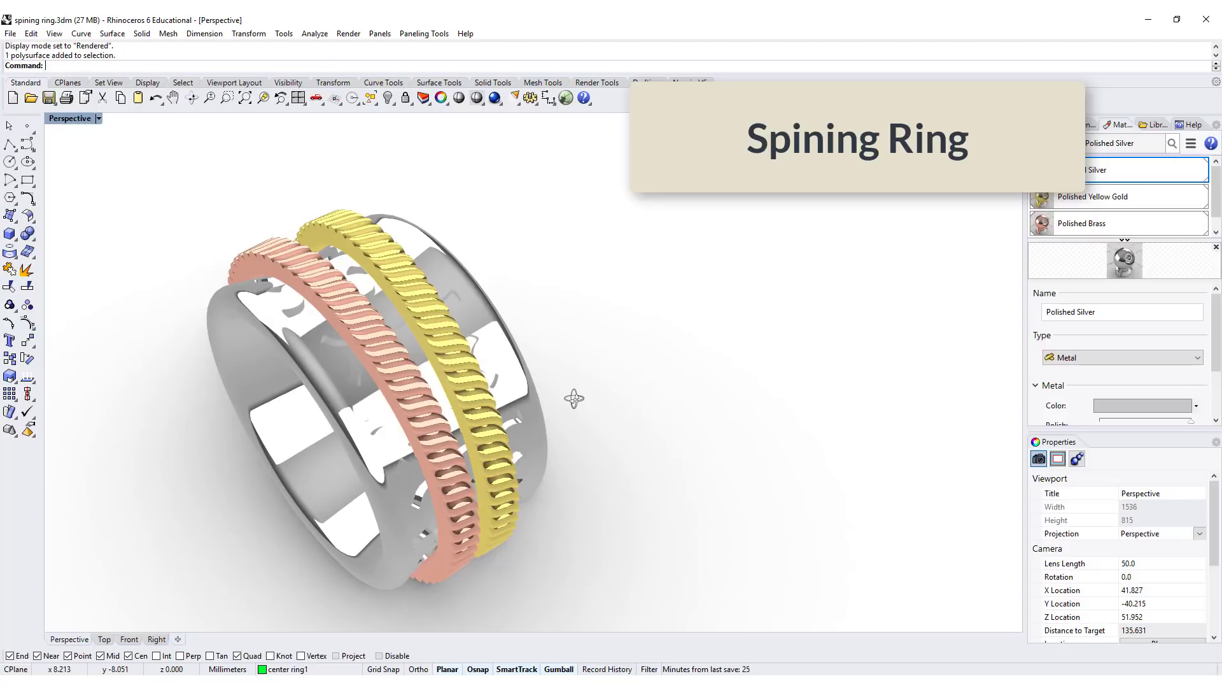
# Switch the Perspective viewport from Rendered to Ghosted display with Ctrl+Alt+G
pyautogui.hotkey('ctrl', 'alt', 'g')
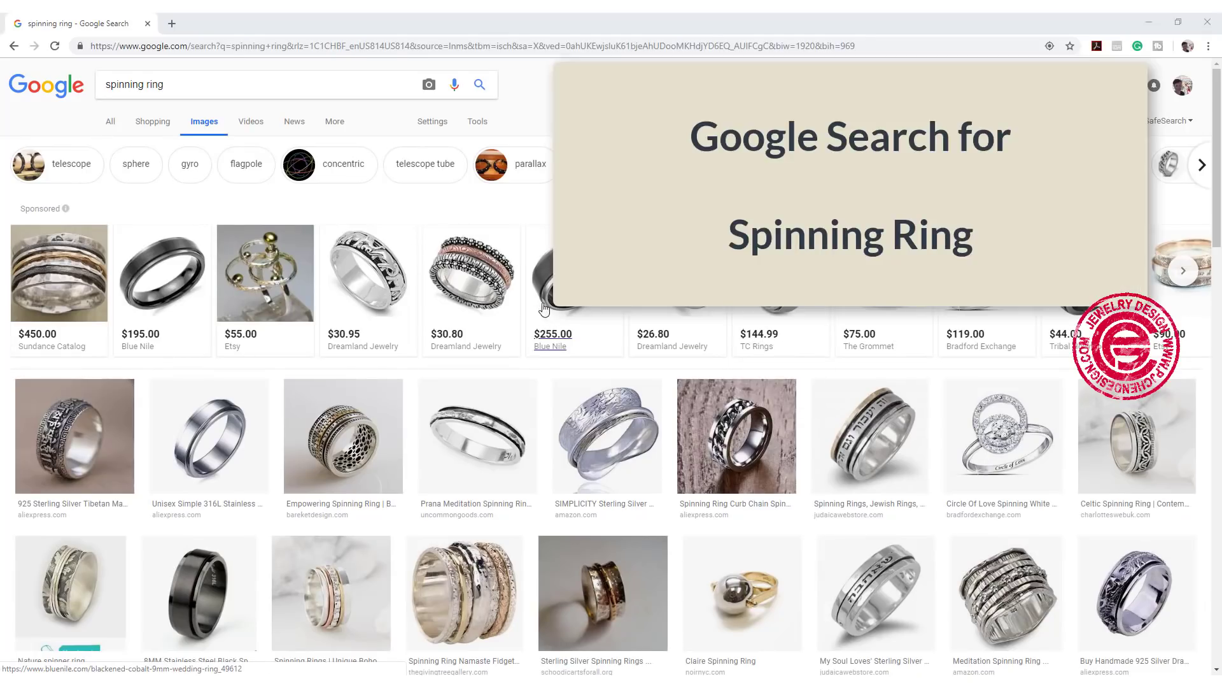
pyautogui.scroll(-3, 469, 341)
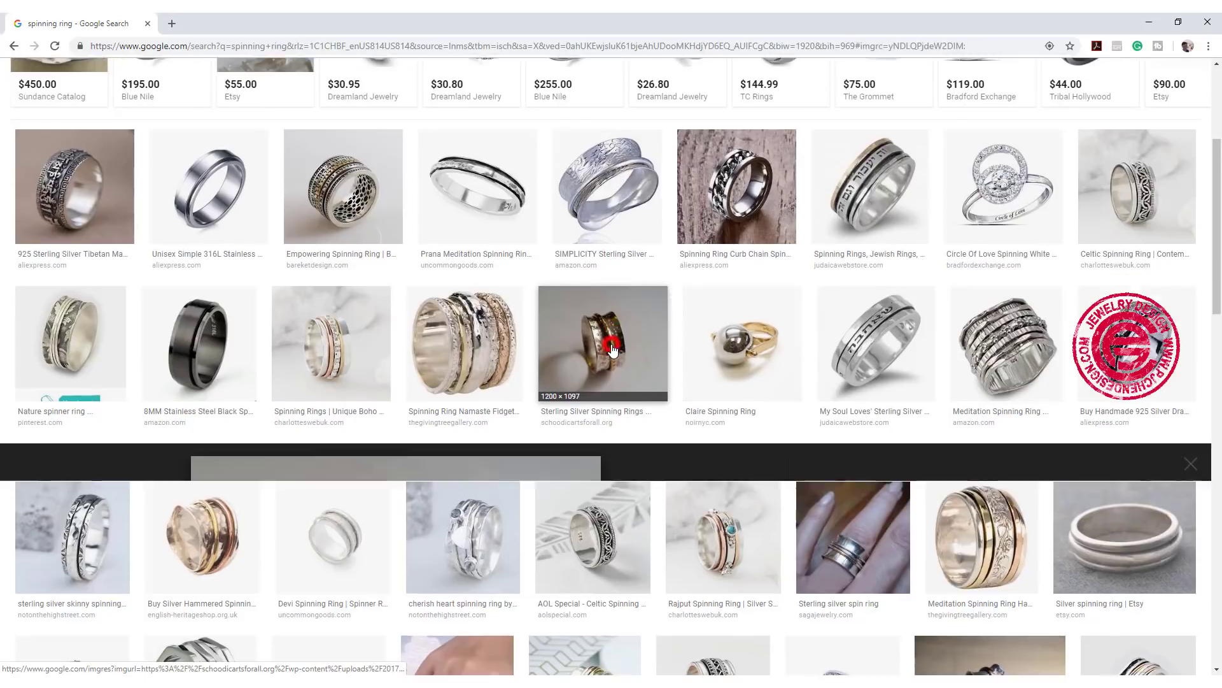
pyautogui.click(606, 351)
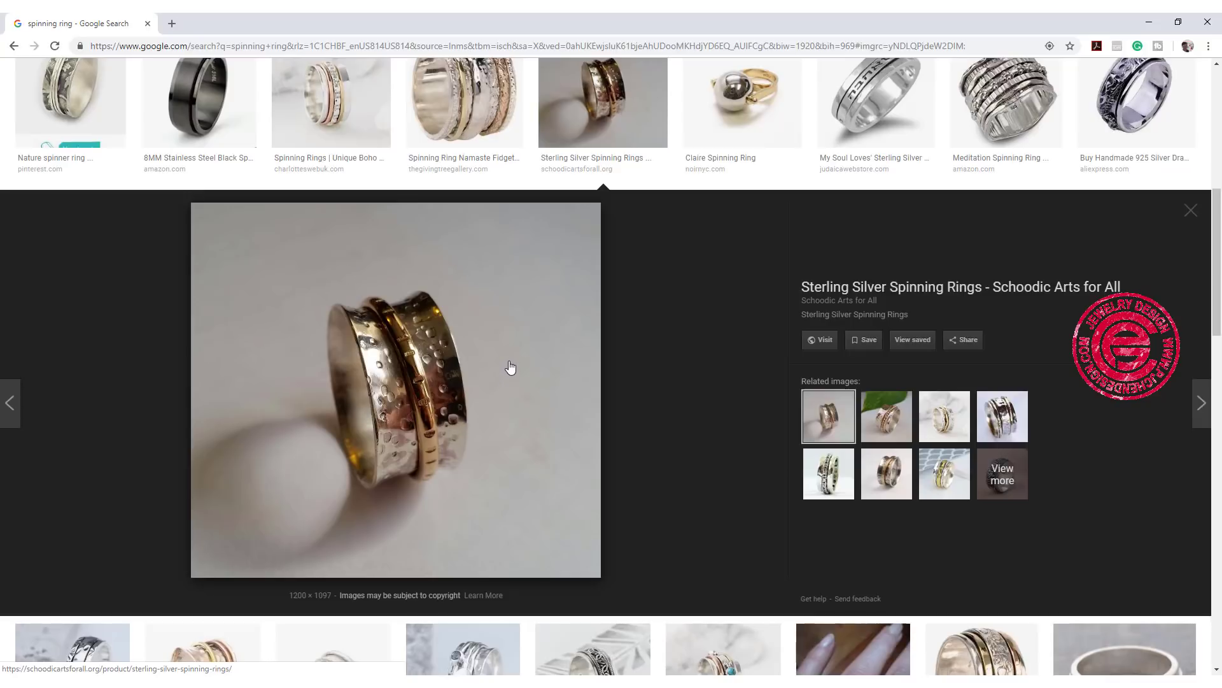
pyautogui.scroll(3, 511, 367)
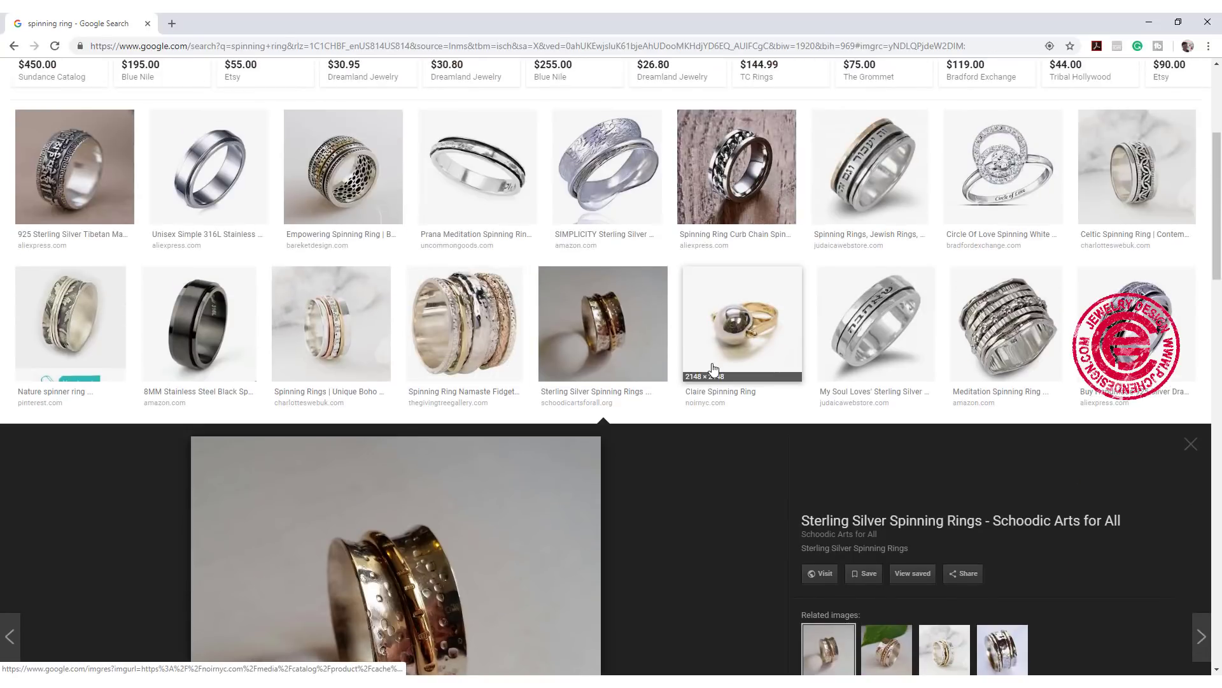
pyautogui.scroll(3, 714, 370)
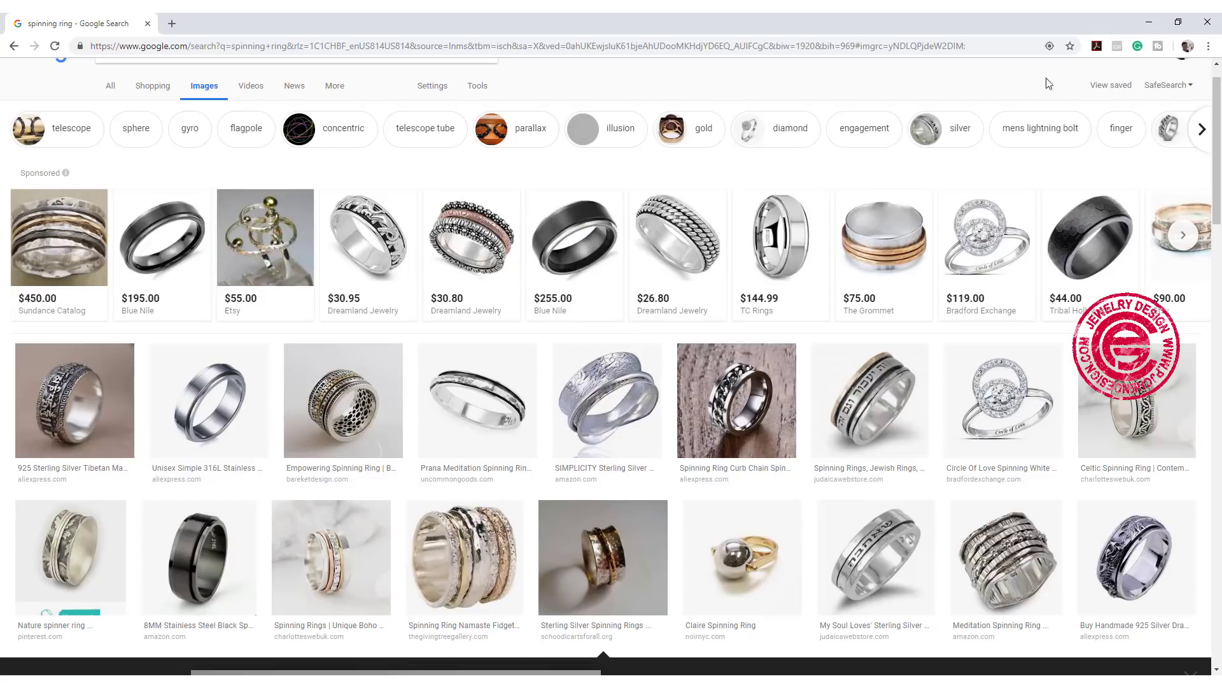
# Minimize Chrome and orbit the Perspective view around the base ring
pyautogui.click(1149, 22)
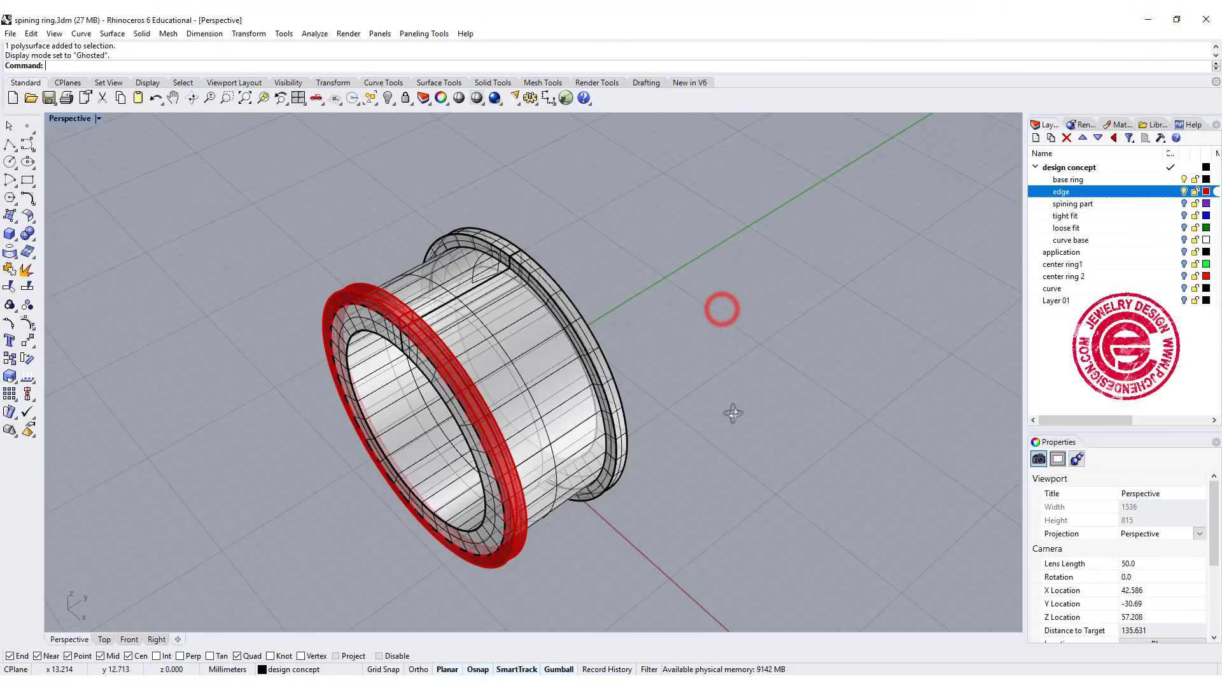
pyautogui.moveTo(732, 413); pyautogui.dragTo(575, 364, button='right')
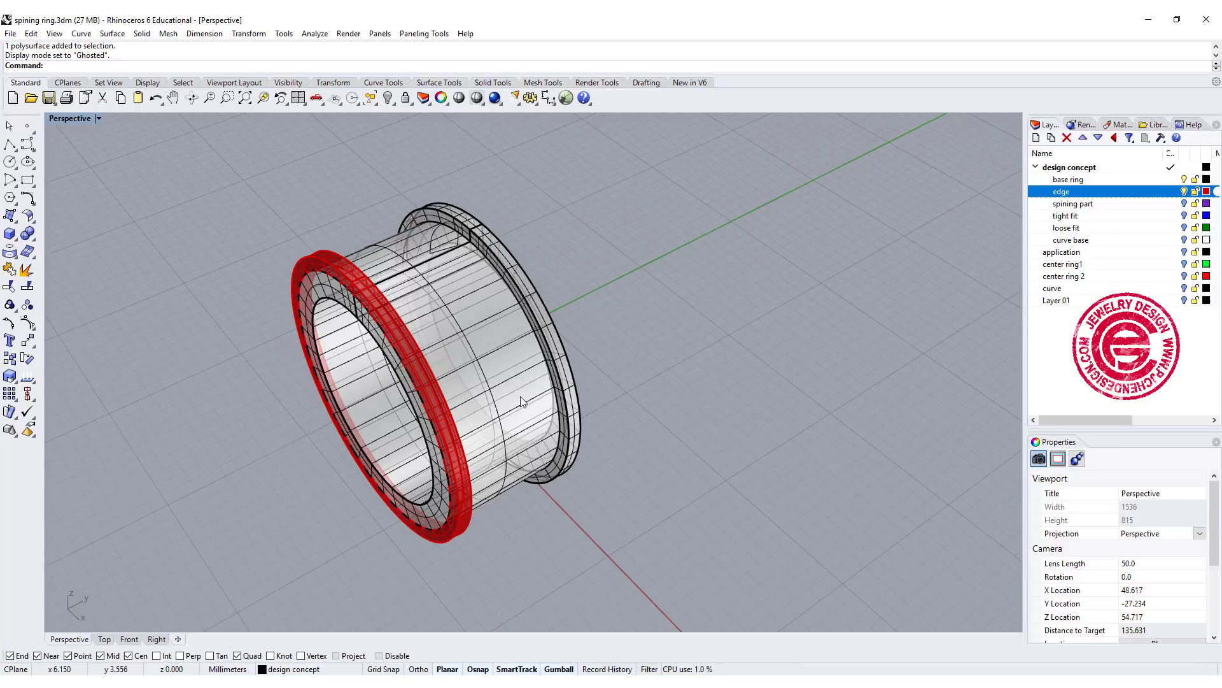
pyautogui.click(557, 340)
pyautogui.click(717, 387)
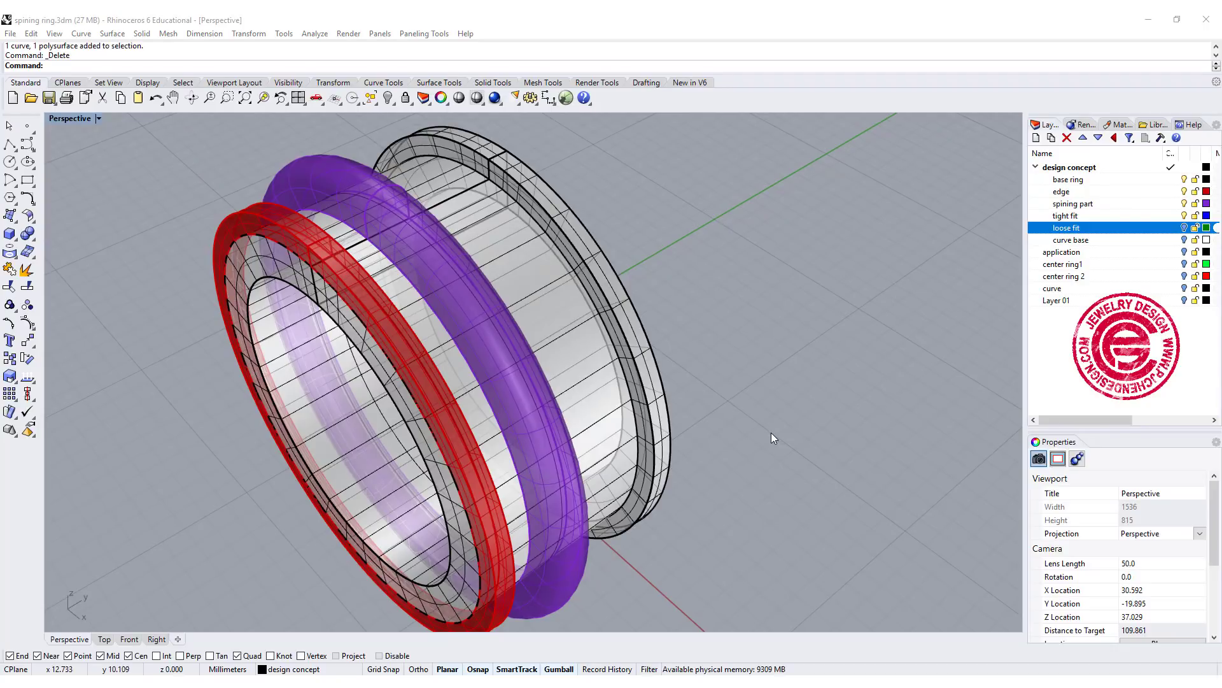
pyautogui.moveTo(771, 433)
pyautogui.mouseDown(button='right')
pyautogui.moveTo(809, 414)
pyautogui.moveTo(785, 416)
pyautogui.mouseUp(button='right')
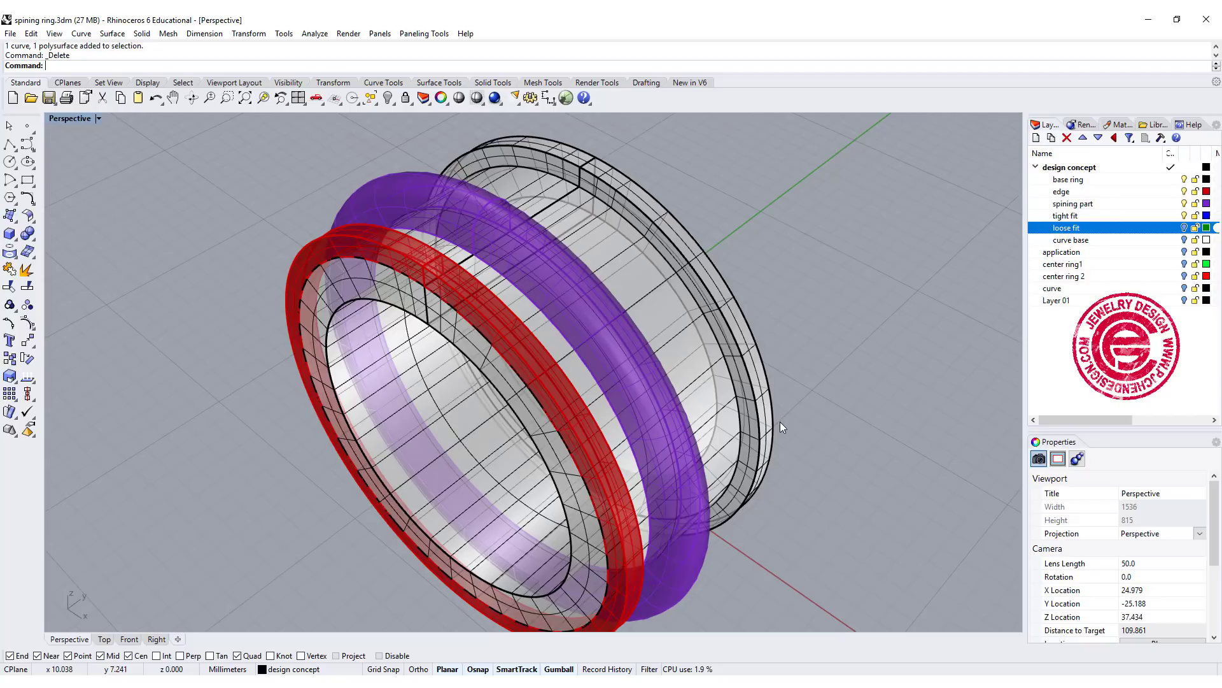
# In the maximized Right view, check the profile curve and select the purple spinning part
pyautogui.hotkey('ctrl', 'F3')
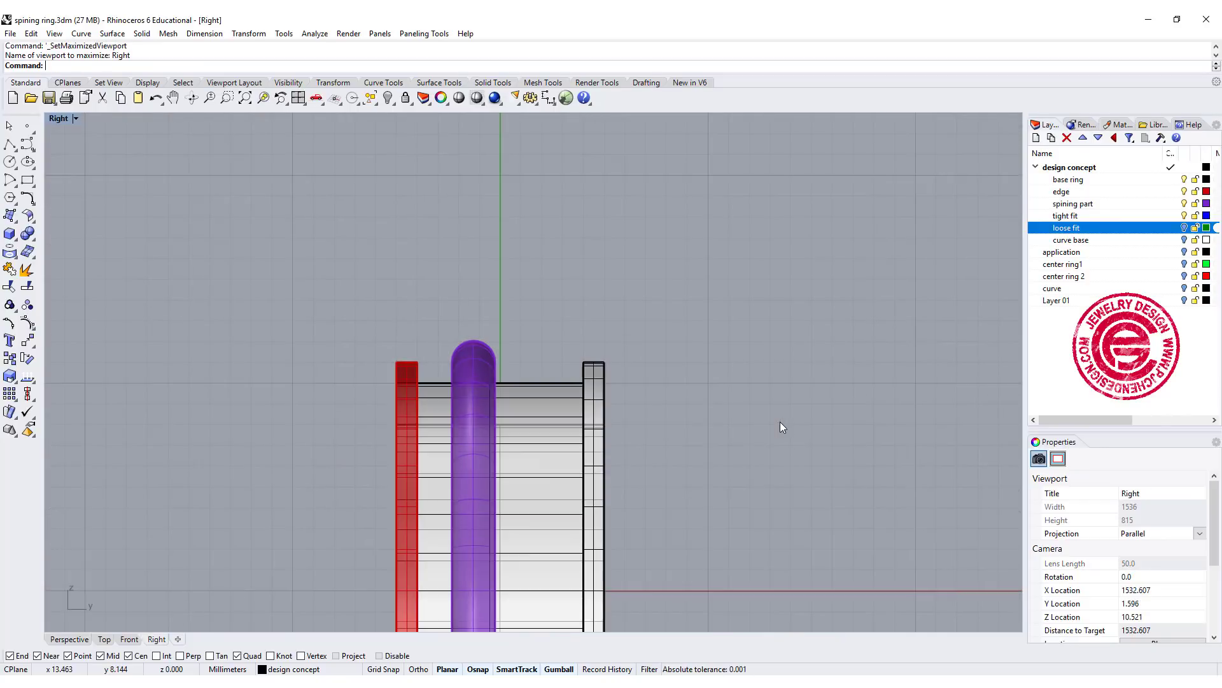
pyautogui.scroll(2, 539, 385)
pyautogui.click(498, 326)
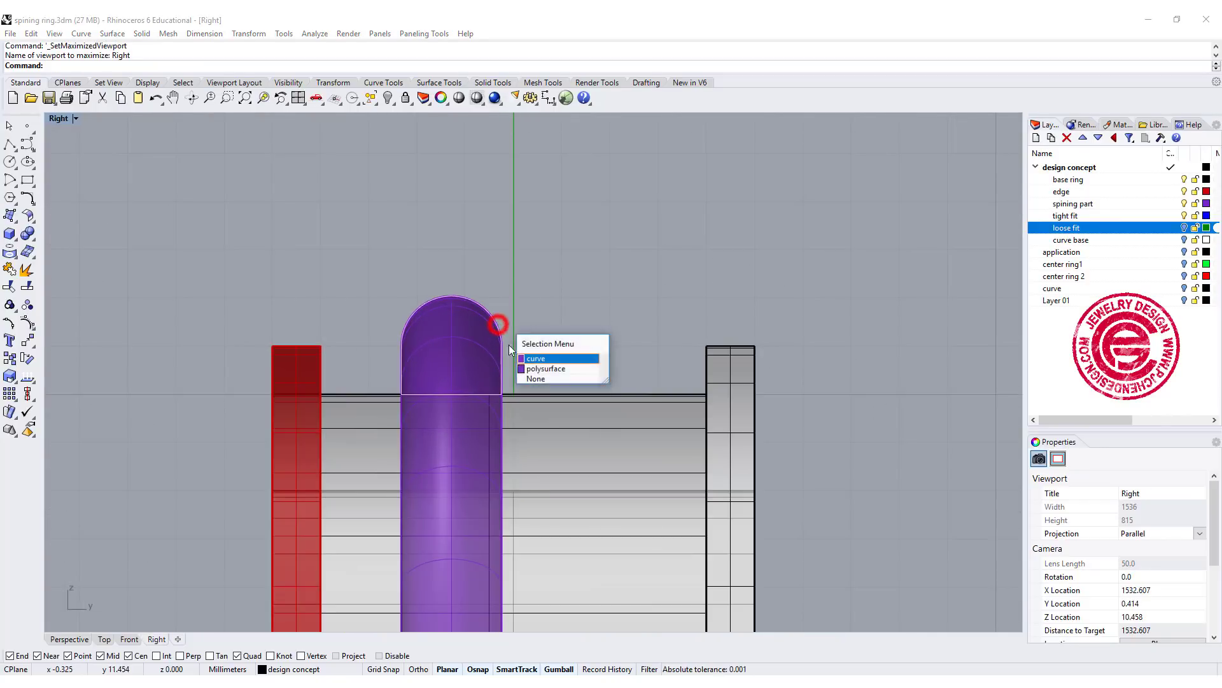
pyautogui.click(526, 340)
pyautogui.scroll(2, 502, 376)
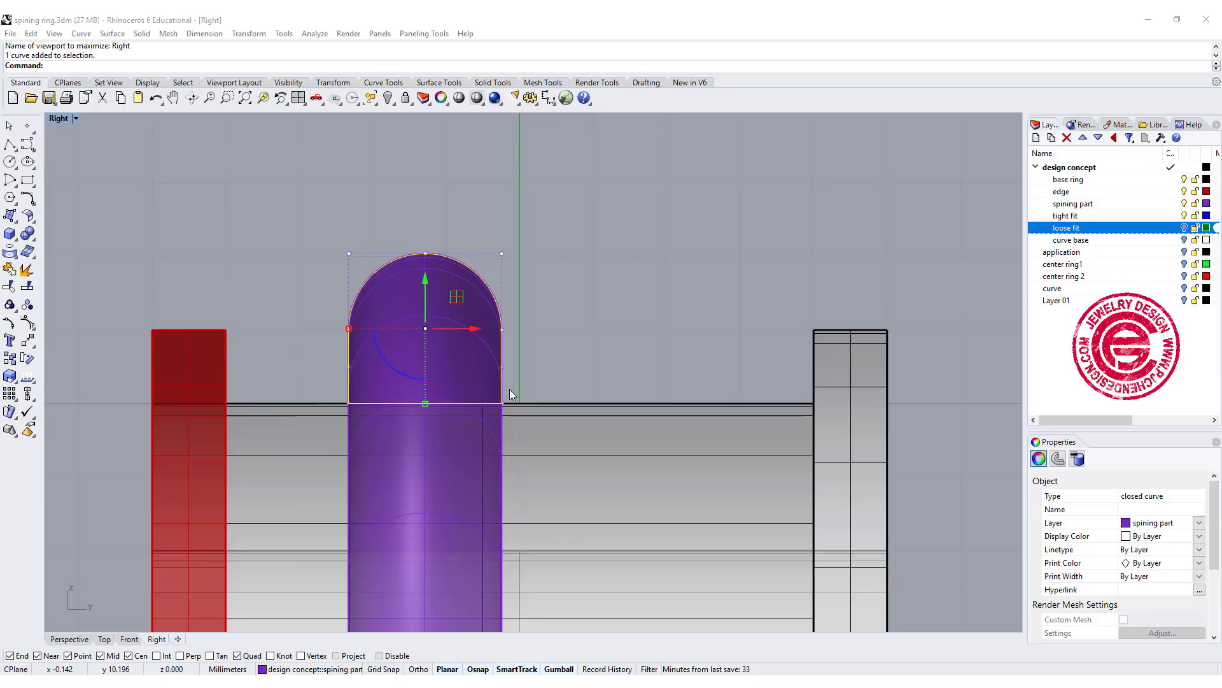
pyautogui.click(542, 354)
pyautogui.click(688, 438)
pyautogui.click(539, 302)
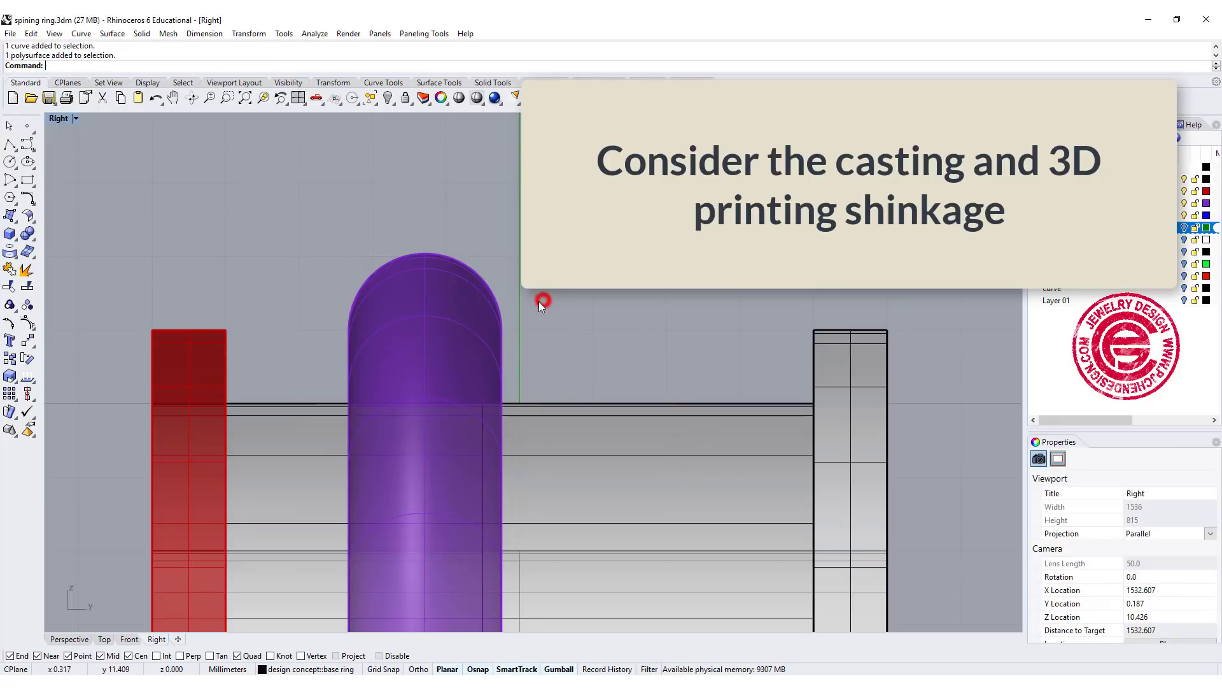
pyautogui.click(482, 356)
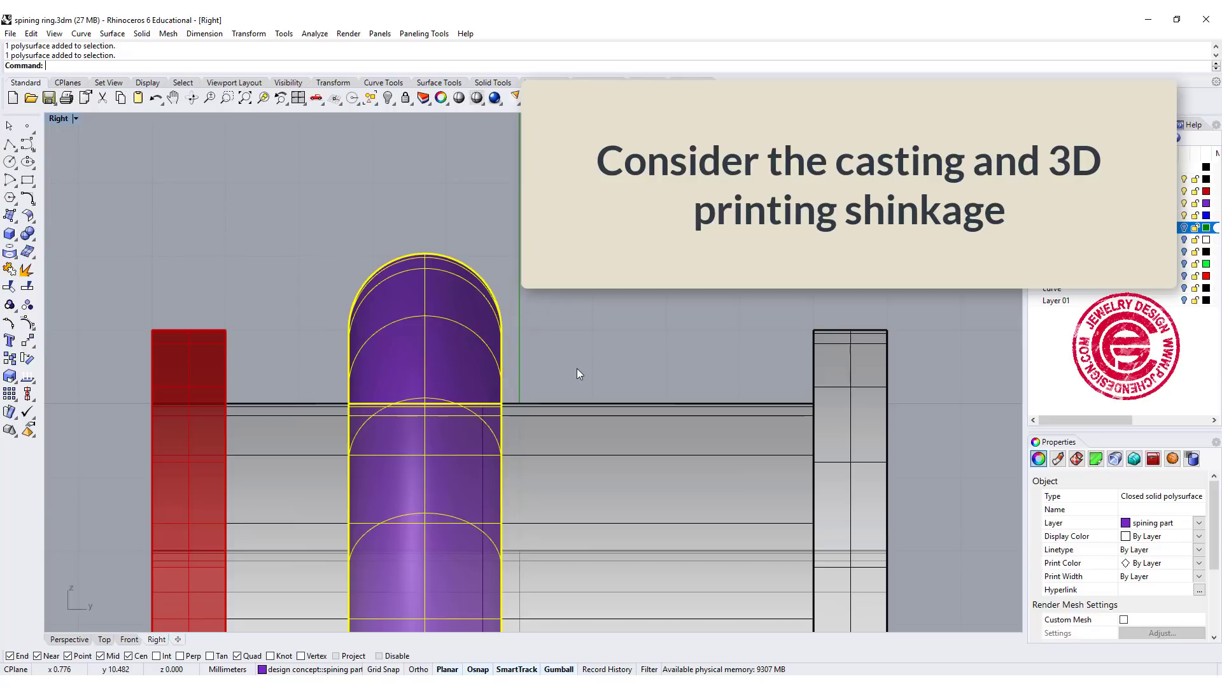
pyautogui.scroll(-2, 474, 277)
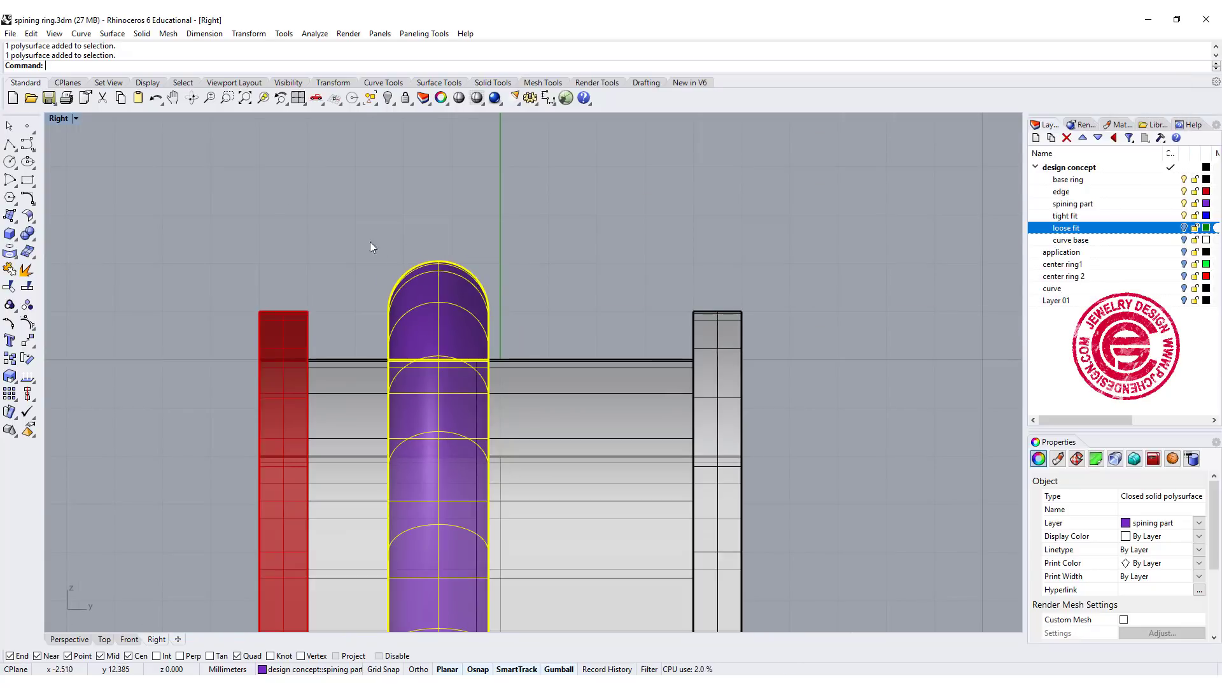
# Restore four views and scale the purple spinning part around the band in Front view
pyautogui.doubleClick(58, 118)
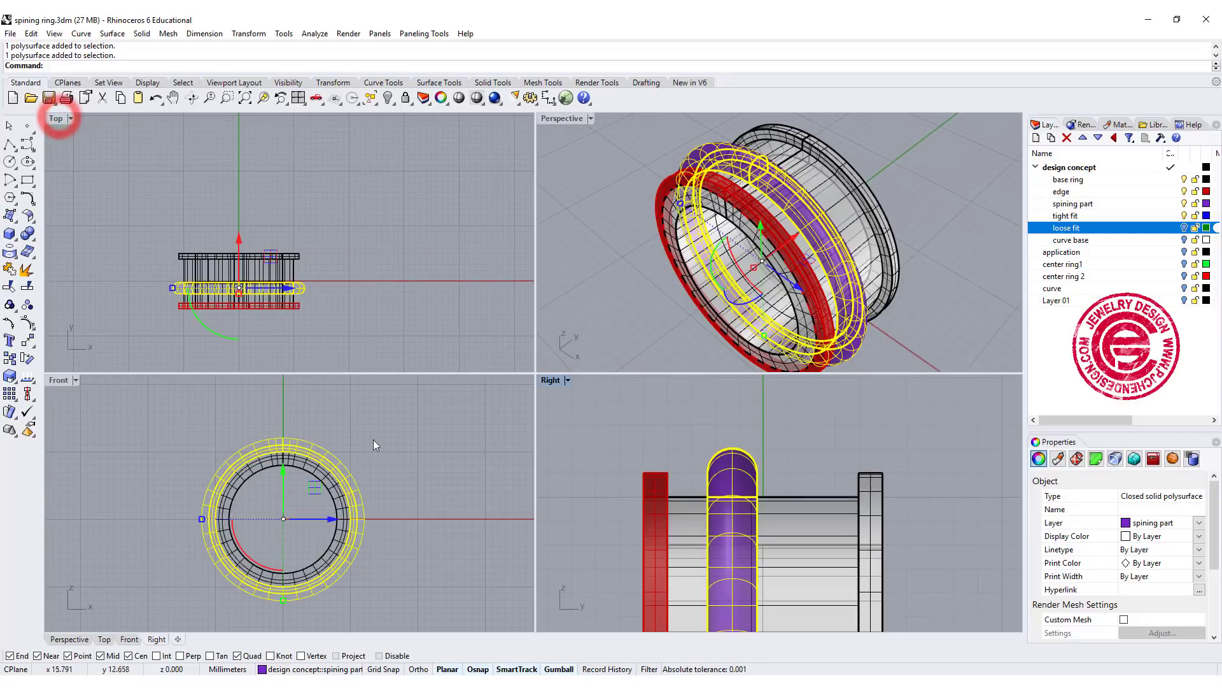
pyautogui.click(251, 528)
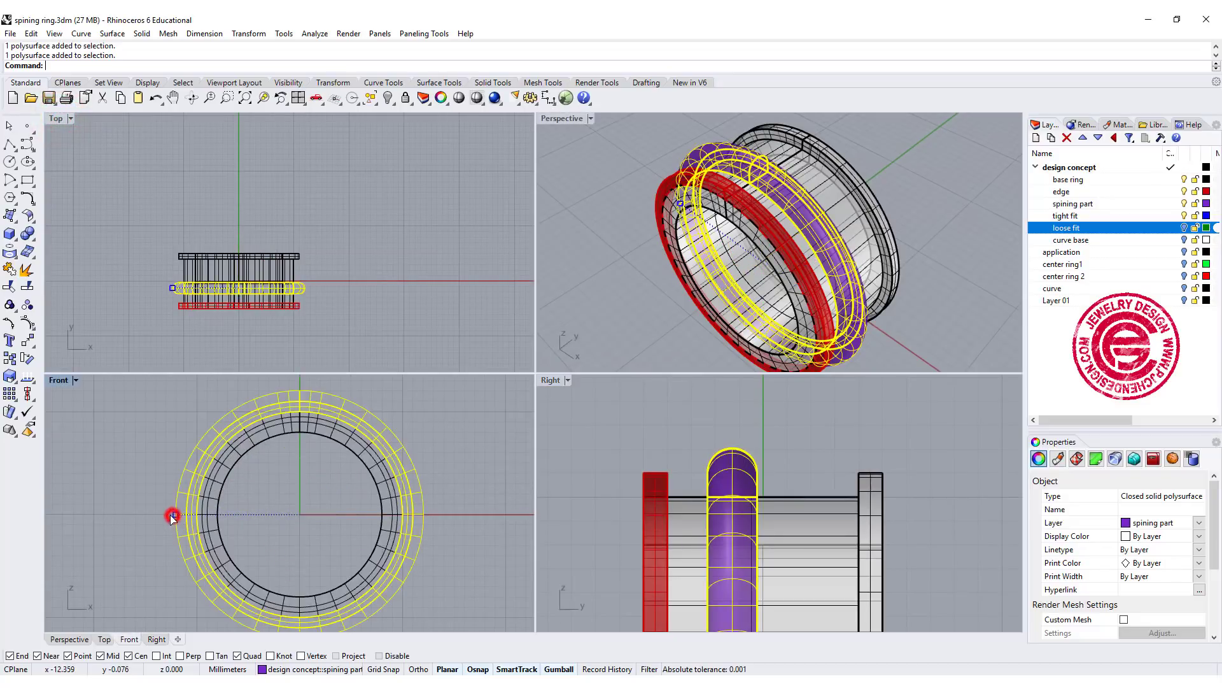
pyautogui.moveTo(175, 514); pyautogui.dragTo(168, 516)
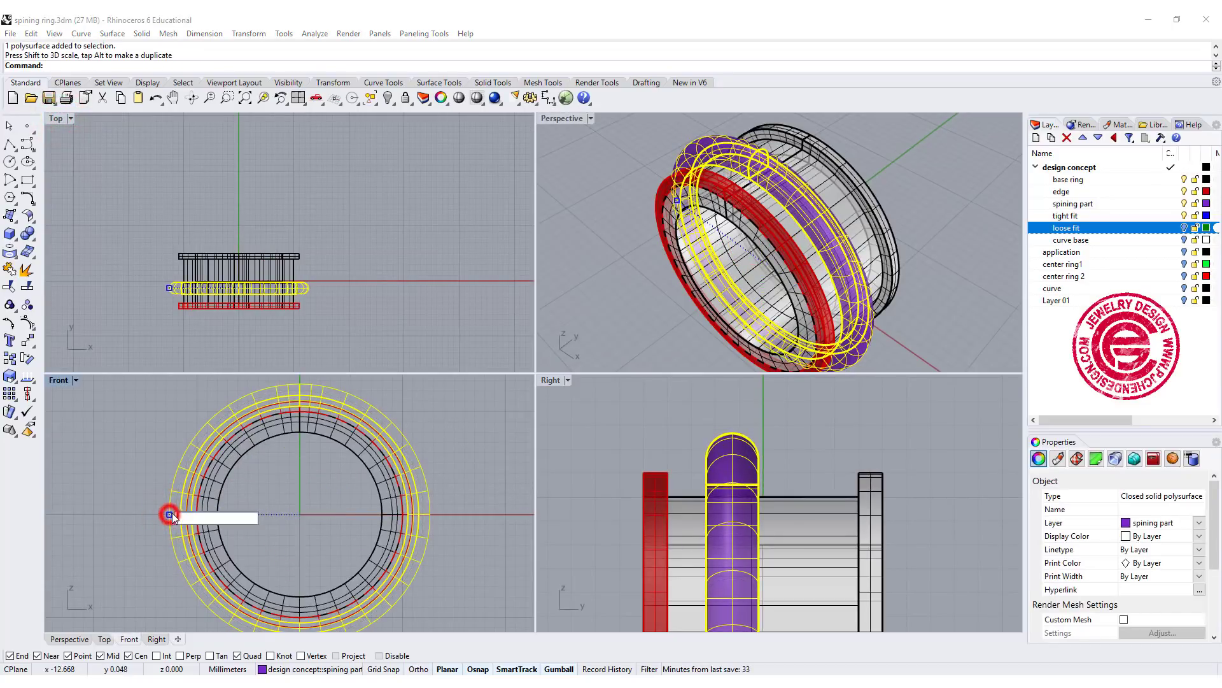
# Deselect the part, then maximize and orbit the Perspective view
pyautogui.press('Escape')
pyautogui.click(562, 118)
pyautogui.doubleClick(562, 119)
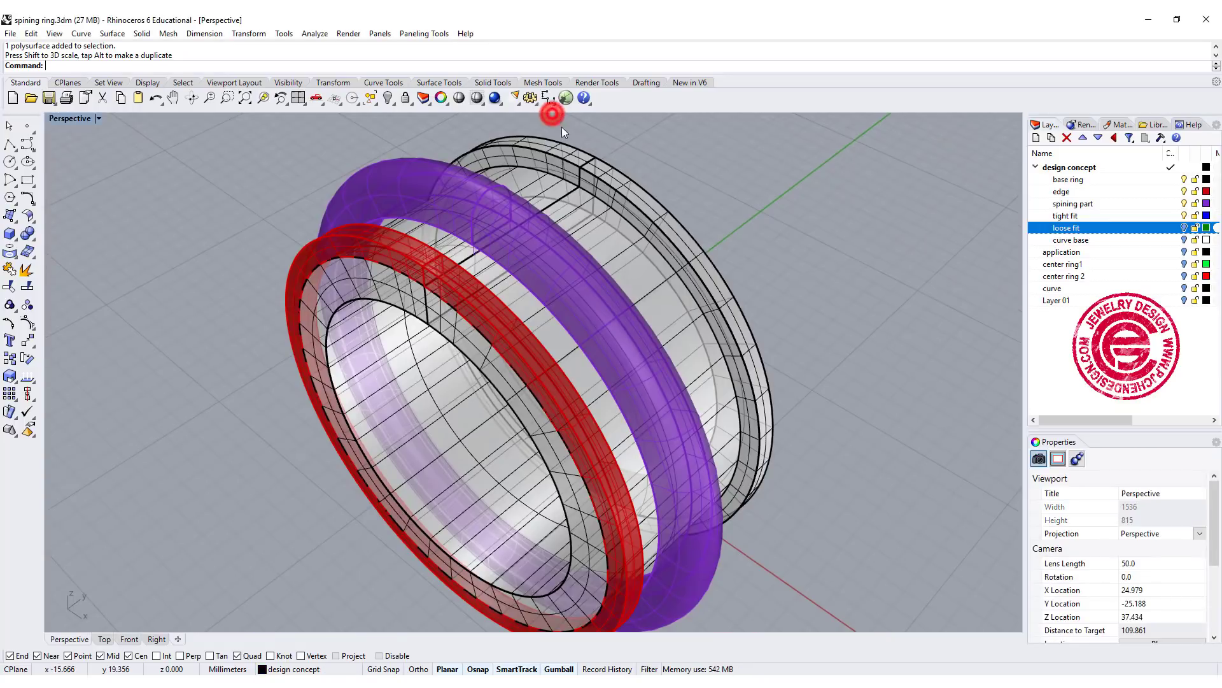
pyautogui.moveTo(745, 363); pyautogui.dragTo(684, 336, button='right')
pyautogui.scroll(-3, 358, 204)
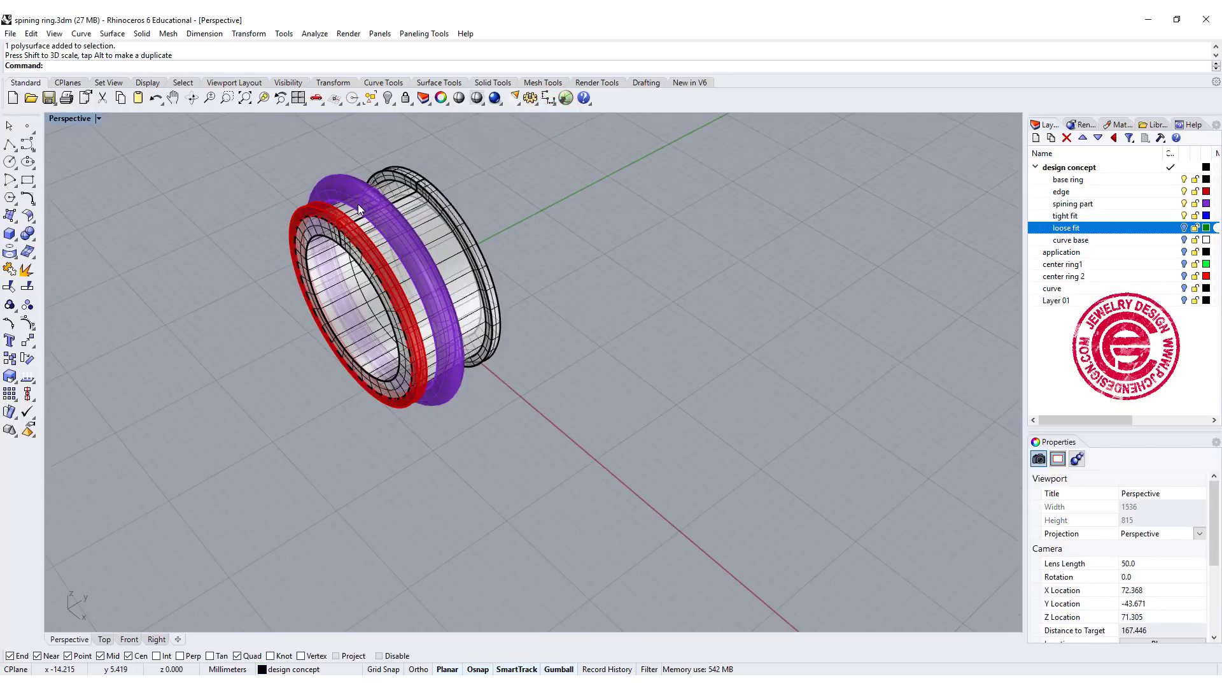
pyautogui.scroll(3, 358, 204)
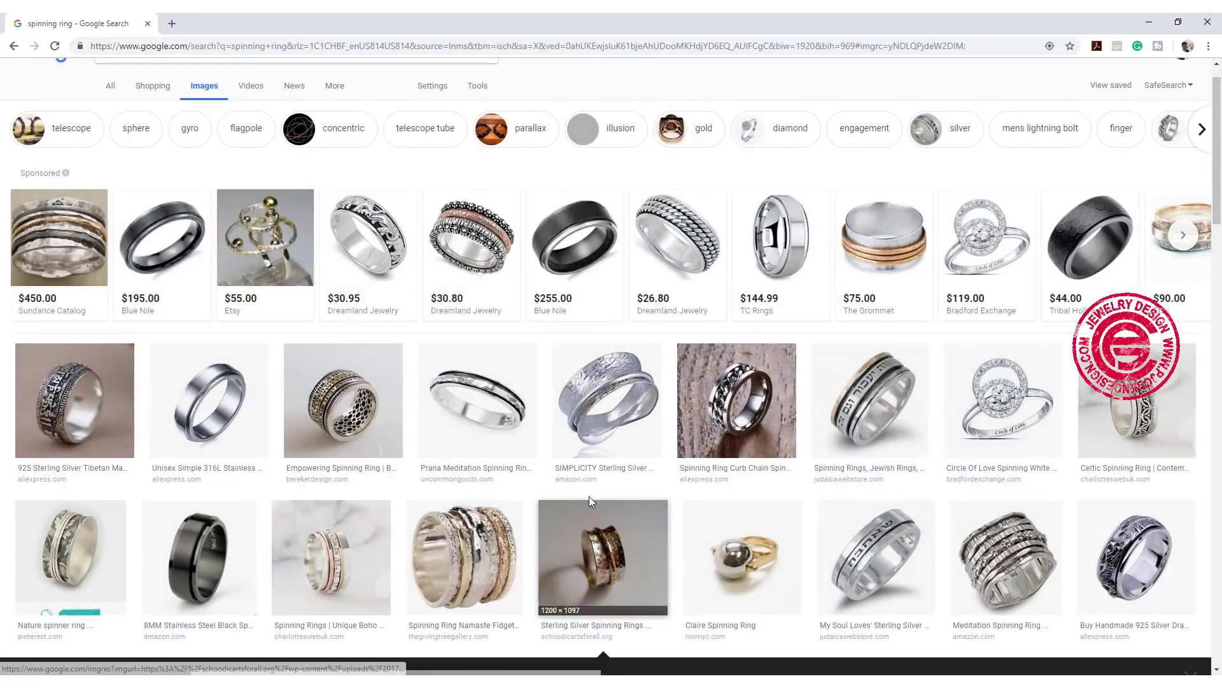
pyautogui.scroll(1, 627, 391)
# Preview the SIMPLICITY sterling silver ring image, then return to Rhino
pyautogui.click(623, 392)
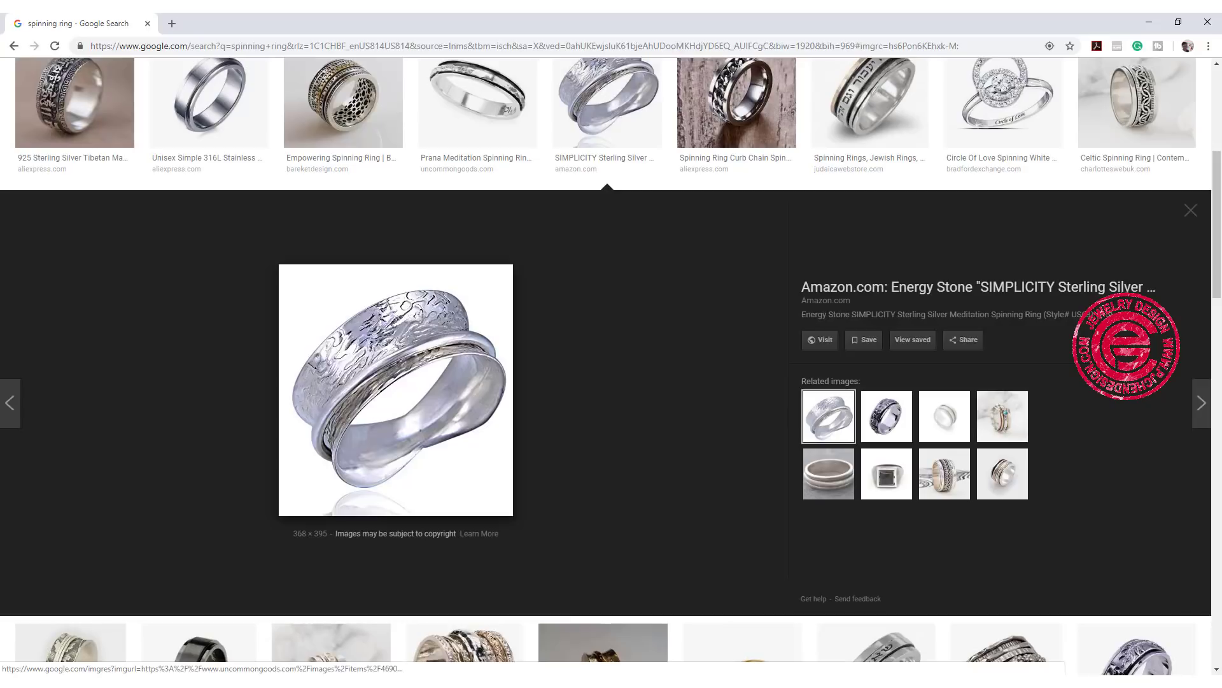
pyautogui.hotkey('alt', 'Tab')
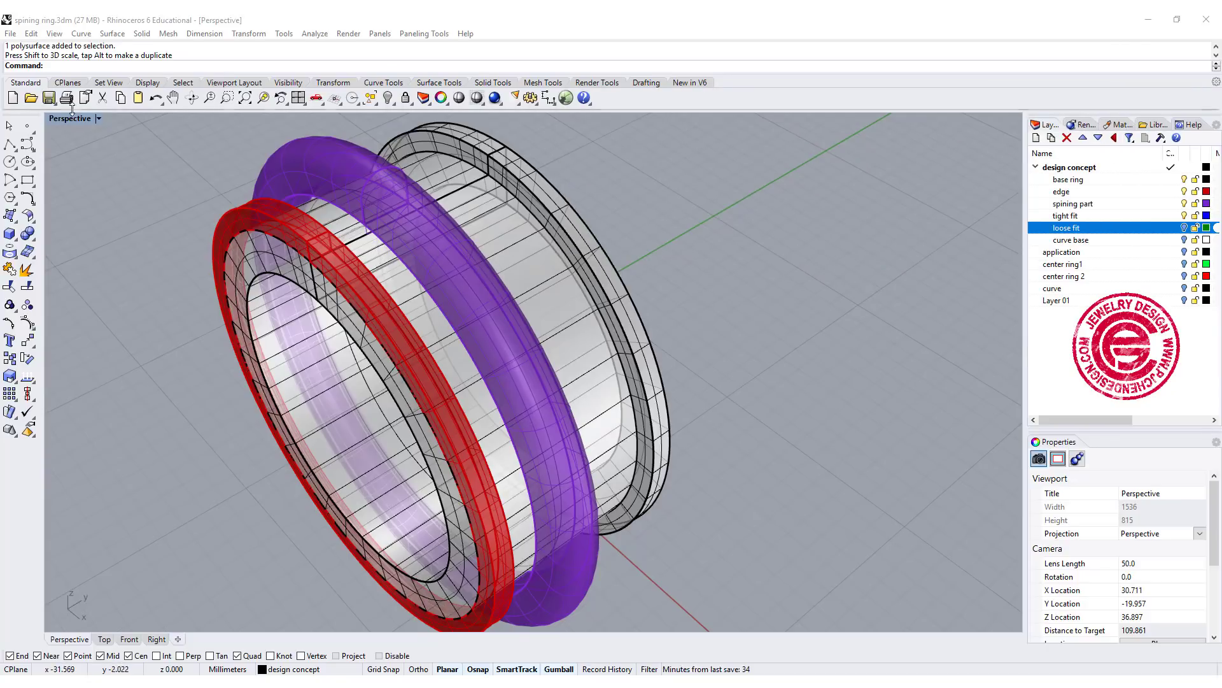
# View the tilted purple part side-on in Right view and select the red edge piece
pyautogui.click(156, 638)
pyautogui.scroll(2, 507, 239)
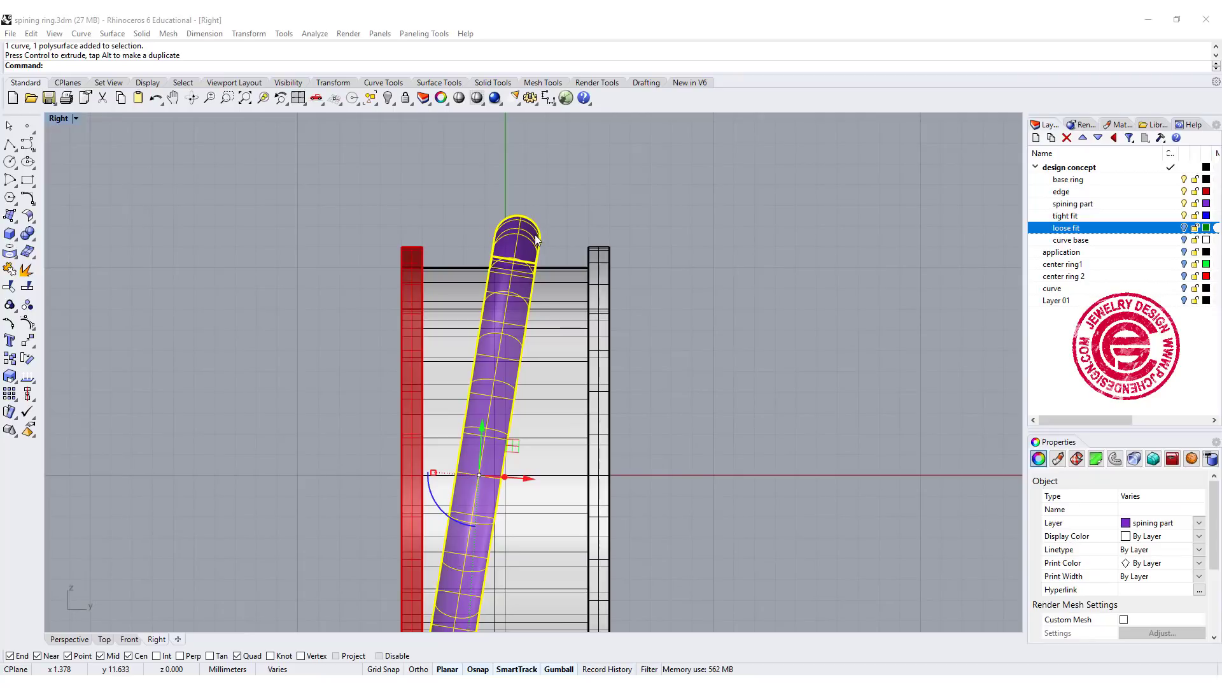
pyautogui.click(586, 245)
pyautogui.moveTo(587, 244); pyautogui.dragTo(558, 221, button='right')
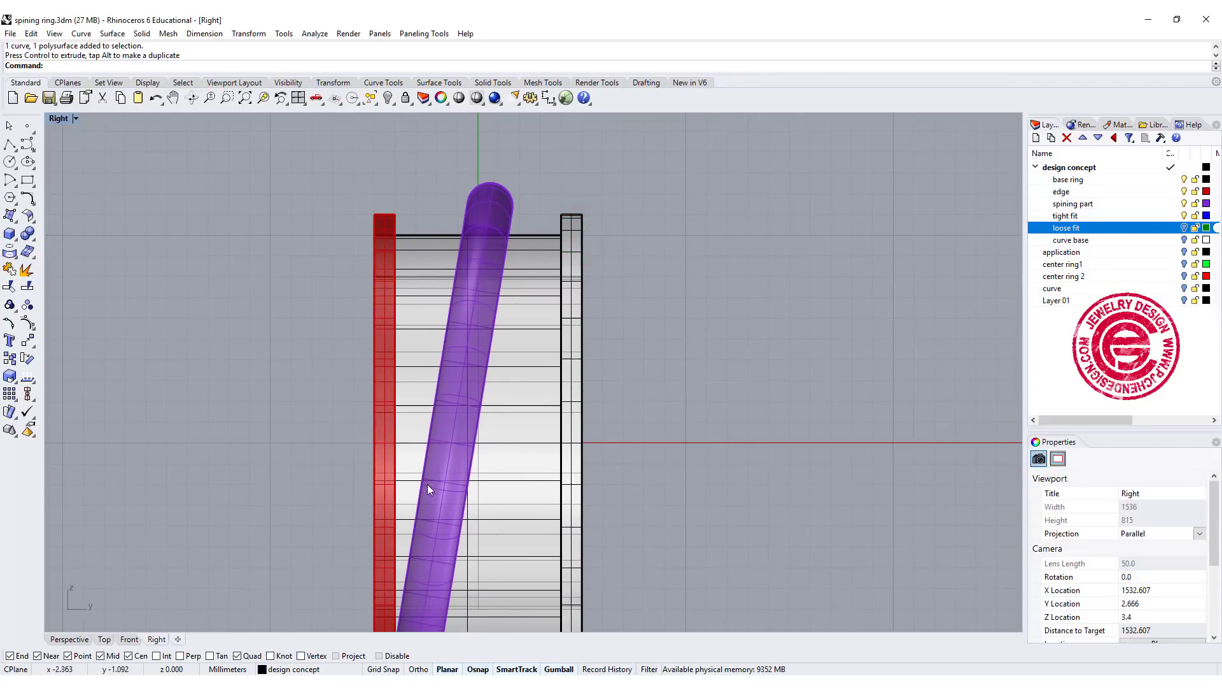
pyautogui.scroll(1, 473, 204)
pyautogui.scroll(1, 495, 213)
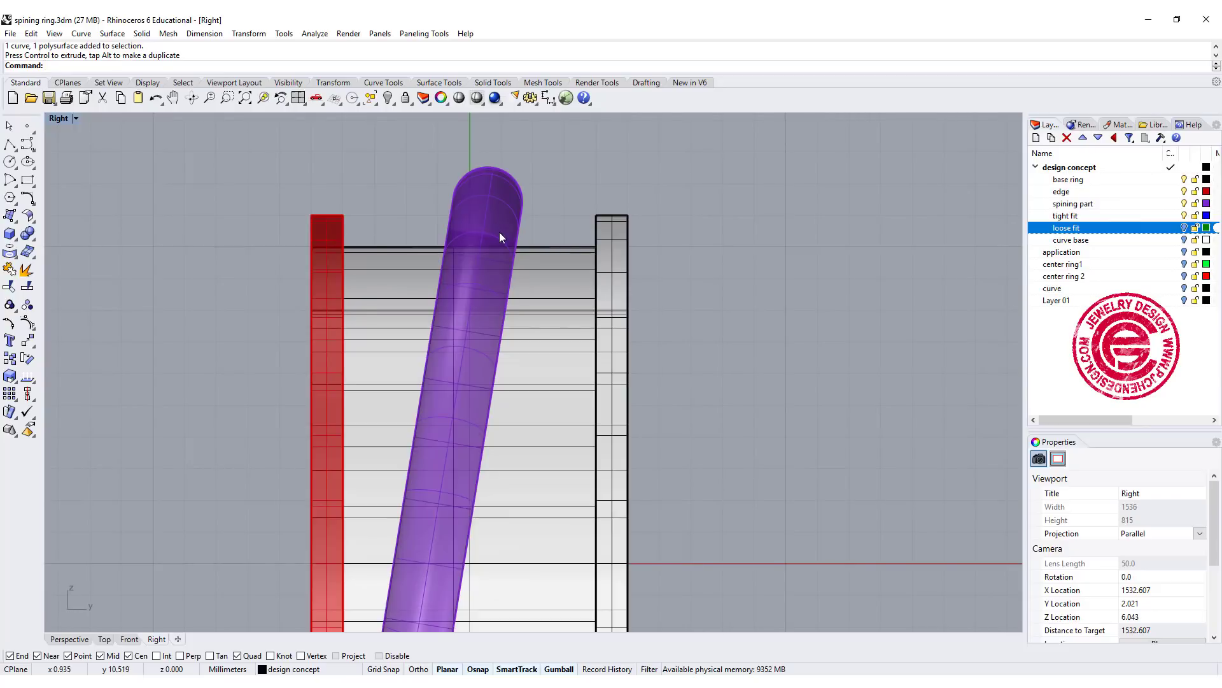
pyautogui.click(435, 233)
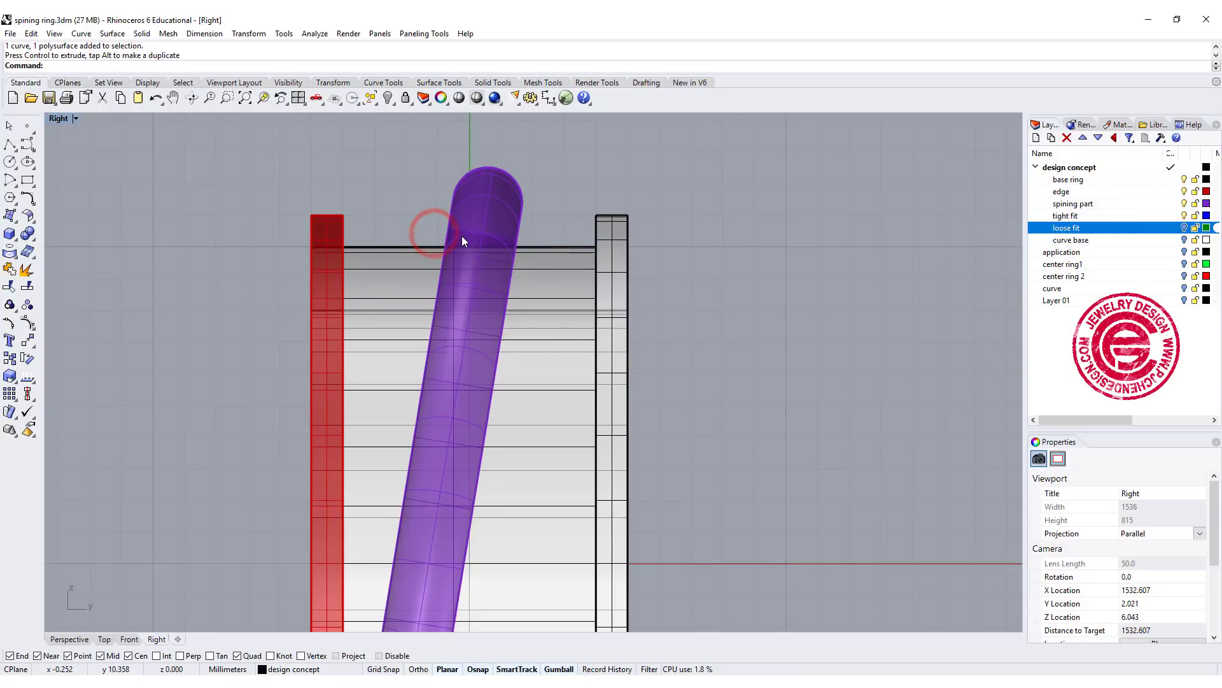
pyautogui.click(335, 226)
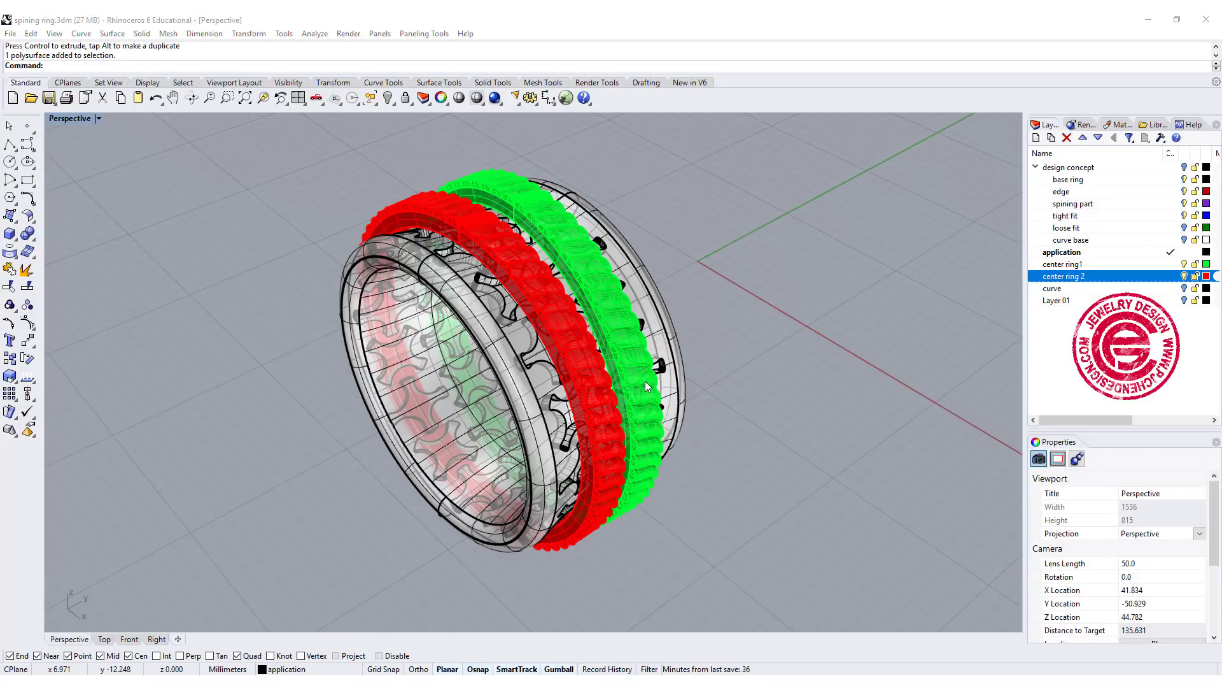
pyautogui.moveTo(645, 381)
pyautogui.mouseDown(button='right')
pyautogui.moveTo(645, 409)
pyautogui.moveTo(621, 411)
pyautogui.moveTo(735, 410)
pyautogui.mouseUp(button='right')
pyautogui.keyDown('shift'); pyautogui.click(272, 227); pyautogui.keyUp('shift')
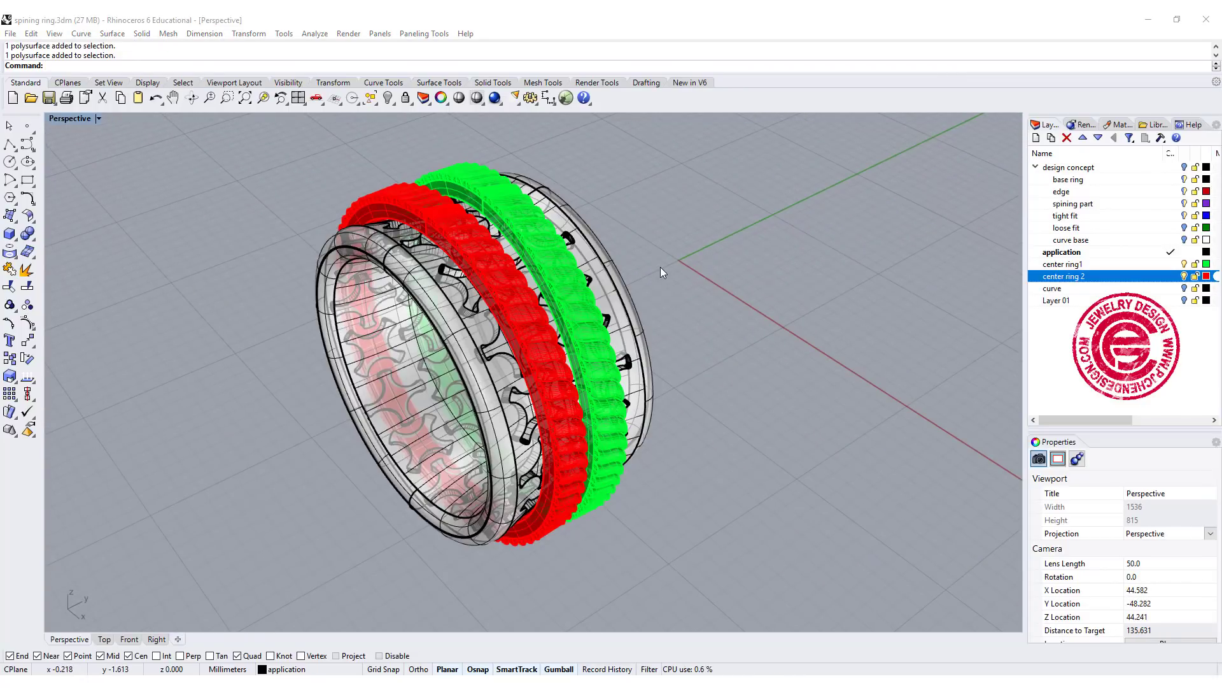
pyautogui.click(446, 163)
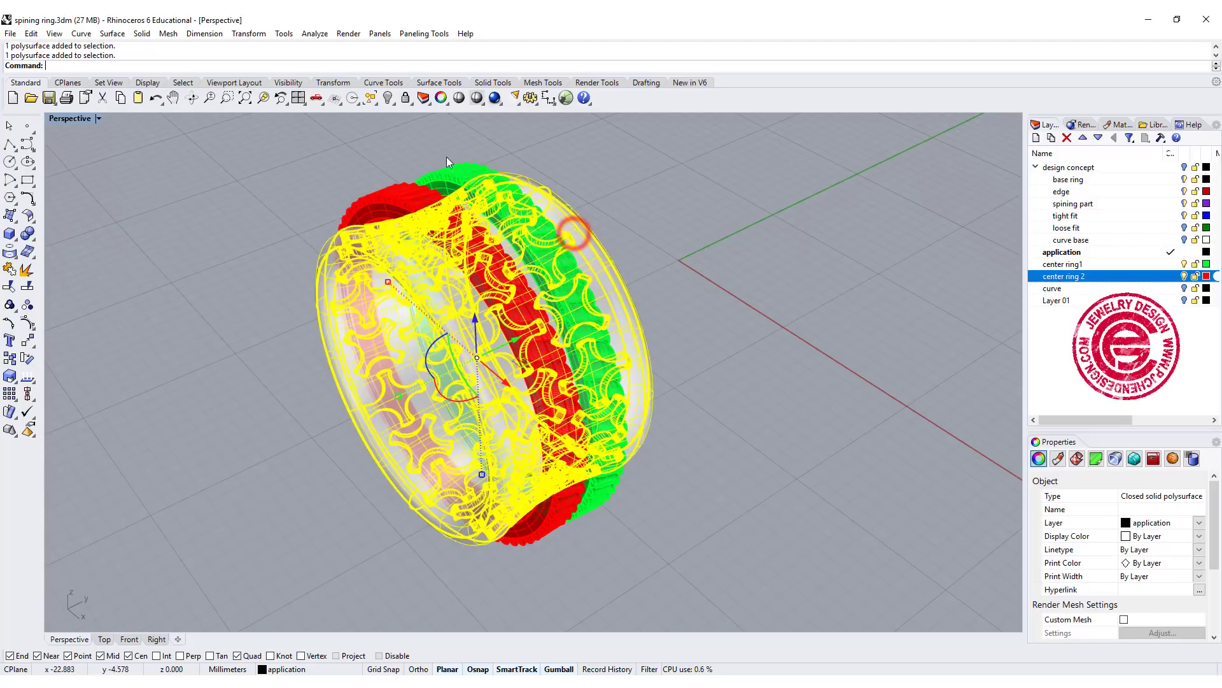
pyautogui.click(380, 188)
pyautogui.click(683, 194)
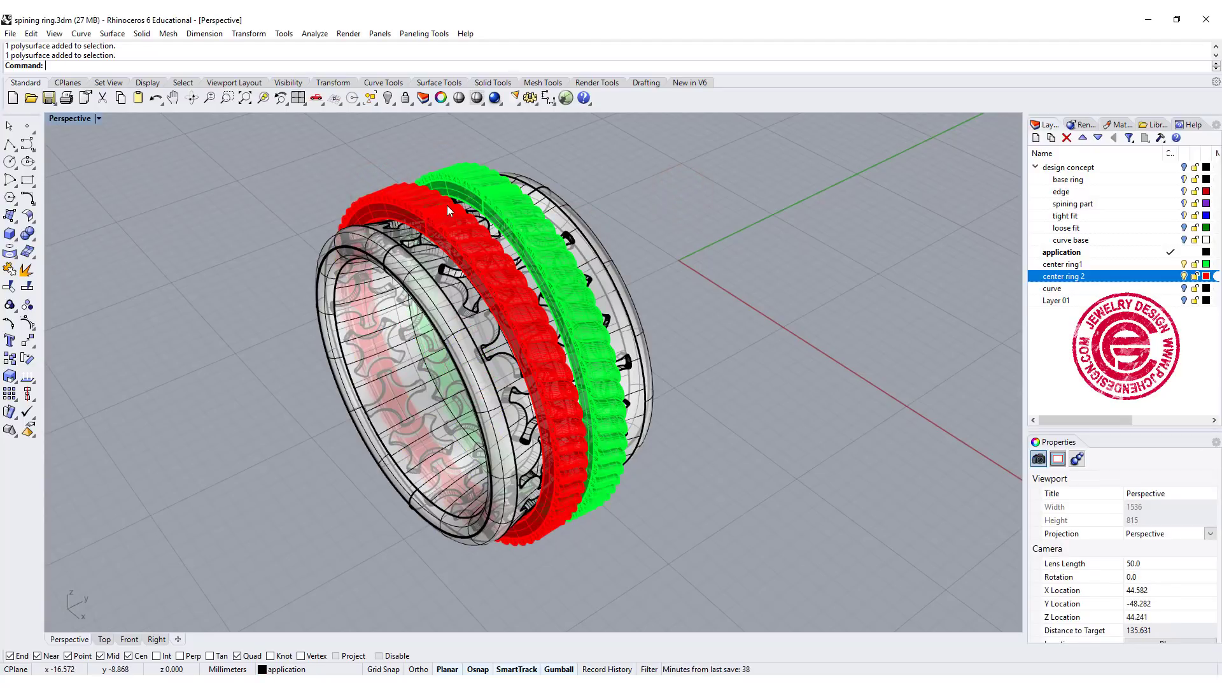
pyautogui.click(468, 170)
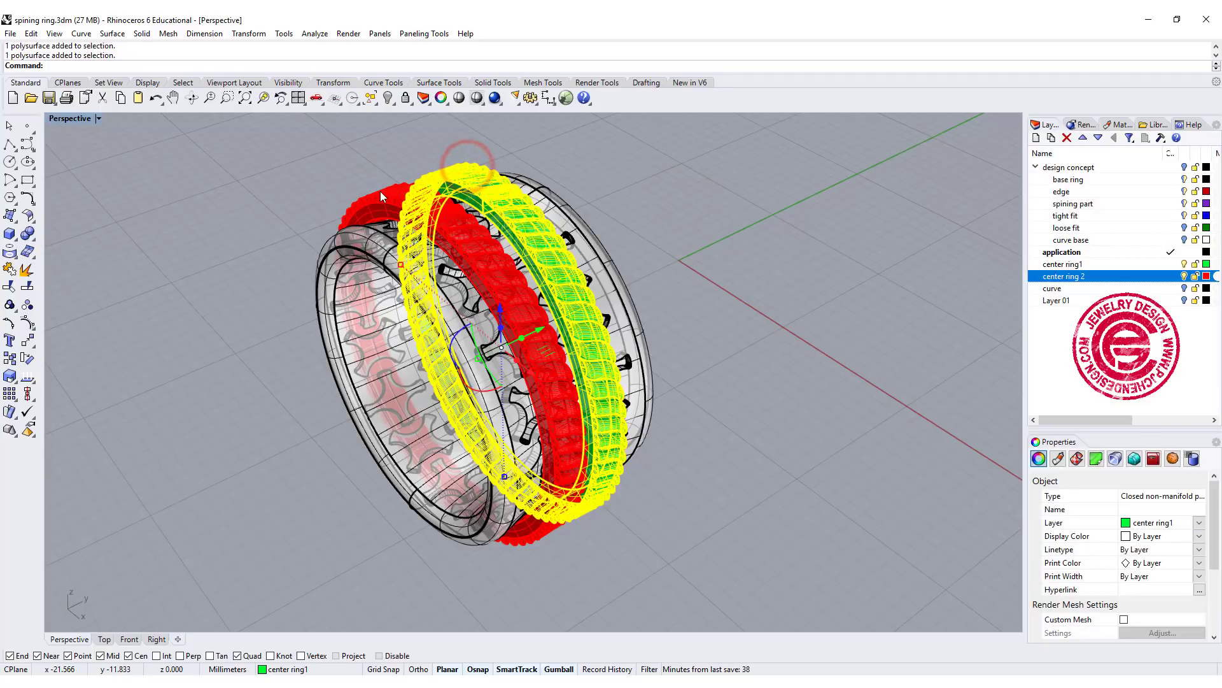
pyautogui.click(380, 192)
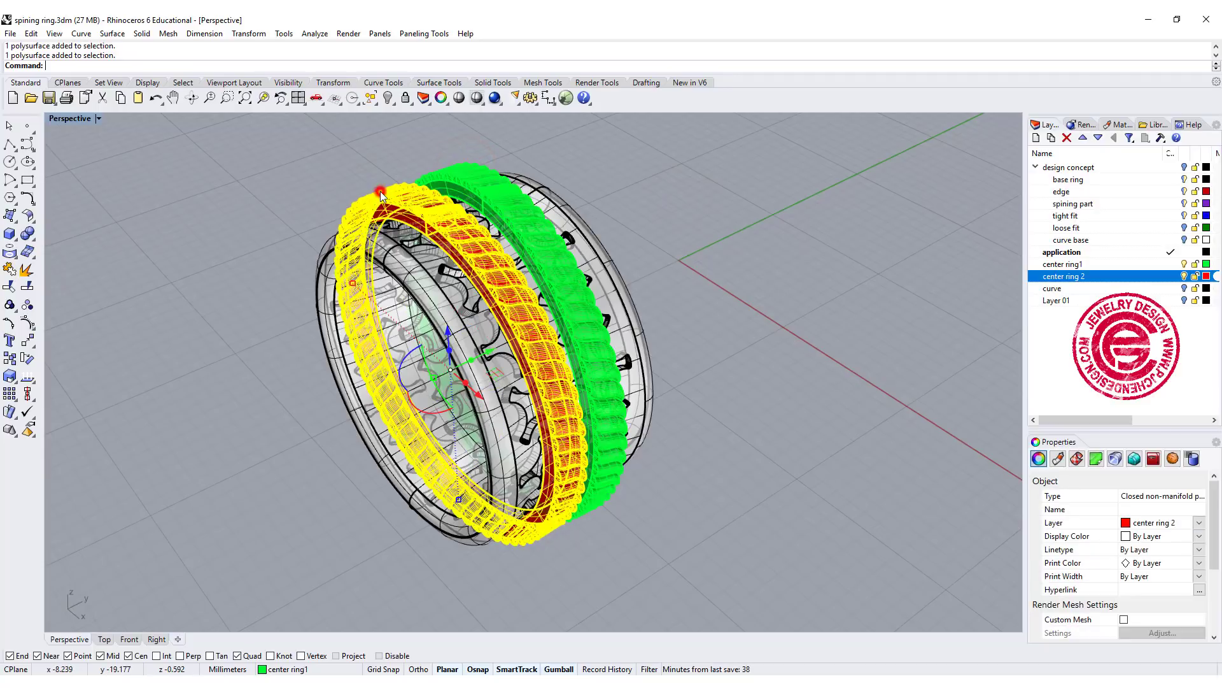
pyautogui.click(784, 266)
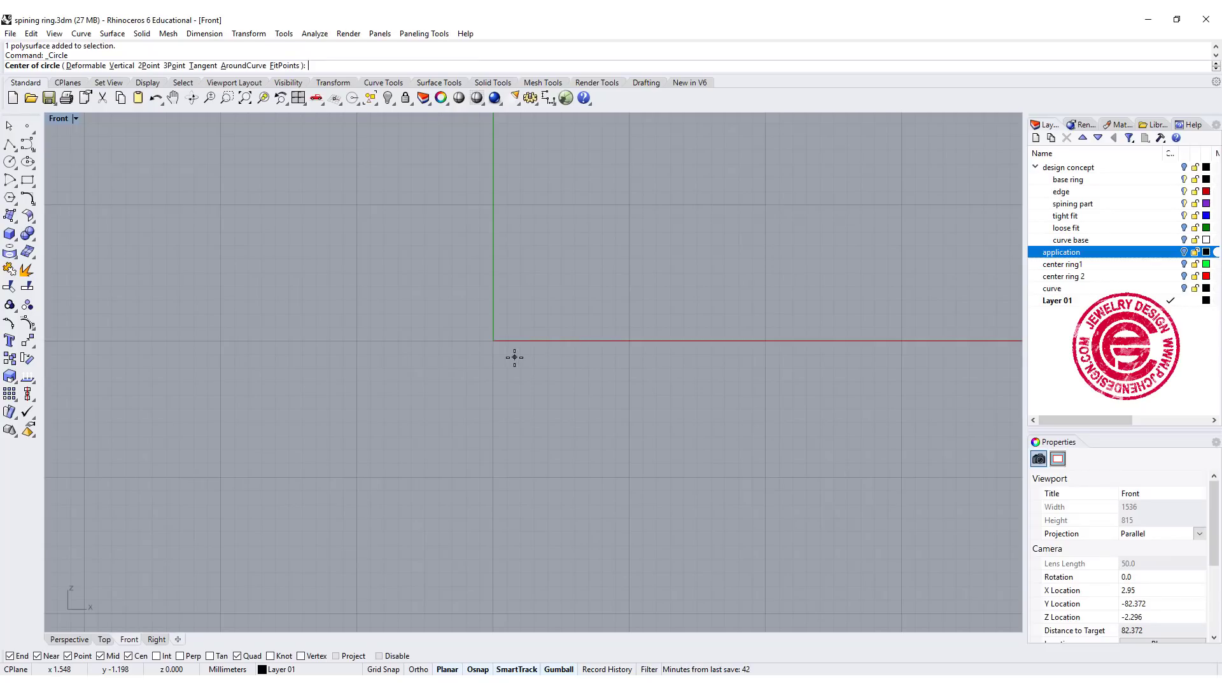
pyautogui.write('0')
# Place the circle's centre at origin 0 and set its diameter to 16
pyautogui.press('Return')
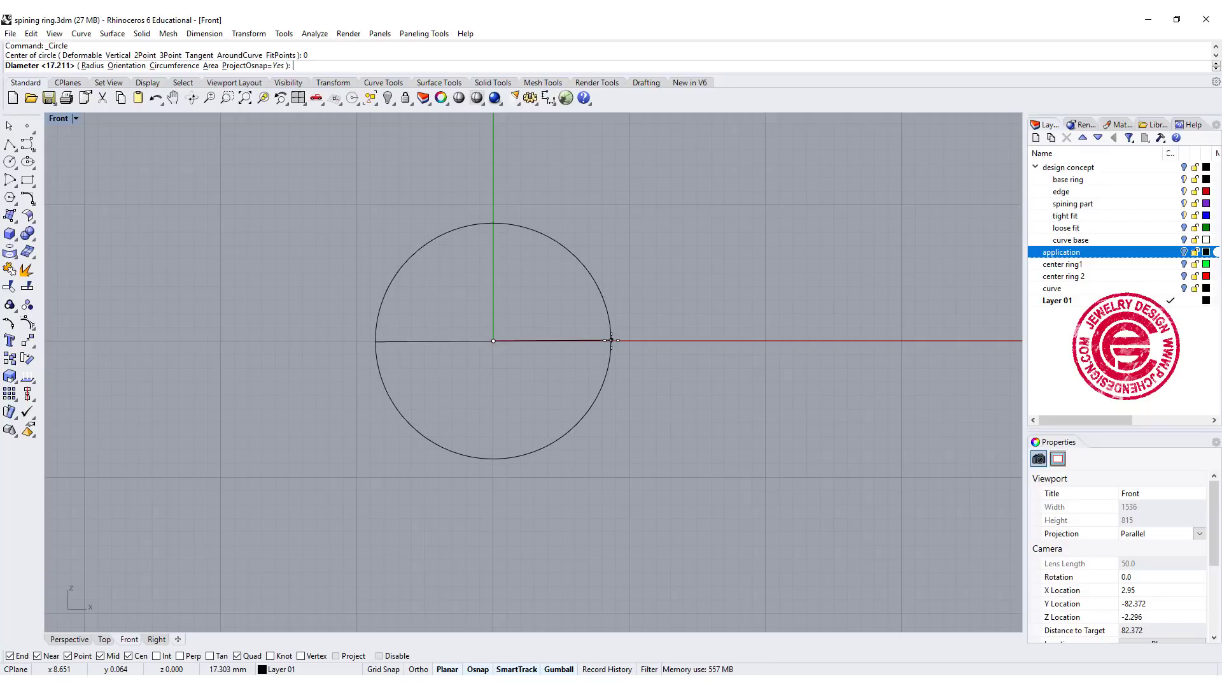
pyautogui.write('16')
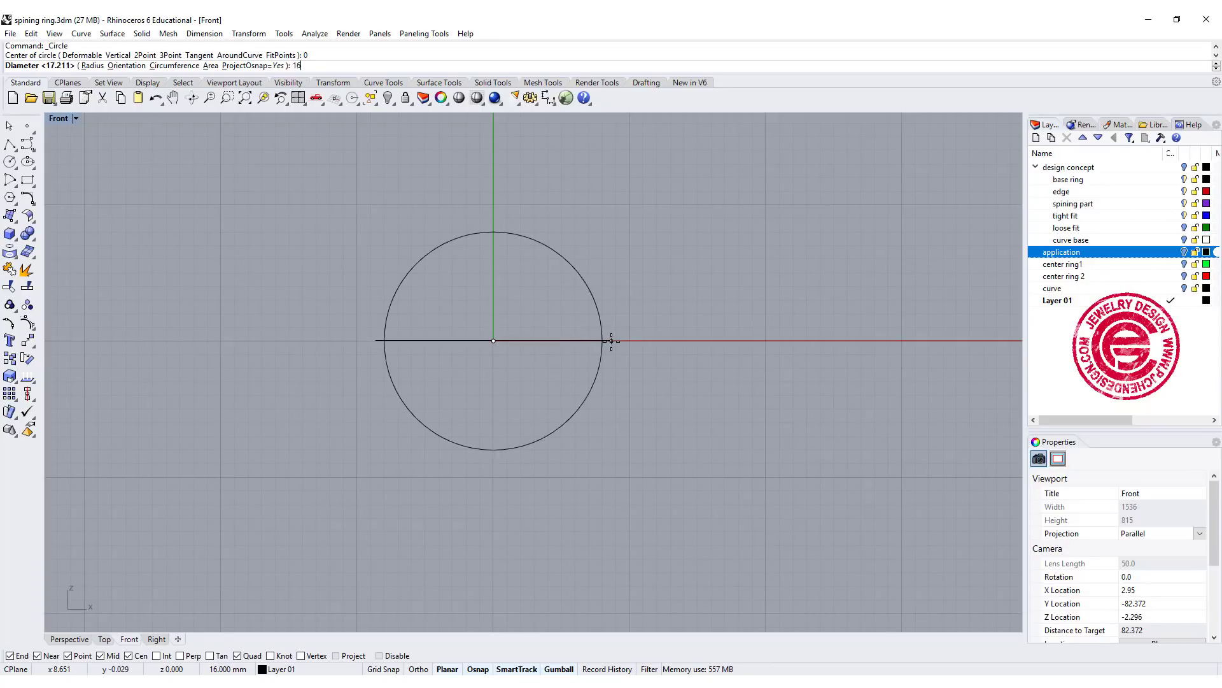
pyautogui.press('Return')
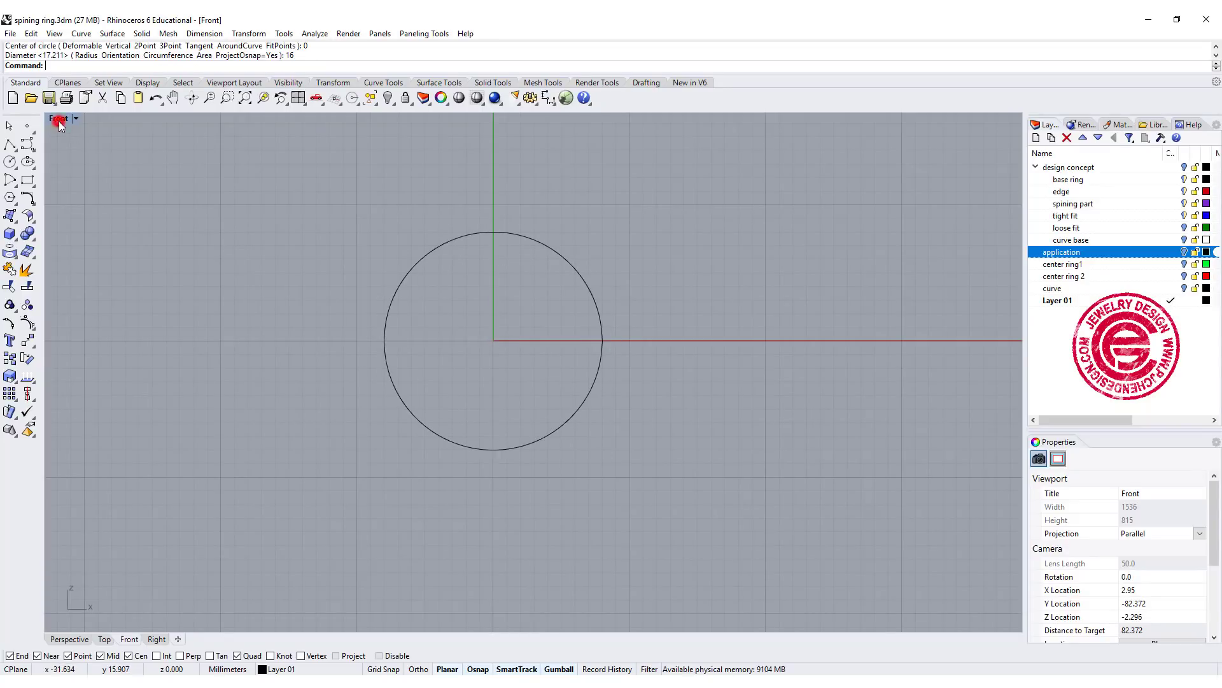
# In the maximized Right view with Grid Snap on, draw a 3-point arc across the axis
pyautogui.doubleClick(59, 119)
pyautogui.doubleClick(551, 383)
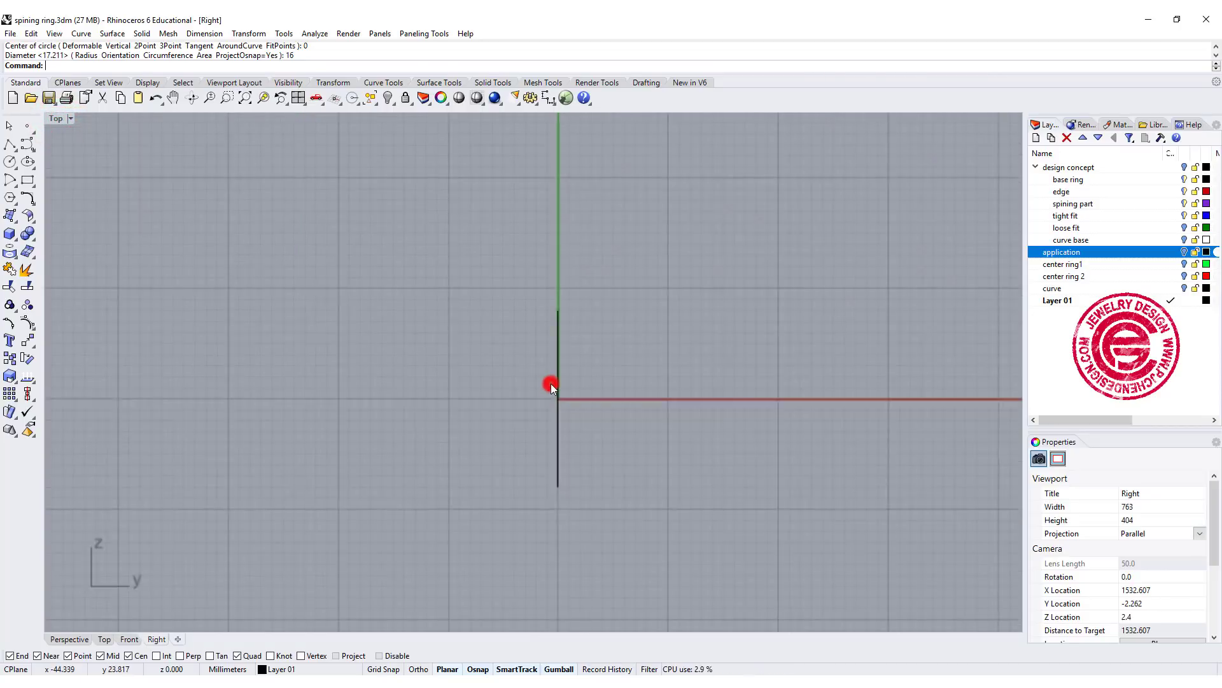
pyautogui.moveTo(558, 316); pyautogui.dragTo(497, 373, button='right')
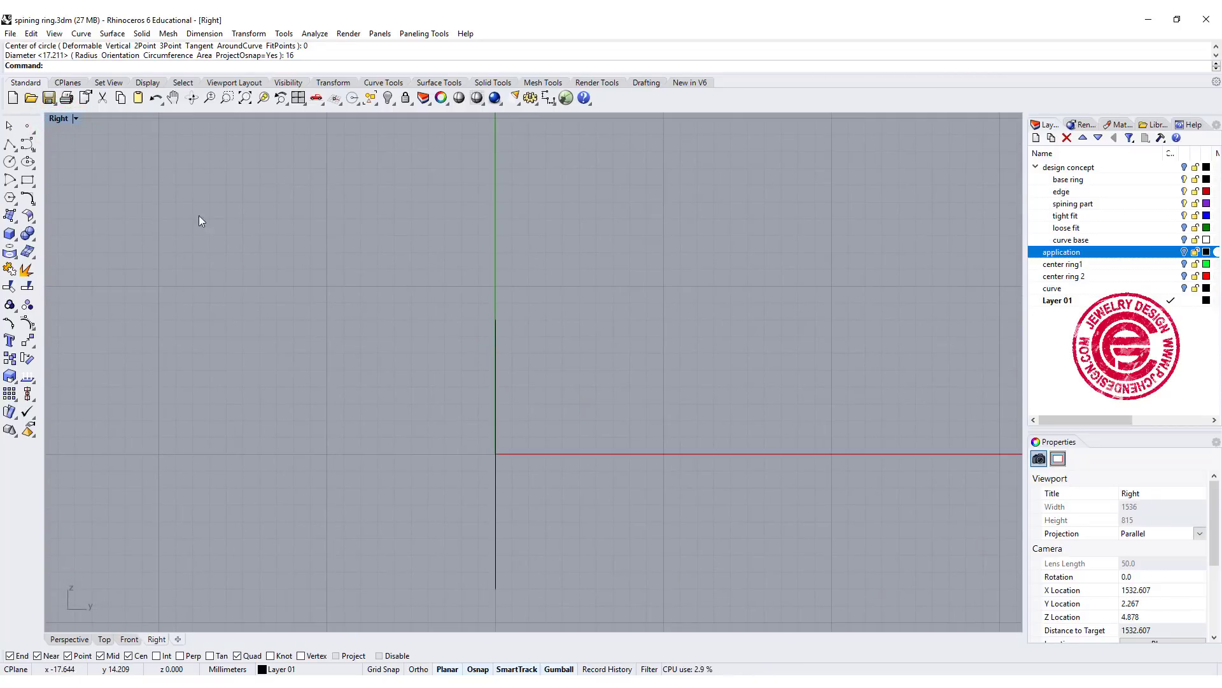
pyautogui.click(27, 181)
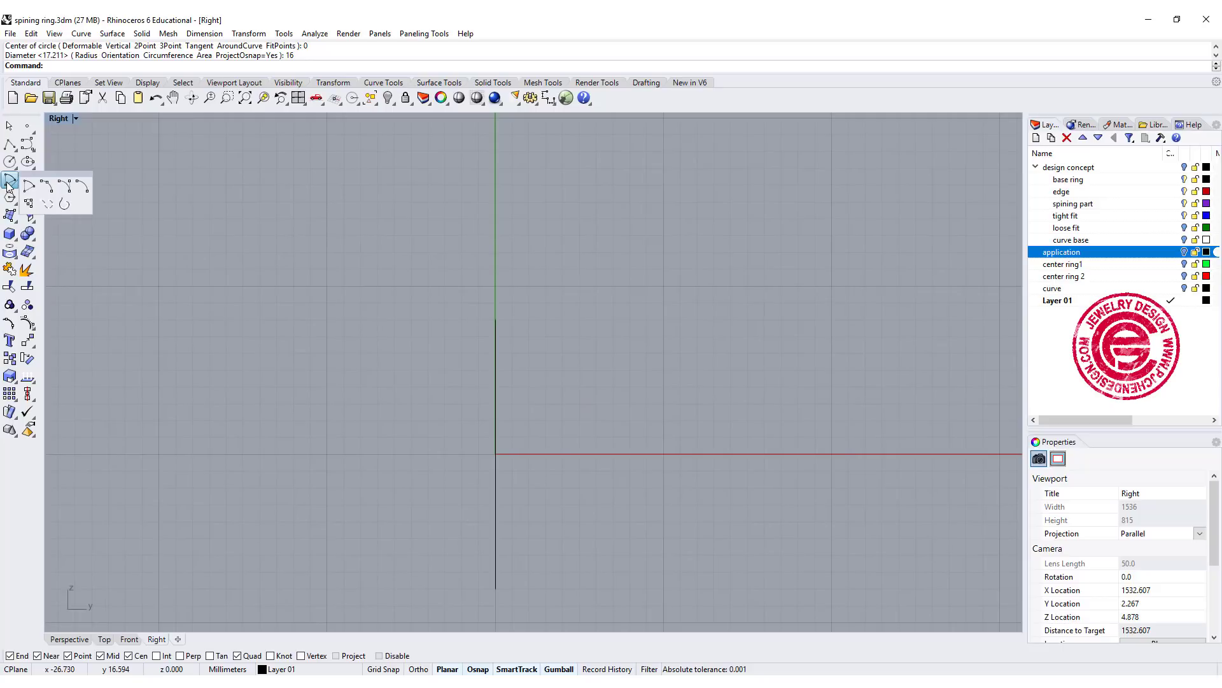
pyautogui.click(61, 187)
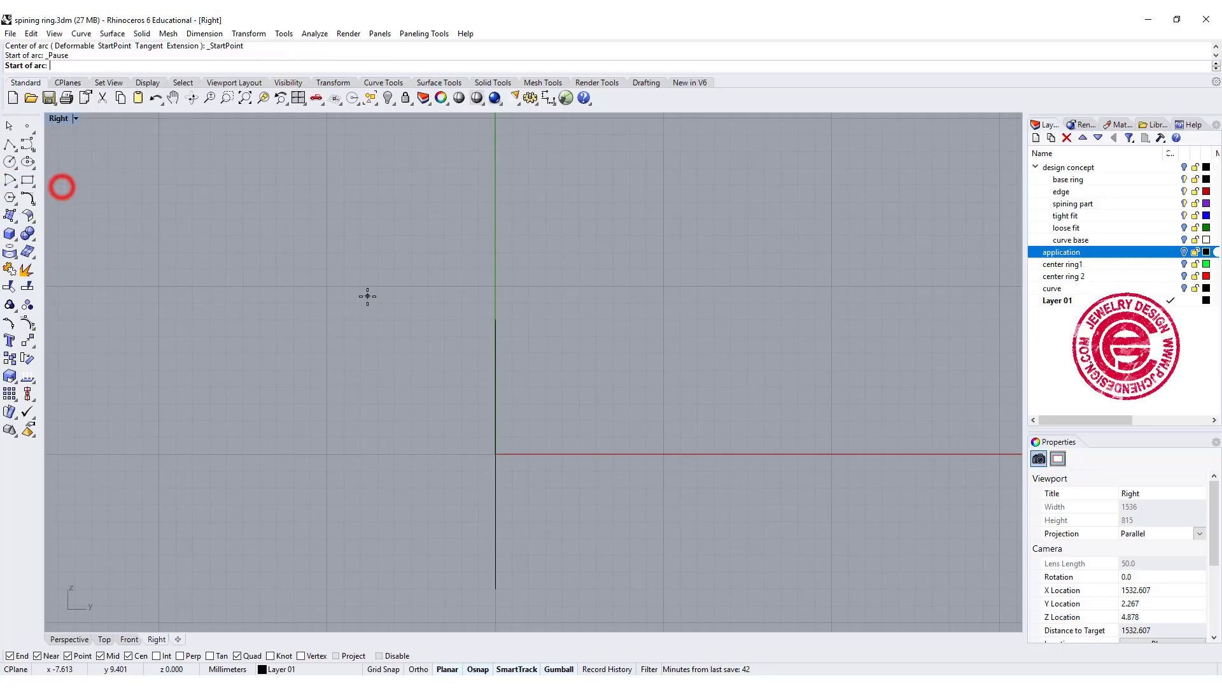
pyautogui.click(12, 183)
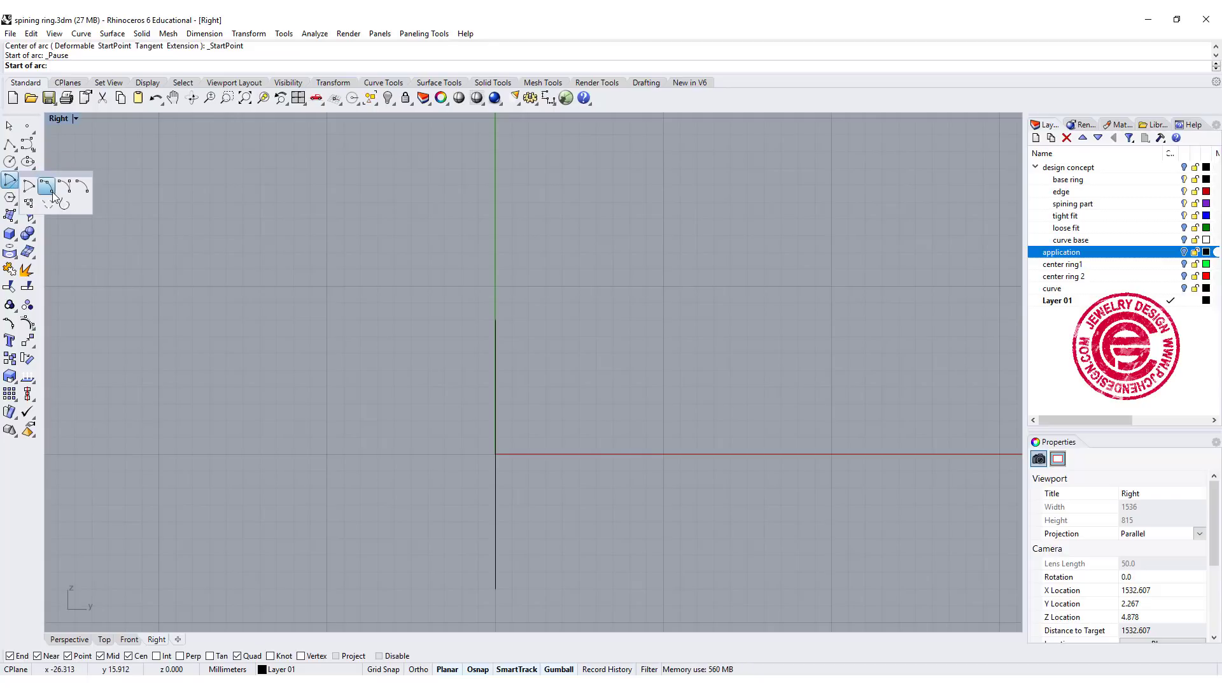
pyautogui.click(55, 198)
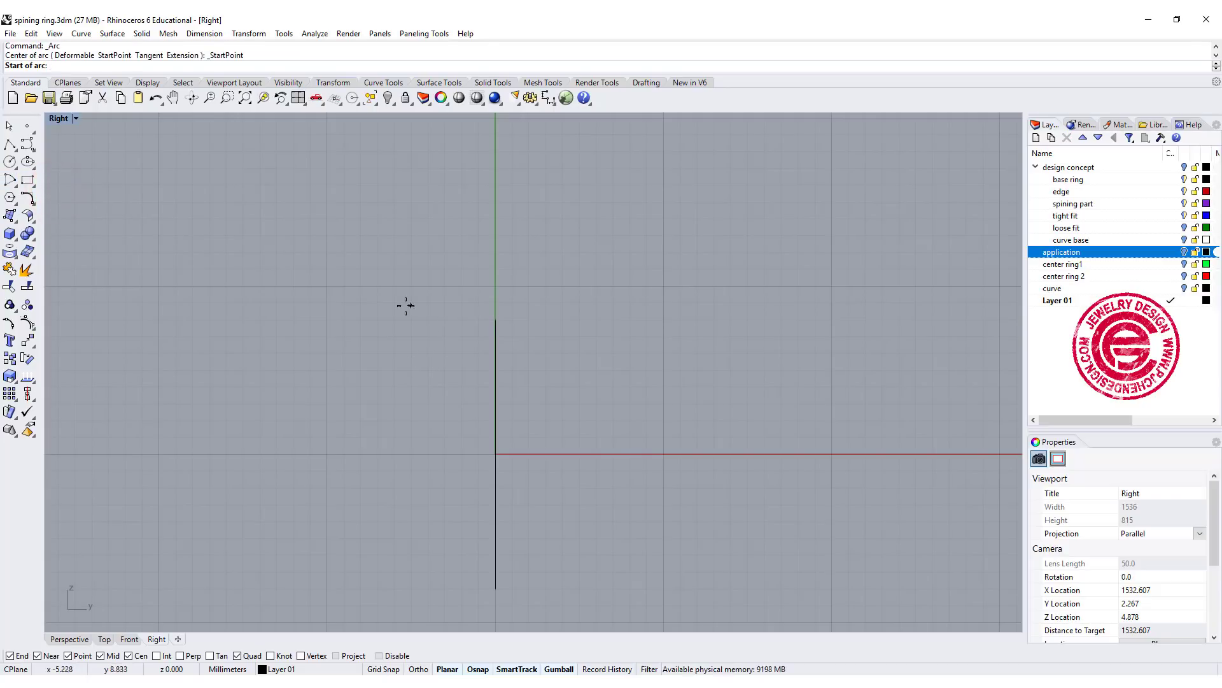
pyautogui.click(383, 669)
pyautogui.click(378, 304)
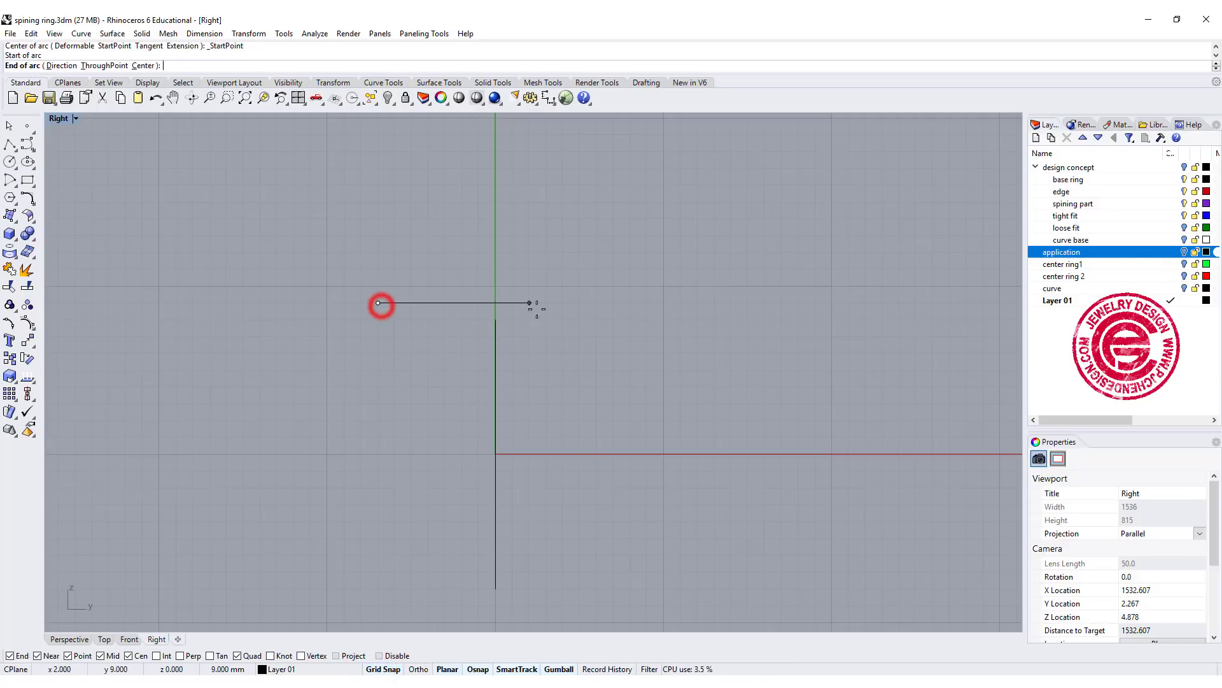
pyautogui.click(608, 304)
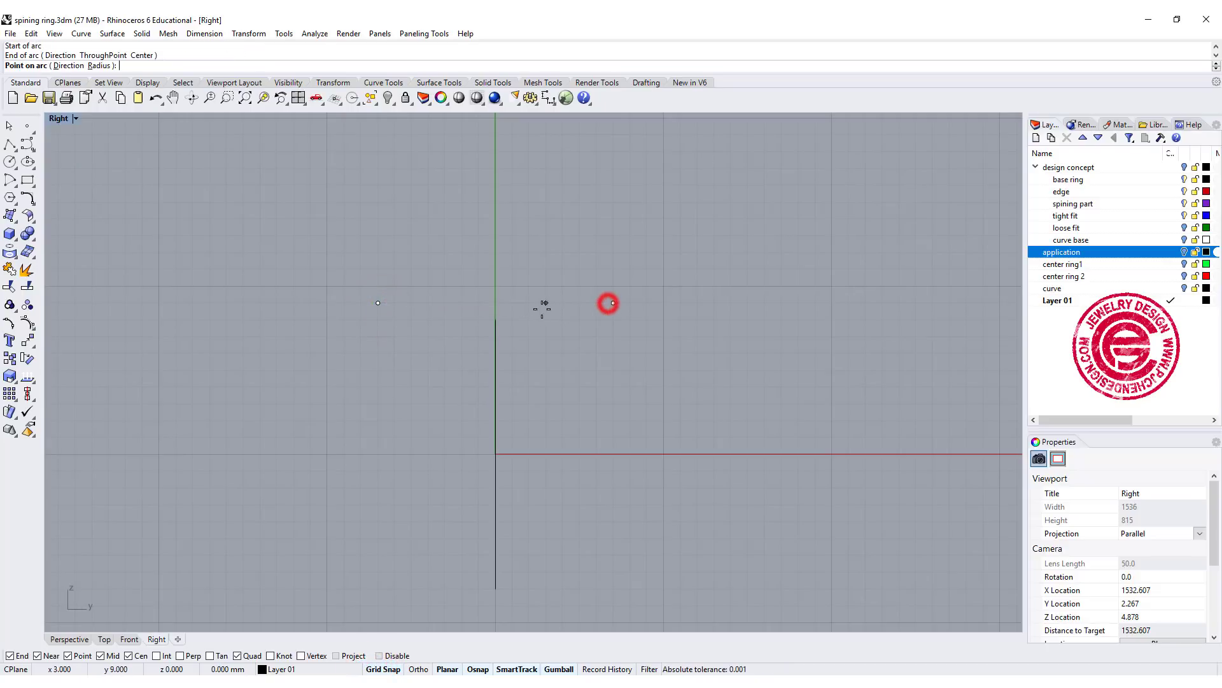
pyautogui.click(492, 315)
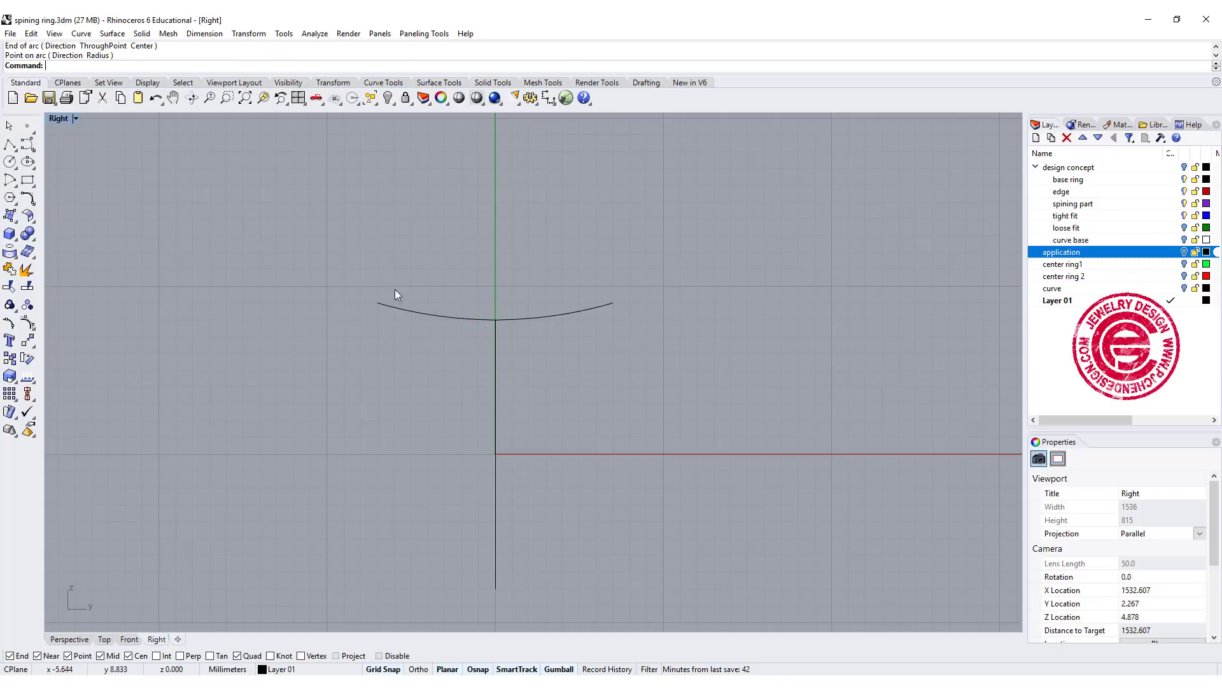
pyautogui.scroll(-1, 541, 318)
# Copy the arc and move the pasted copy up 1 with the gumball
pyautogui.click(562, 328)
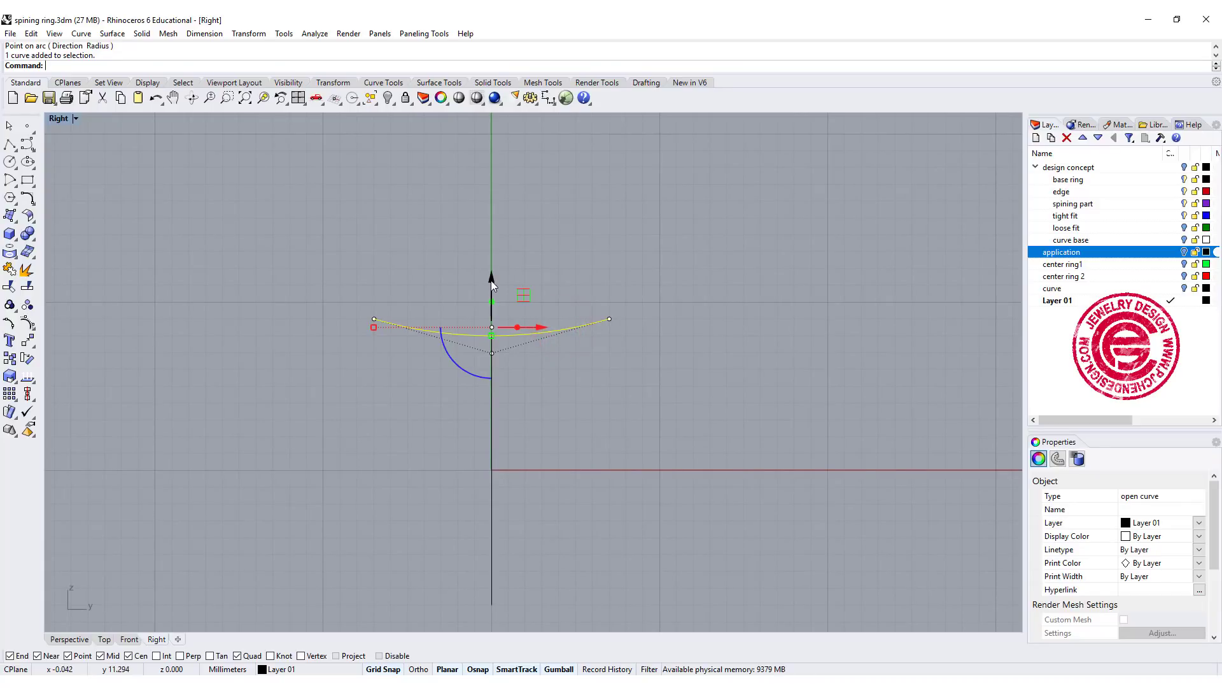
pyautogui.hotkey('ctrl', 'c')
pyautogui.hotkey('ctrl', 'v')
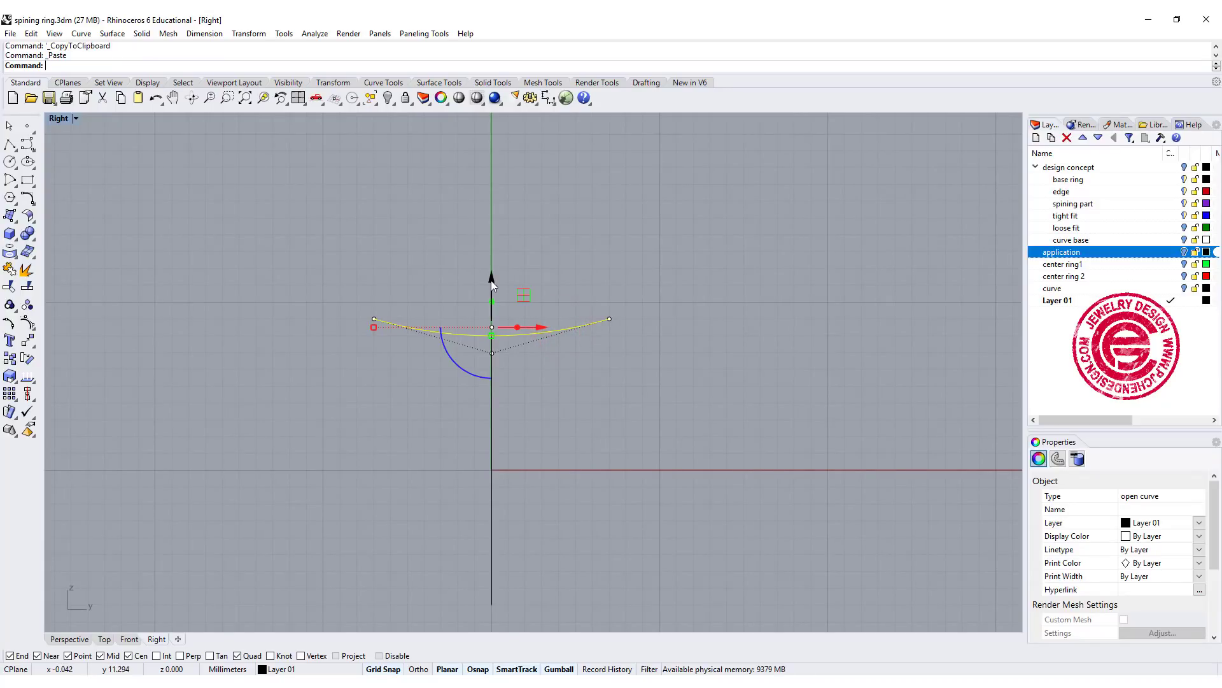
pyautogui.click(492, 280)
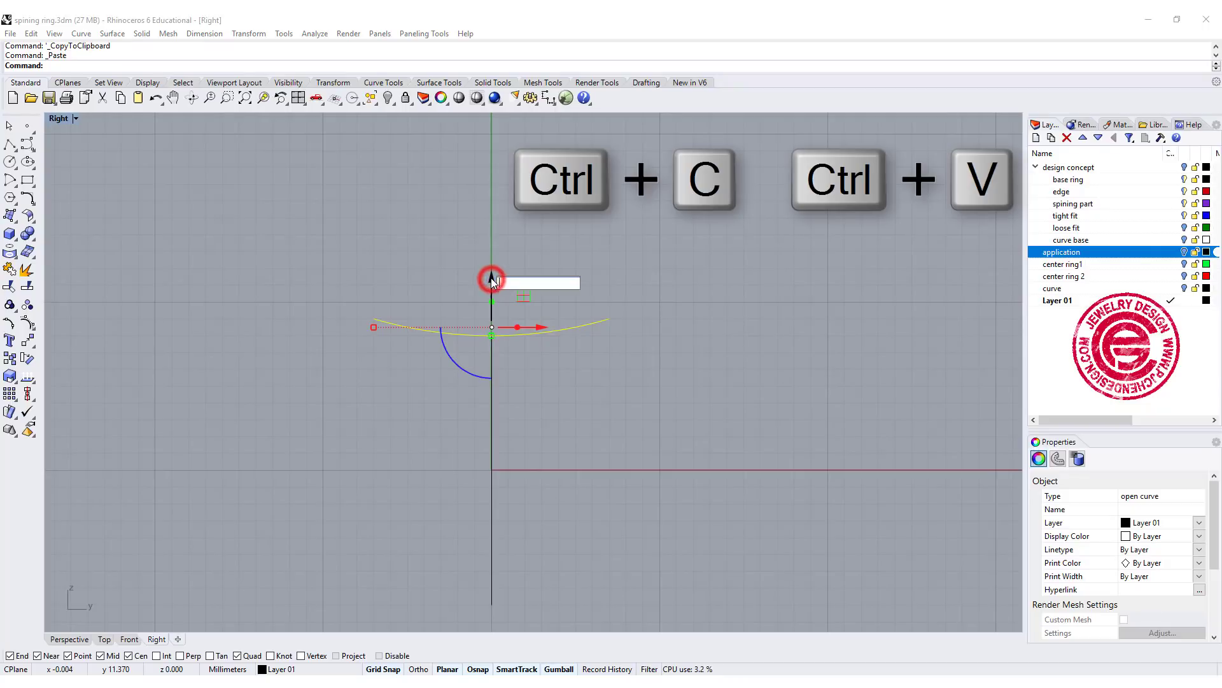
pyautogui.write('1')
pyautogui.press('Return')
pyautogui.click(668, 298)
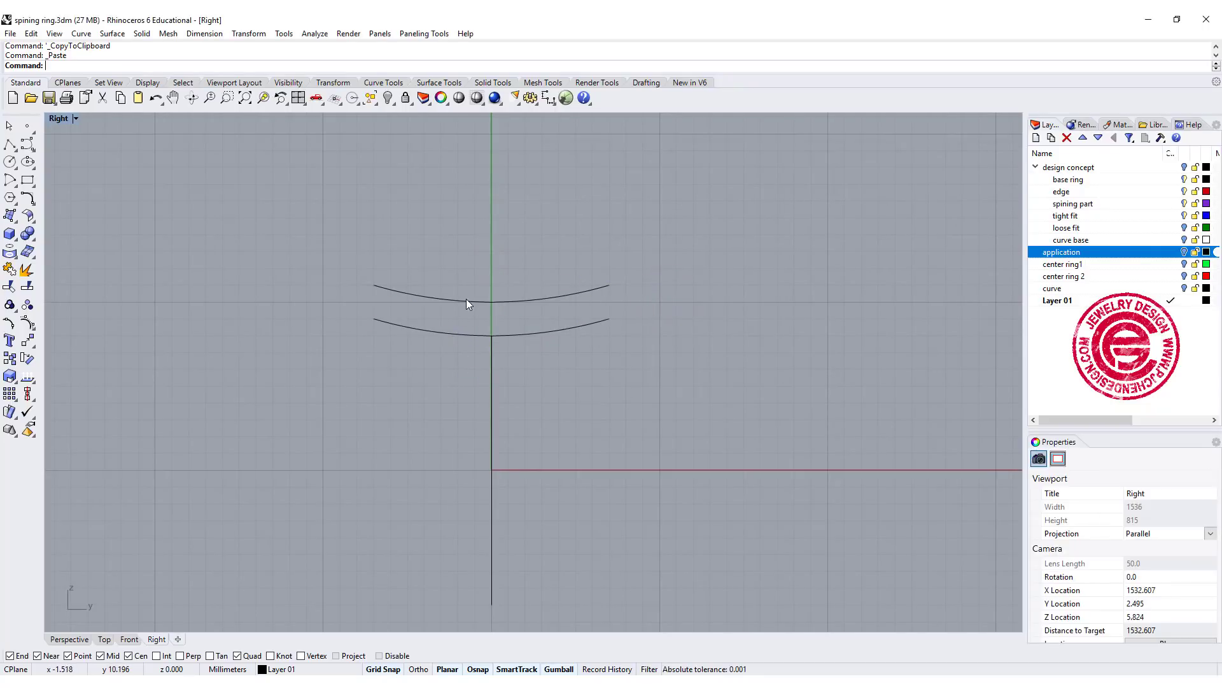
# Connect both pairs of arc ends with straight lines and select all four curves
pyautogui.click(10, 143)
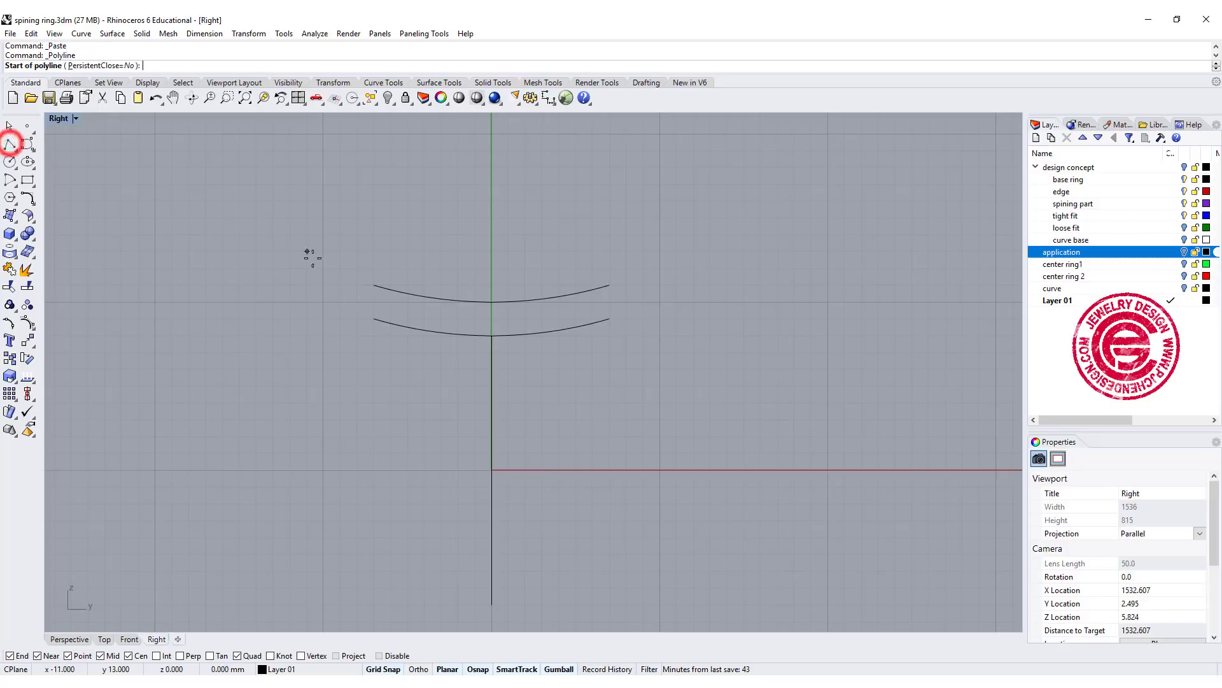
pyautogui.click(373, 285)
pyautogui.click(371, 323)
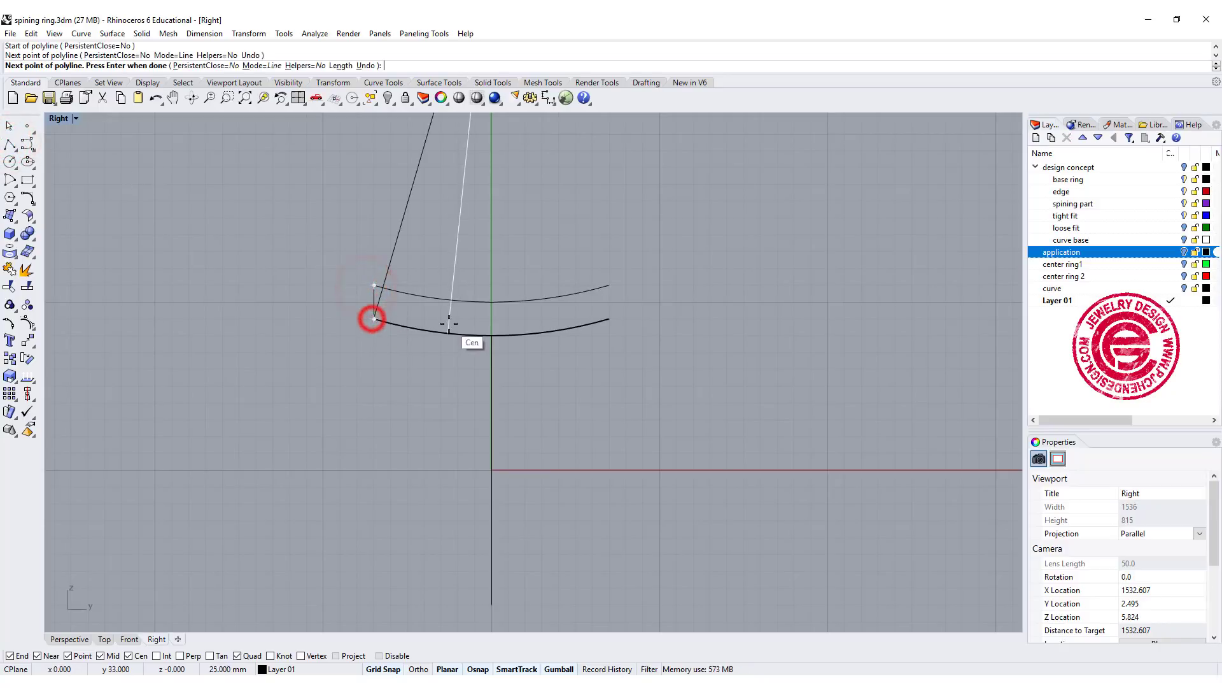
pyautogui.press('Return')
pyautogui.press('Return')
pyautogui.click(609, 325)
pyautogui.click(610, 287)
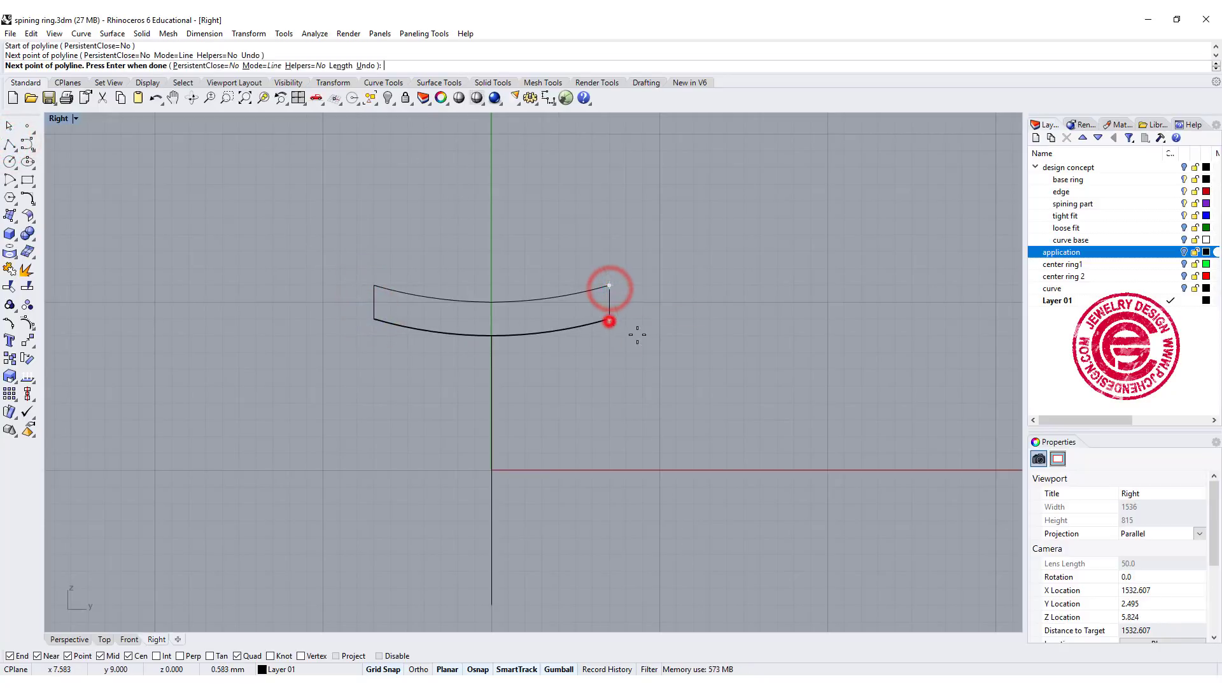
pyautogui.press('Return')
pyautogui.moveTo(331, 260); pyautogui.dragTo(630, 354)
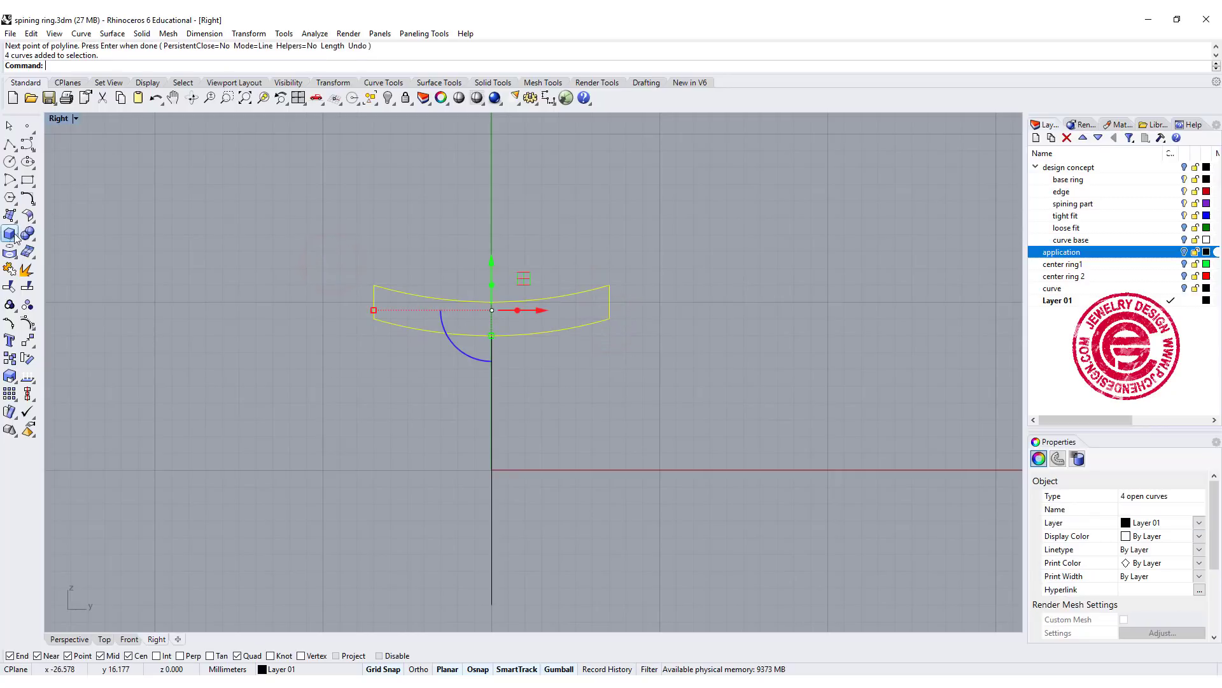
# Join the four curves and fillet the outline's corners with radius 0.5
pyautogui.click(12, 271)
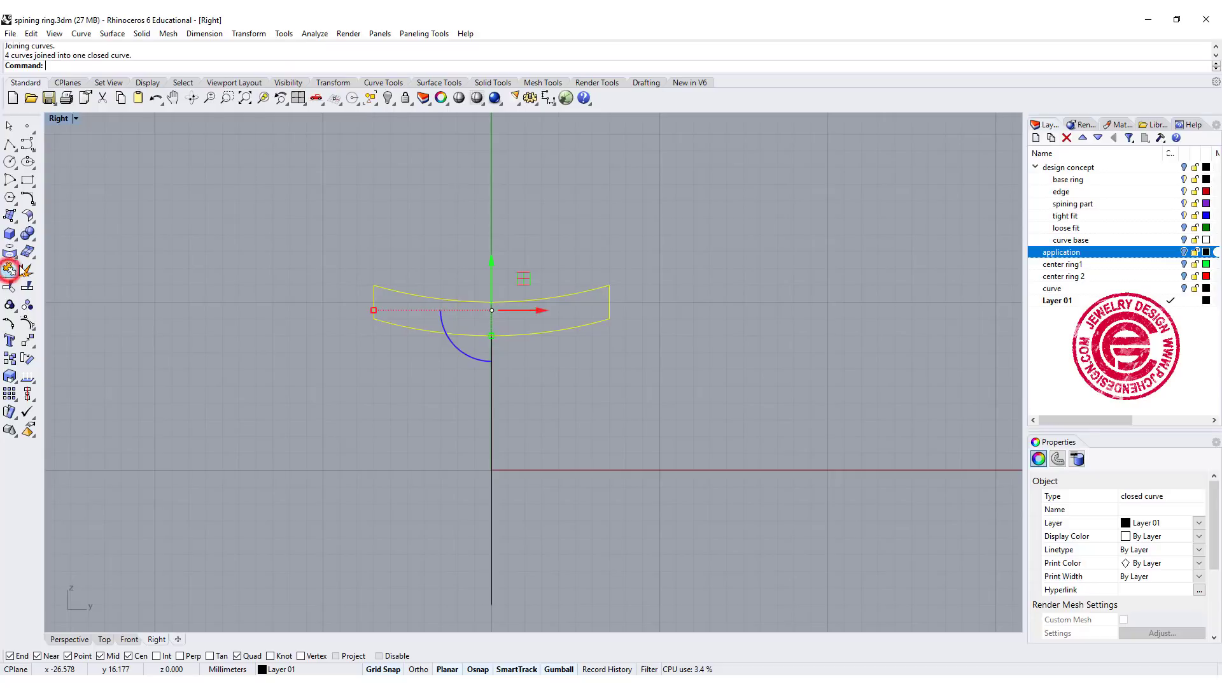
pyautogui.click(27, 199)
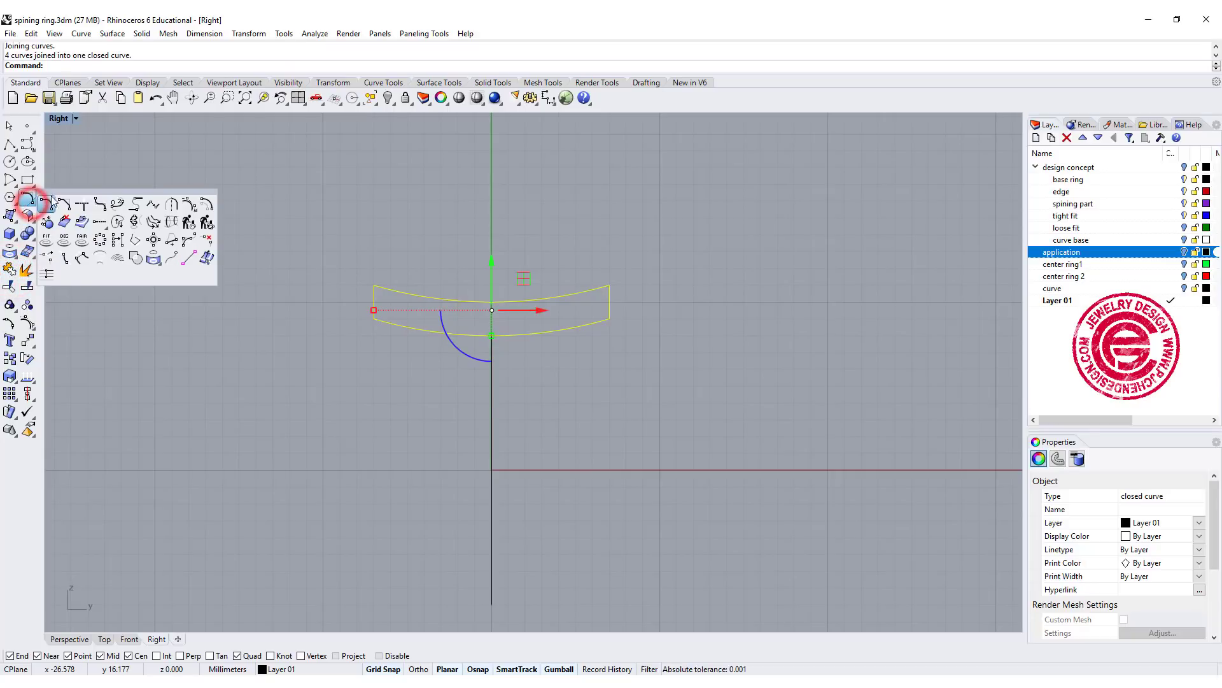
pyautogui.click(99, 206)
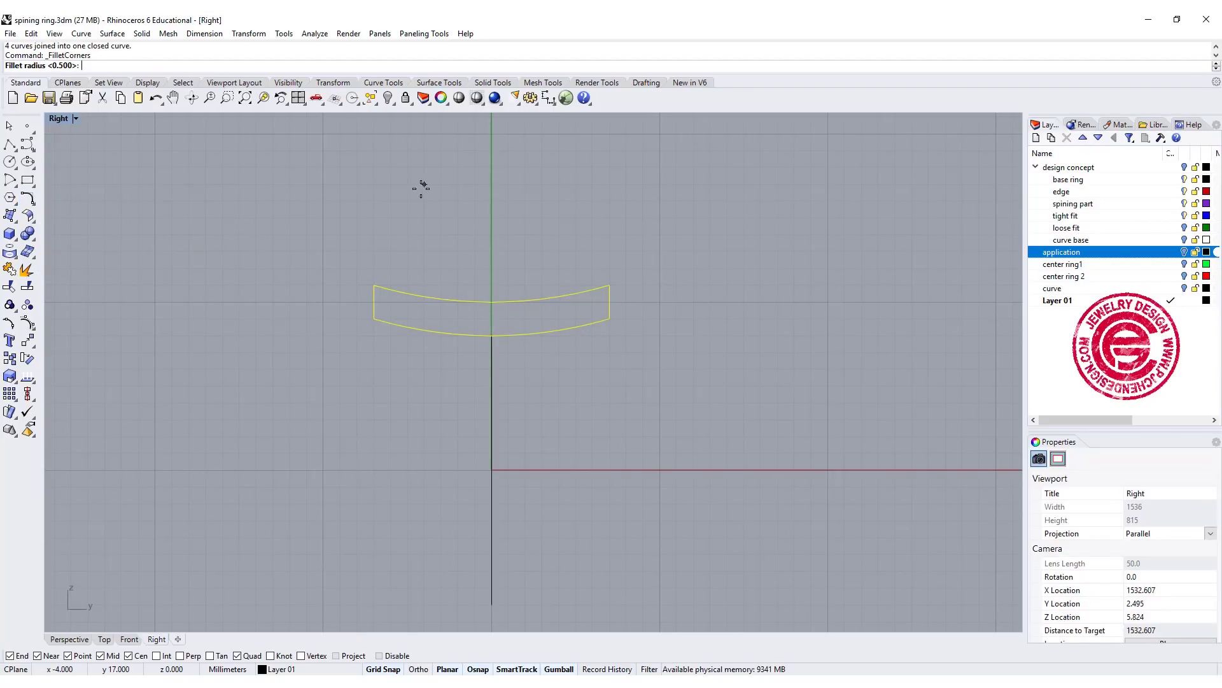
pyautogui.press('Return')
pyautogui.click(711, 309)
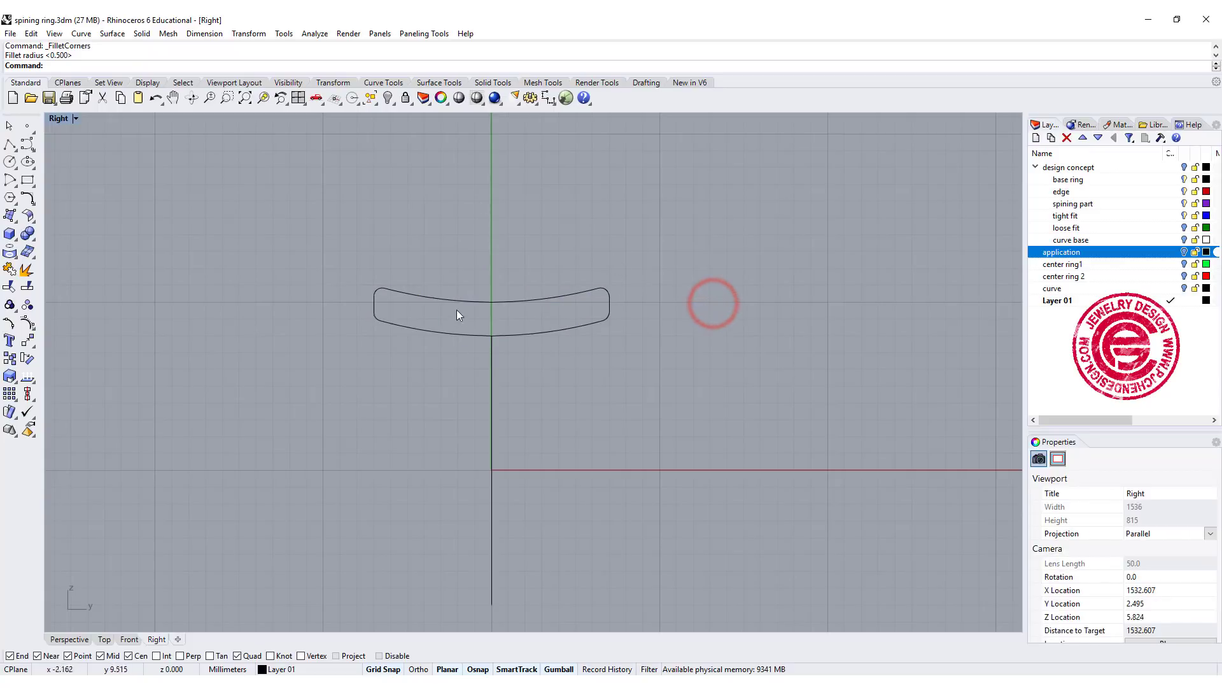
pyautogui.scroll(-2, 608, 358)
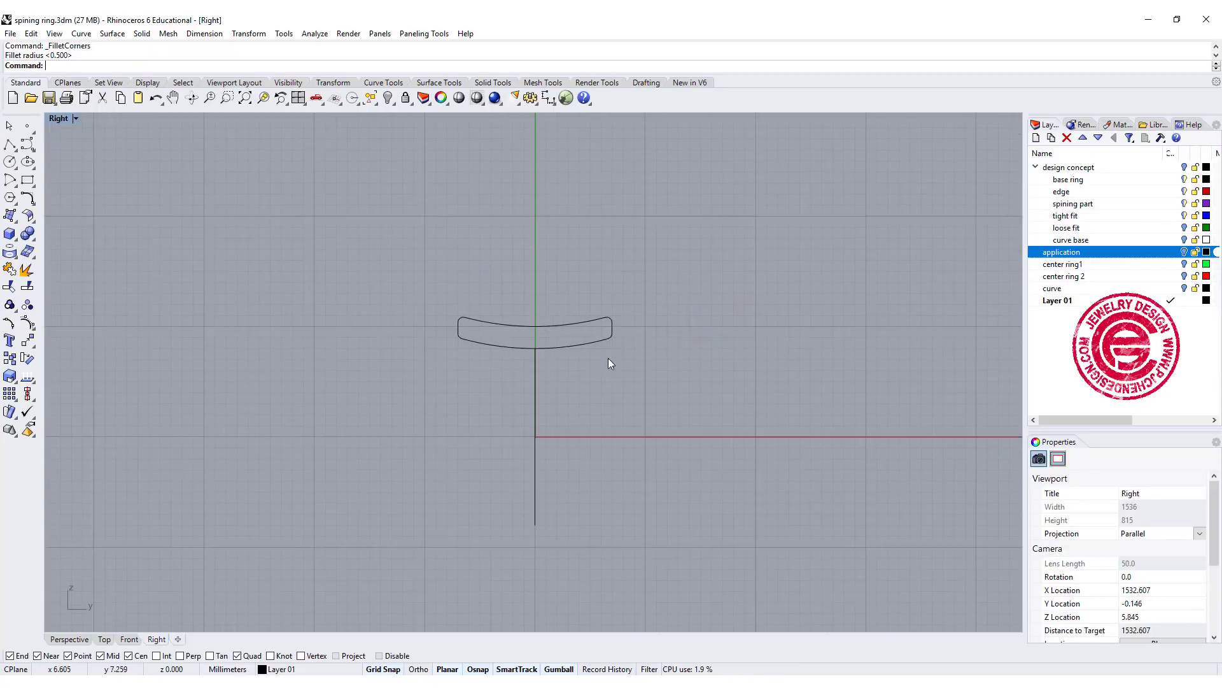
# Maximize the Perspective view and frame the circle and band profile
pyautogui.doubleClick(59, 121)
pyautogui.doubleClick(571, 121)
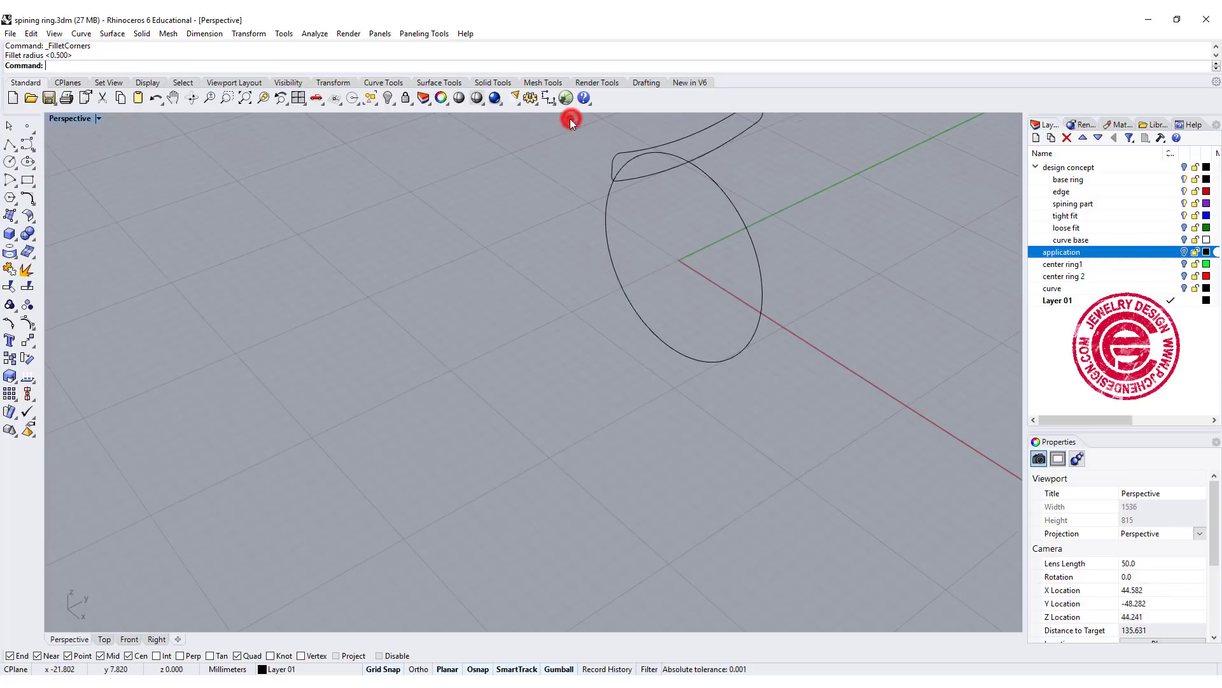
pyautogui.keyDown('shift'); pyautogui.moveTo(597, 274); pyautogui.dragTo(605, 292, button='right'); pyautogui.keyUp('shift')
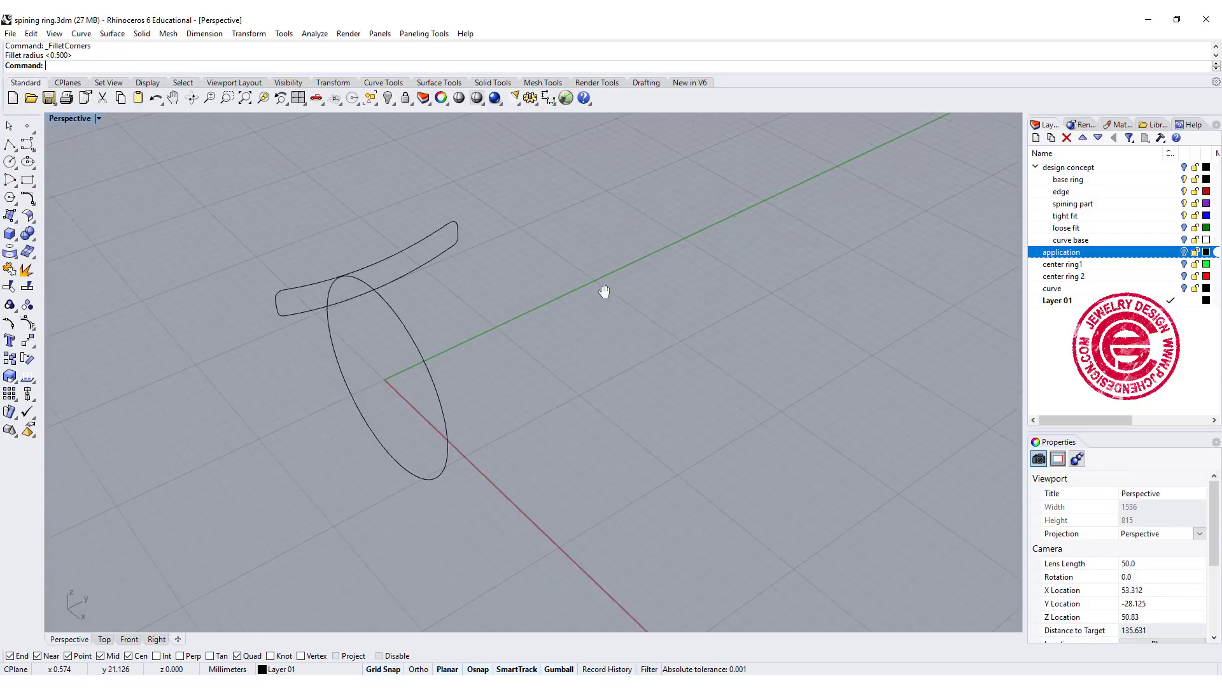
# Sweep the band profile along the 16 mm circle rail with Sweep 1 Rail, adjusting the seam
pyautogui.click(81, 33)
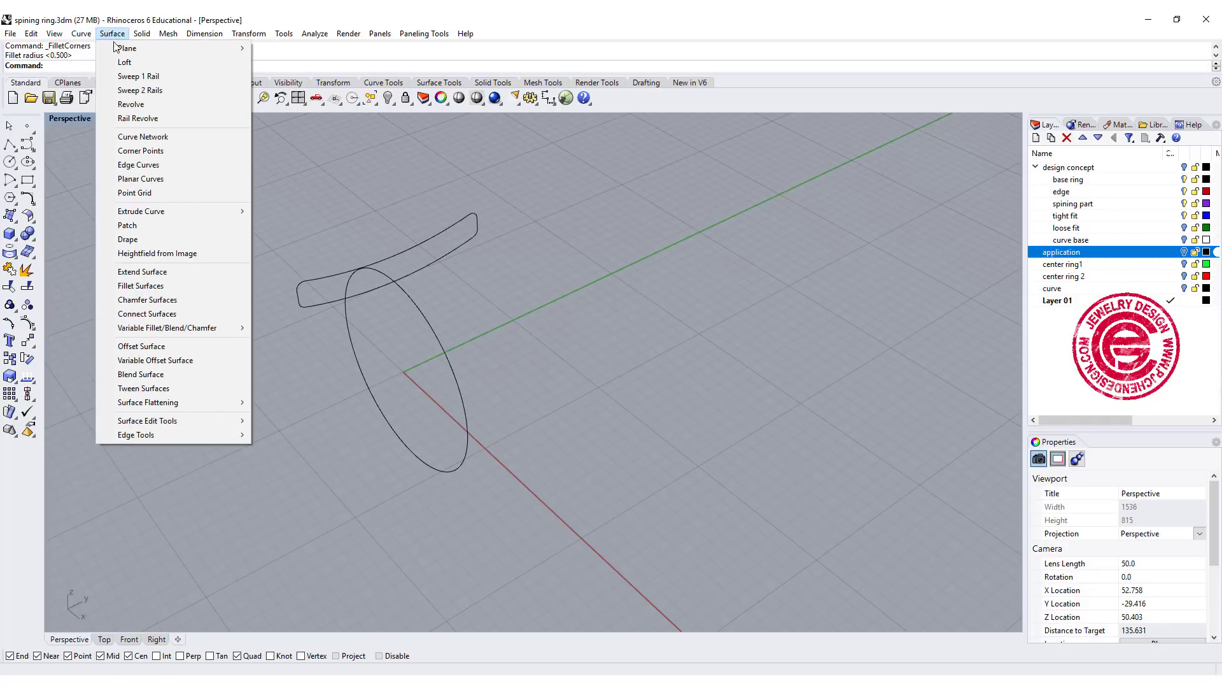
pyautogui.click(139, 76)
pyautogui.click(421, 250)
pyautogui.click(410, 301)
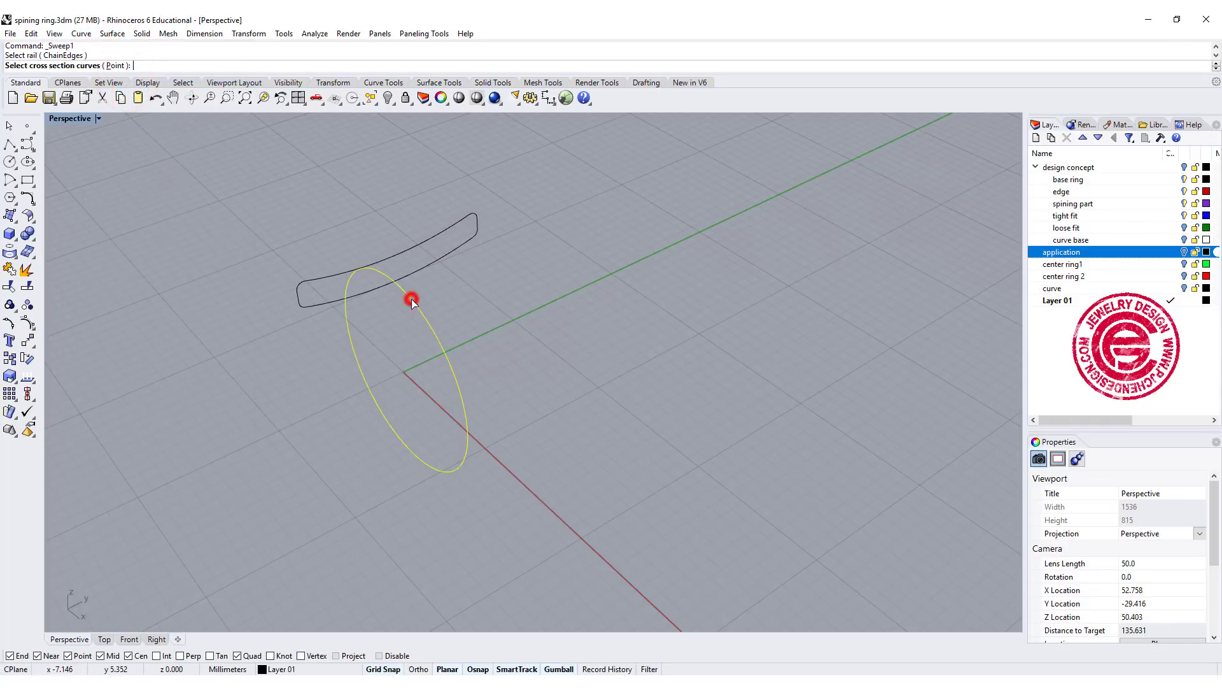
pyautogui.click(414, 270)
pyautogui.press('Return')
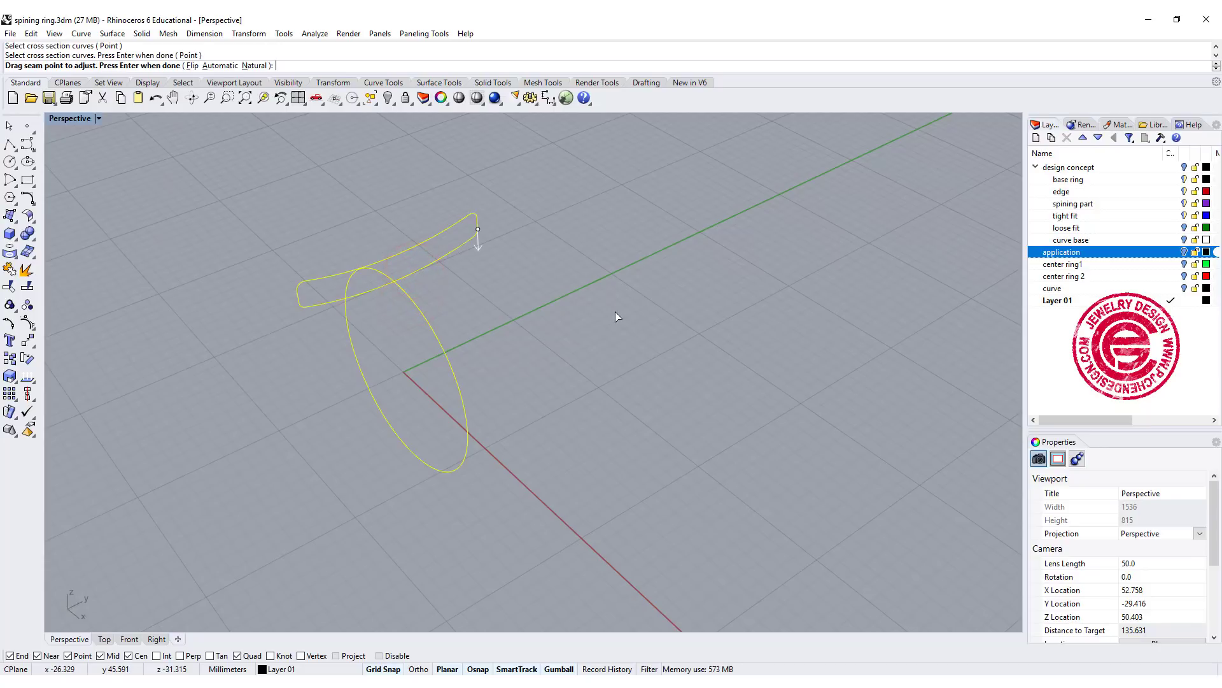
pyautogui.click(475, 227)
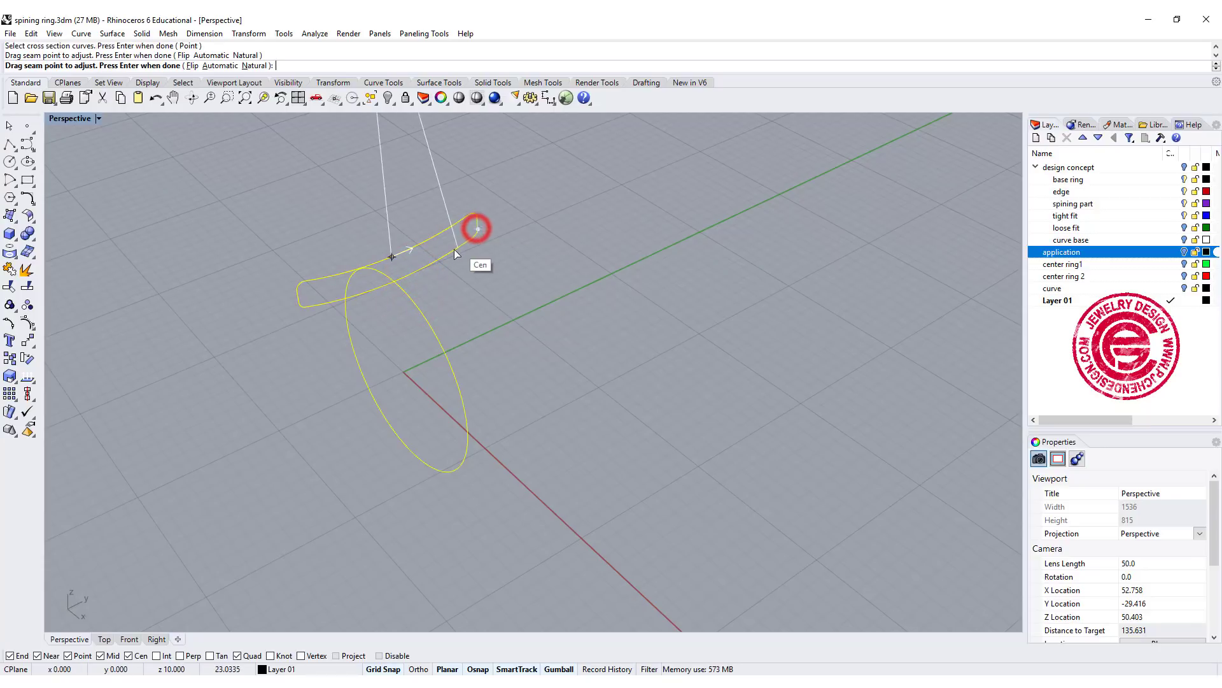
pyautogui.click(394, 280)
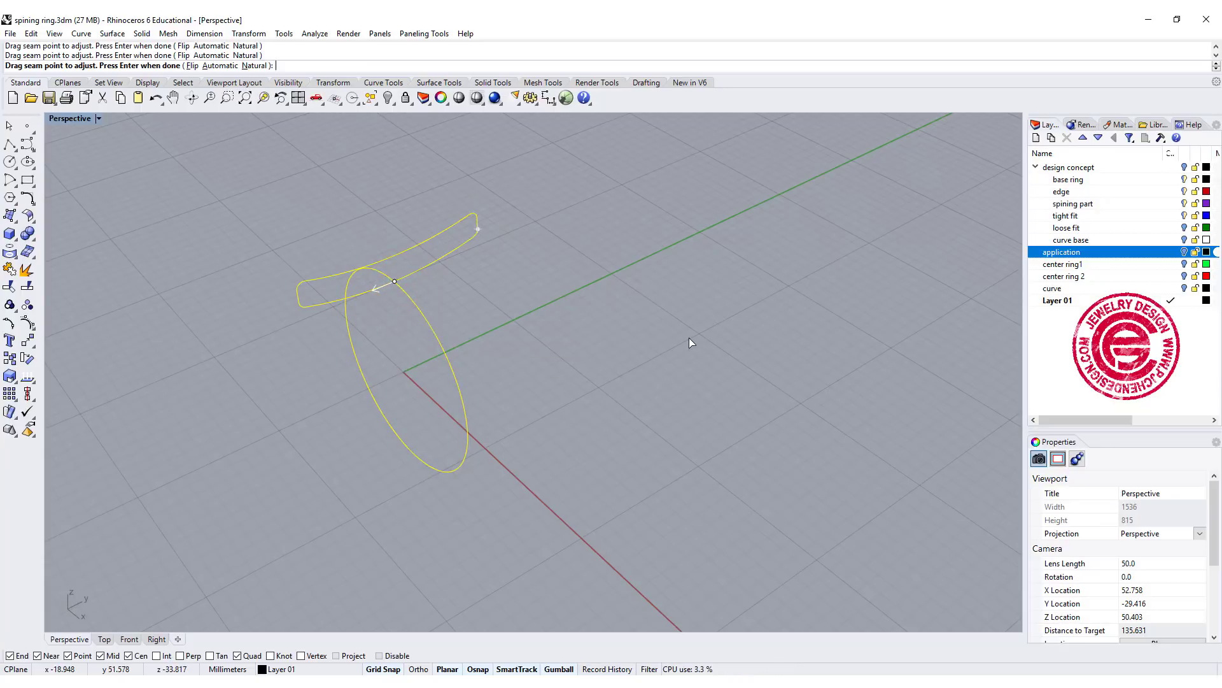
pyautogui.press('Return')
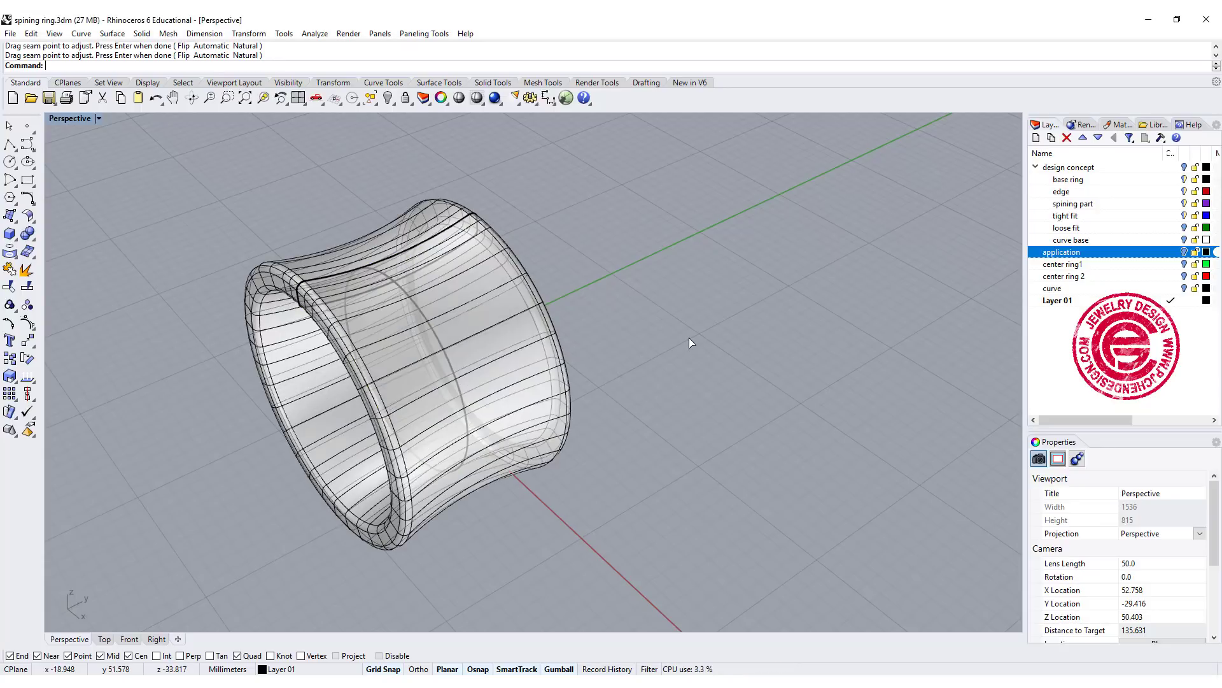
pyautogui.moveTo(674, 282)
pyautogui.mouseDown(button='right')
pyautogui.moveTo(671, 333)
pyautogui.moveTo(581, 332)
pyautogui.moveTo(649, 342)
pyautogui.mouseUp(button='right')
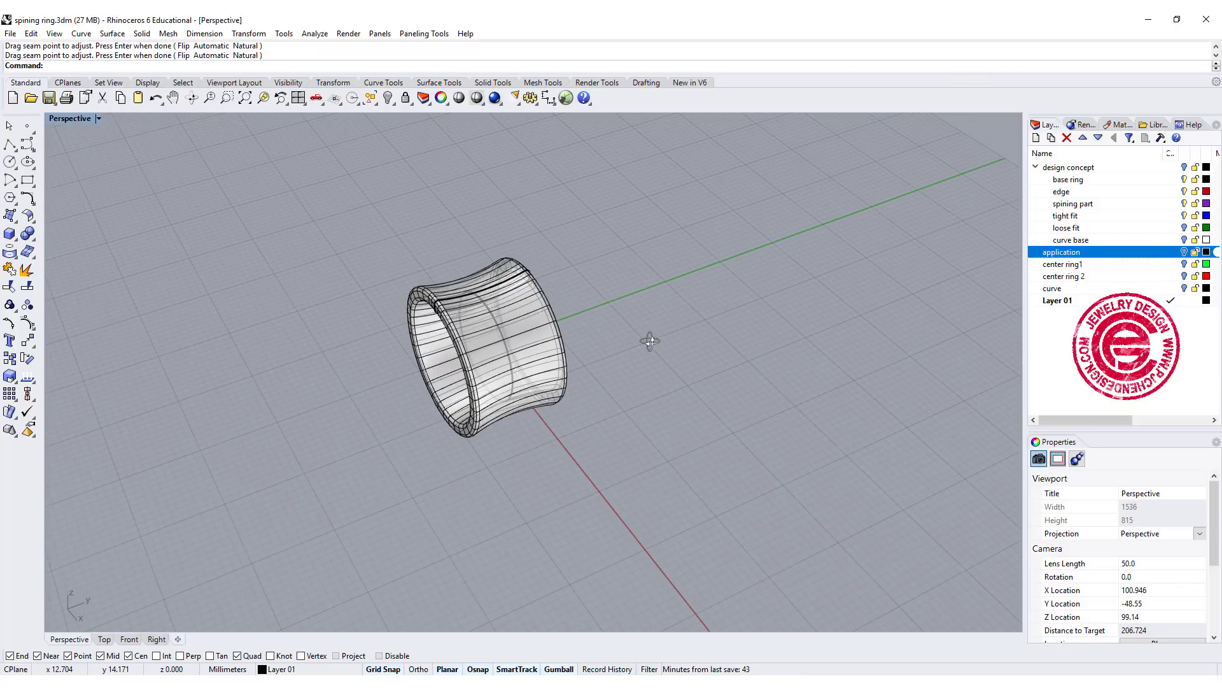
pyautogui.scroll(2, 568, 314)
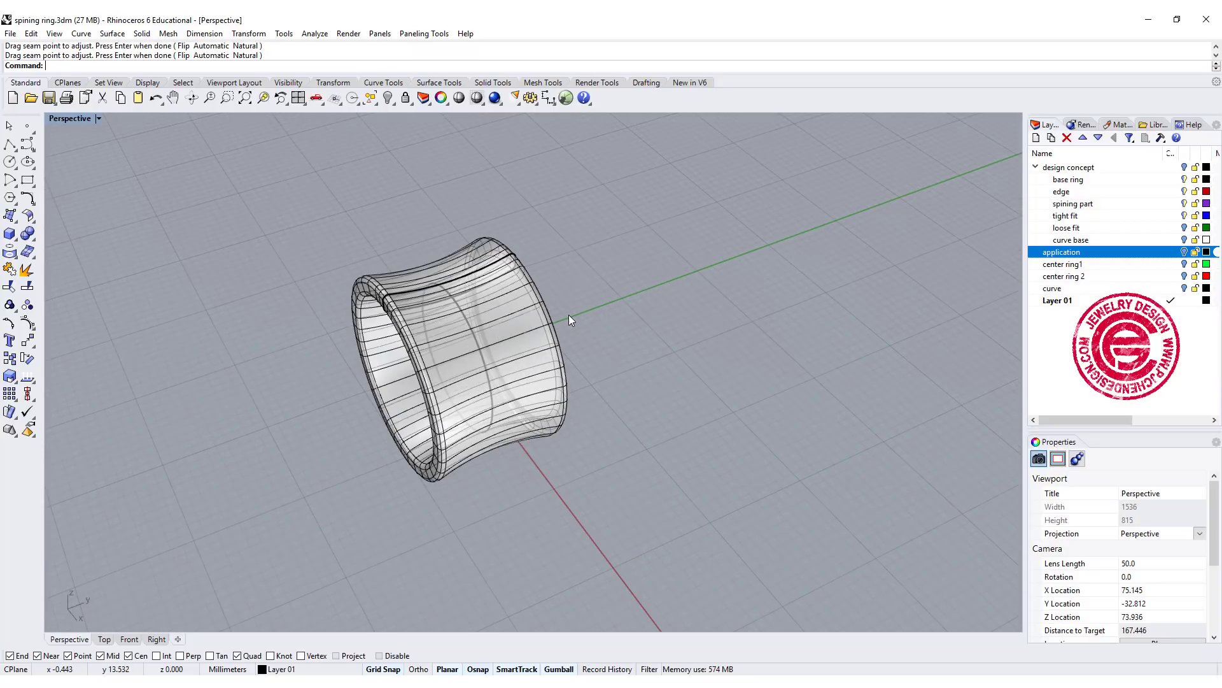
# Copy and paste the ring band in place, hide the copy, and orbit the view
pyautogui.click(515, 291)
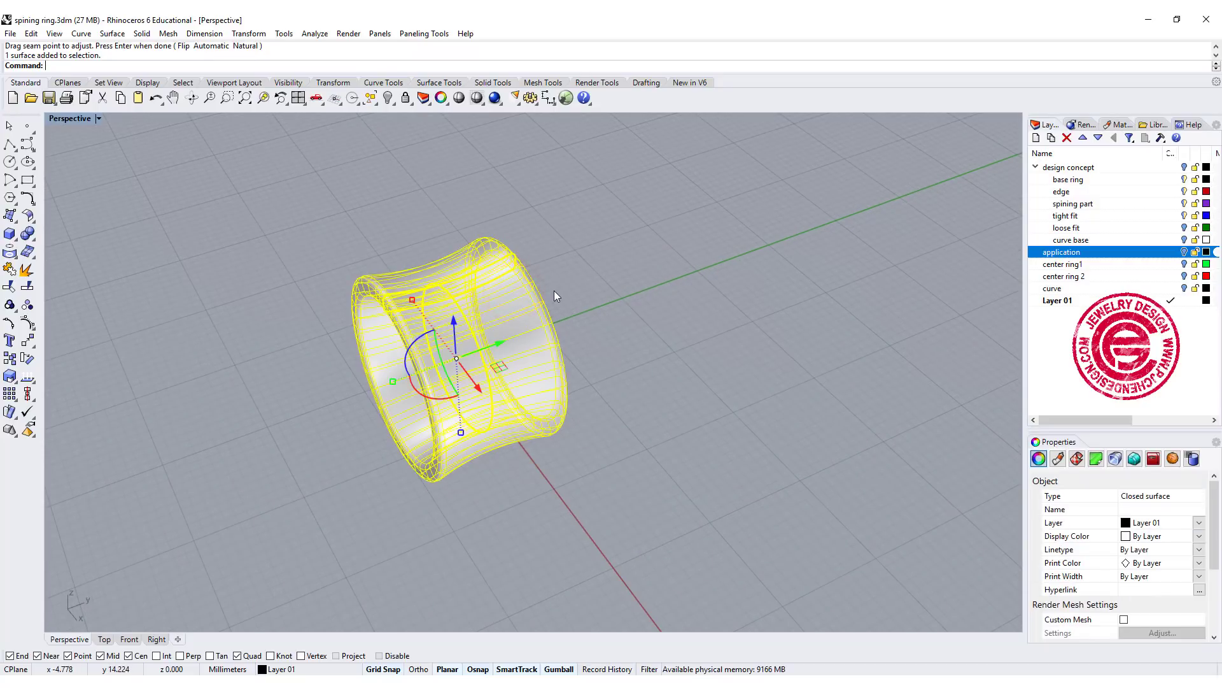
pyautogui.hotkey('ctrl', 'c')
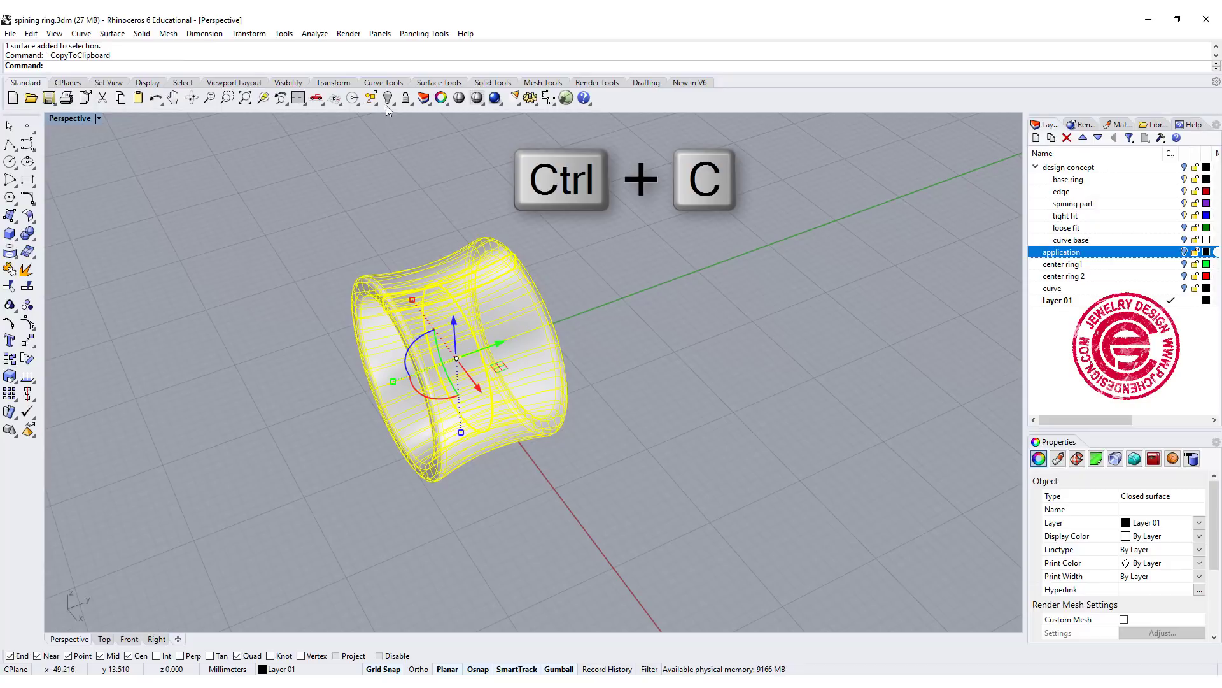
pyautogui.hotkey('ctrl', 'v')
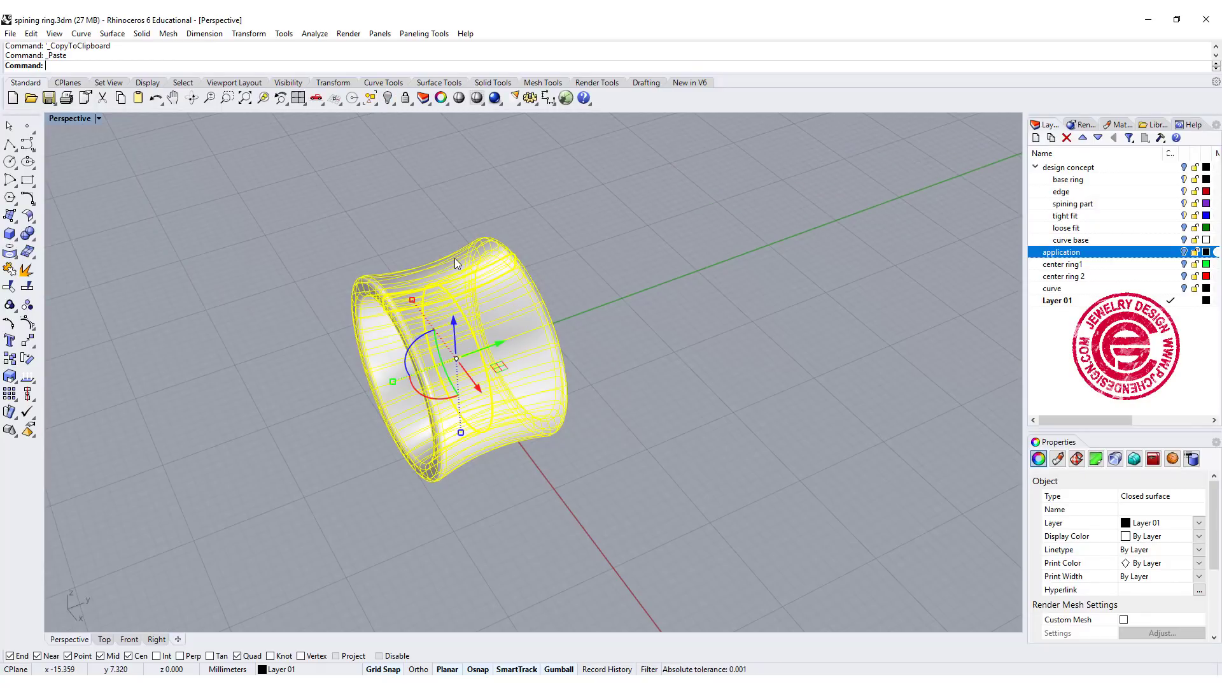
pyautogui.click(391, 99)
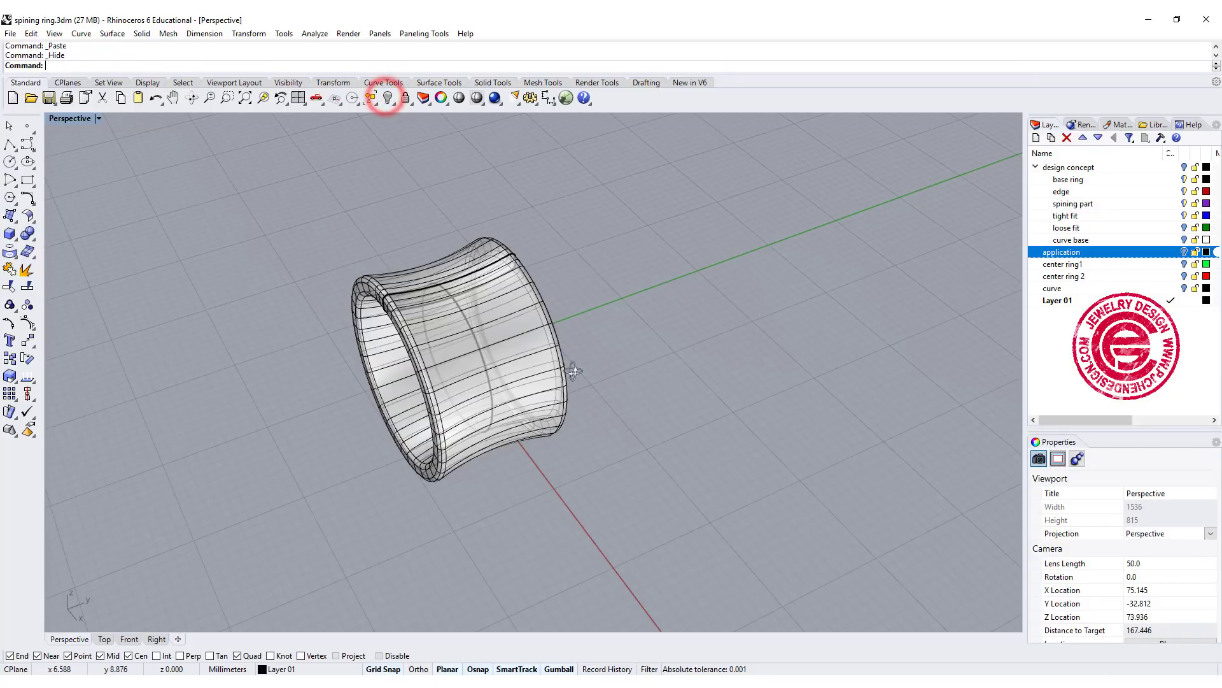
pyautogui.moveTo(478, 335)
pyautogui.mouseDown(button='right')
pyautogui.moveTo(679, 402)
pyautogui.moveTo(574, 328)
pyautogui.mouseUp(button='right')
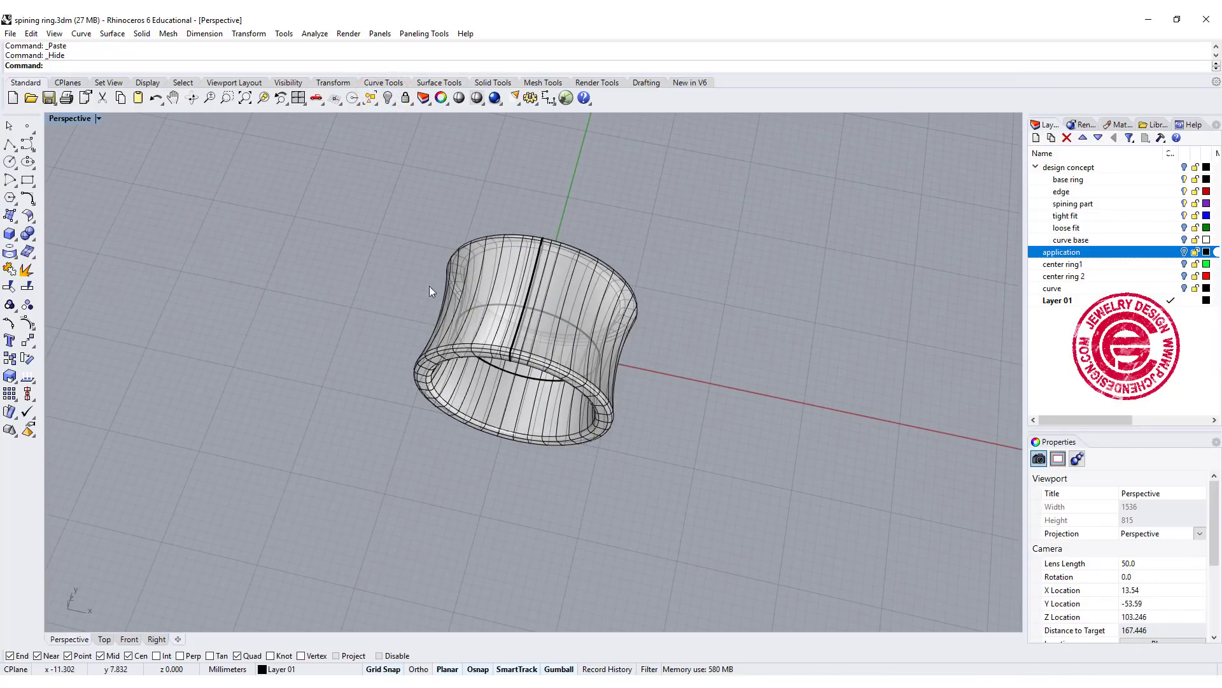
# Draw a center-corner rectangle from the origin (0) reaching past the ring in Top view
pyautogui.doubleClick(71, 119)
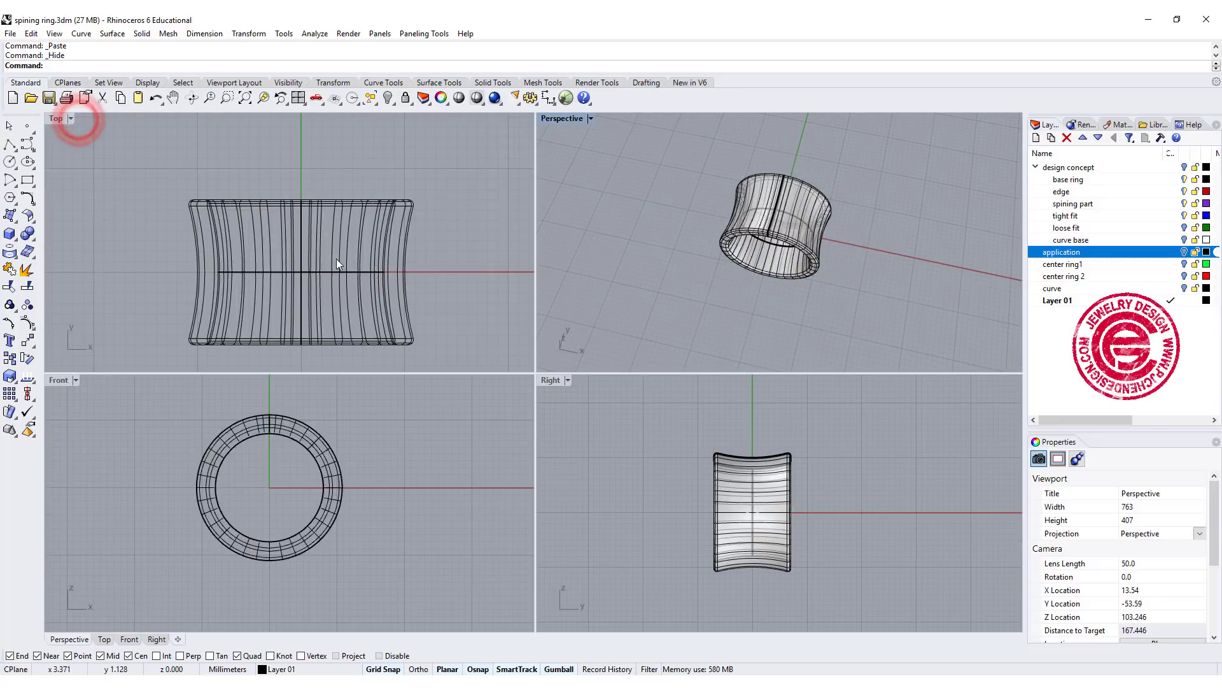
pyautogui.moveTo(336, 259); pyautogui.dragTo(286, 210, button='right')
pyautogui.click(26, 180)
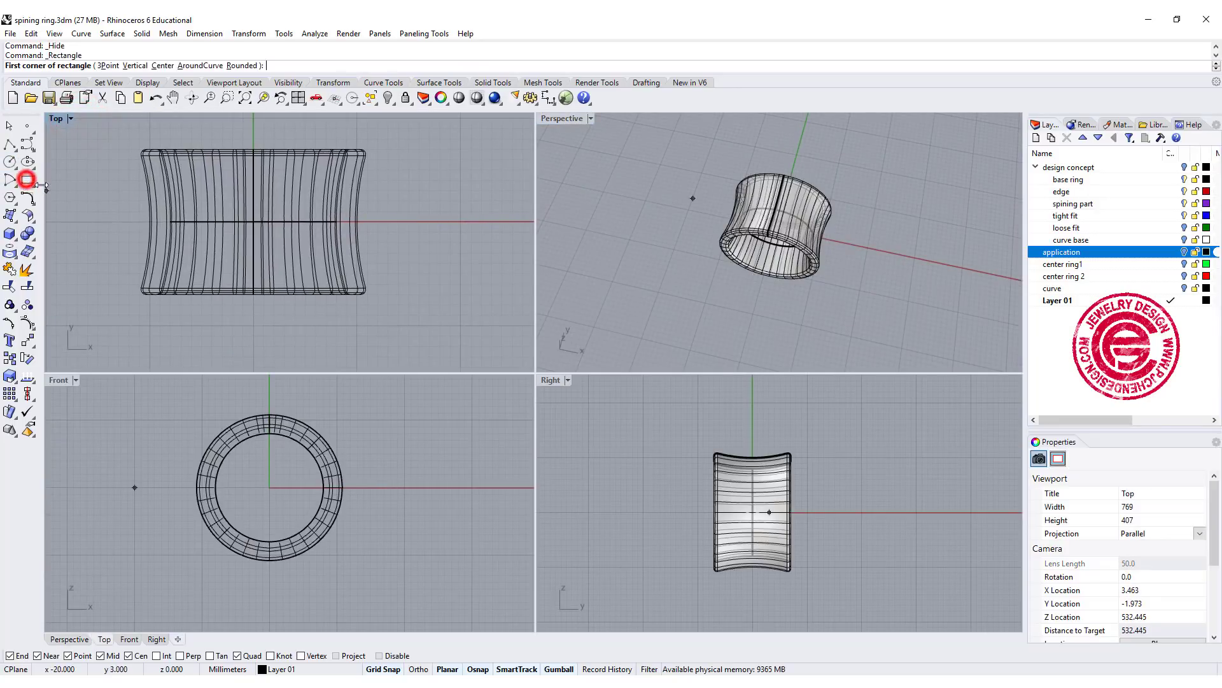
pyautogui.click(35, 184)
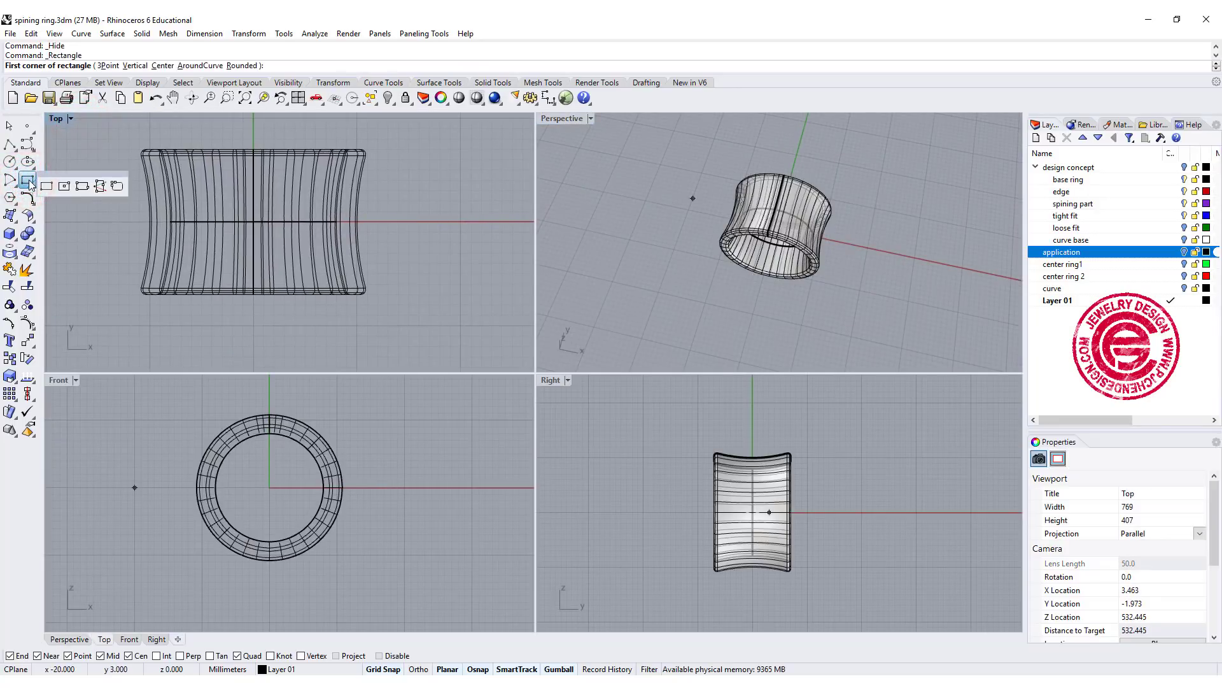
pyautogui.click(65, 189)
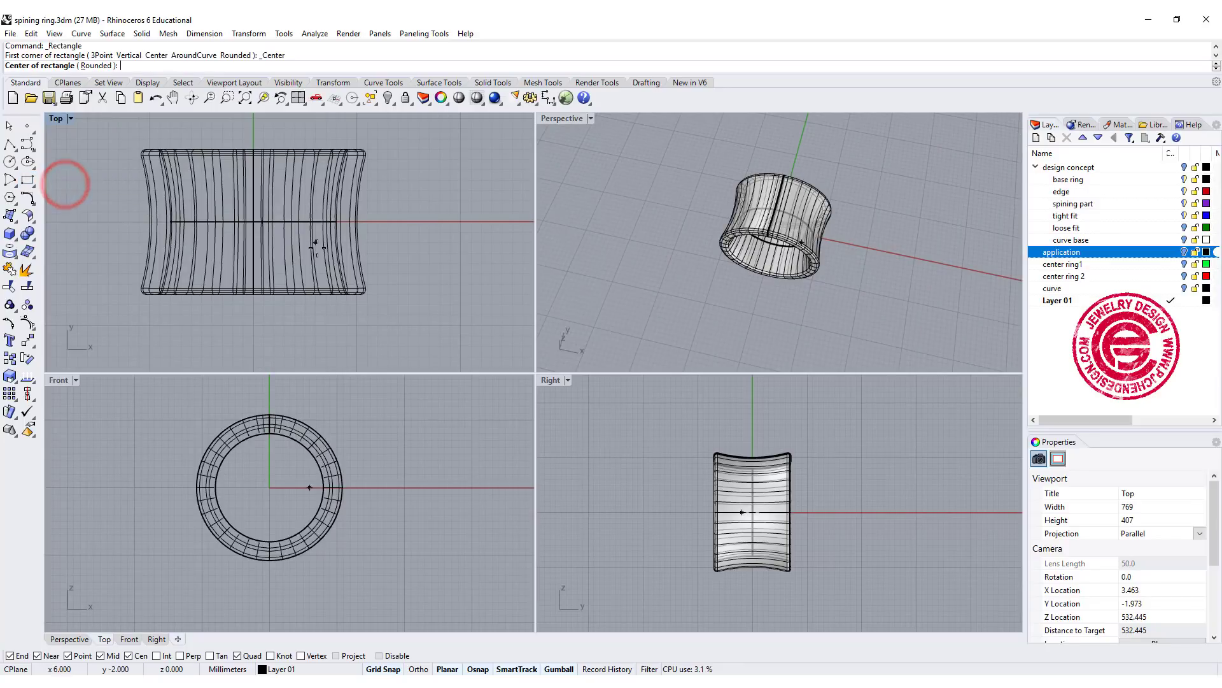
pyautogui.write('0')
pyautogui.press('Return')
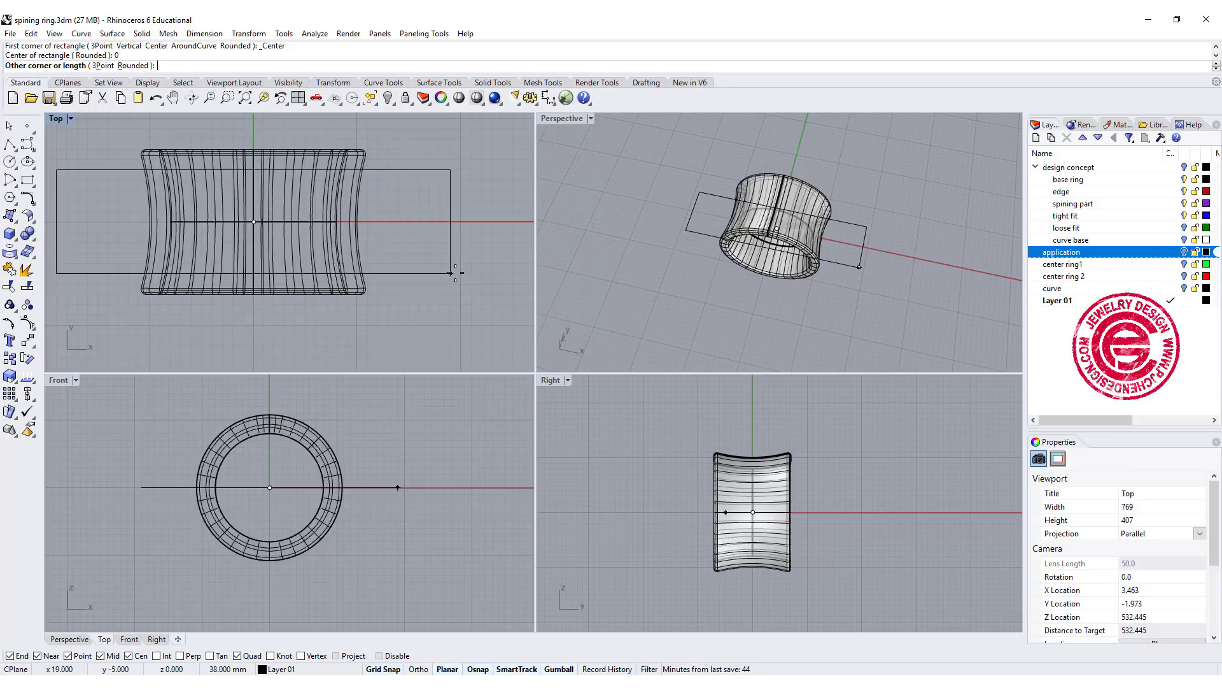
pyautogui.click(455, 273)
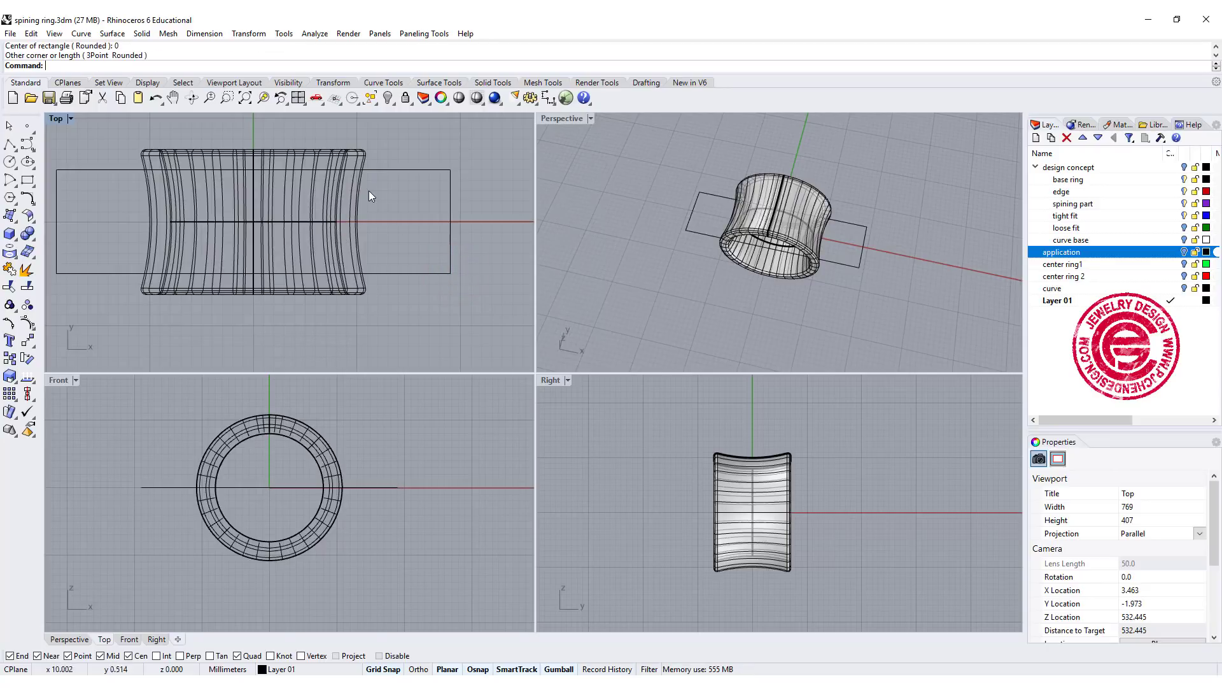
pyautogui.click(391, 271)
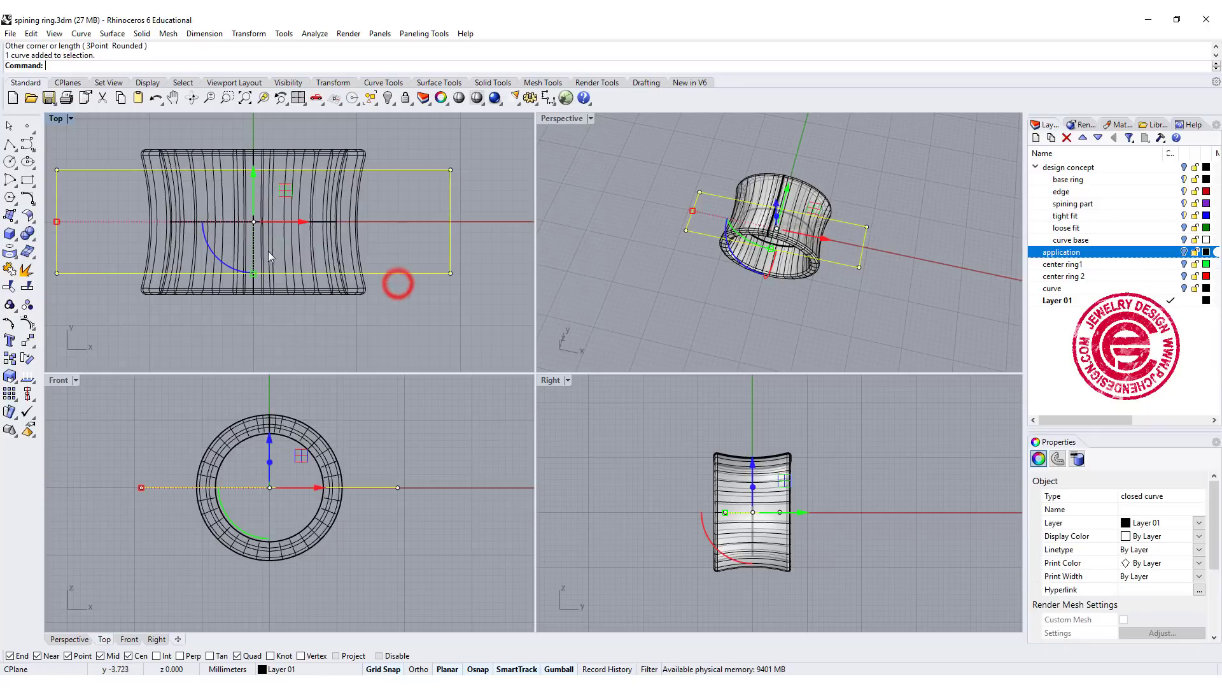
# Trim away the ring part above the rectangle, using the rectangle as cutter
pyautogui.click(25, 287)
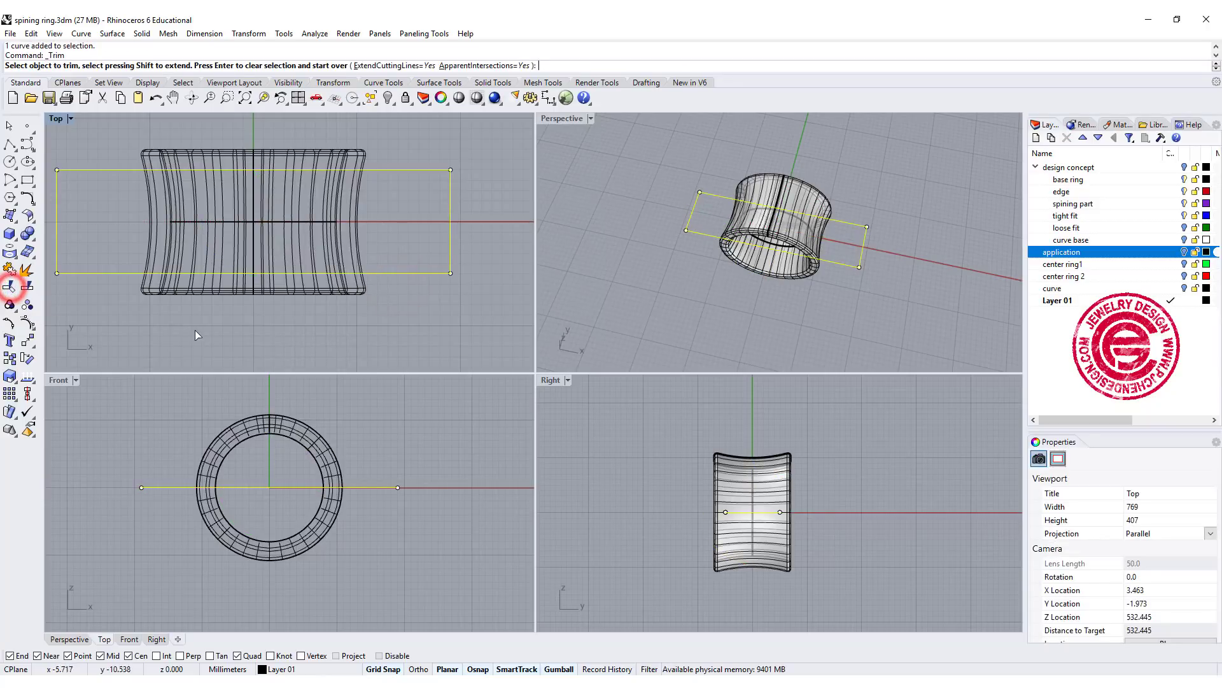
pyautogui.click(380, 161)
pyautogui.rightClick(491, 260)
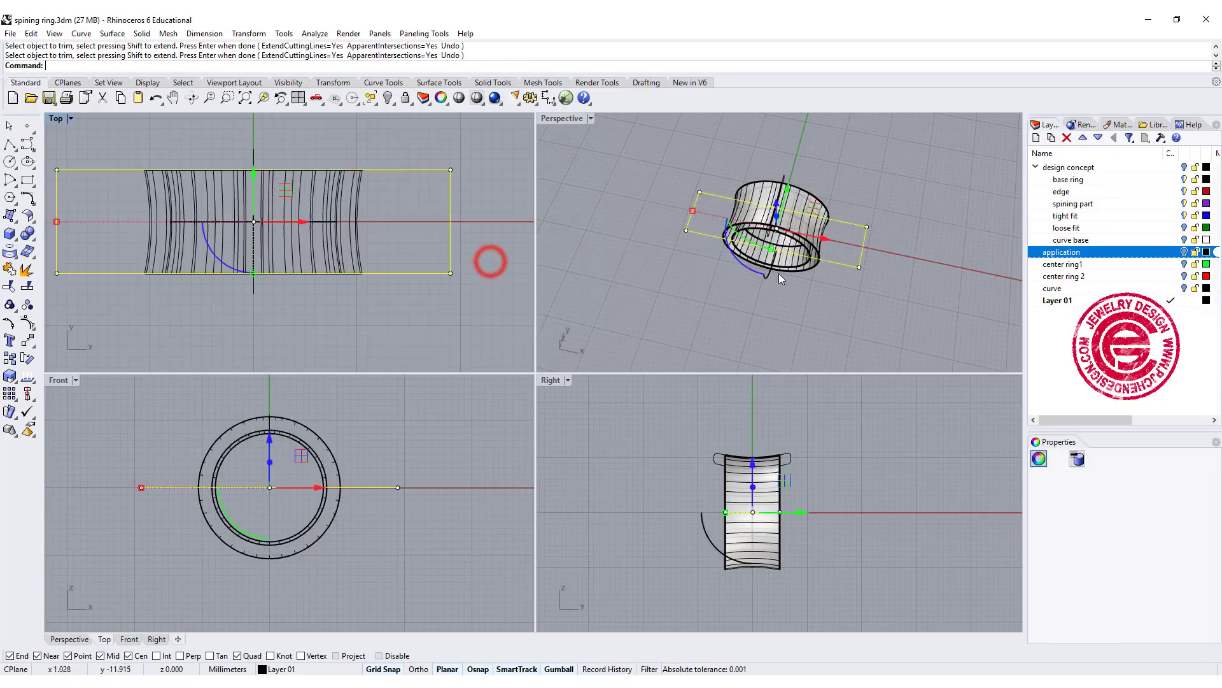
pyautogui.click(490, 261)
# Delete the inner ring surface, the cutting rectangle and the leftover trimmed surface
pyautogui.moveTo(778, 274); pyautogui.dragTo(820, 252, button='right')
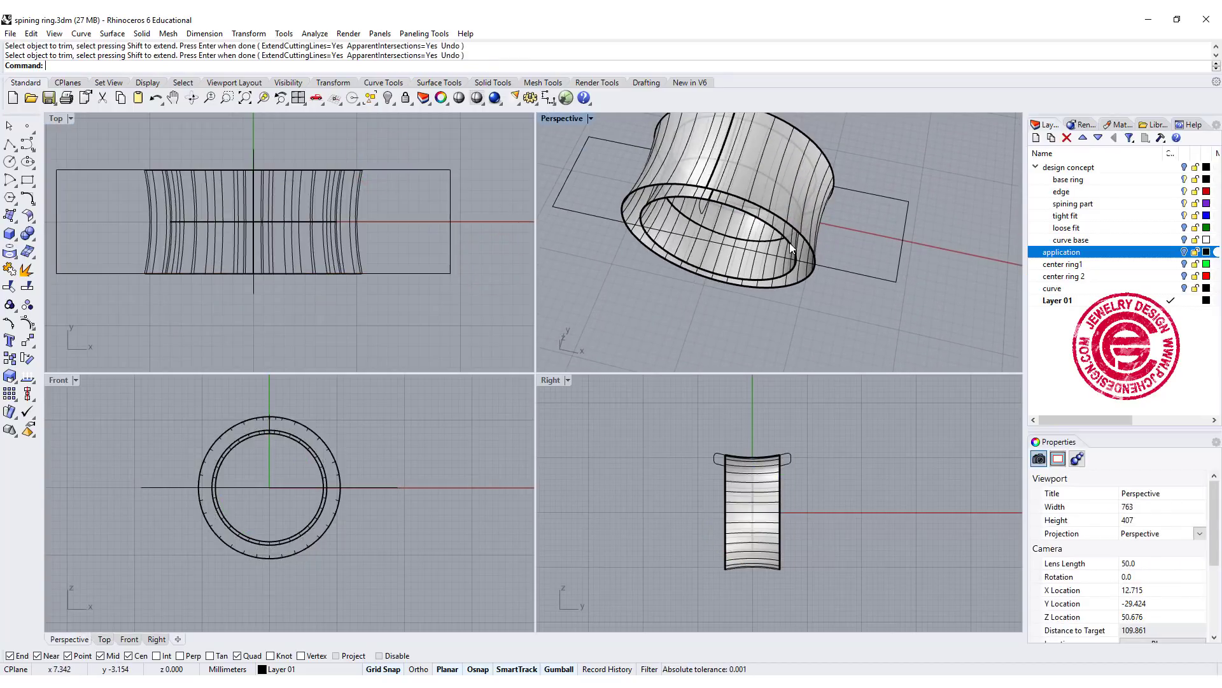
pyautogui.click(792, 247)
pyautogui.press('Delete')
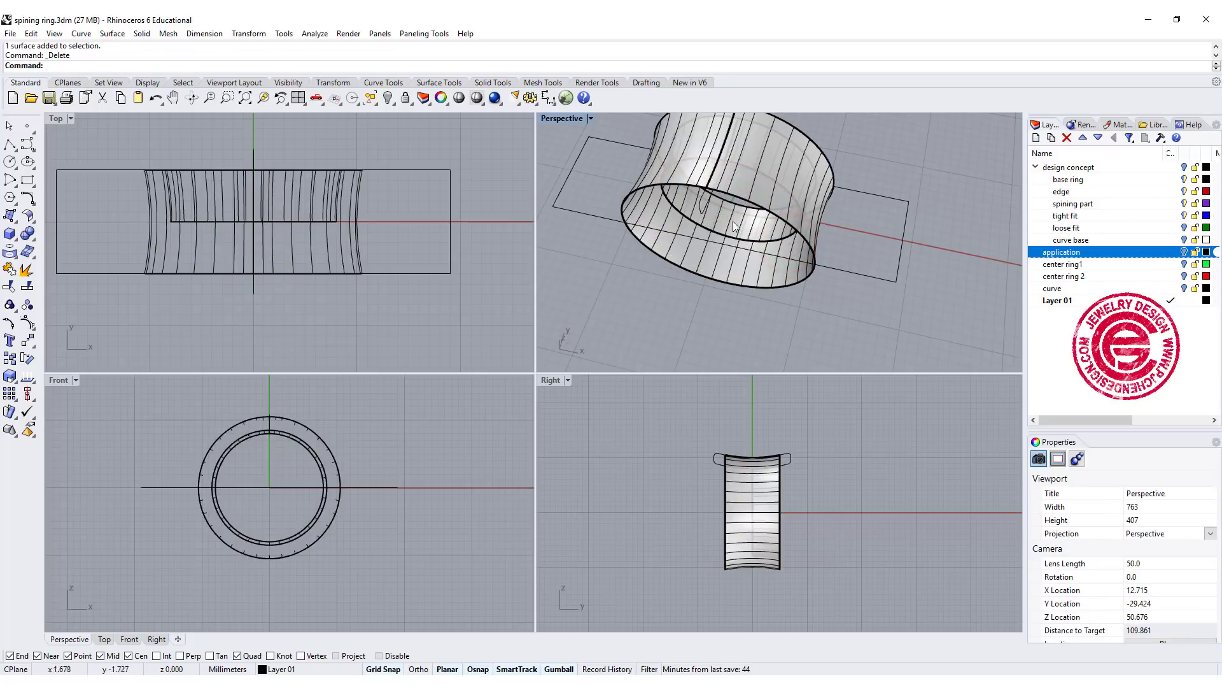
pyautogui.moveTo(790, 244); pyautogui.dragTo(809, 255, button='right')
pyautogui.click(829, 249)
pyautogui.press('Delete')
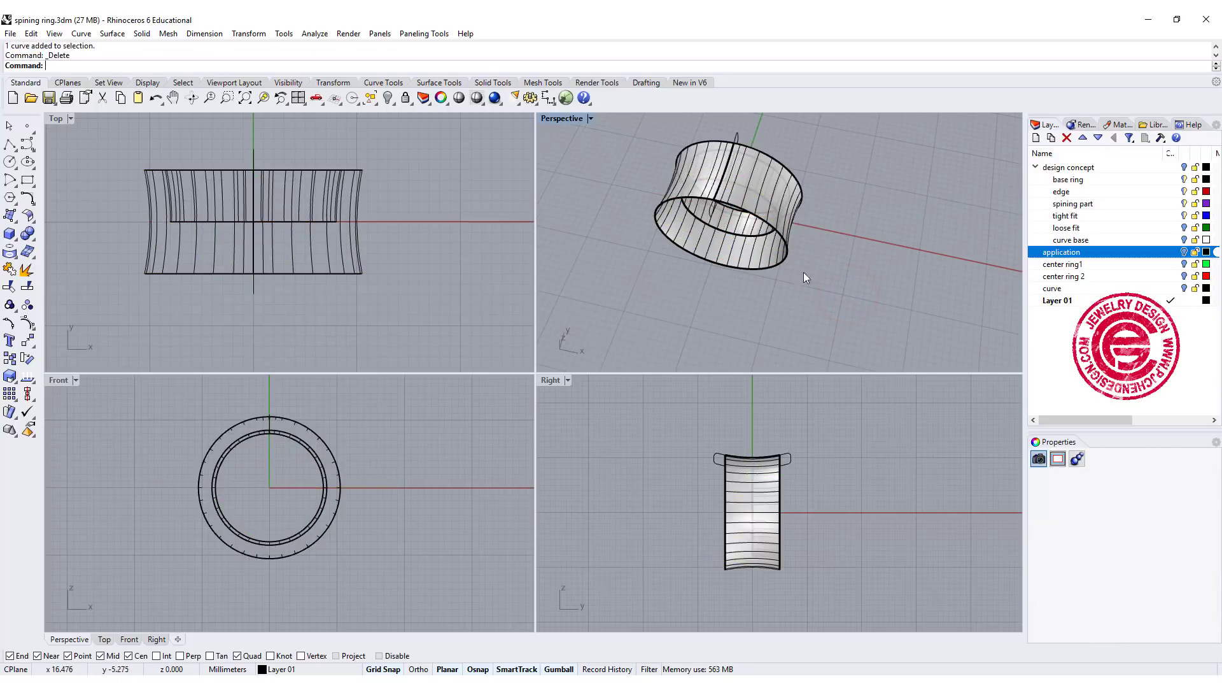
pyautogui.moveTo(400, 220); pyautogui.dragTo(394, 240, button='right')
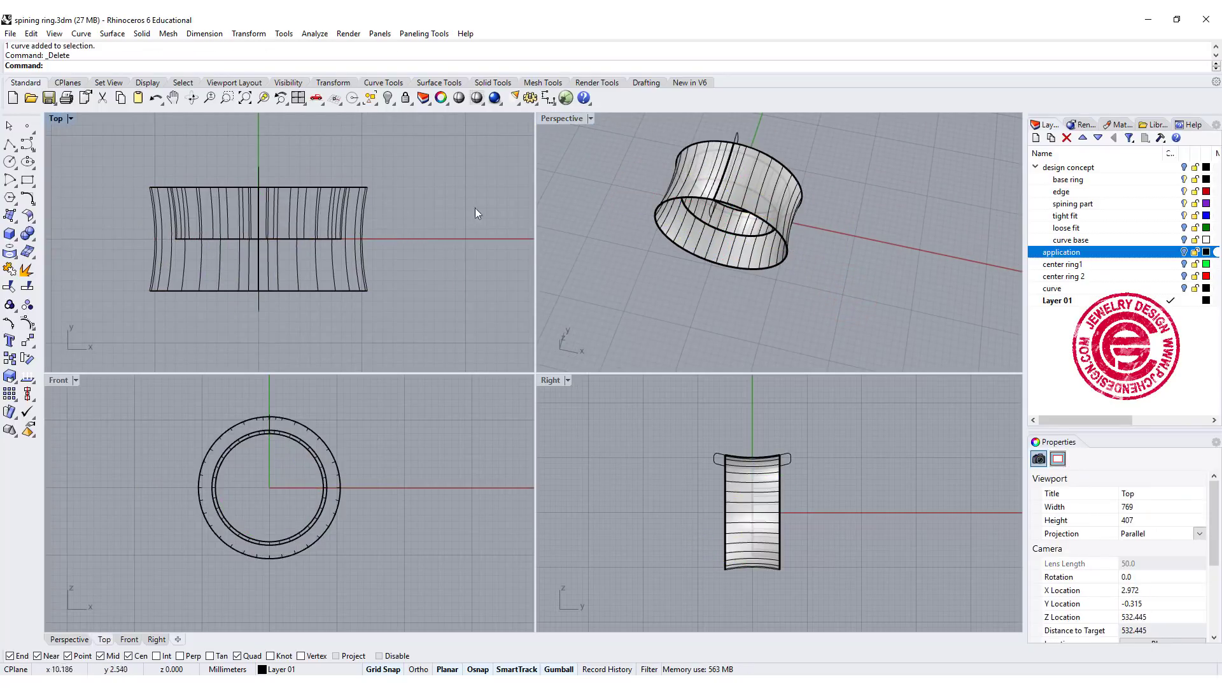
pyautogui.click(735, 234)
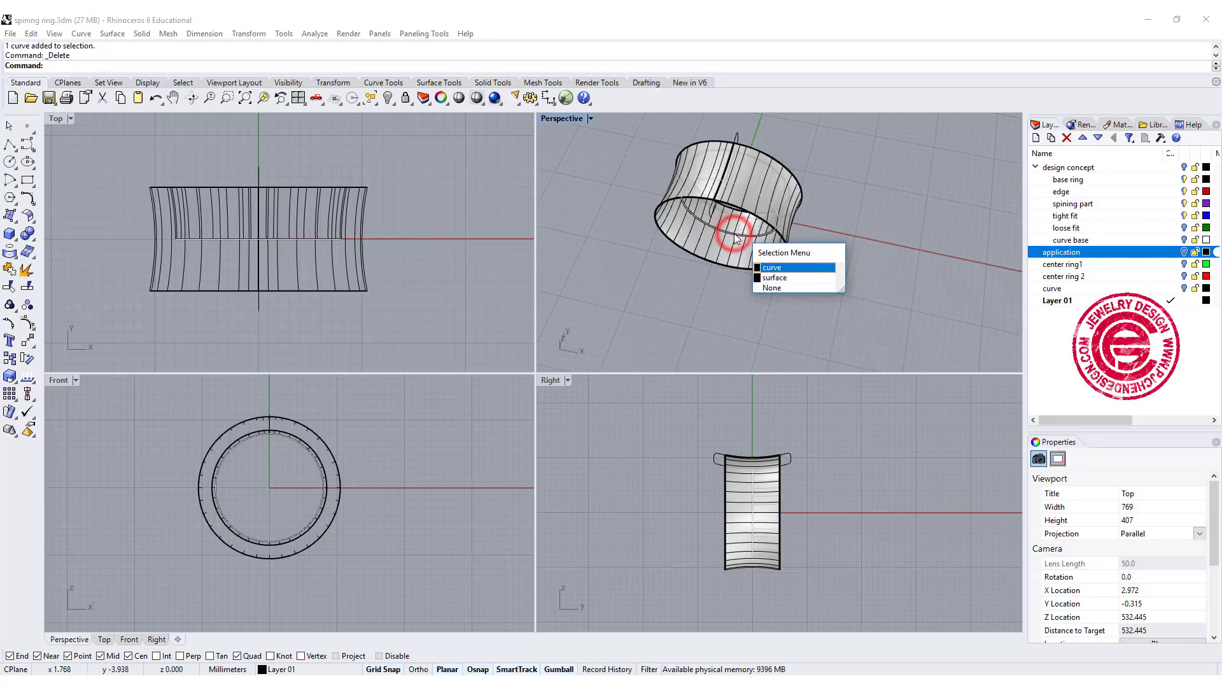
pyautogui.click(324, 200)
pyautogui.press('Delete')
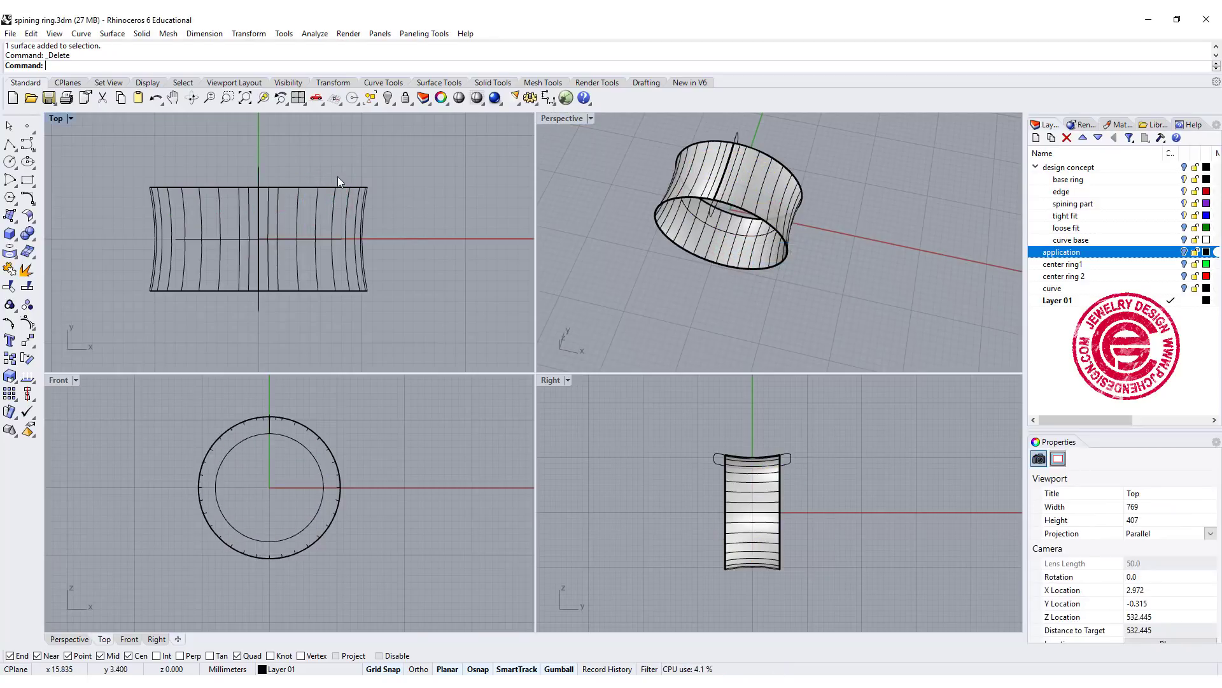
pyautogui.scroll(-2, 102, 206)
pyautogui.scroll(-1, 144, 181)
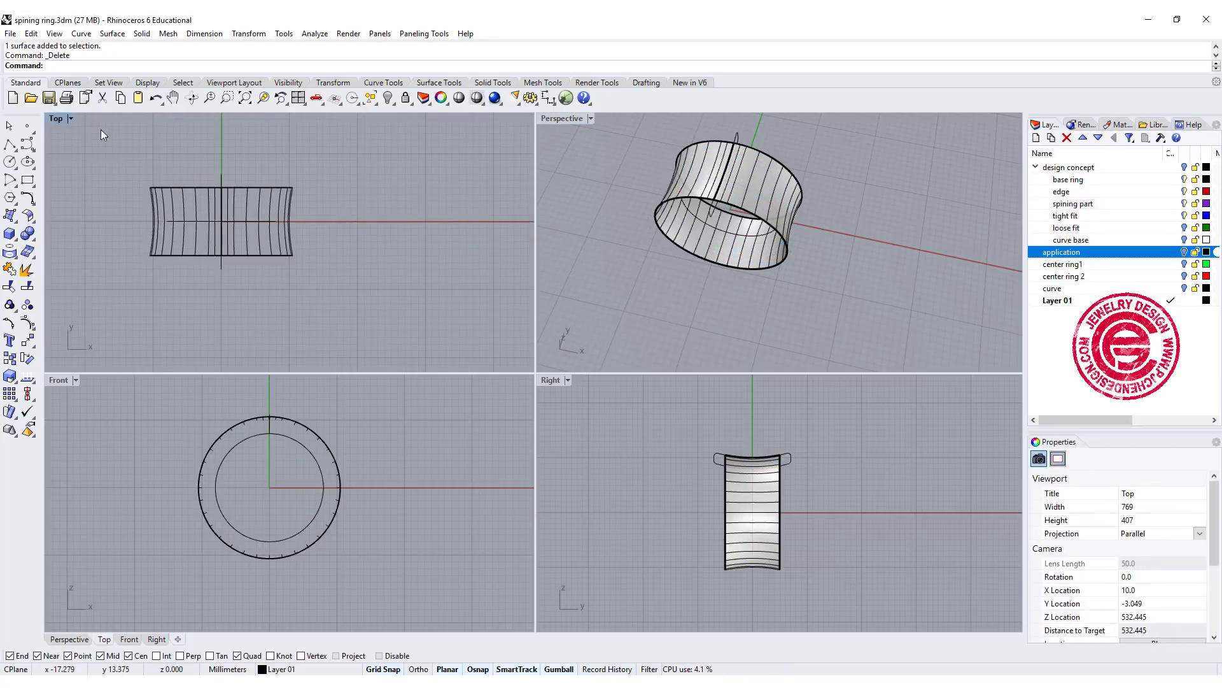
pyautogui.doubleClick(59, 119)
pyautogui.scroll(-2, 501, 251)
pyautogui.scroll(-1, 429, 295)
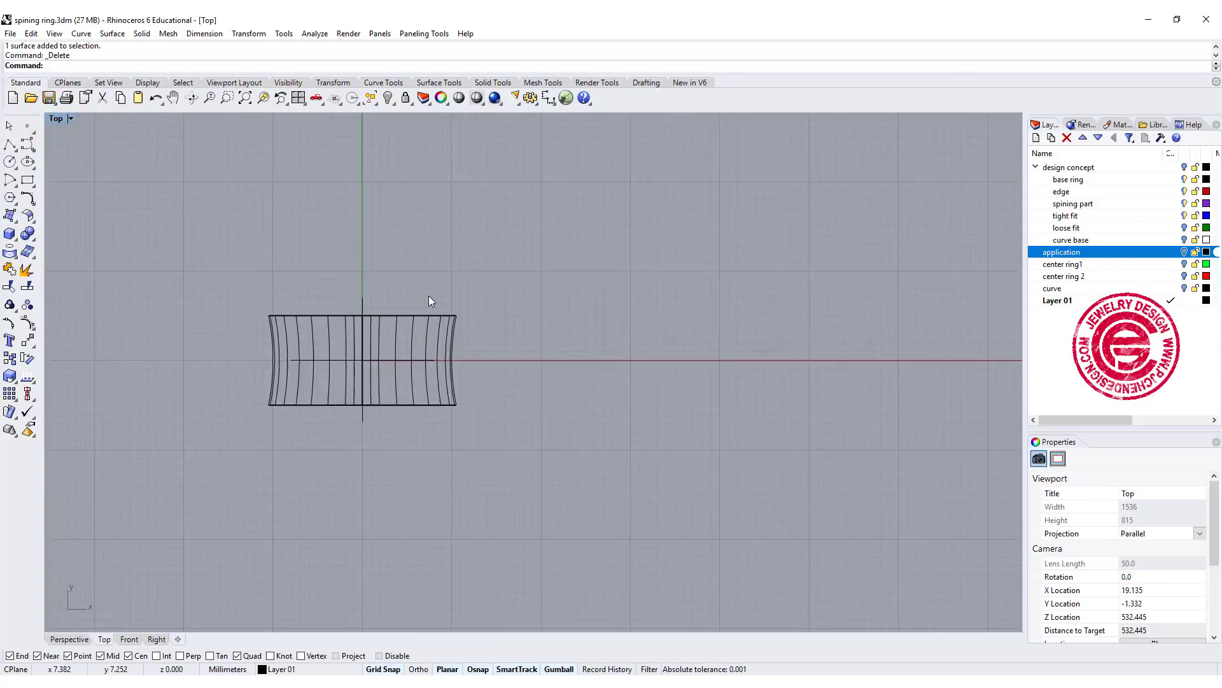
pyautogui.scroll(1, 429, 295)
pyautogui.click(83, 34)
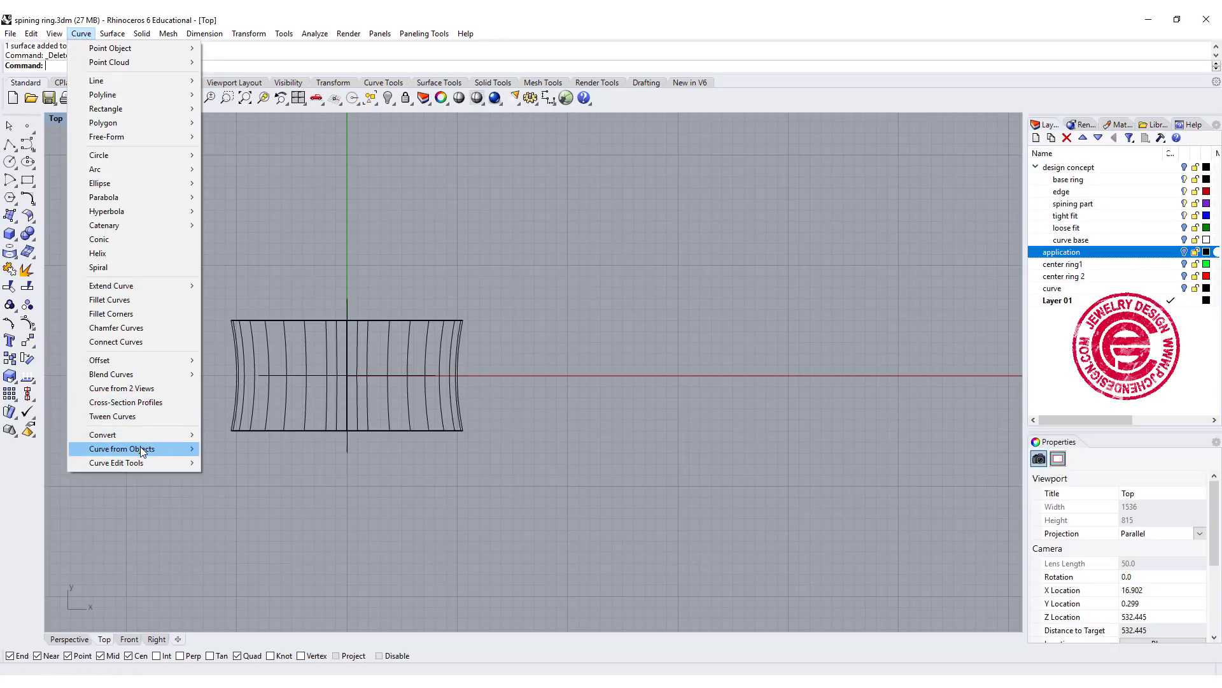
pyautogui.moveTo(122, 449)
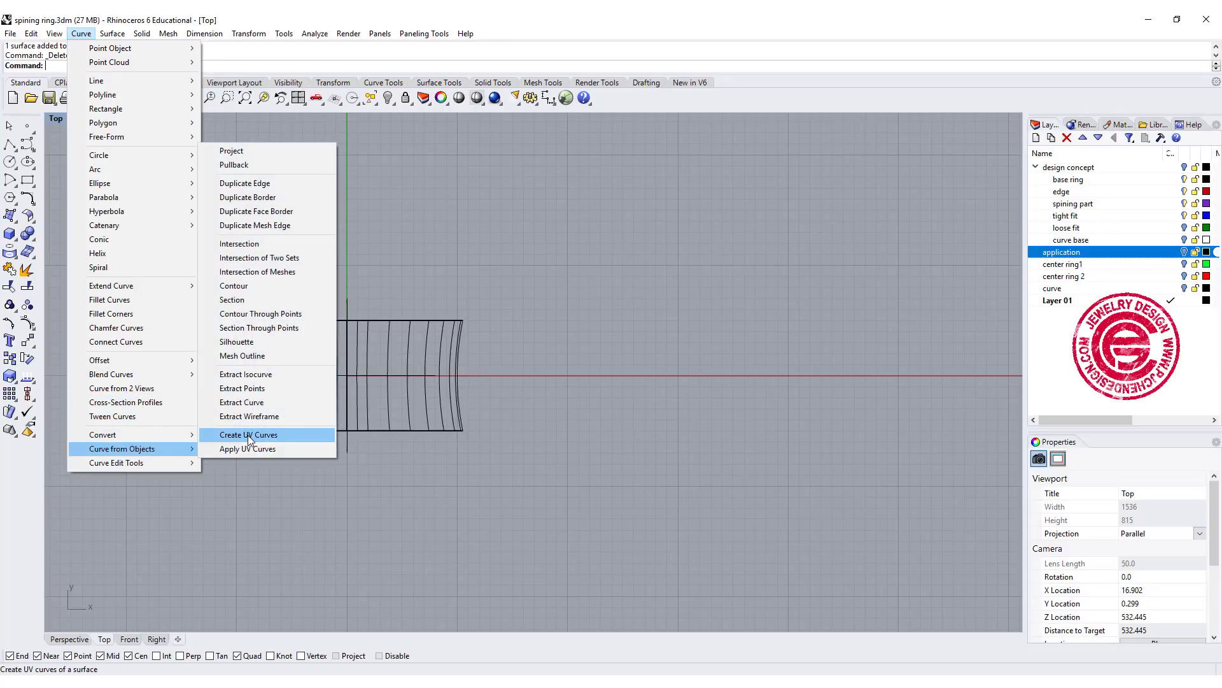
pyautogui.click(246, 434)
pyautogui.click(443, 343)
pyautogui.press('Return')
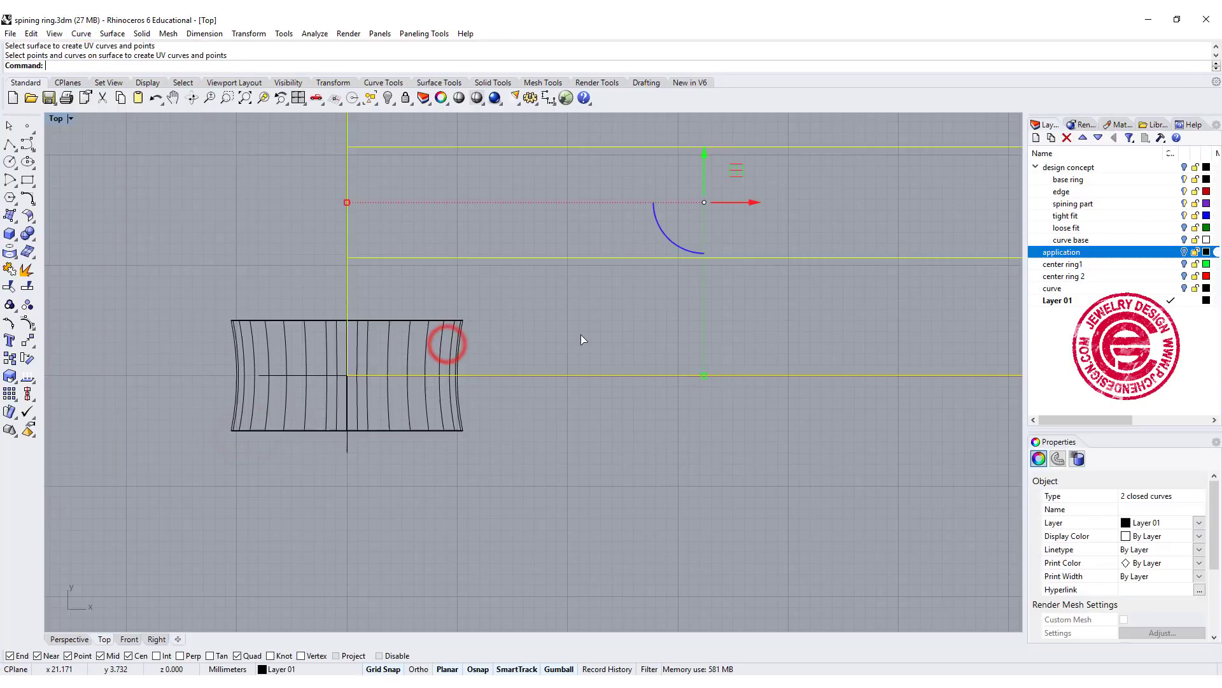
pyautogui.scroll(-3, 612, 315)
pyautogui.scroll(-2, 611, 315)
pyautogui.moveTo(669, 289); pyautogui.dragTo(826, 313)
pyautogui.click(821, 435)
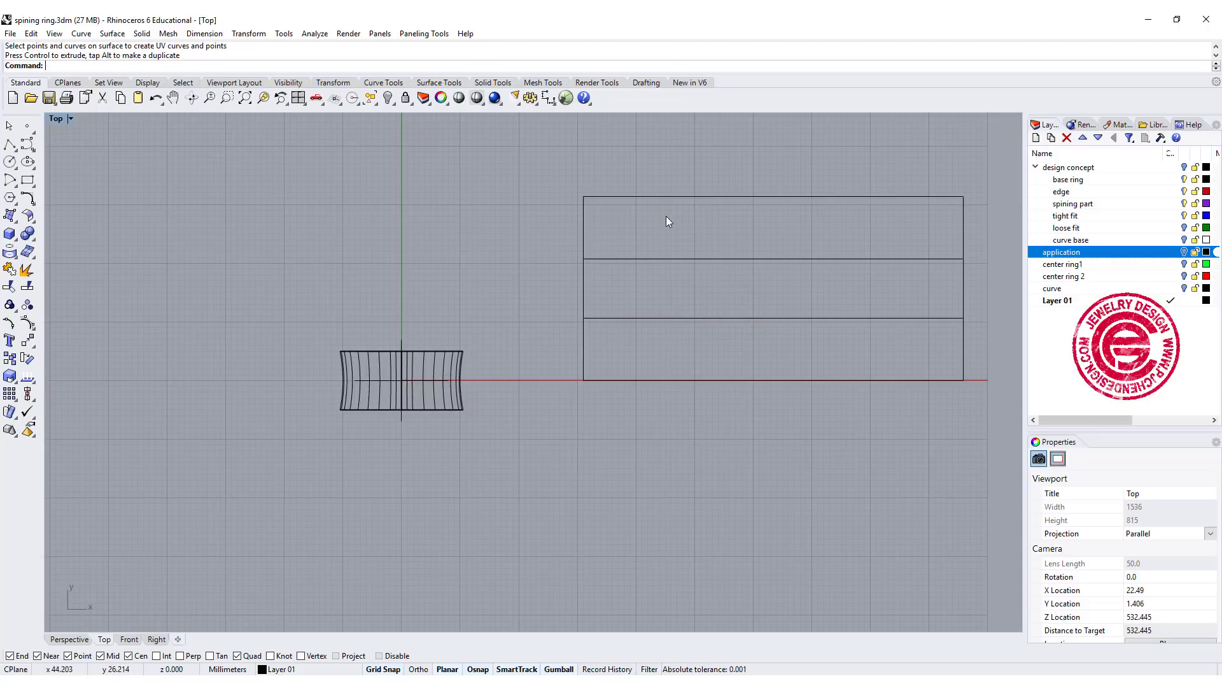
pyautogui.click(674, 198)
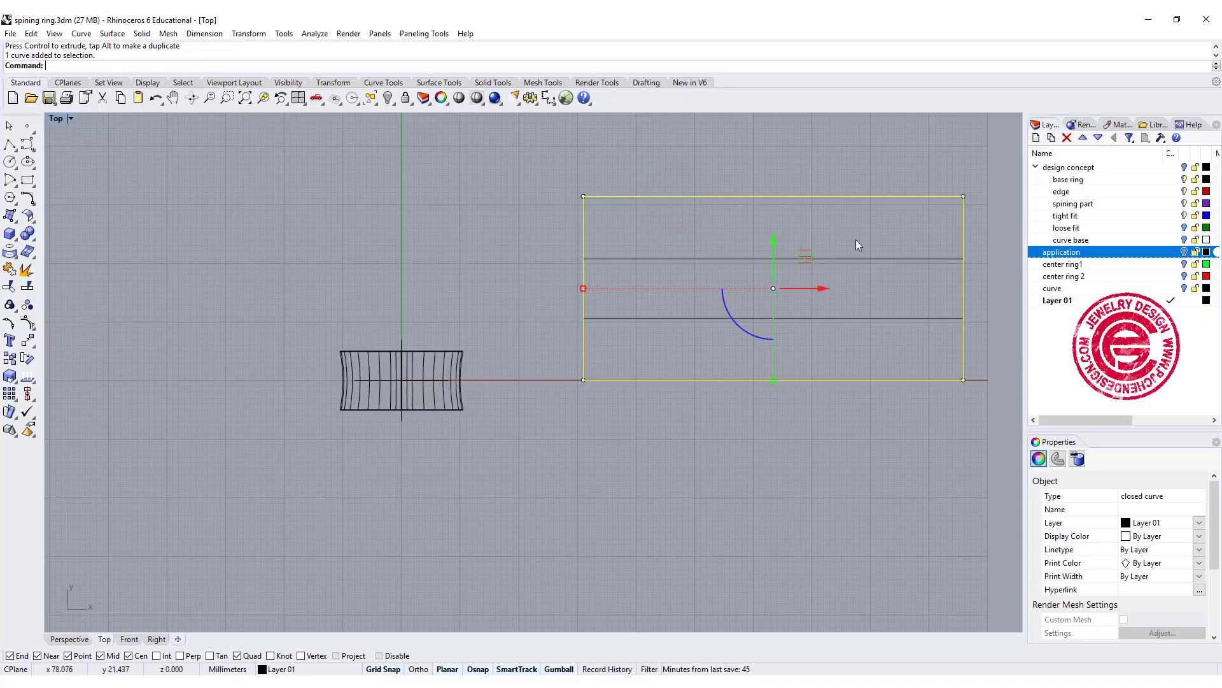
pyautogui.click(783, 436)
pyautogui.moveTo(846, 391); pyautogui.dragTo(715, 171)
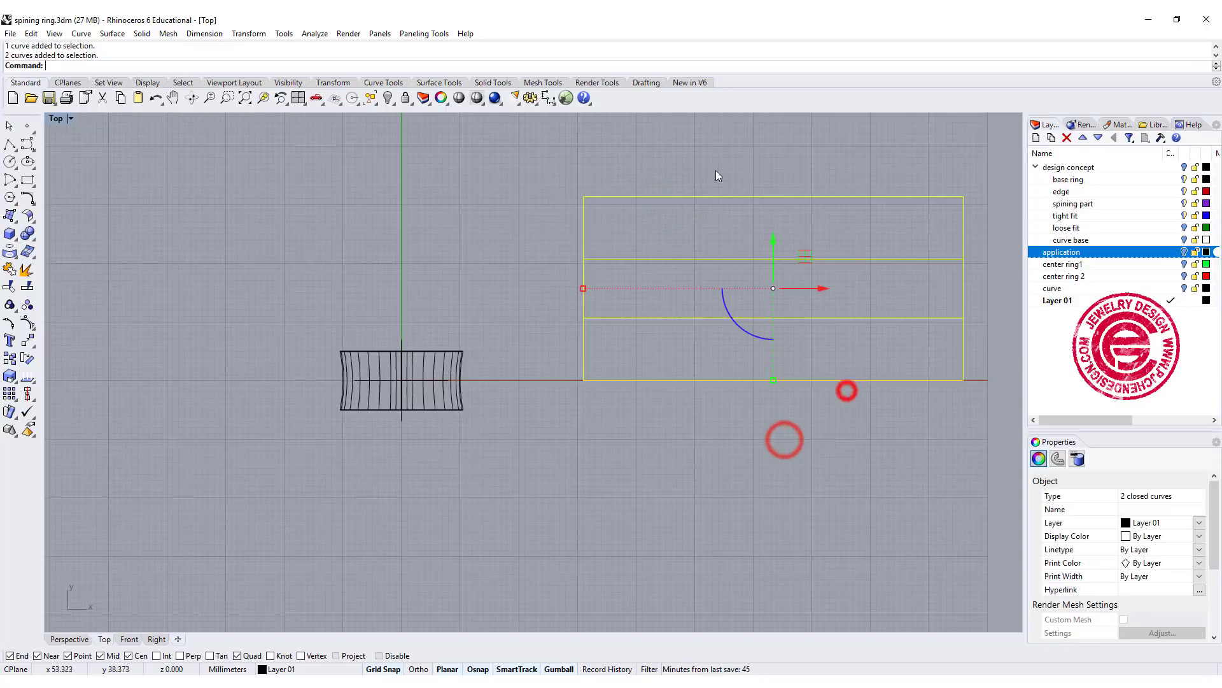
pyautogui.press('Delete')
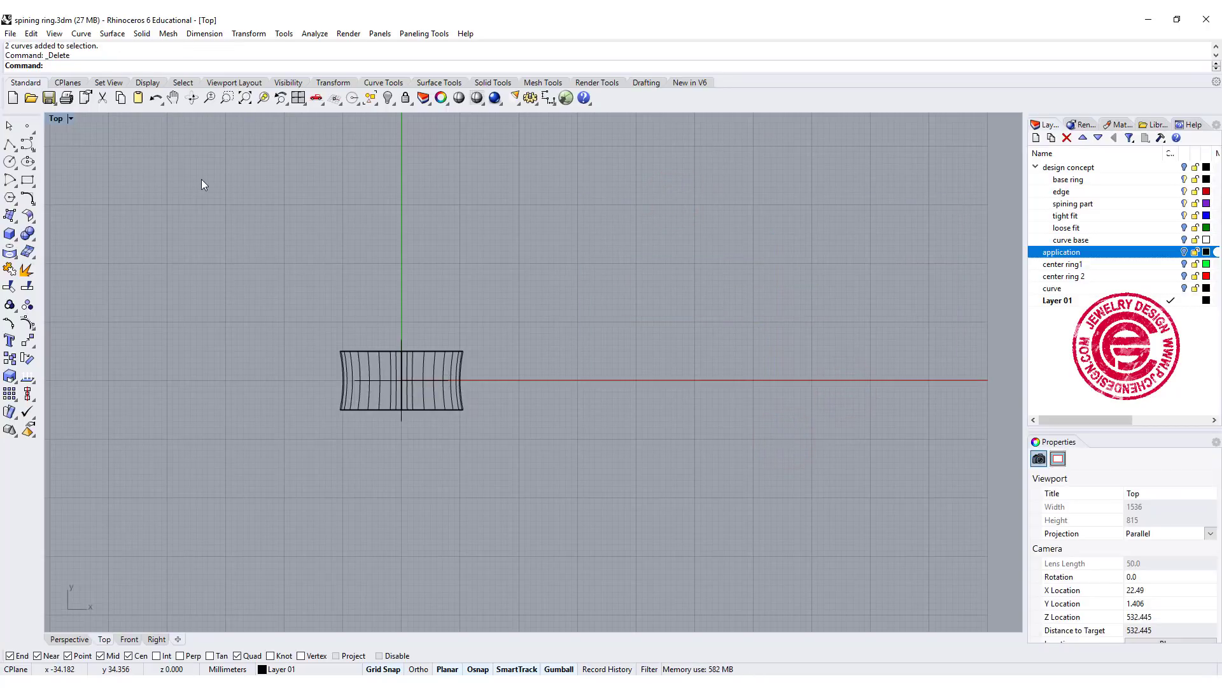
pyautogui.write('Shink')
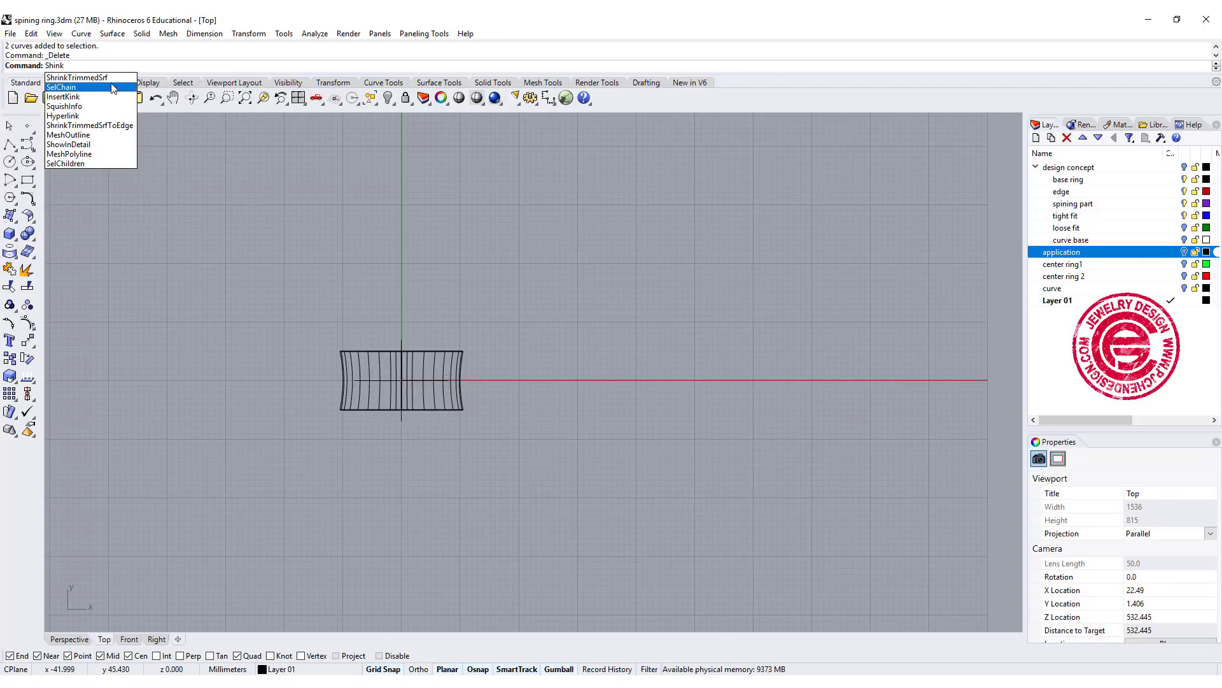
# Shrink the trimmed band surface to its trim boundary with ShrinkTrimmedSrf
pyautogui.click(91, 77)
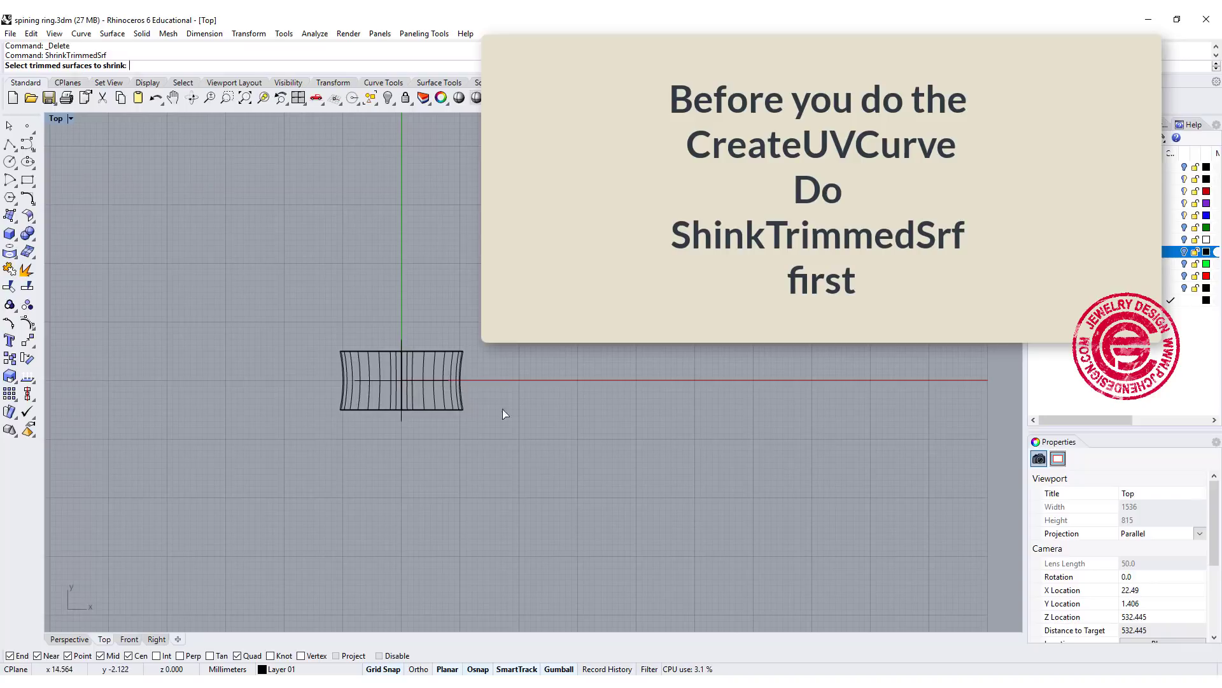
pyautogui.click(449, 361)
pyautogui.press('Return')
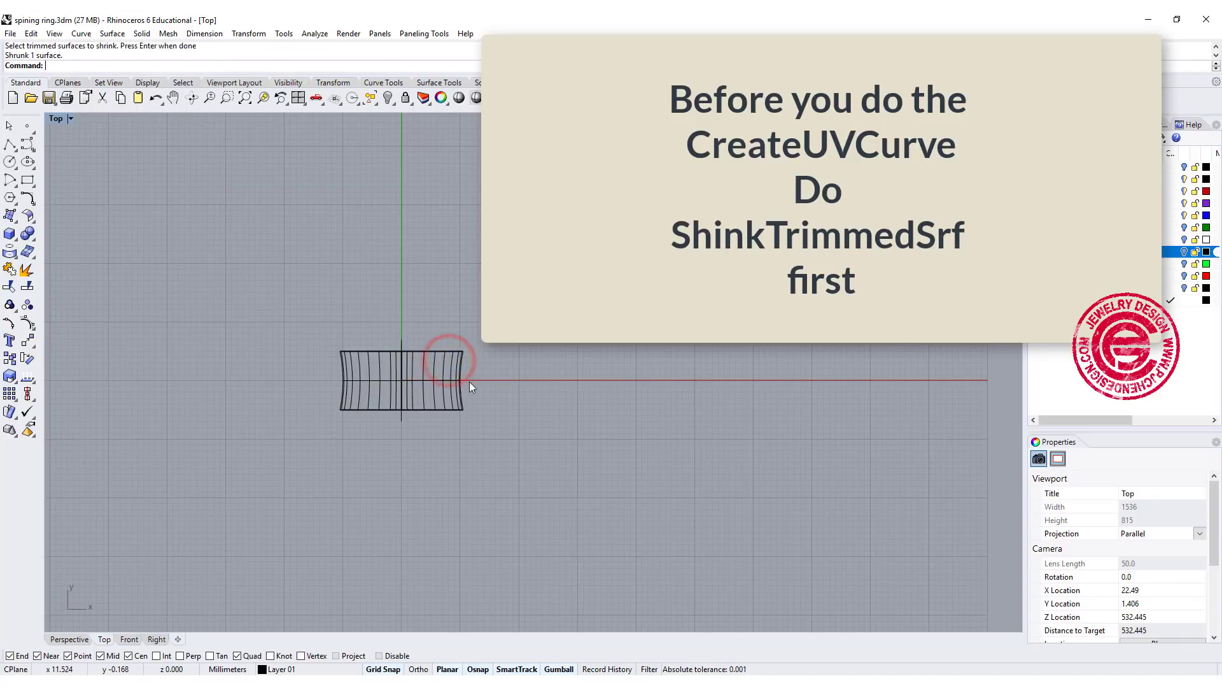
pyautogui.scroll(1, 469, 381)
pyautogui.scroll(1, 469, 381)
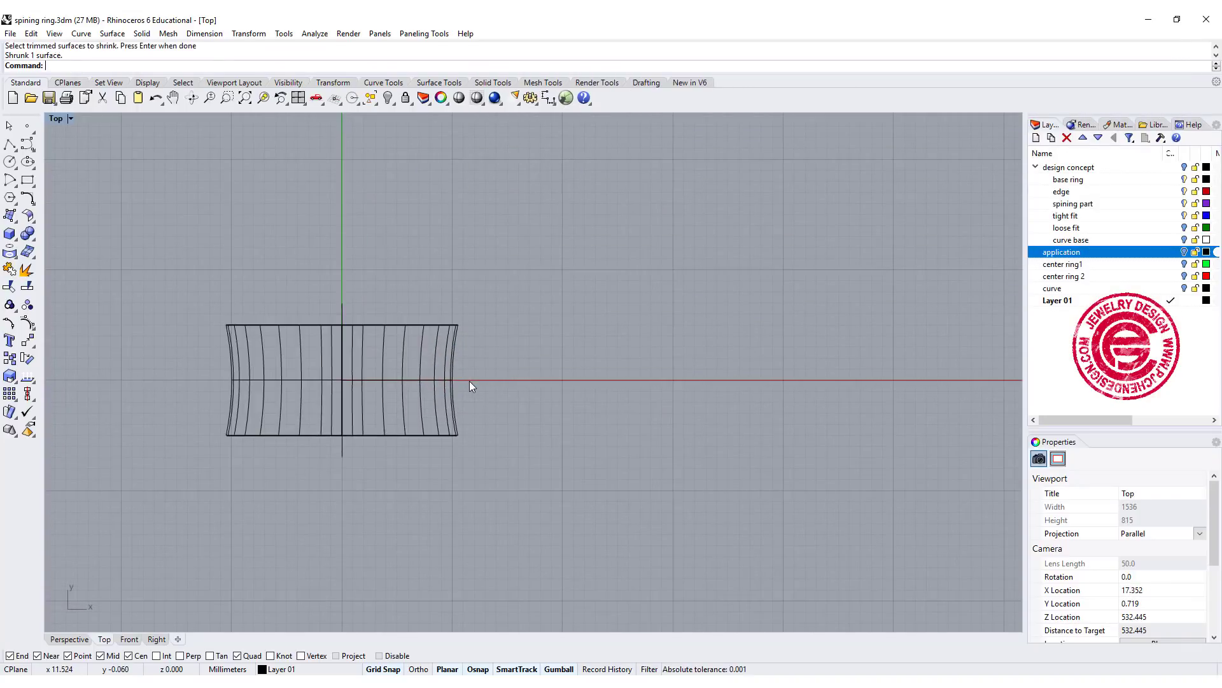
pyautogui.moveTo(472, 351); pyautogui.dragTo(440, 347, button='right')
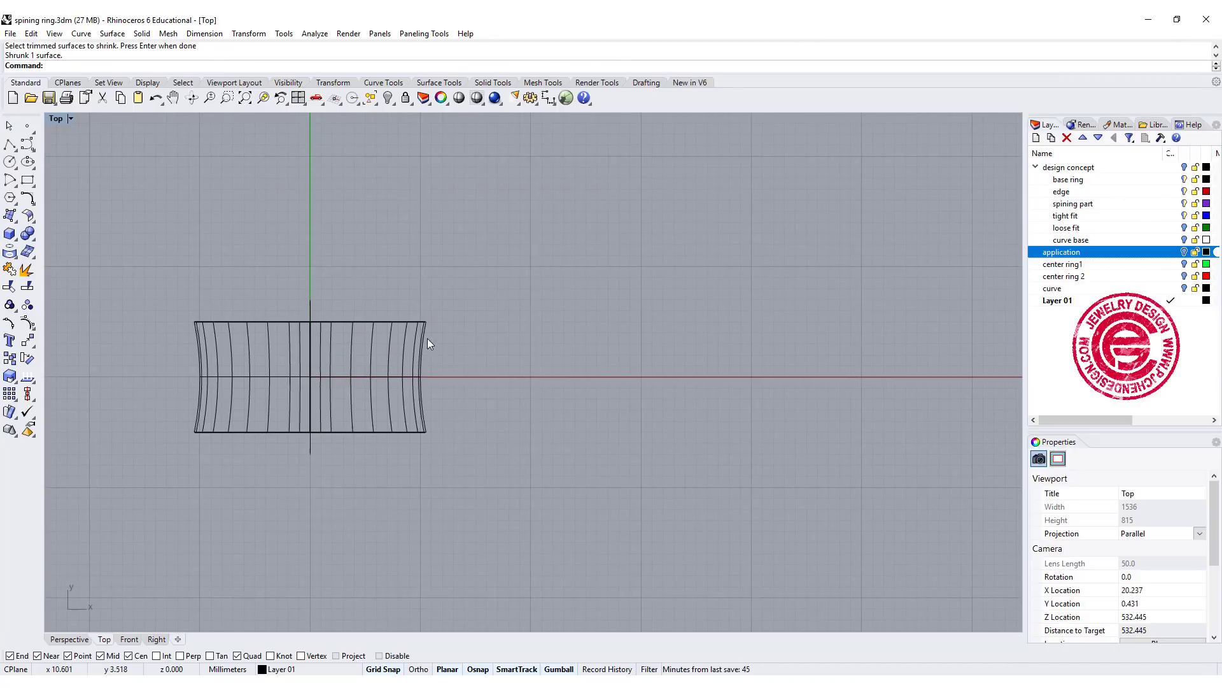
# Create the band's flat UV outline and move it above the band with the gumball
pyautogui.click(425, 337)
pyautogui.write('C')
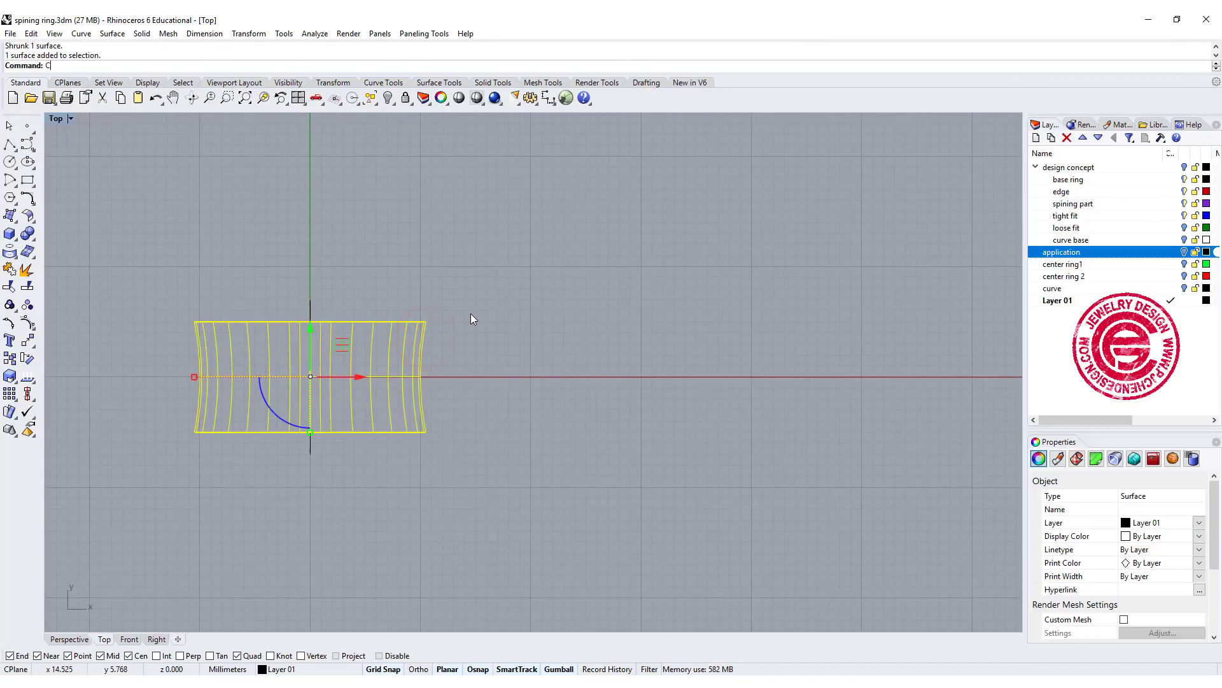
pyautogui.write('reateUVCrv')
pyautogui.press('Return')
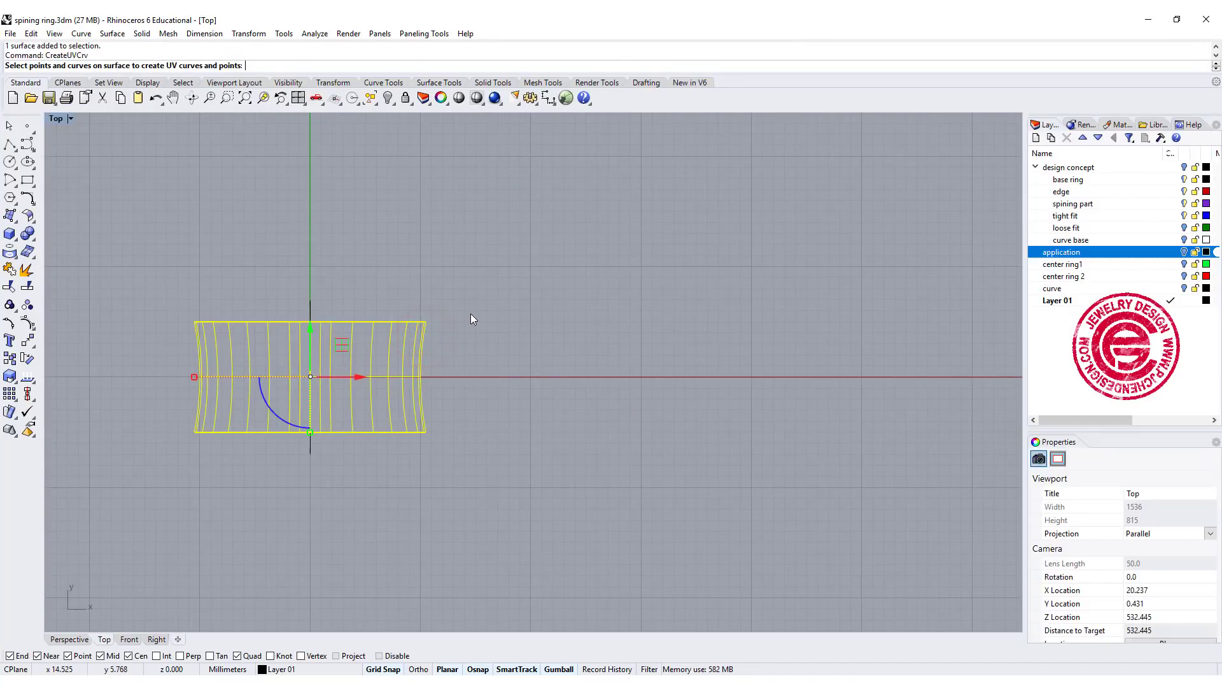
pyautogui.press('Return')
pyautogui.moveTo(620, 276)
pyautogui.mouseDown(button='right')
pyautogui.moveTo(609, 336)
pyautogui.moveTo(559, 350)
pyautogui.mouseUp(button='right')
pyautogui.moveTo(593, 304); pyautogui.dragTo(621, 247)
pyautogui.click(707, 304)
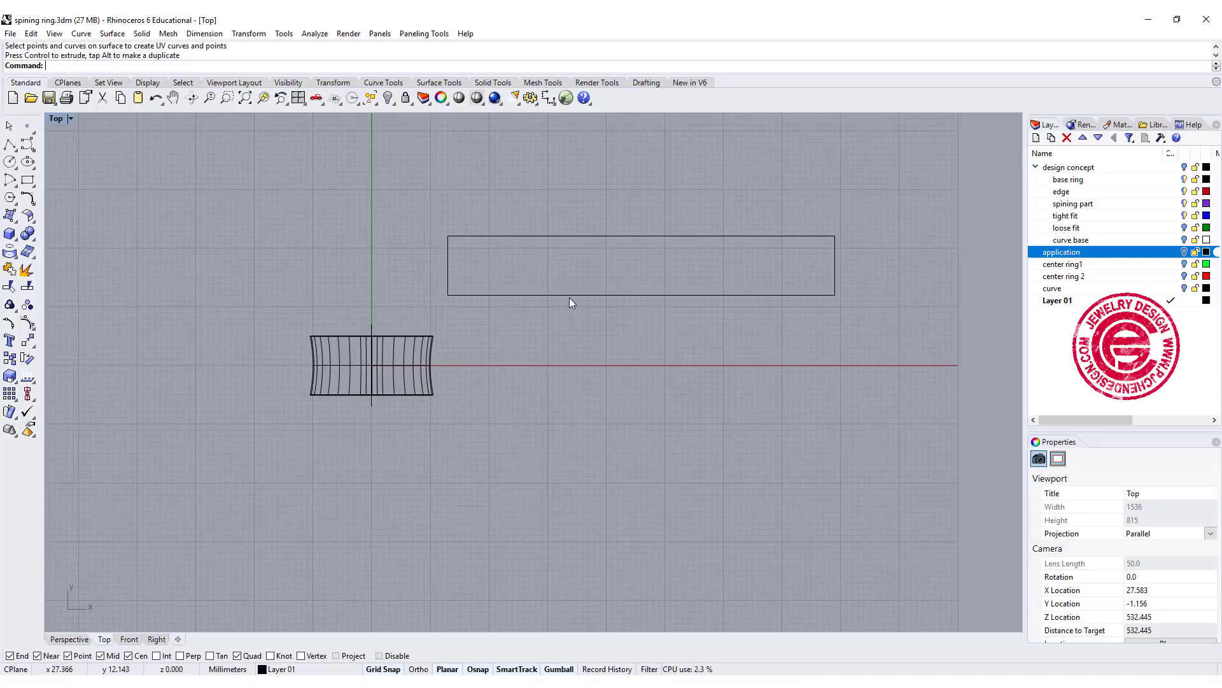
pyautogui.click(813, 291)
pyautogui.click(426, 351)
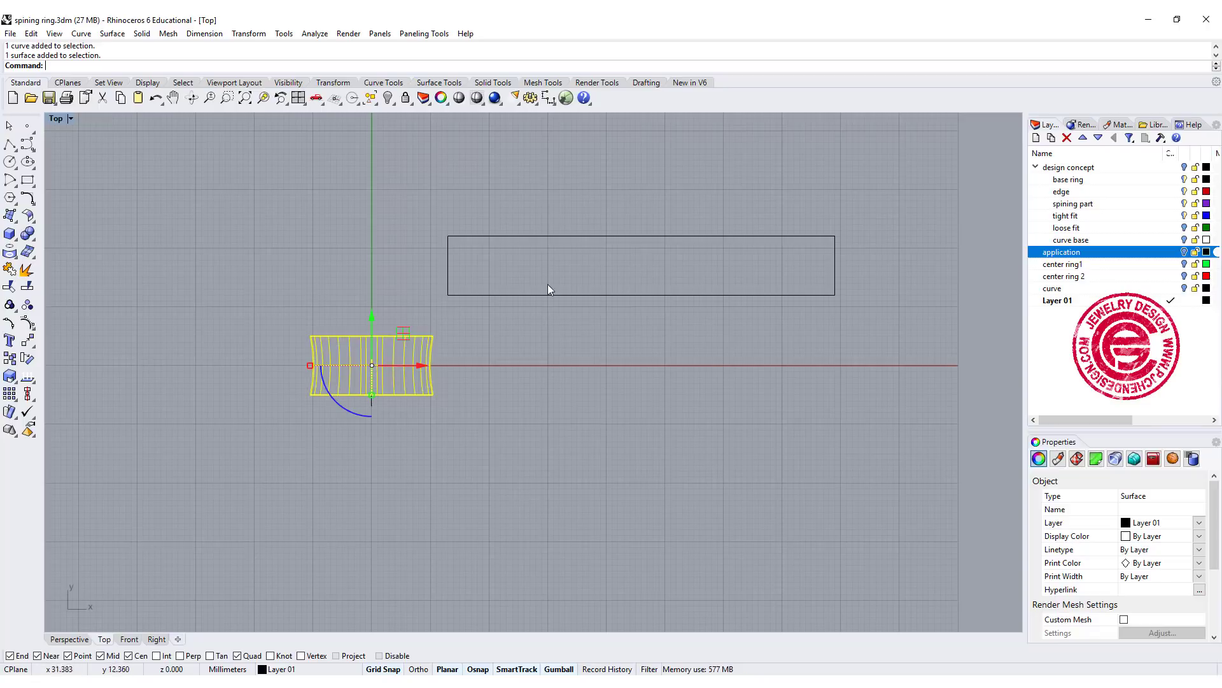
pyautogui.scroll(1, 529, 282)
pyautogui.scroll(1, 528, 282)
pyautogui.click(427, 304)
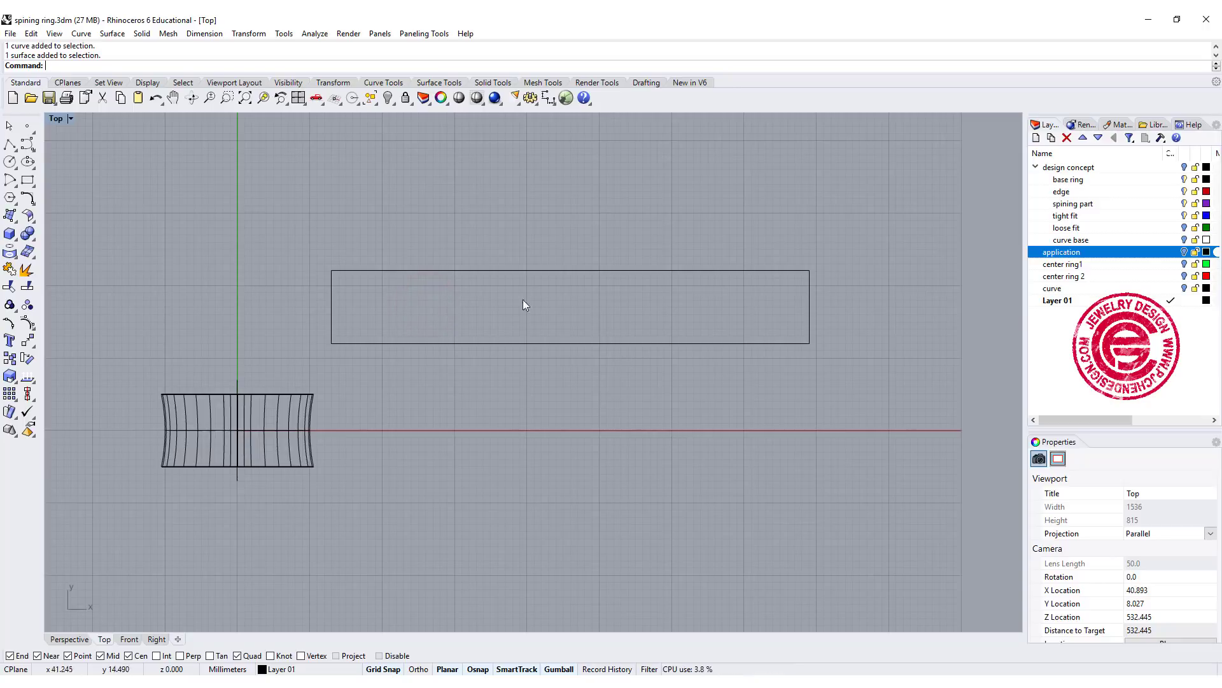
pyautogui.moveTo(551, 321)
pyautogui.mouseDown(button='right')
pyautogui.moveTo(533, 323)
pyautogui.moveTo(559, 371)
pyautogui.mouseUp(button='right')
pyautogui.scroll(1, 533, 323)
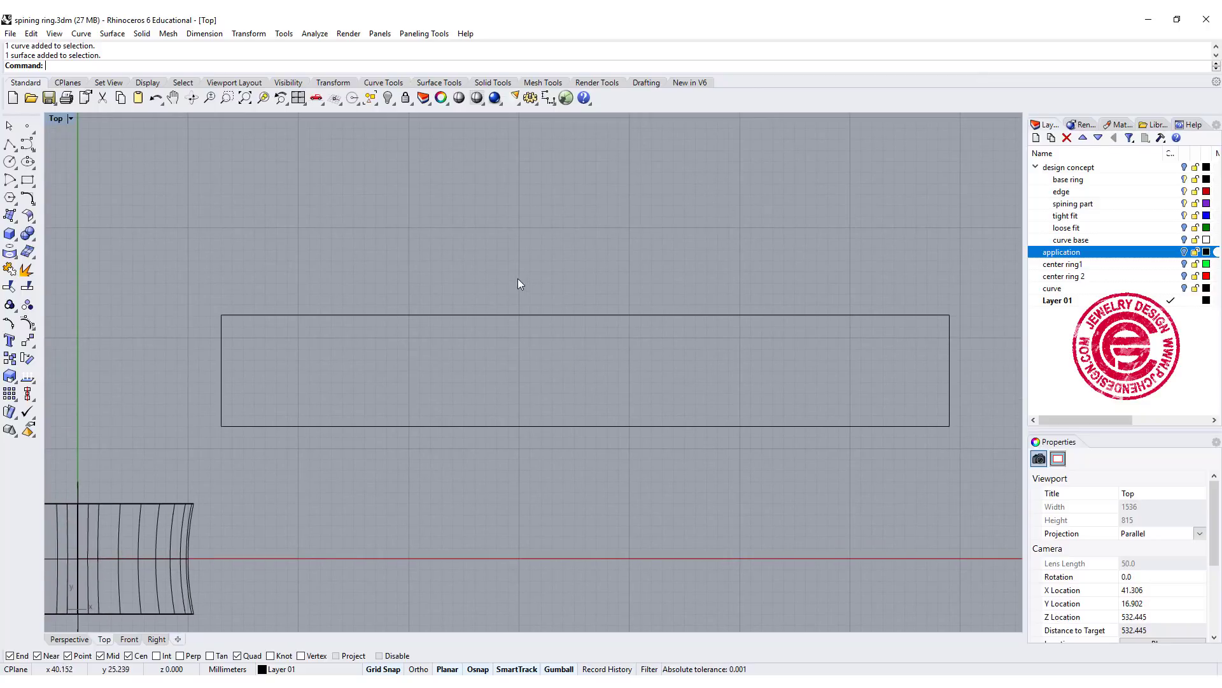
# Draw a conic-cornered rounded square from two corners and a rho pick above the strip
pyautogui.moveTo(357, 234); pyautogui.dragTo(359, 242, button='right')
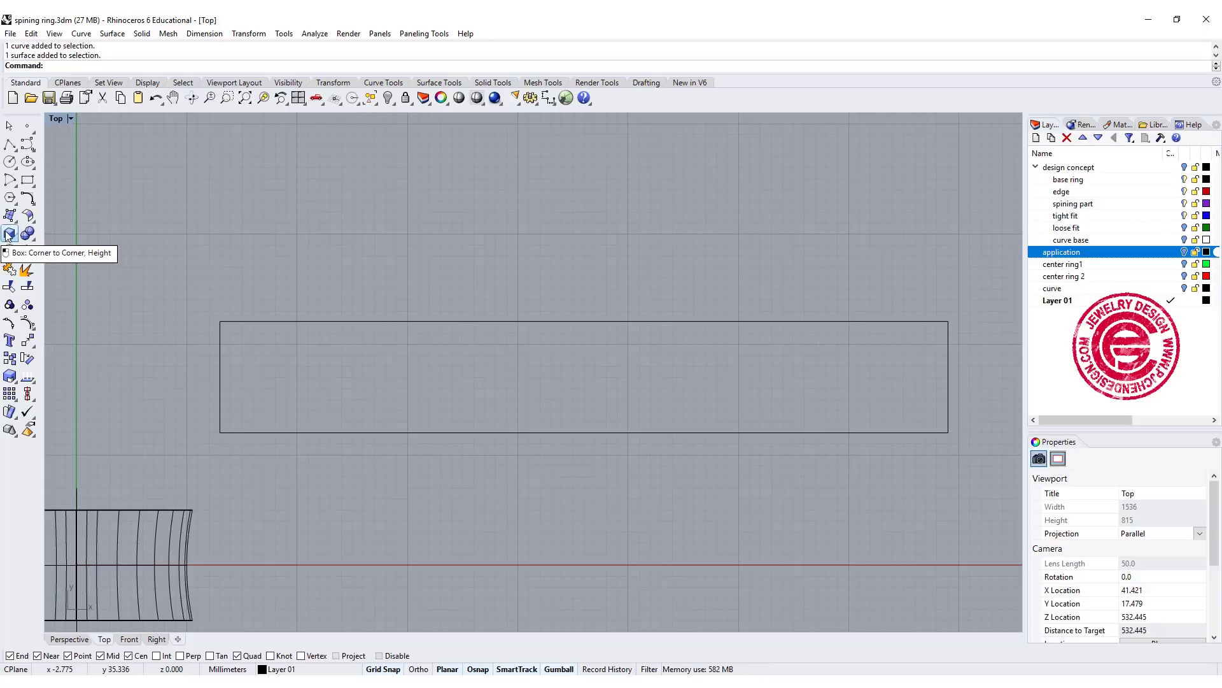
pyautogui.click(27, 181)
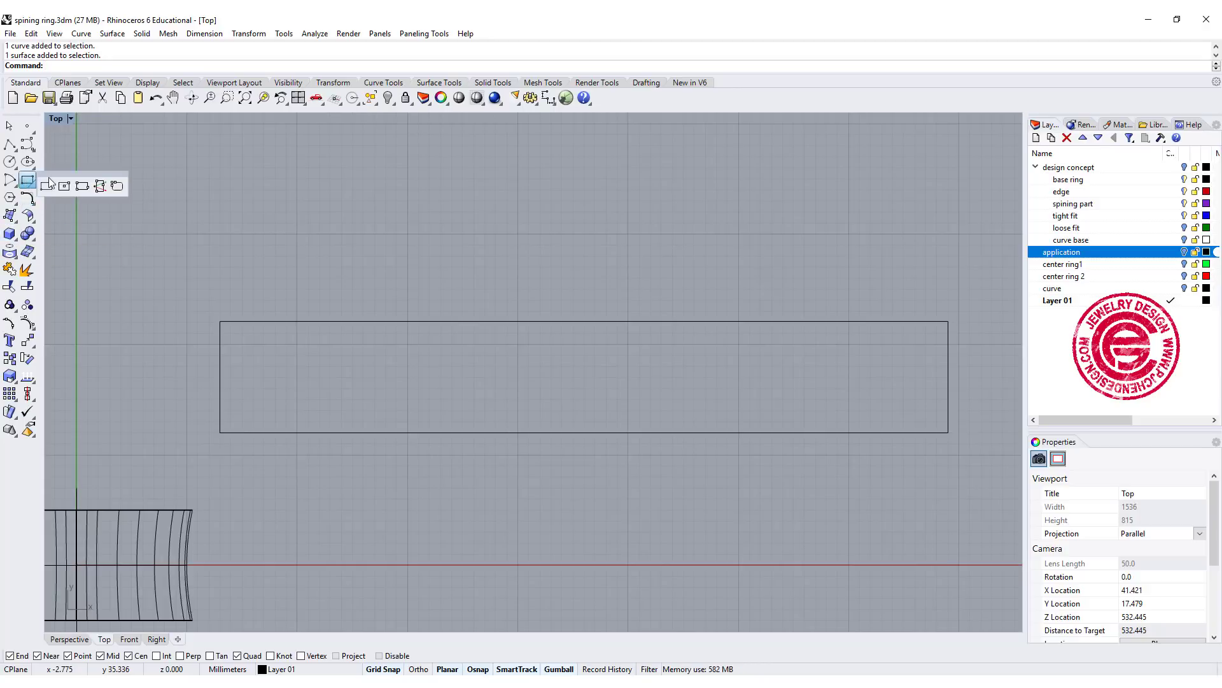
pyautogui.click(118, 187)
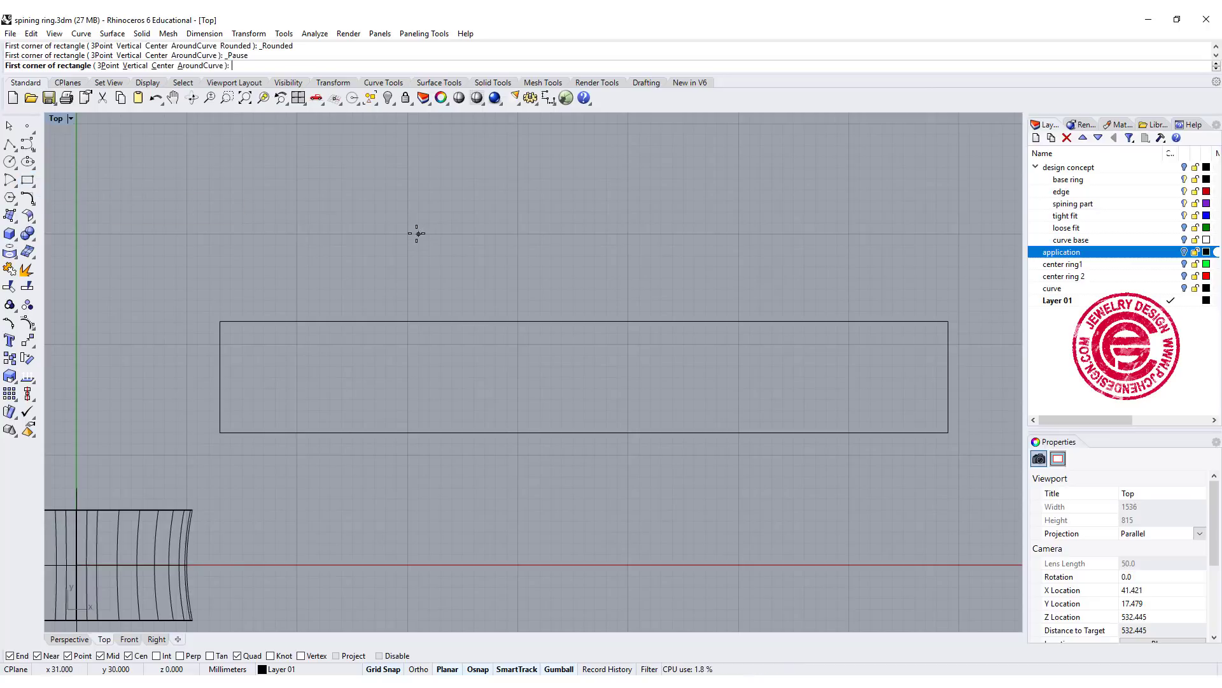
pyautogui.scroll(2, 416, 235)
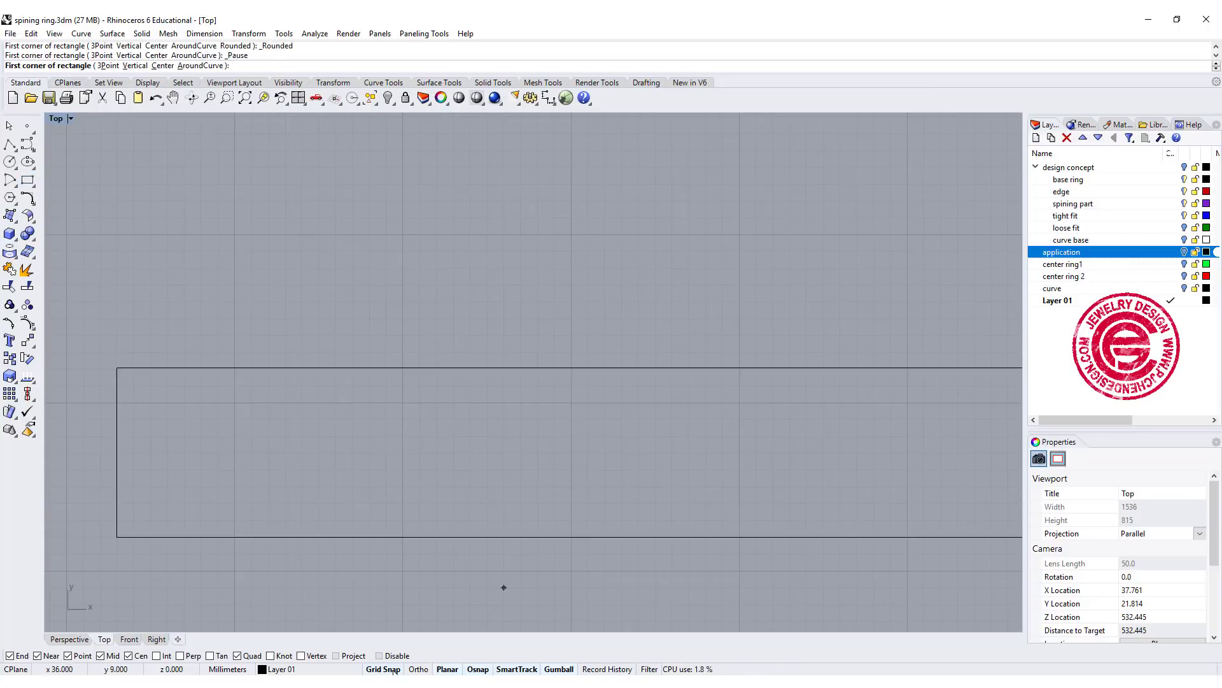
pyautogui.click(404, 237)
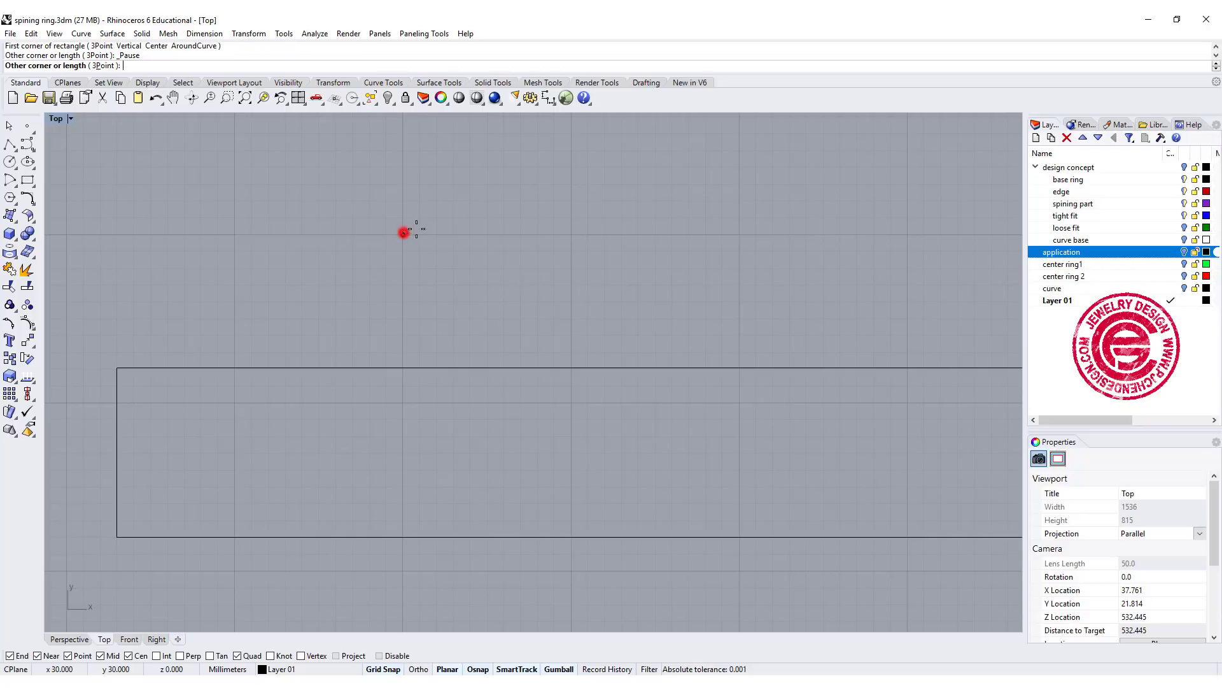
pyautogui.click(470, 285)
pyautogui.scroll(1, 468, 284)
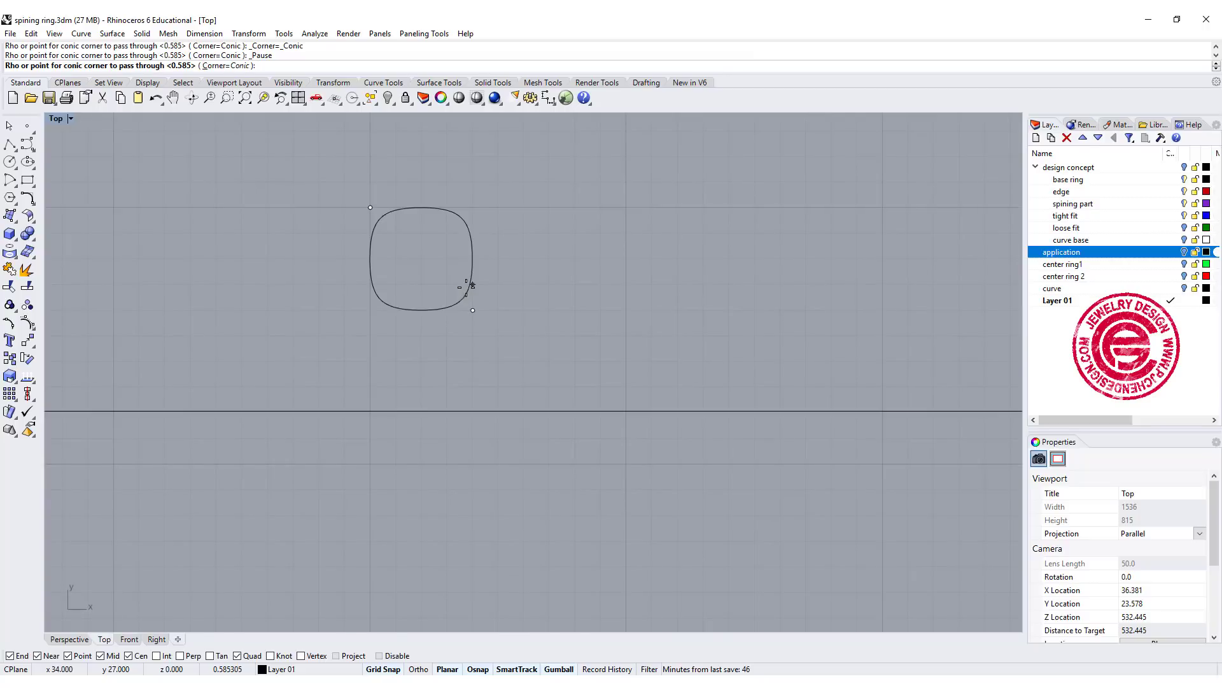
pyautogui.click(468, 285)
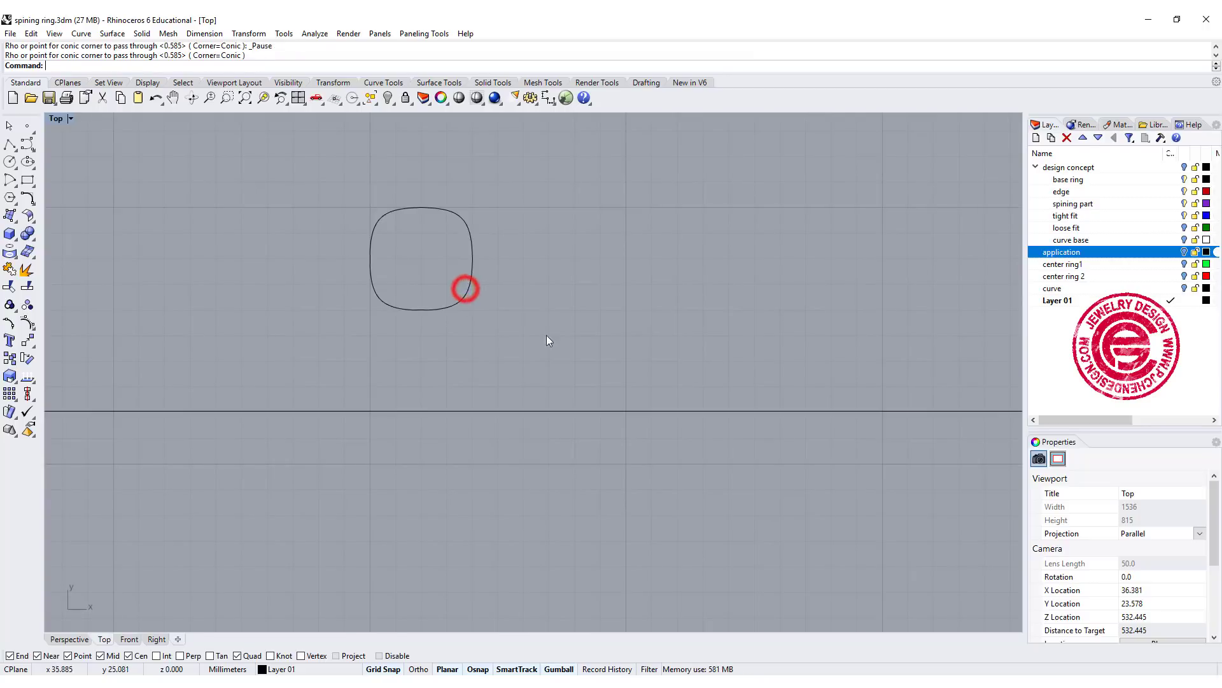
# Draw a small circle centred on the rounded square's top edge, with grid snap off
pyautogui.click(10, 163)
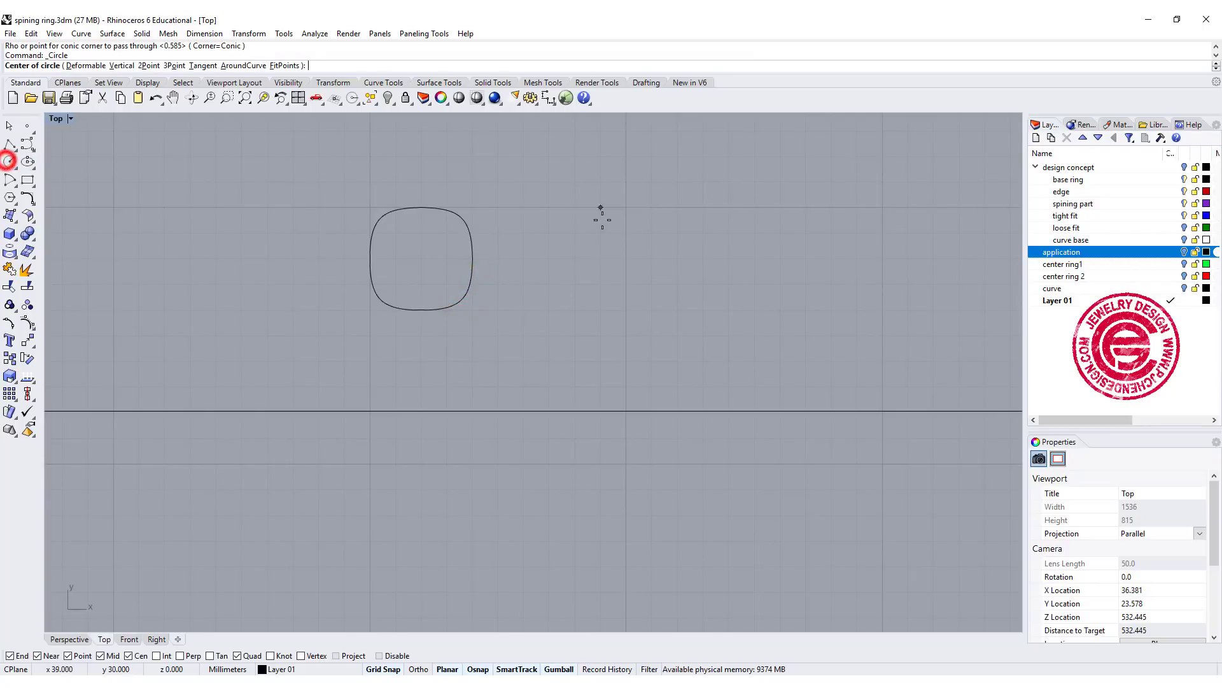
pyautogui.click(420, 208)
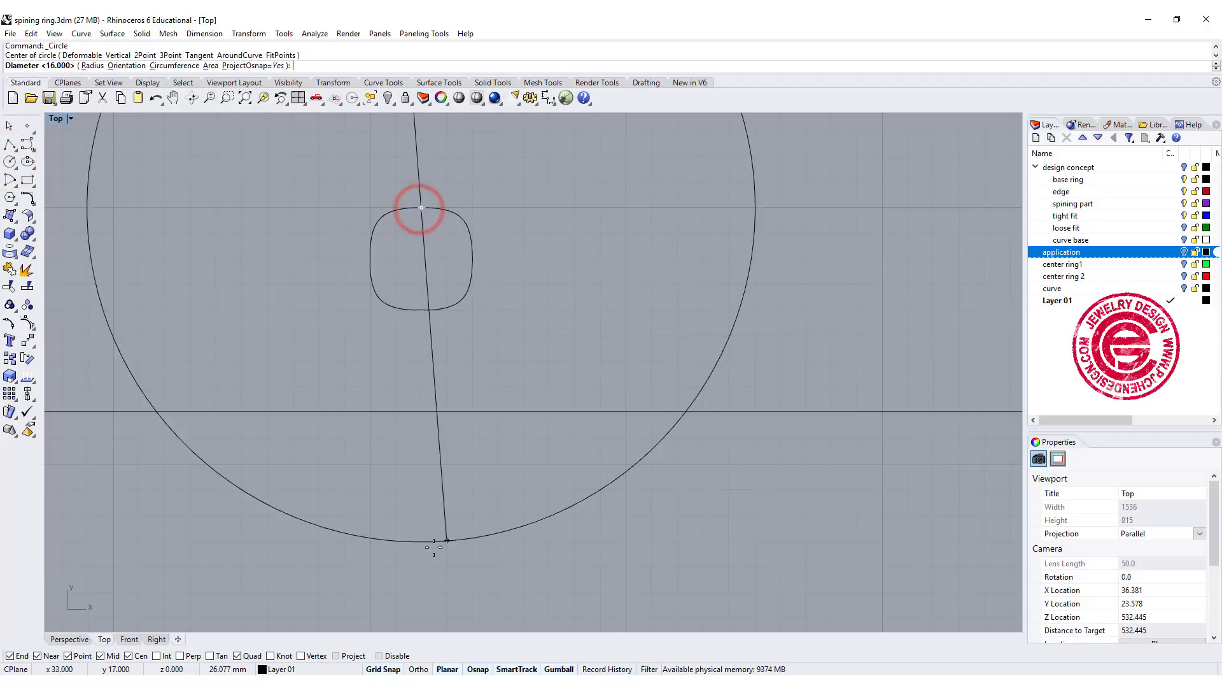
pyautogui.click(383, 668)
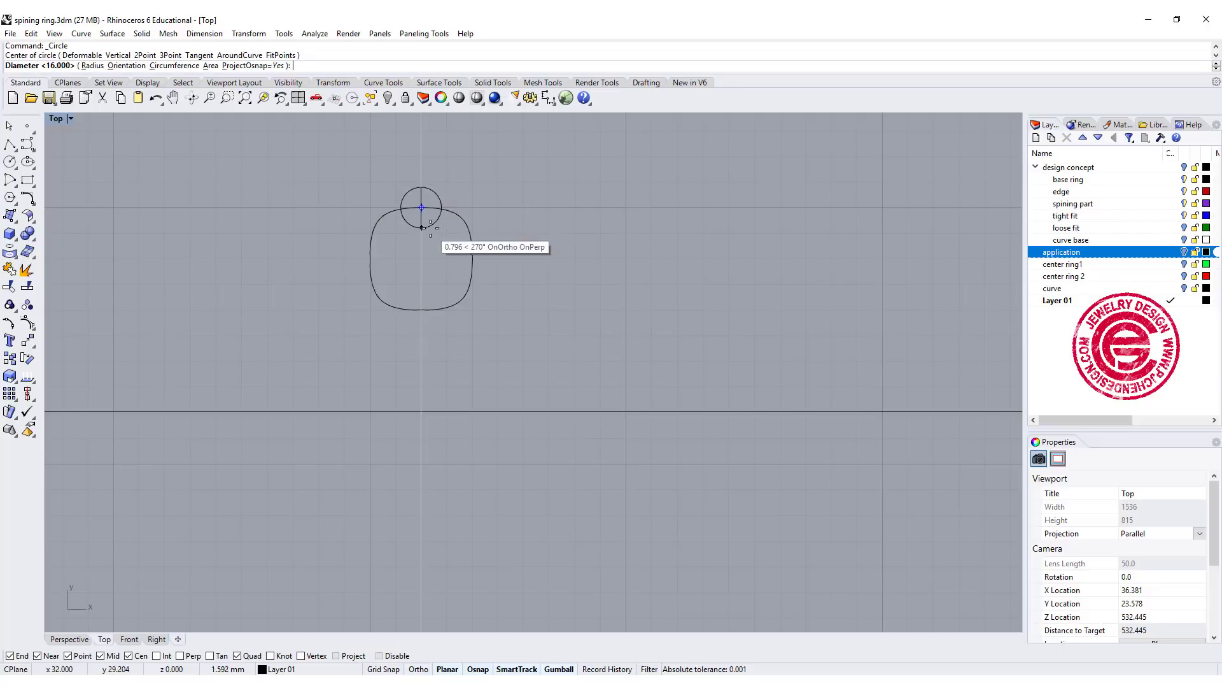
pyautogui.click(421, 187)
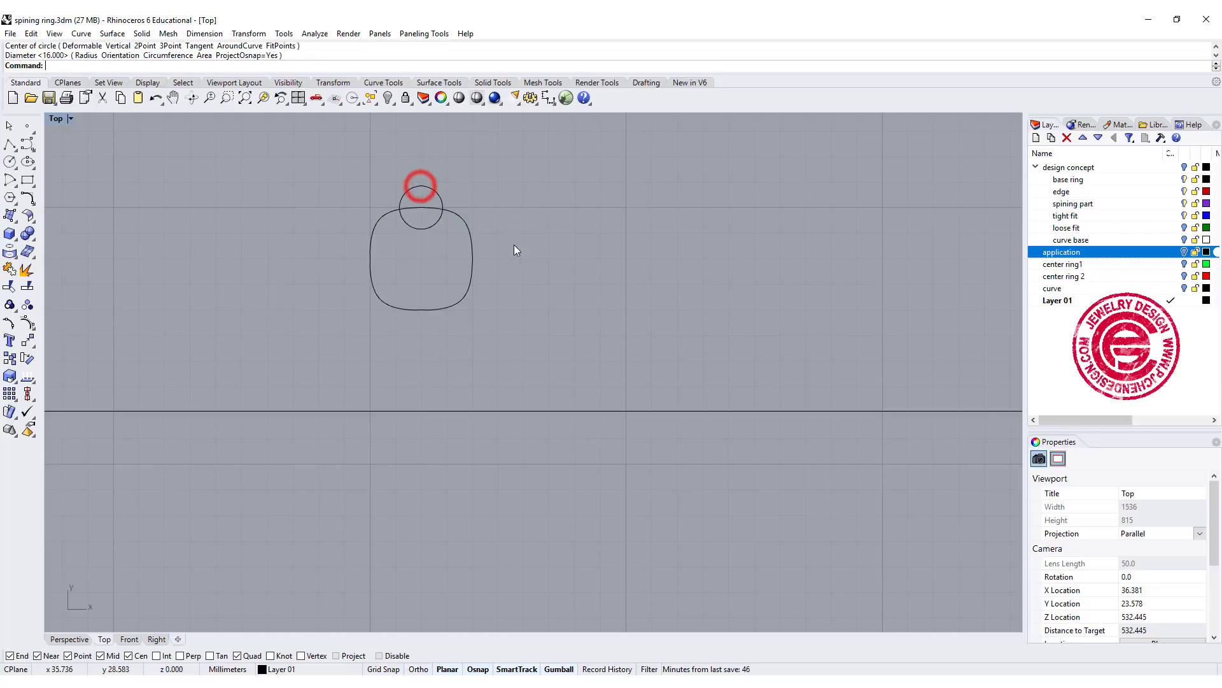
pyautogui.click(436, 225)
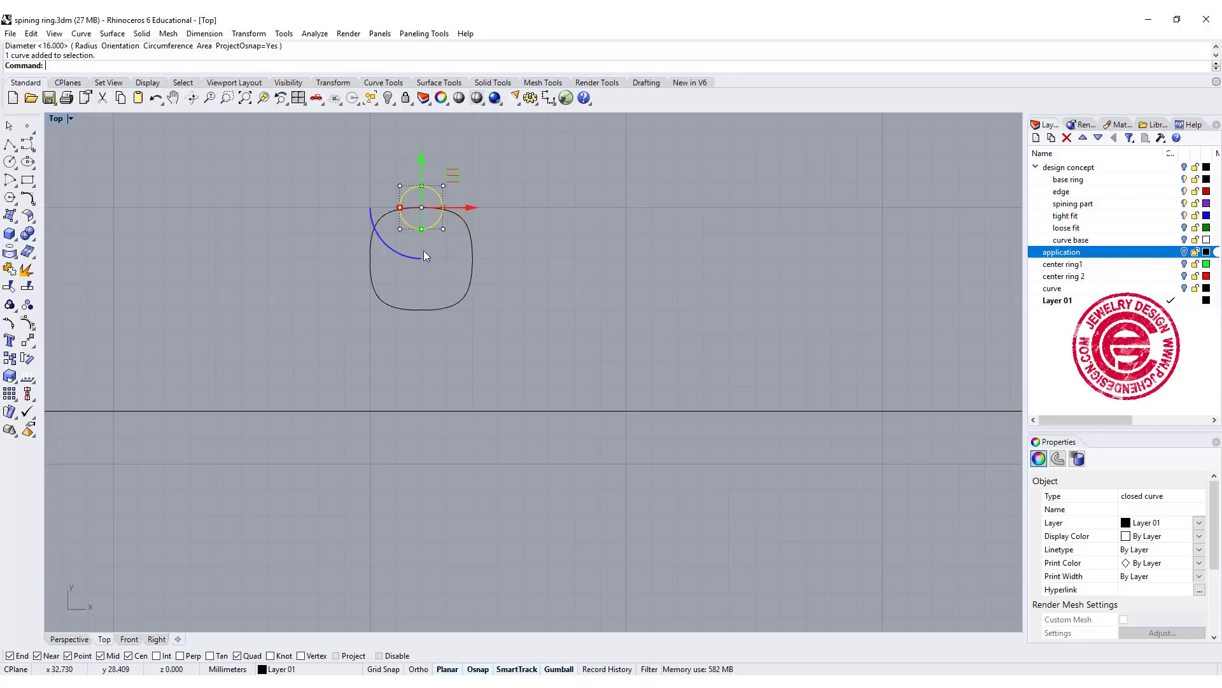
# Copy the circle to the square's left, right and bottom edges, then select all five curves
pyautogui.click(14, 359)
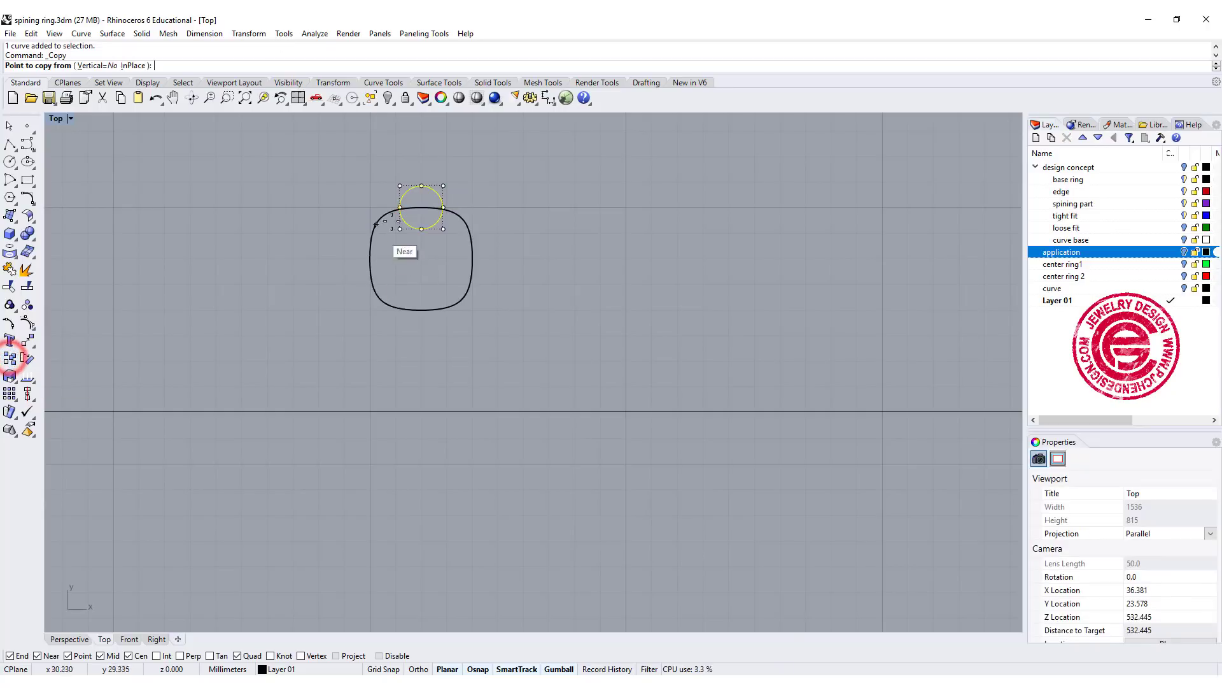
pyautogui.click(421, 208)
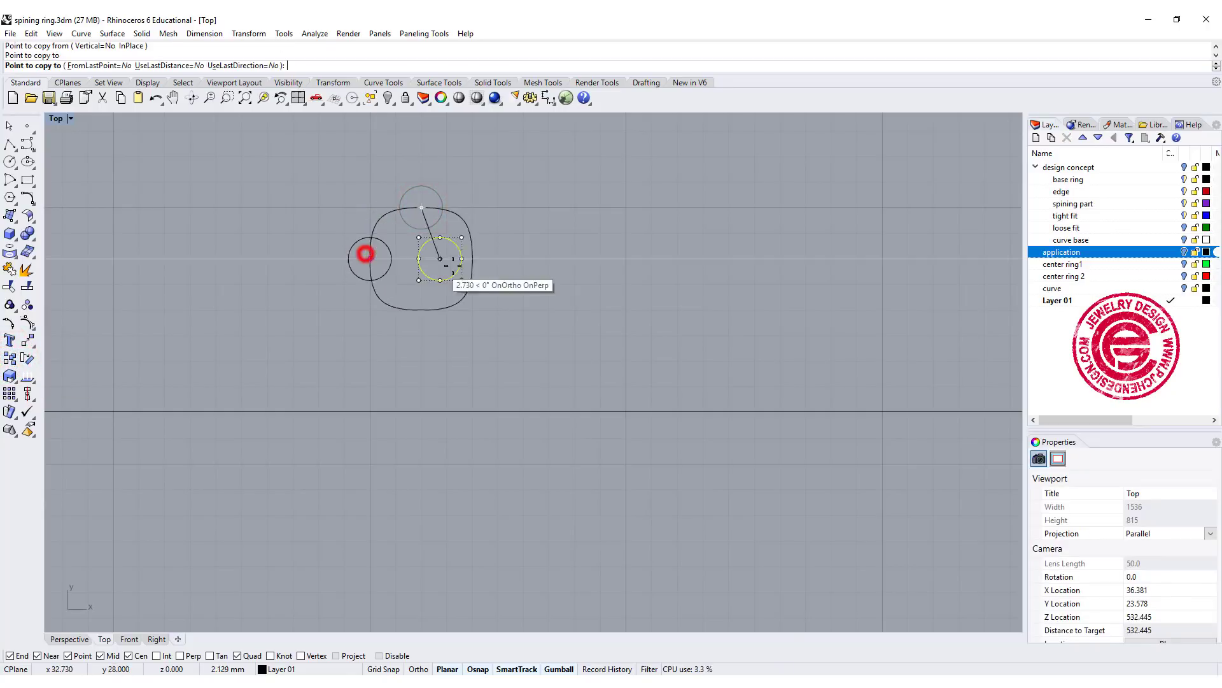
pyautogui.click(370, 259)
pyautogui.click(470, 258)
pyautogui.click(421, 311)
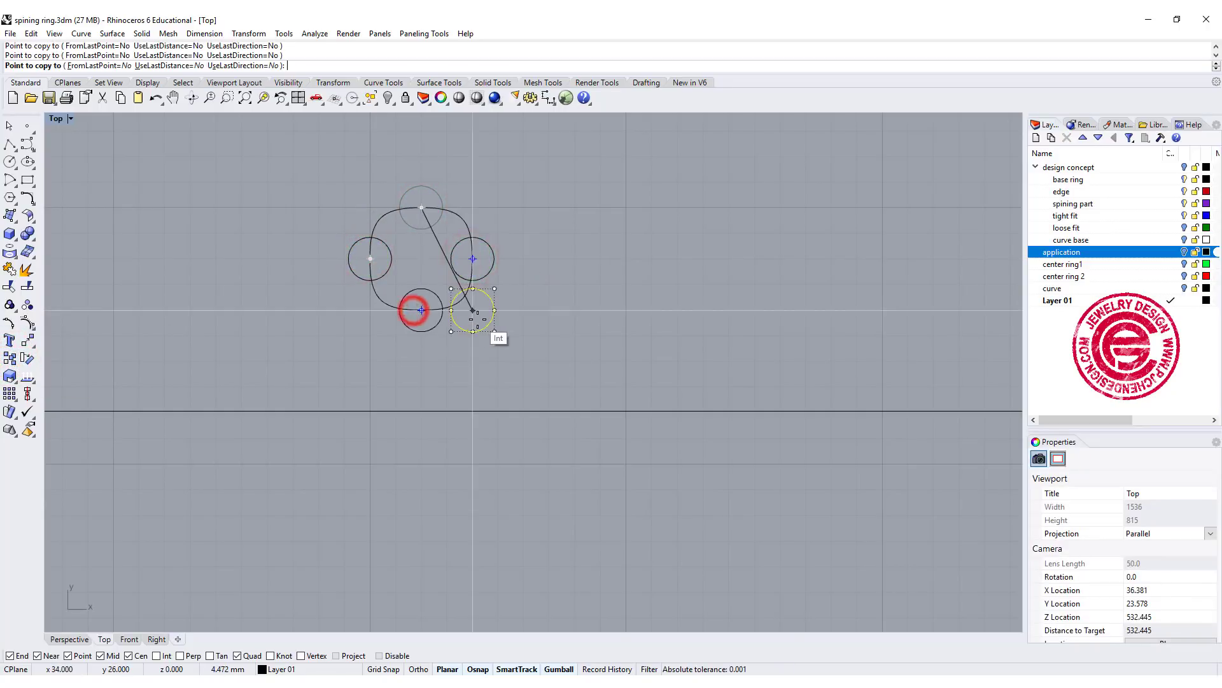
pyautogui.rightClick(597, 325)
pyautogui.moveTo(580, 361); pyautogui.dragTo(324, 162)
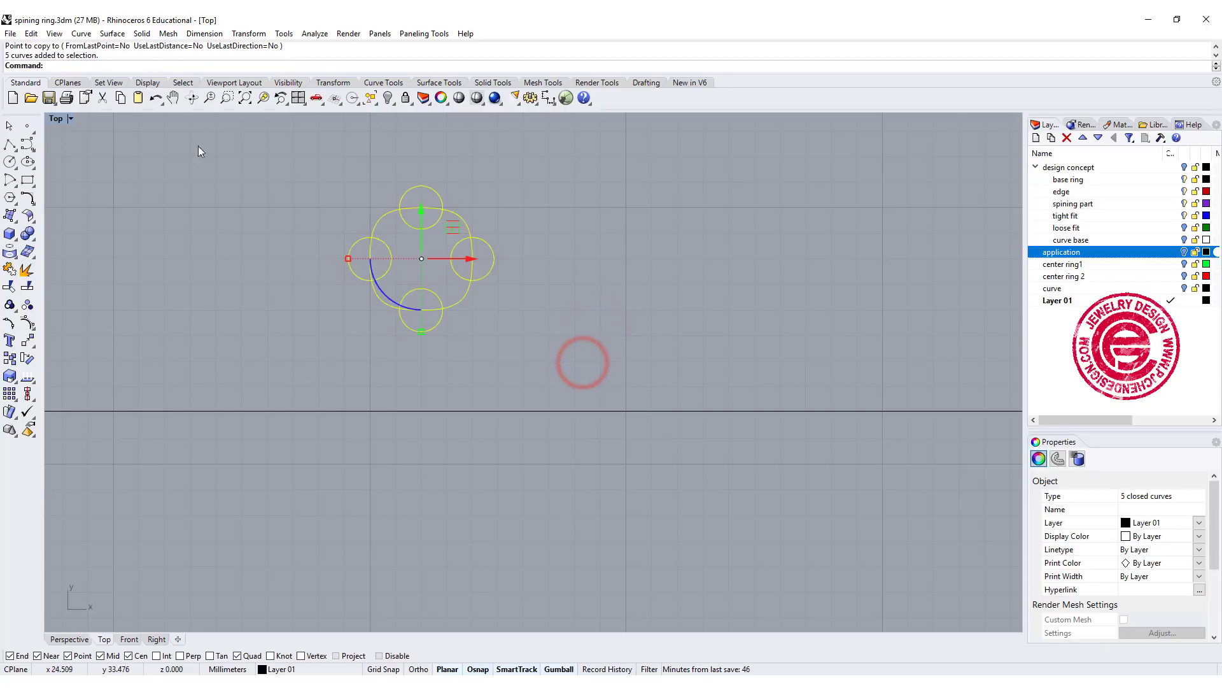
# Trim the circles' outer arcs and the square segments inside them into four concave bites
pyautogui.click(27, 287)
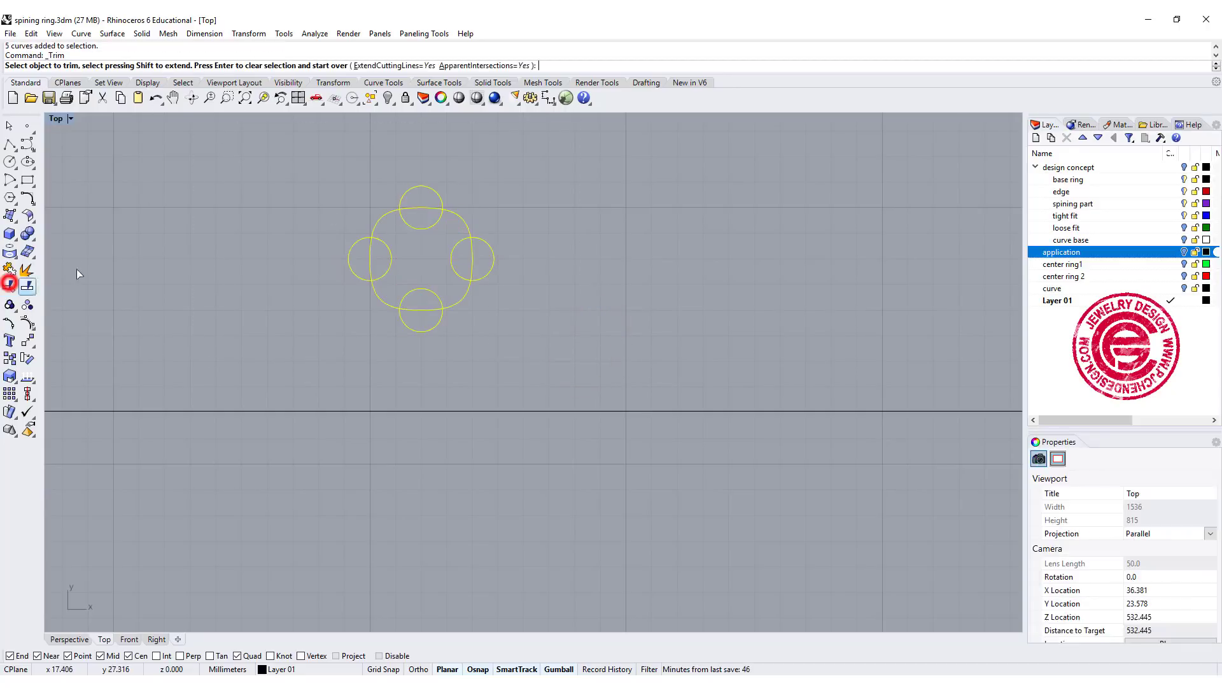
pyautogui.click(377, 260)
pyautogui.hotkey('ctrl', 'z')
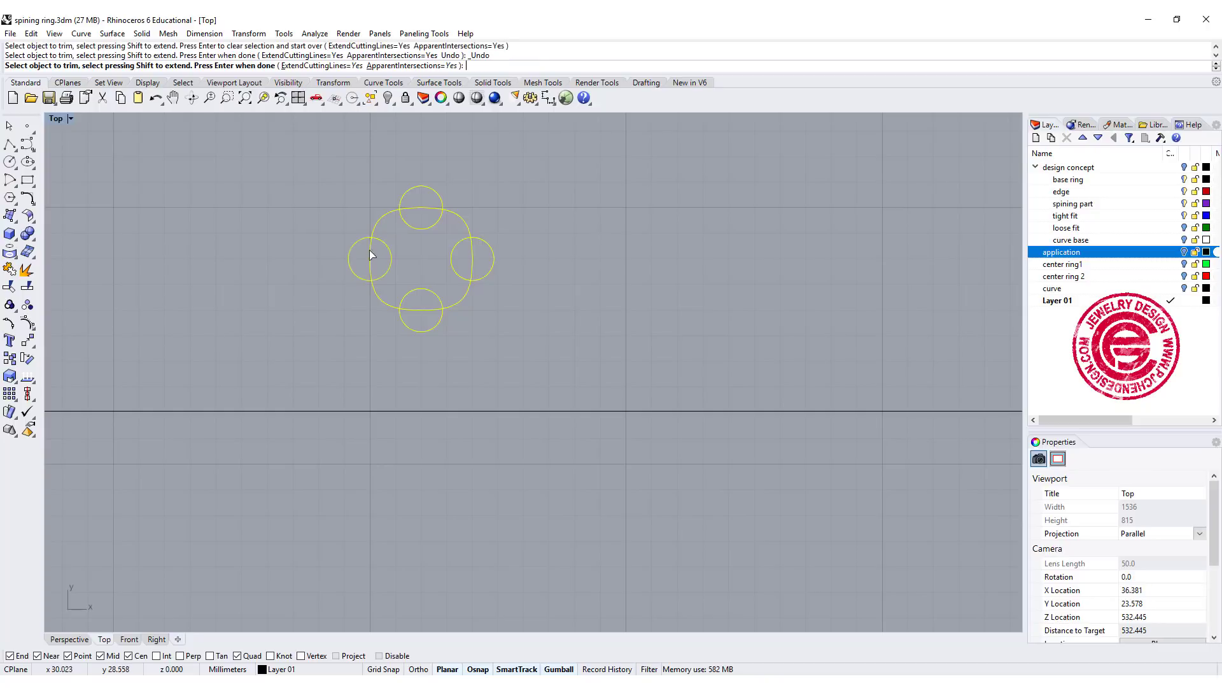
pyautogui.click(378, 260)
pyautogui.click(353, 259)
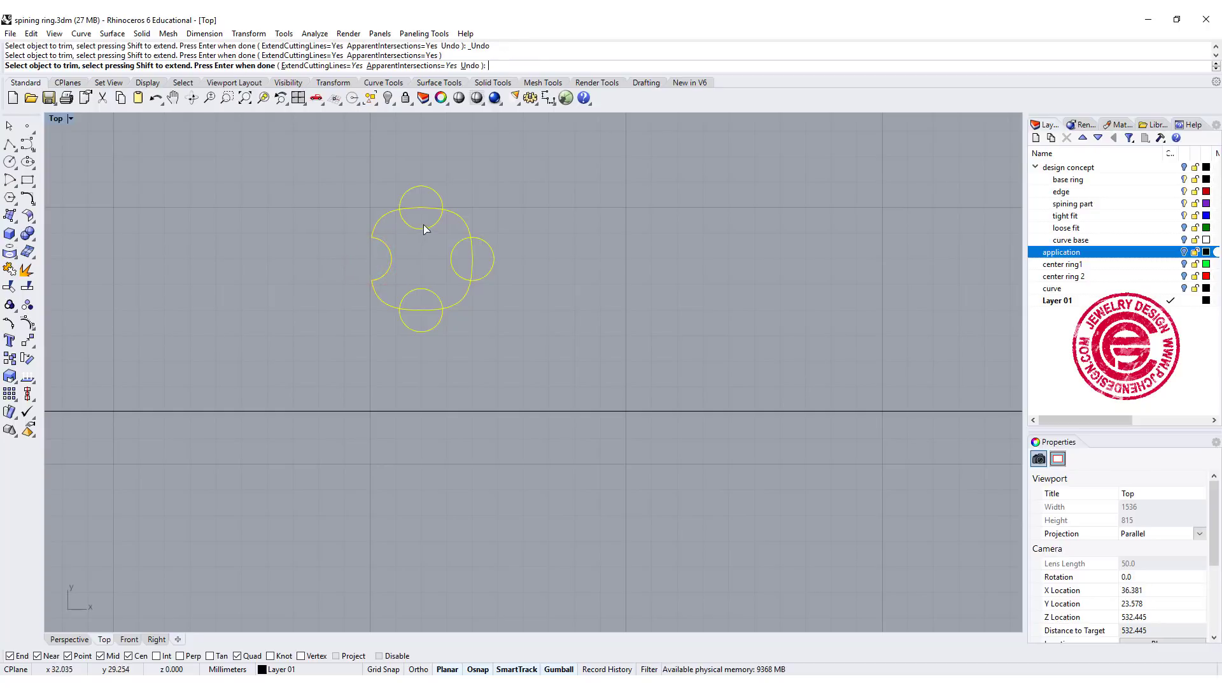
pyautogui.click(427, 218)
pyautogui.click(421, 188)
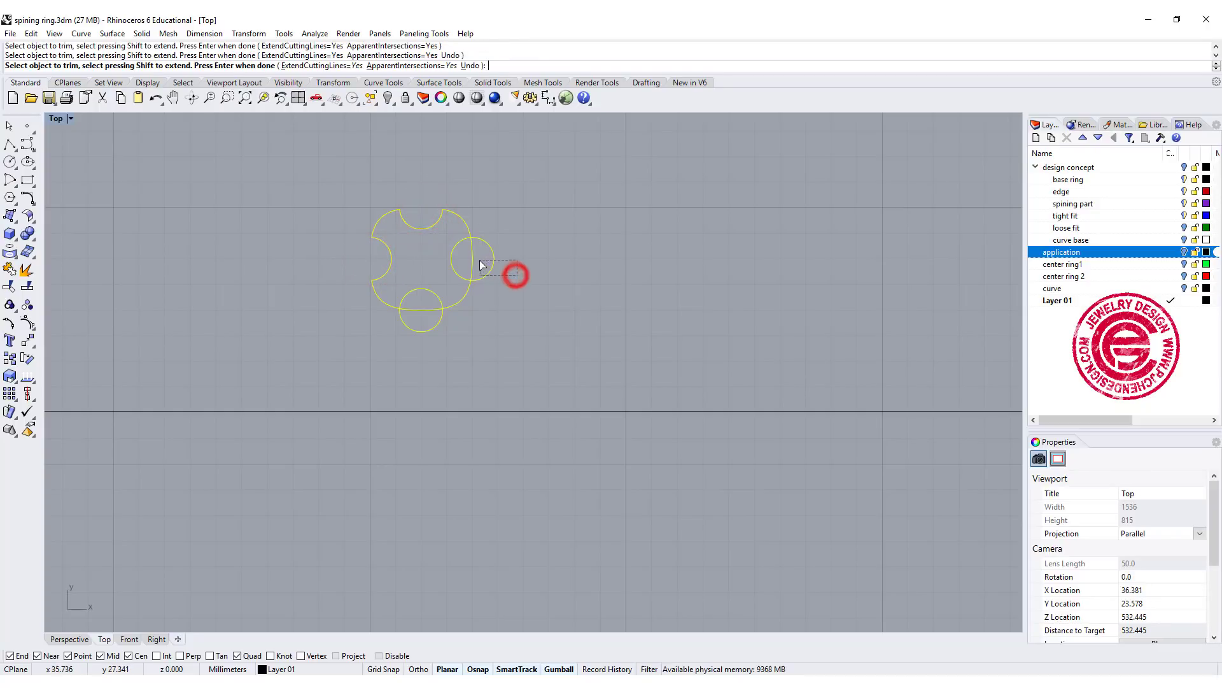
pyautogui.moveTo(516, 276); pyautogui.dragTo(472, 258)
pyautogui.click(420, 297)
pyautogui.click(420, 325)
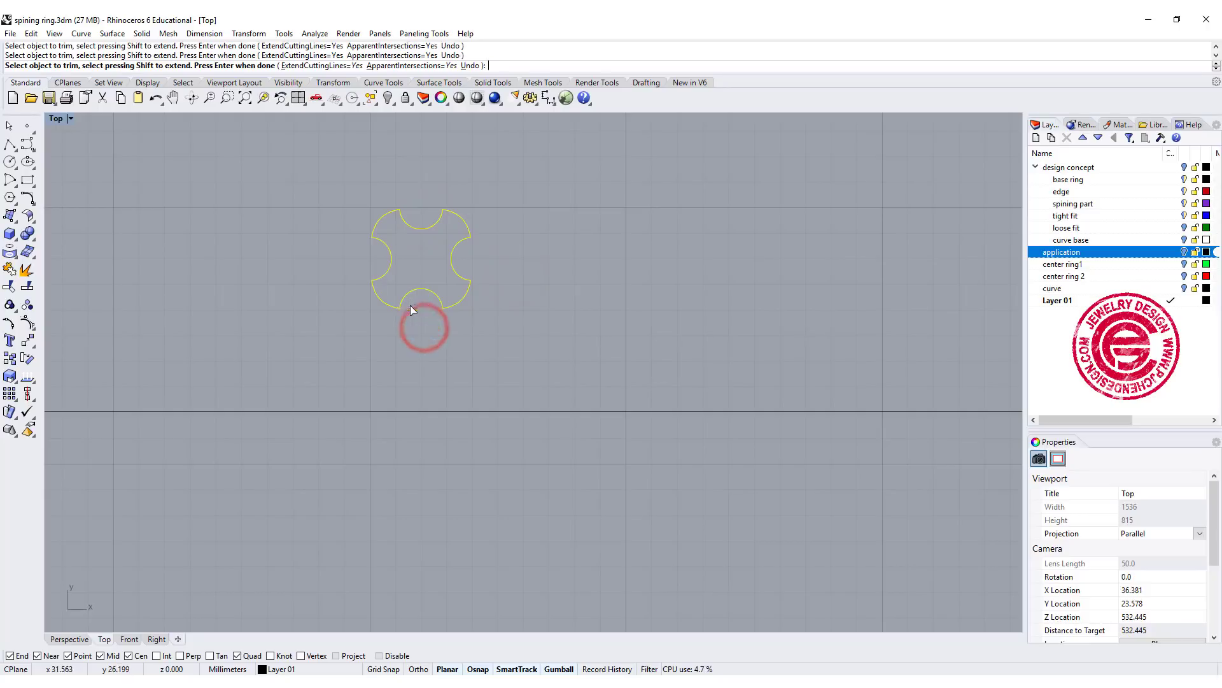
pyautogui.press('Return')
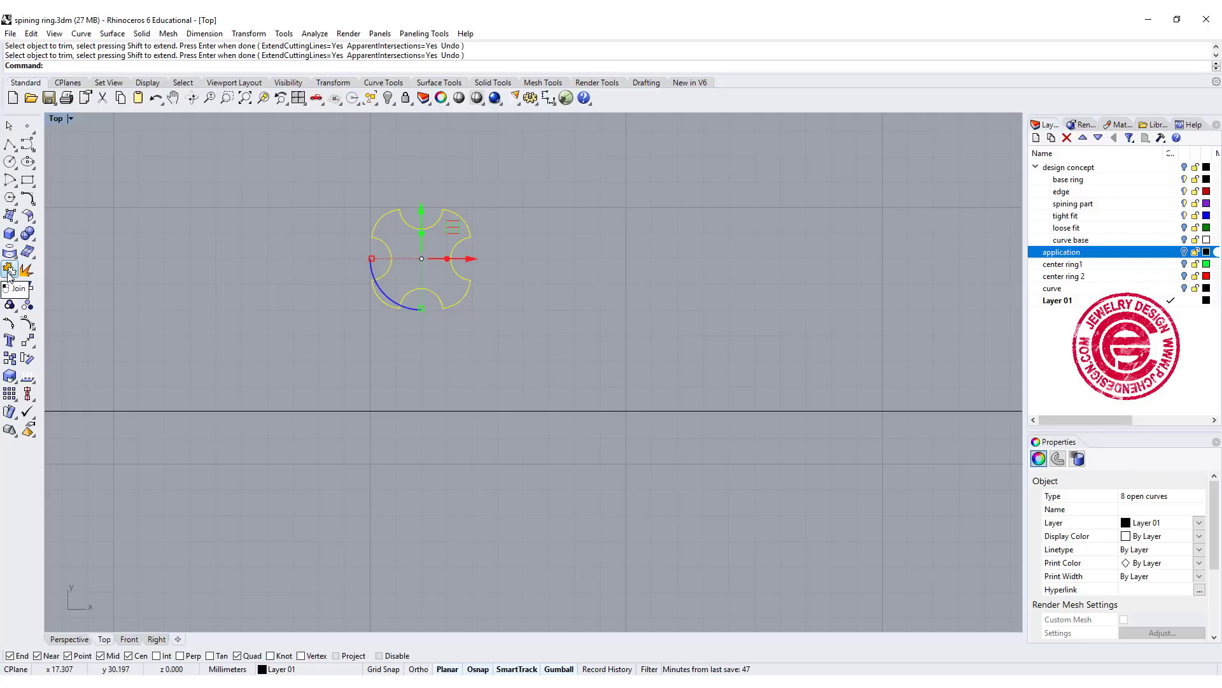
# Join the eight trimmed pieces into one closed cross-shaped curve and select it
pyautogui.click(14, 272)
pyautogui.click(542, 284)
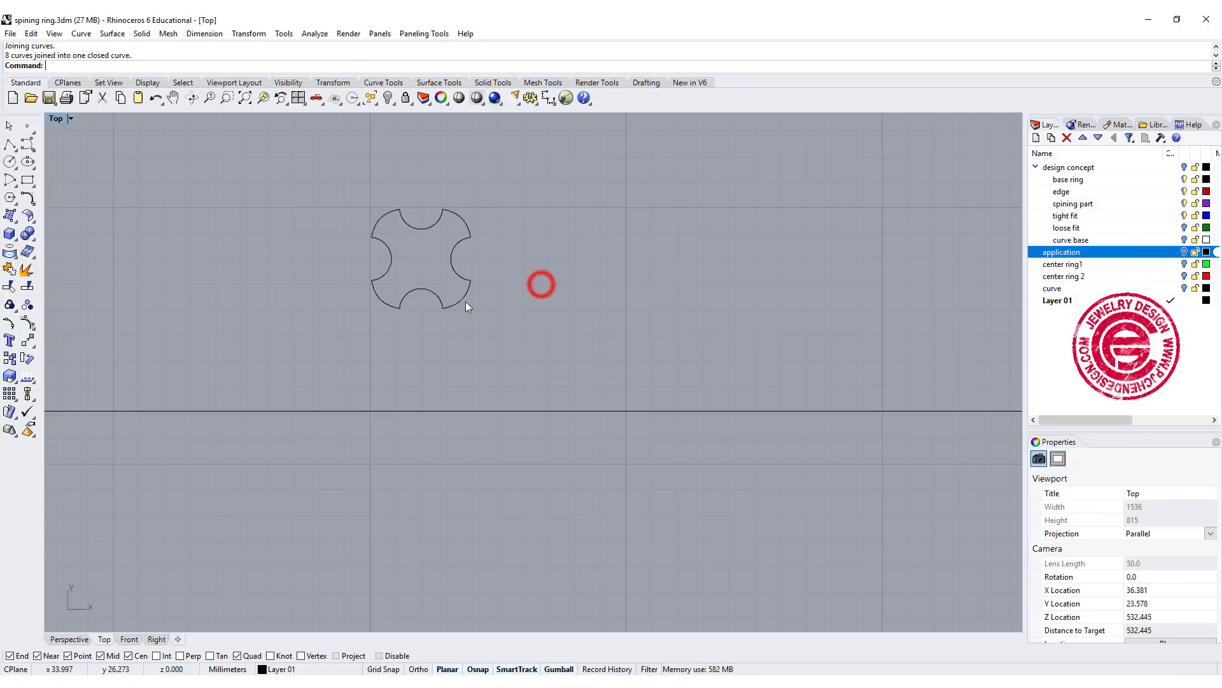
pyautogui.click(465, 301)
pyautogui.scroll(1, 492, 287)
pyautogui.click(523, 270)
pyautogui.scroll(2, 516, 263)
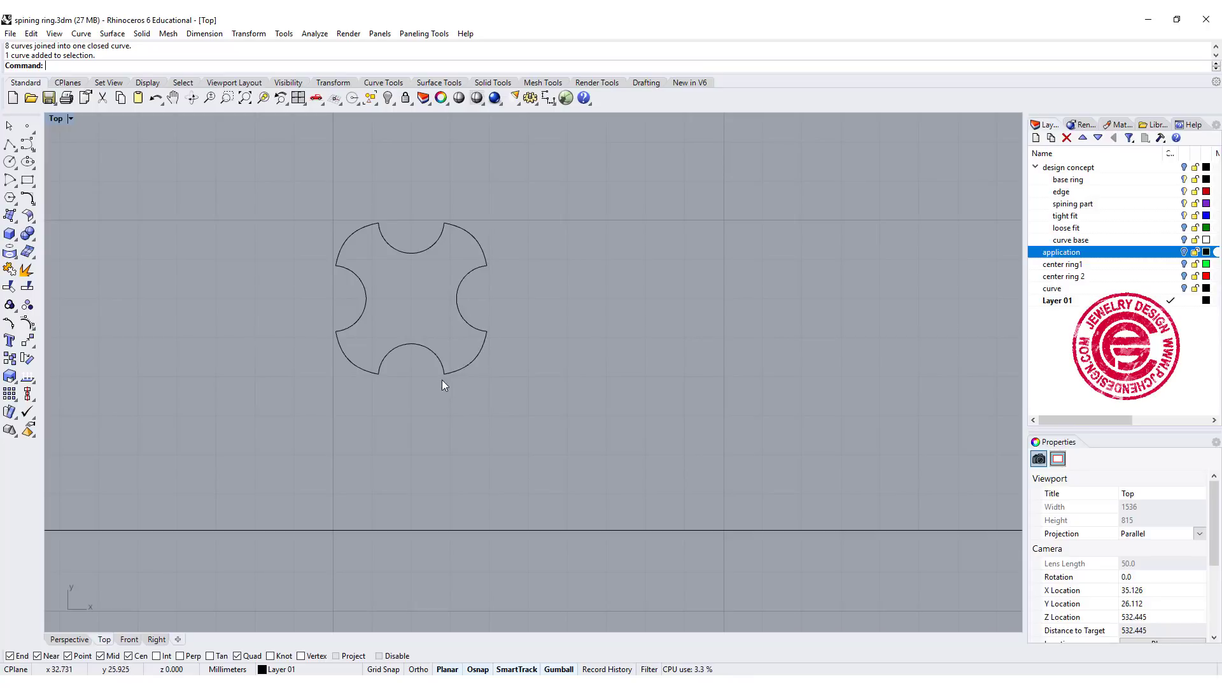
pyautogui.moveTo(315, 212); pyautogui.dragTo(662, 434)
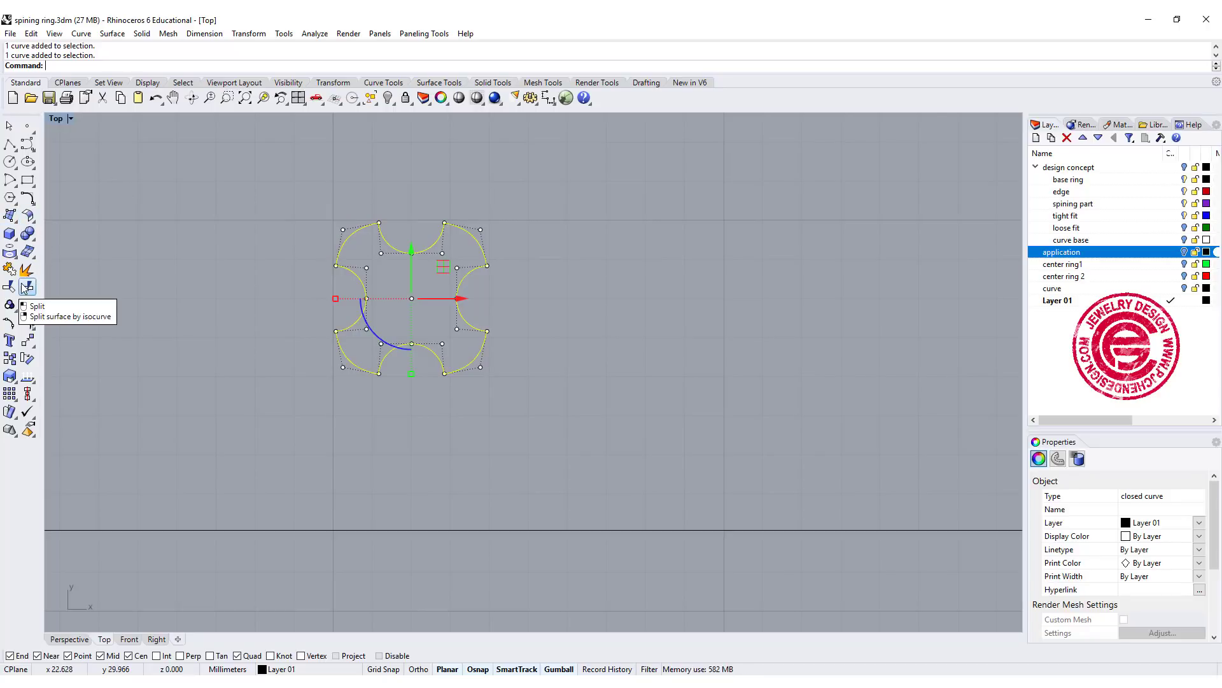
# Fillet the cross-shaped curve's corners with radius 0.2 using FilletCorners
pyautogui.click(27, 199)
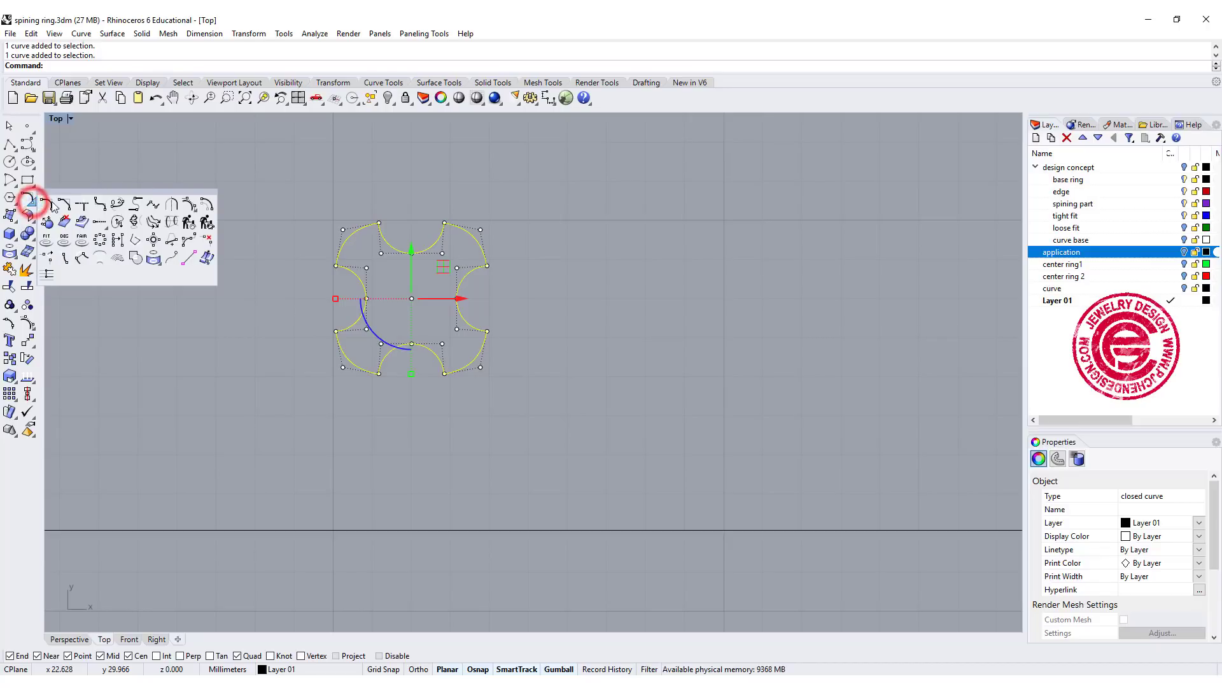
pyautogui.click(101, 209)
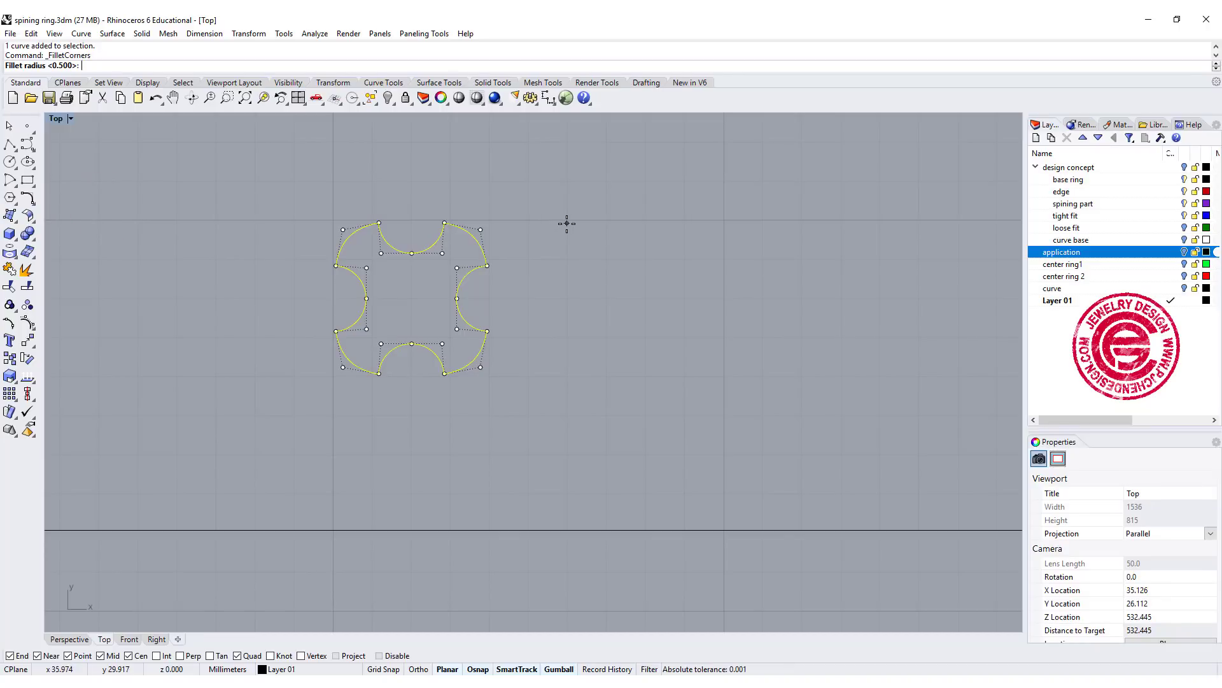
pyautogui.write('0.2')
pyautogui.press('Return')
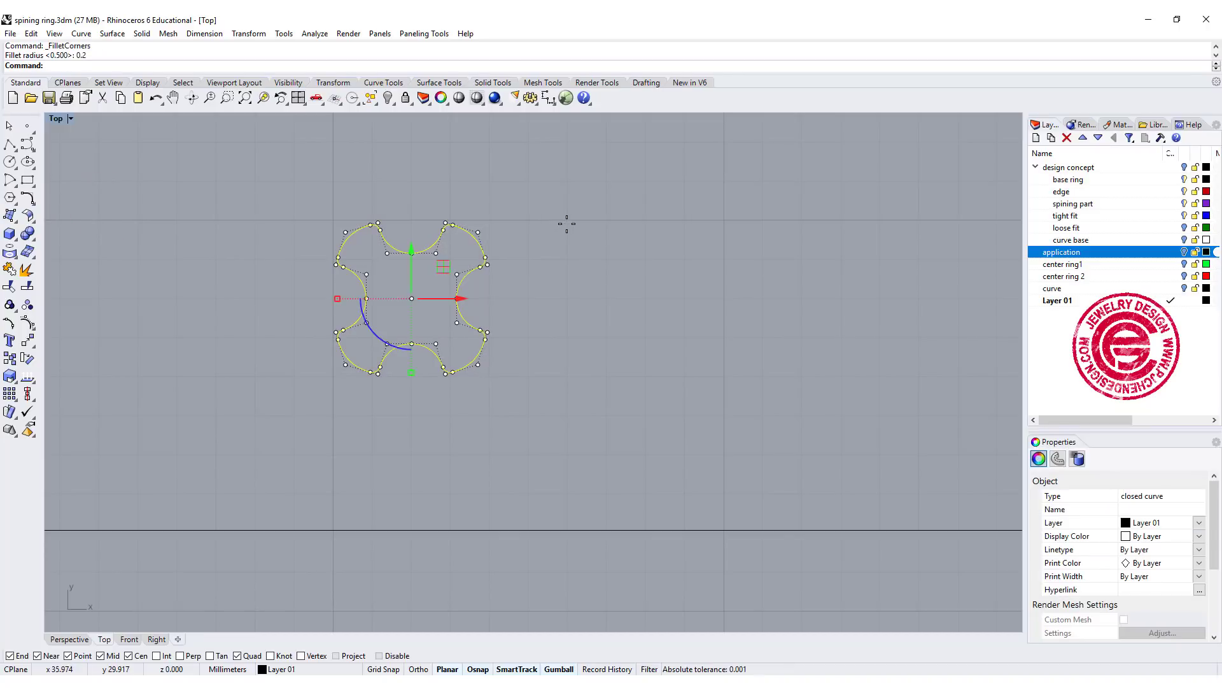
pyautogui.scroll(2, 567, 224)
pyautogui.scroll(2, 592, 248)
pyautogui.scroll(2, 702, 365)
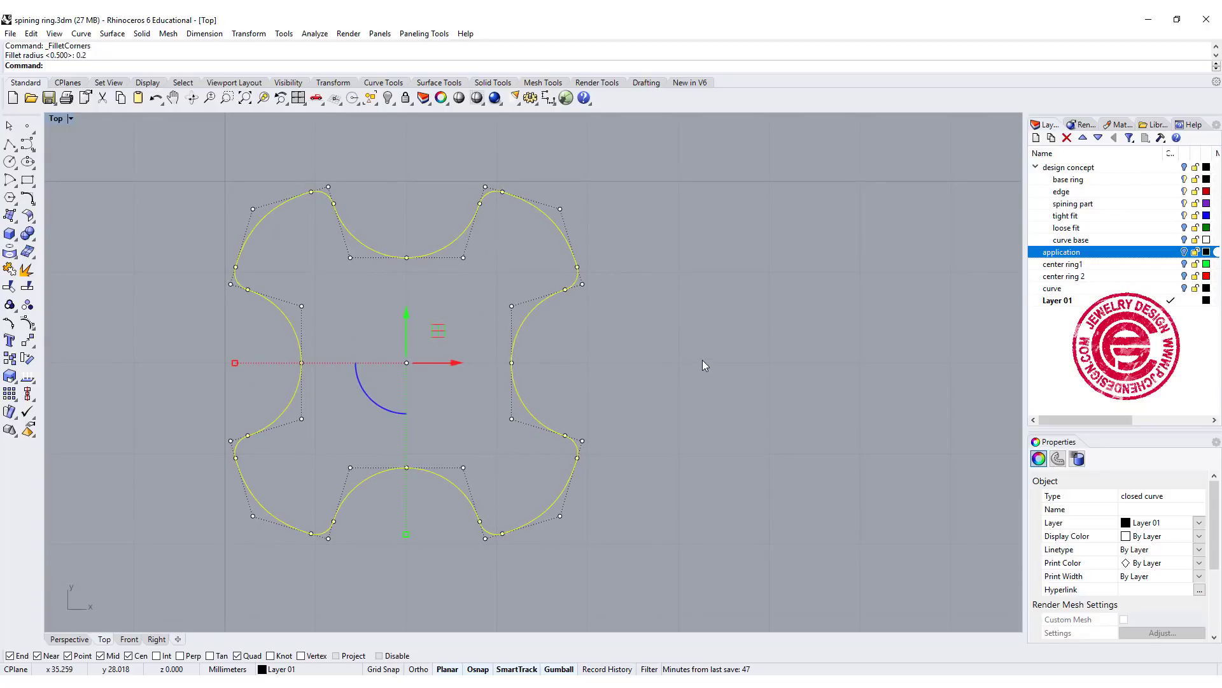
pyautogui.click(703, 365)
pyautogui.scroll(-2, 668, 335)
pyautogui.scroll(-2, 602, 249)
pyautogui.scroll(-1, 564, 306)
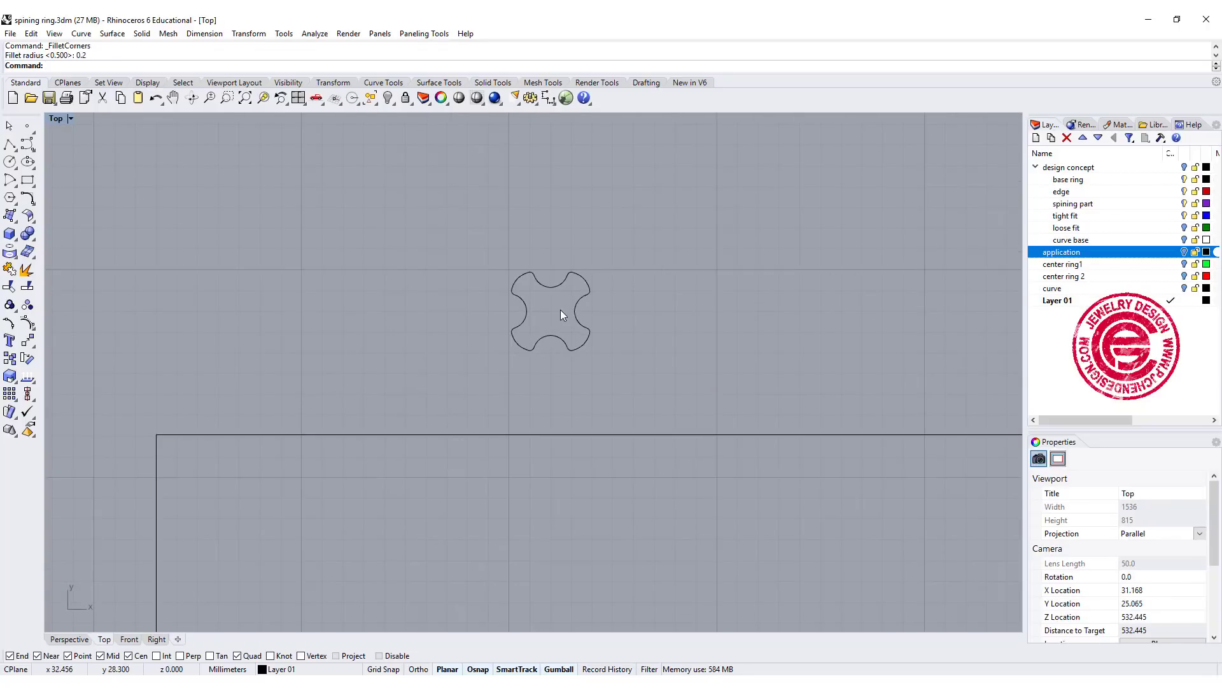
# Move the filleted cross curve into the left end of the rectangle strip
pyautogui.moveTo(561, 310); pyautogui.dragTo(552, 261, button='right')
pyautogui.click(576, 279)
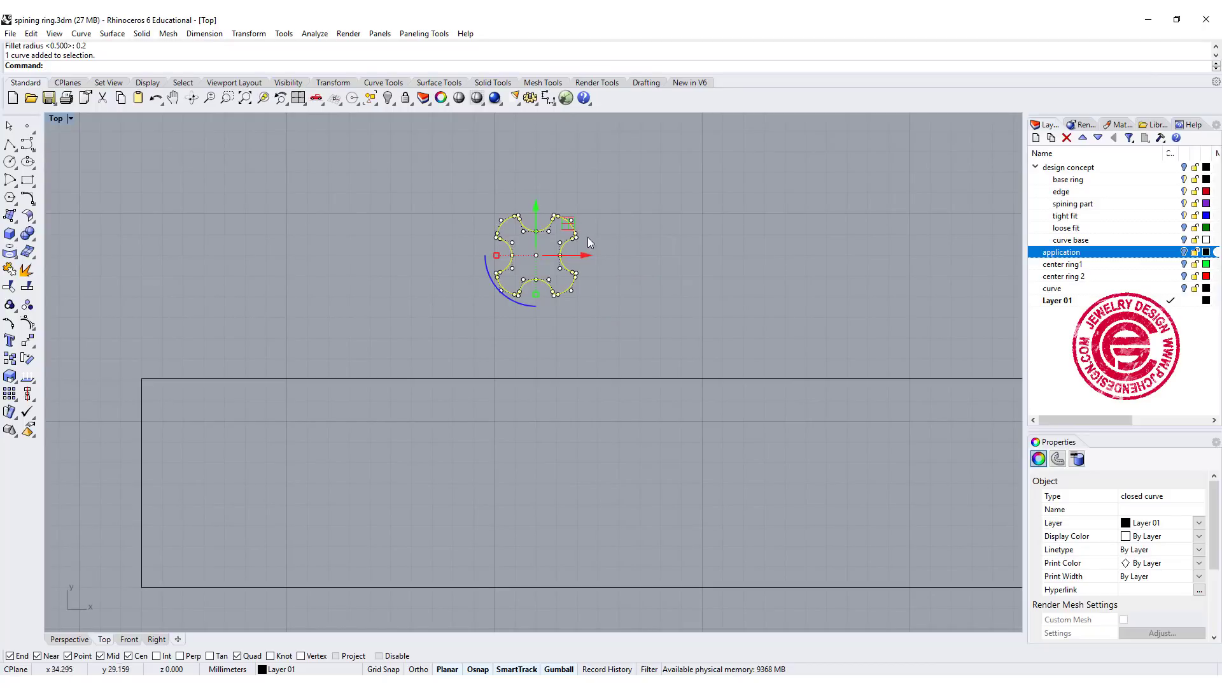
pyautogui.scroll(-1, 588, 244)
pyautogui.scroll(-1, 592, 257)
pyautogui.scroll(-2, 536, 277)
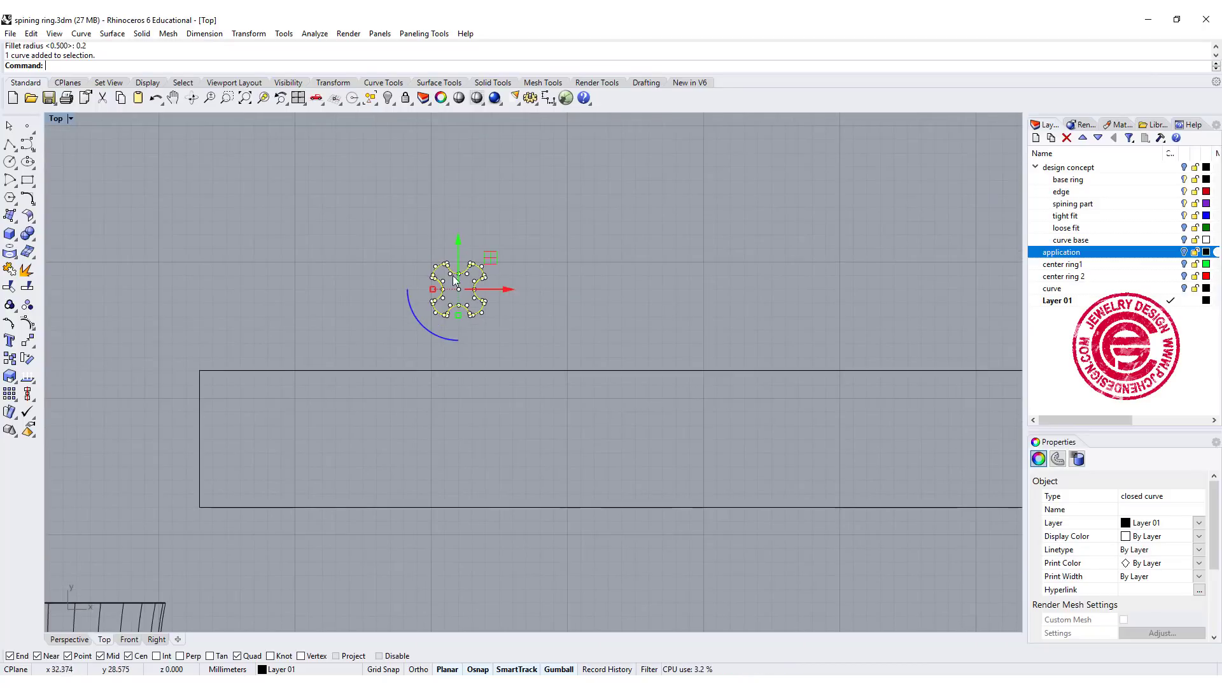
pyautogui.scroll(-1, 572, 296)
pyautogui.scroll(-1, 508, 298)
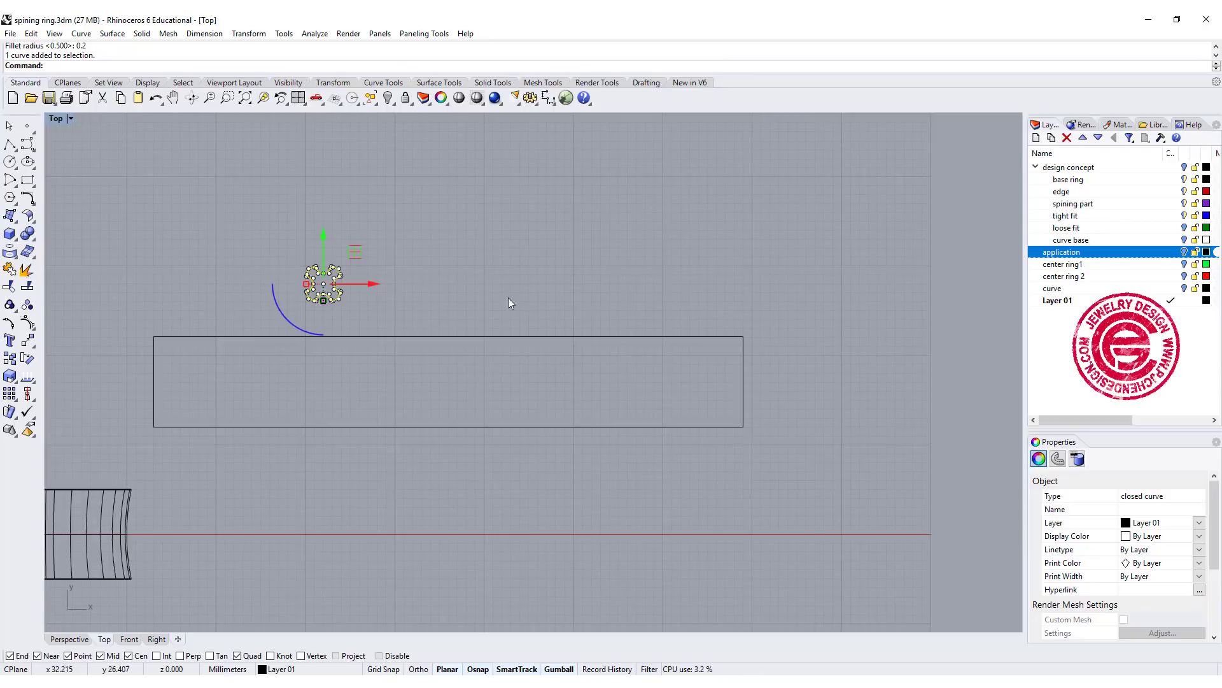
pyautogui.scroll(-1, 458, 291)
pyautogui.scroll(2, 379, 284)
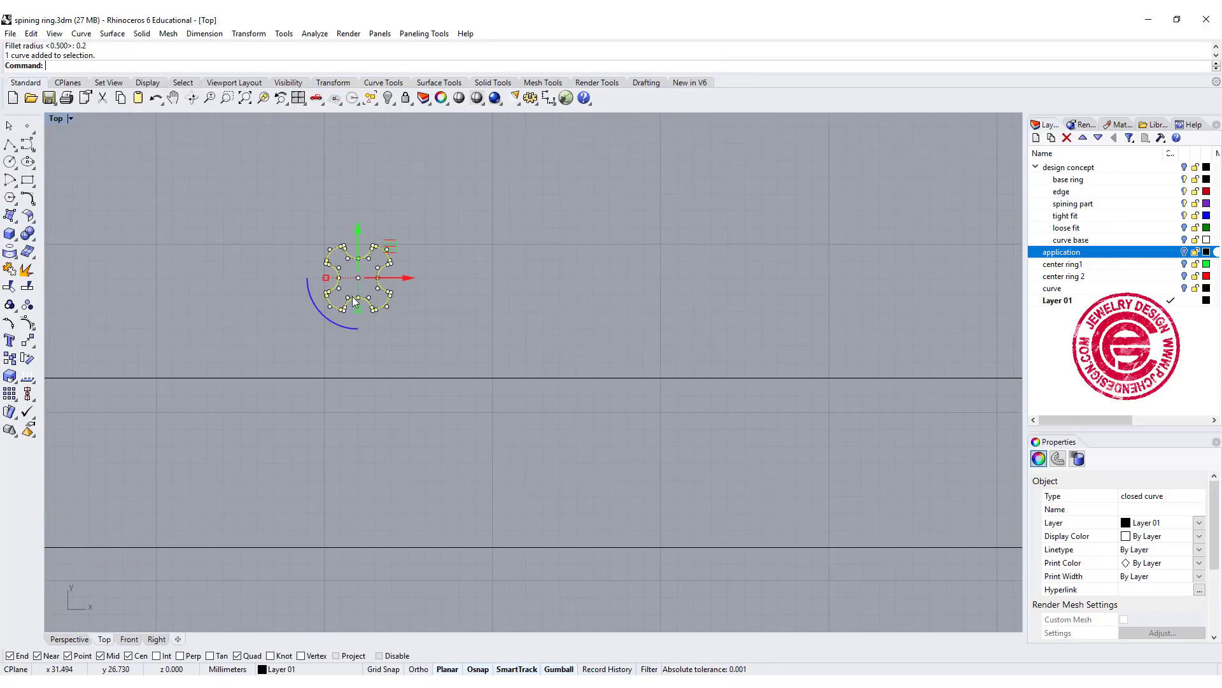
pyautogui.click(355, 303)
pyautogui.moveTo(357, 302); pyautogui.dragTo(412, 313, button='right')
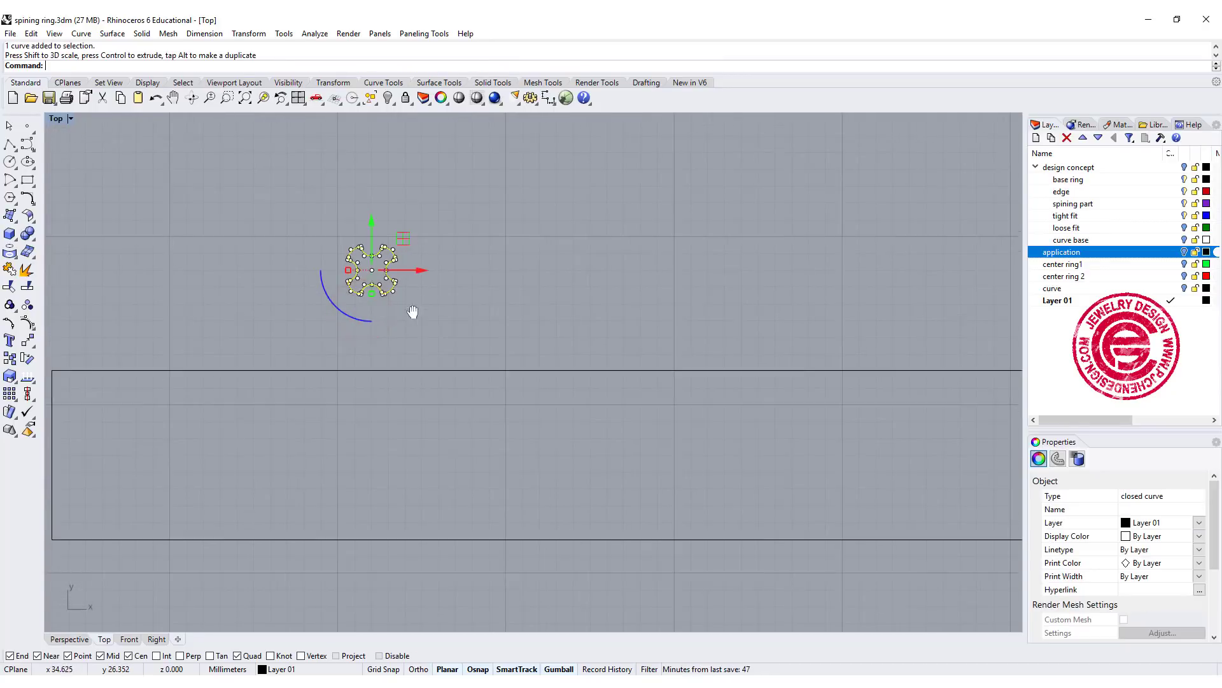
pyautogui.scroll(-1, 387, 285)
pyautogui.scroll(-1, 387, 285)
pyautogui.scroll(-1, 402, 285)
pyautogui.scroll(-1, 402, 285)
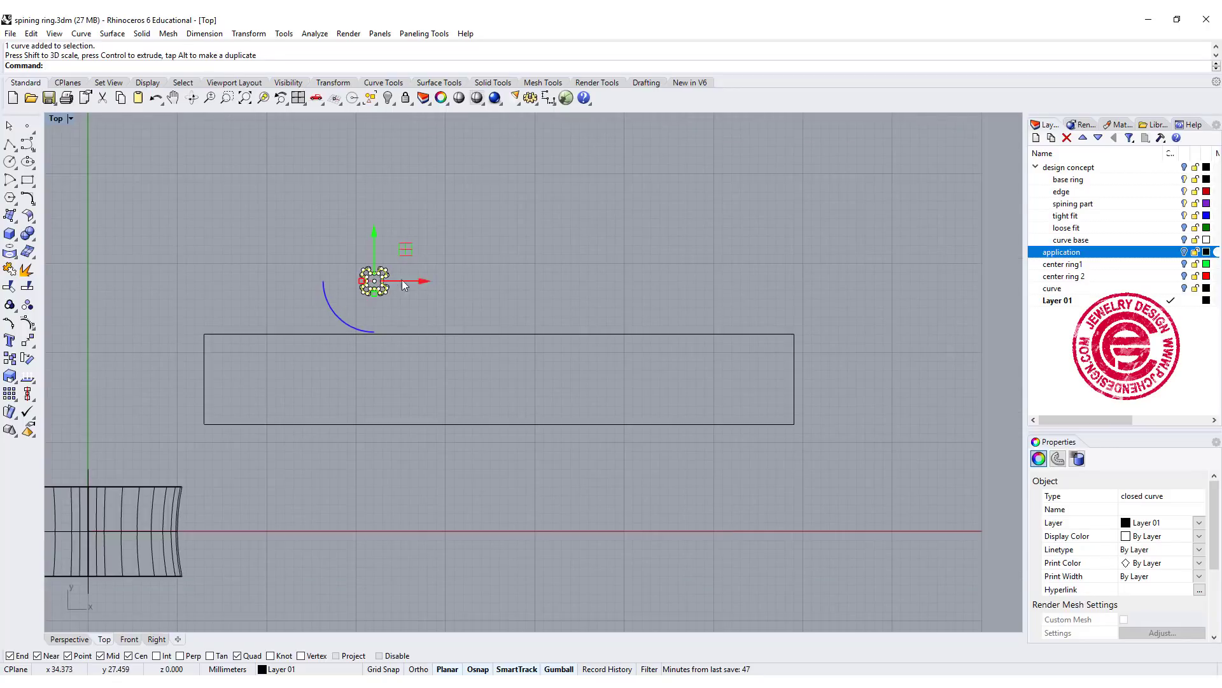
pyautogui.moveTo(404, 284); pyautogui.dragTo(263, 362)
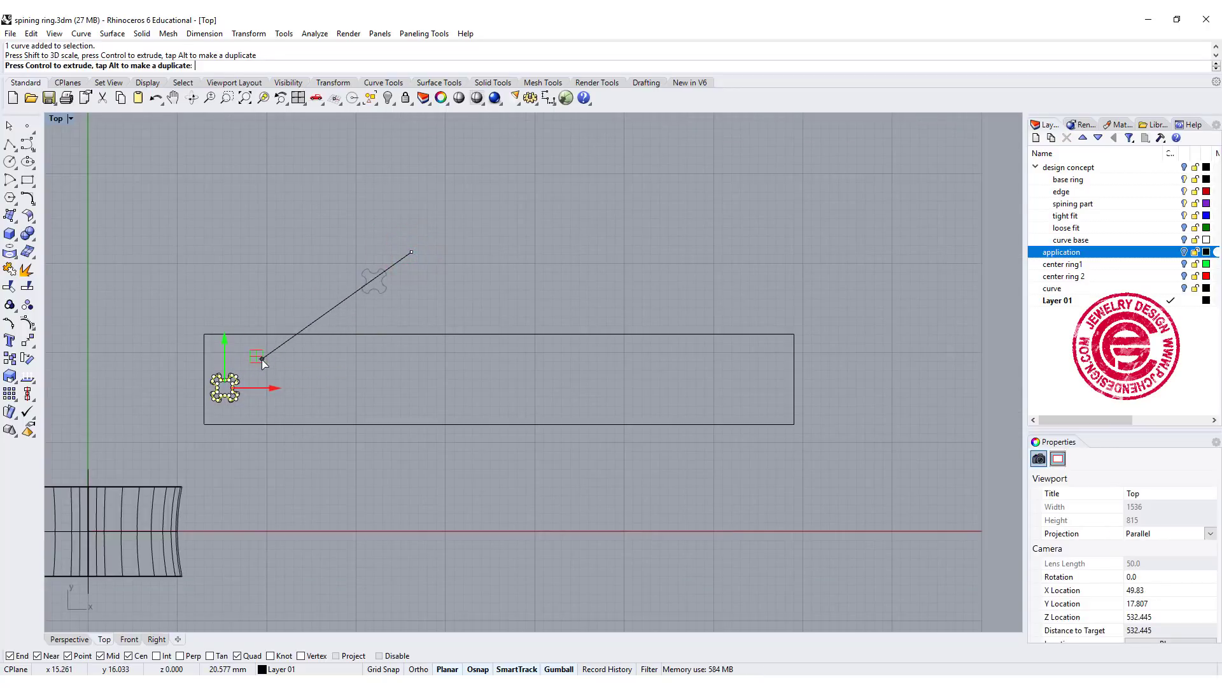
pyautogui.moveTo(308, 380); pyautogui.dragTo(330, 327, button='right')
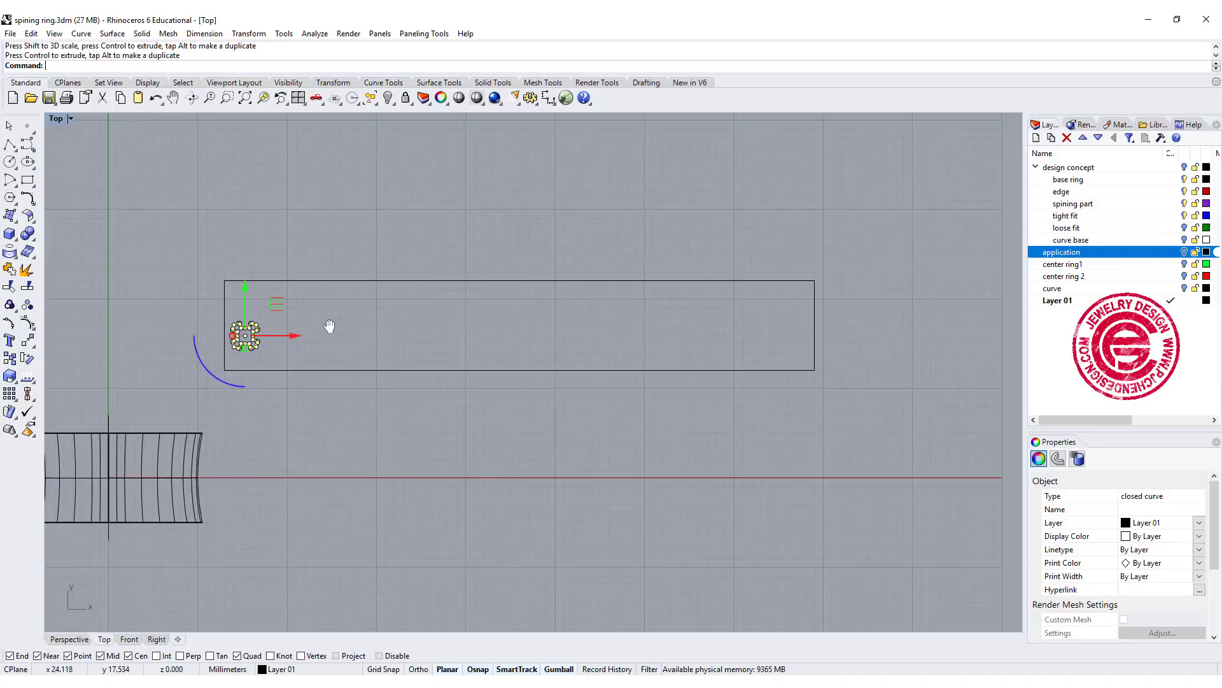
# Set up a rectangular array of the cross curve with counts X=30, Y=2, Z=1
pyautogui.click(12, 397)
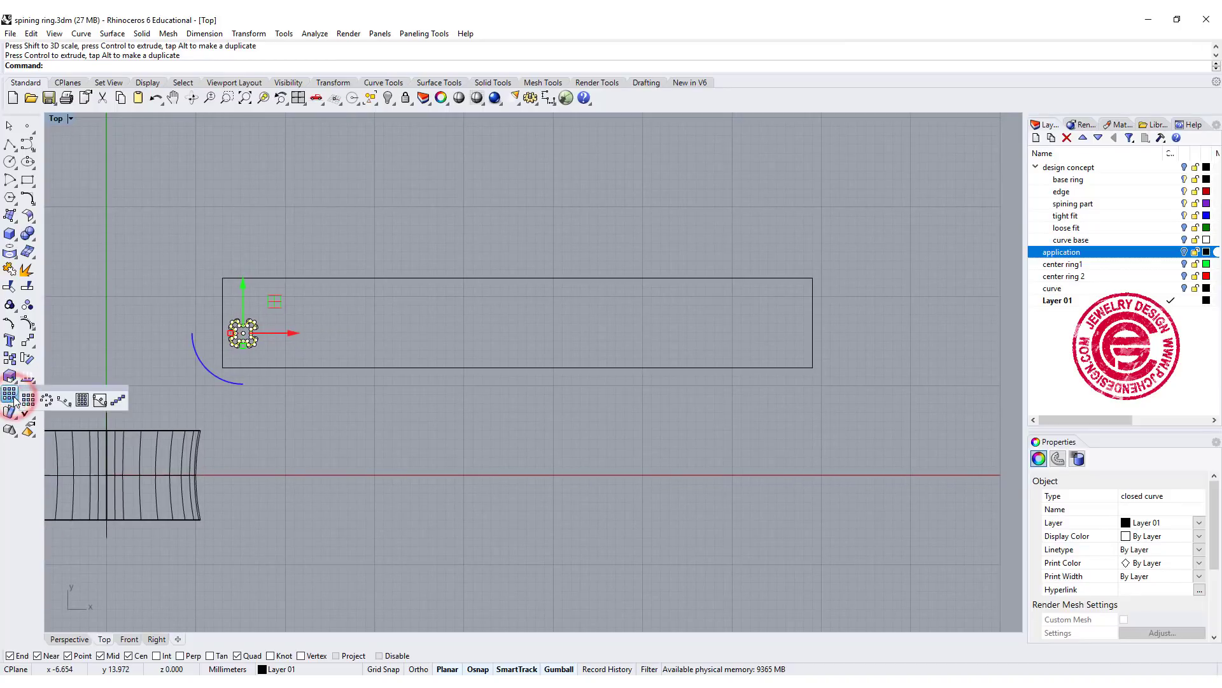
pyautogui.moveTo(28, 399); pyautogui.dragTo(158, 187)
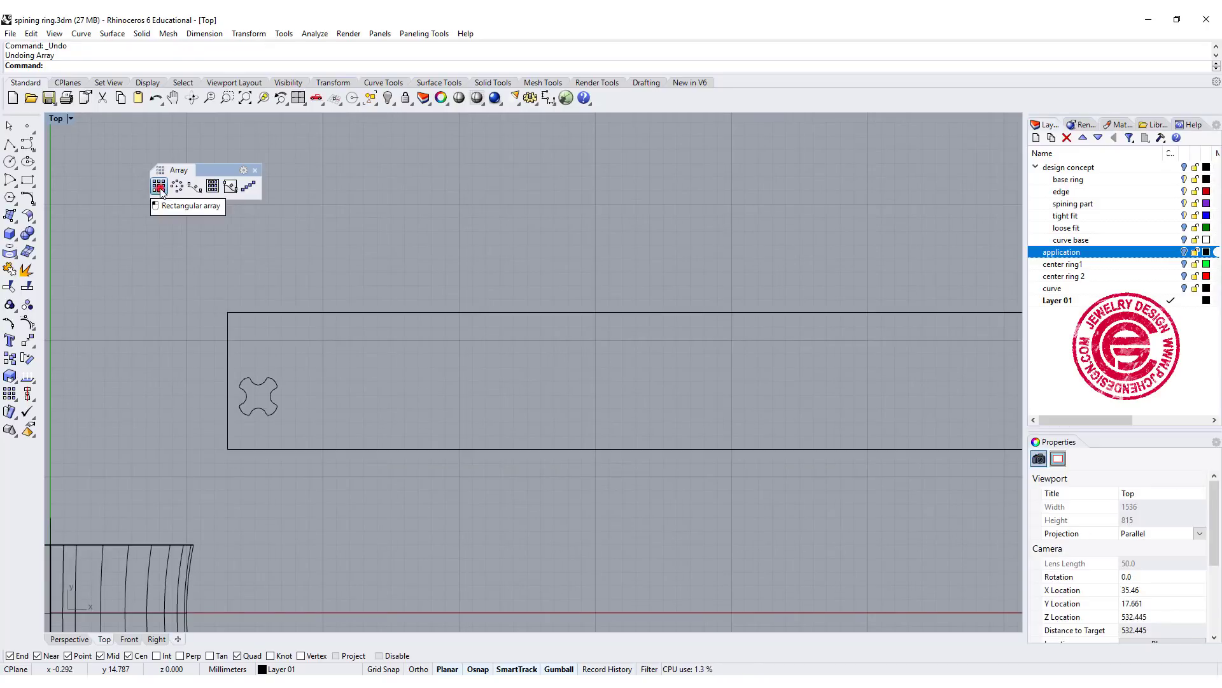
pyautogui.click(159, 186)
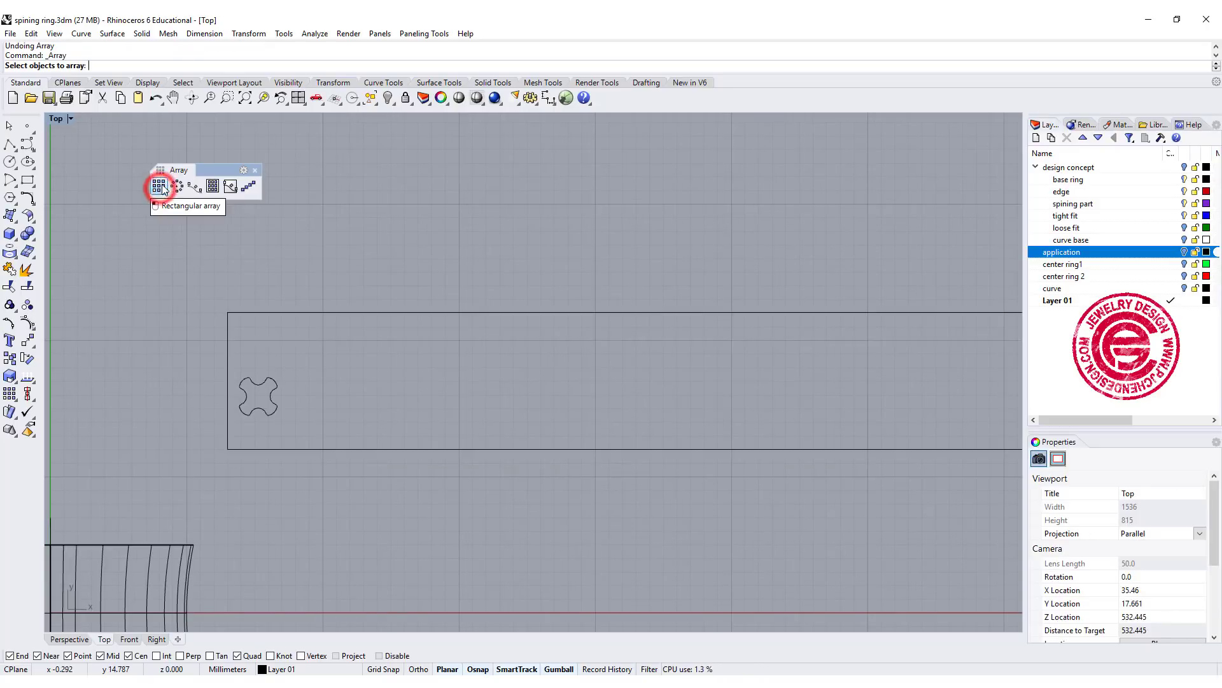
pyautogui.click(265, 394)
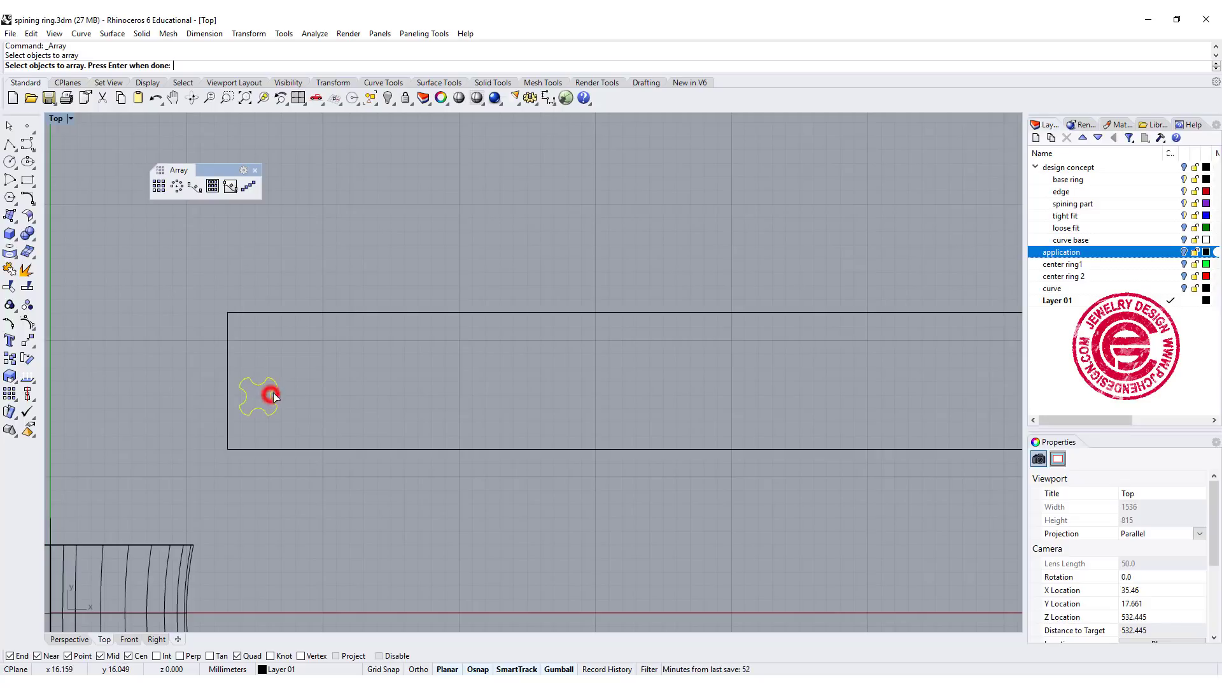
pyautogui.press('Return')
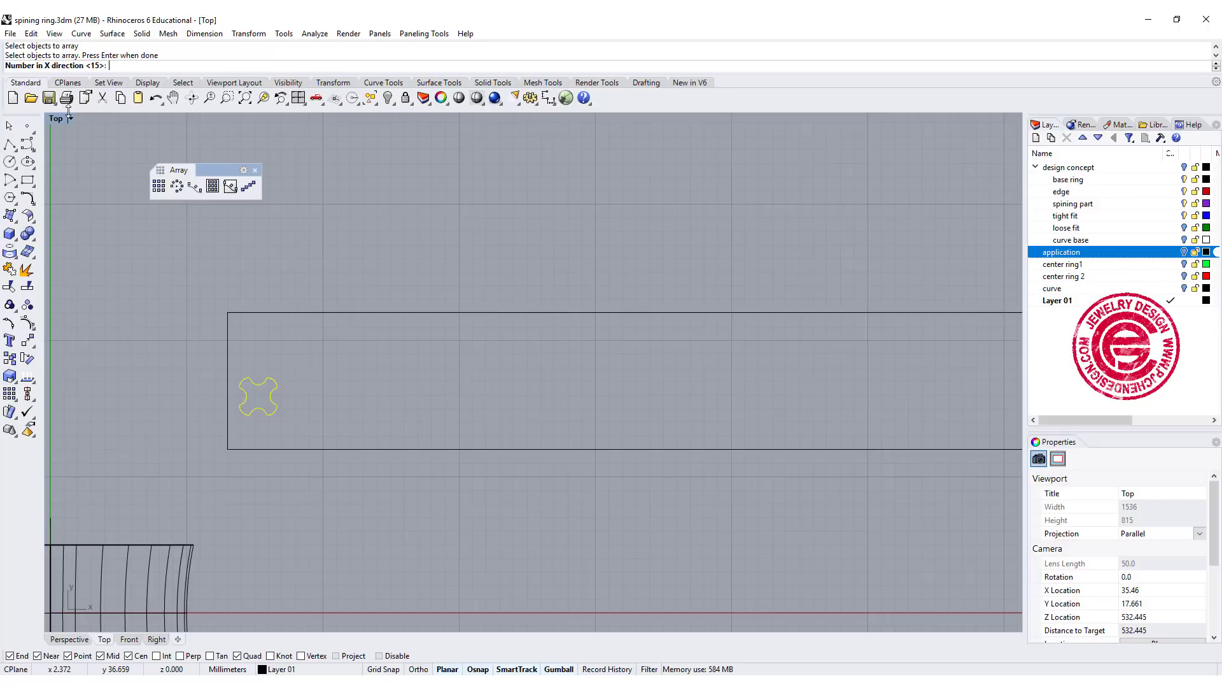
pyautogui.click(114, 66)
pyautogui.press('Return')
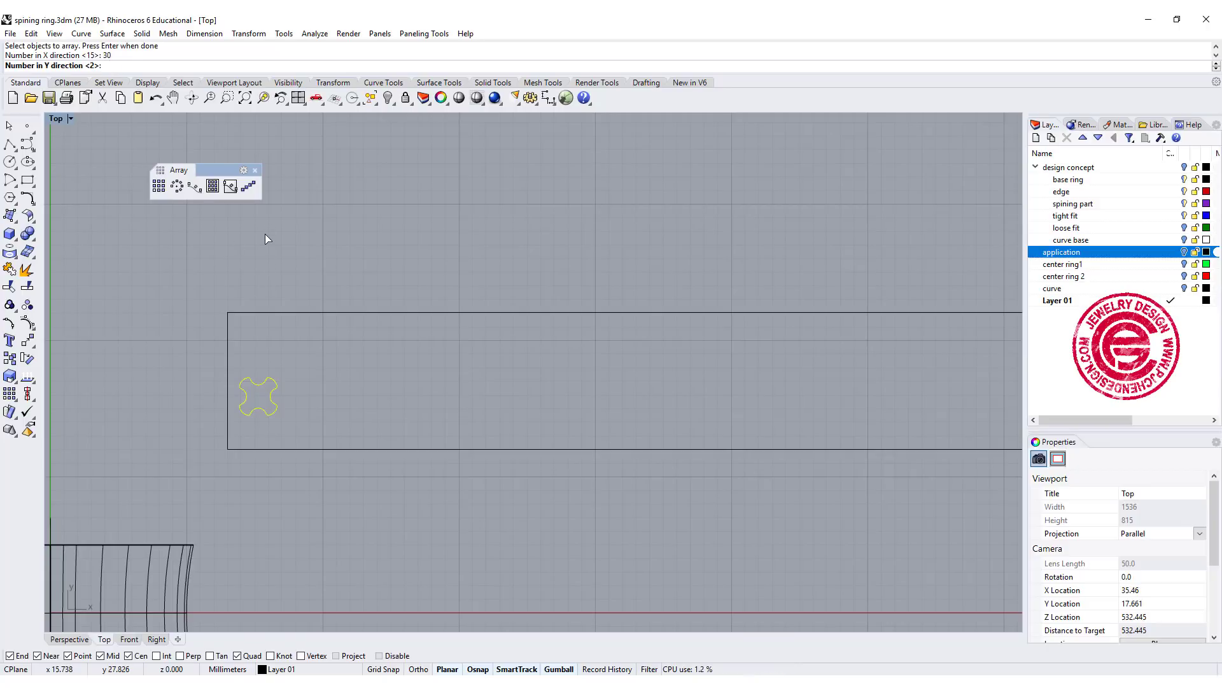
pyautogui.write('2')
pyautogui.press('Return')
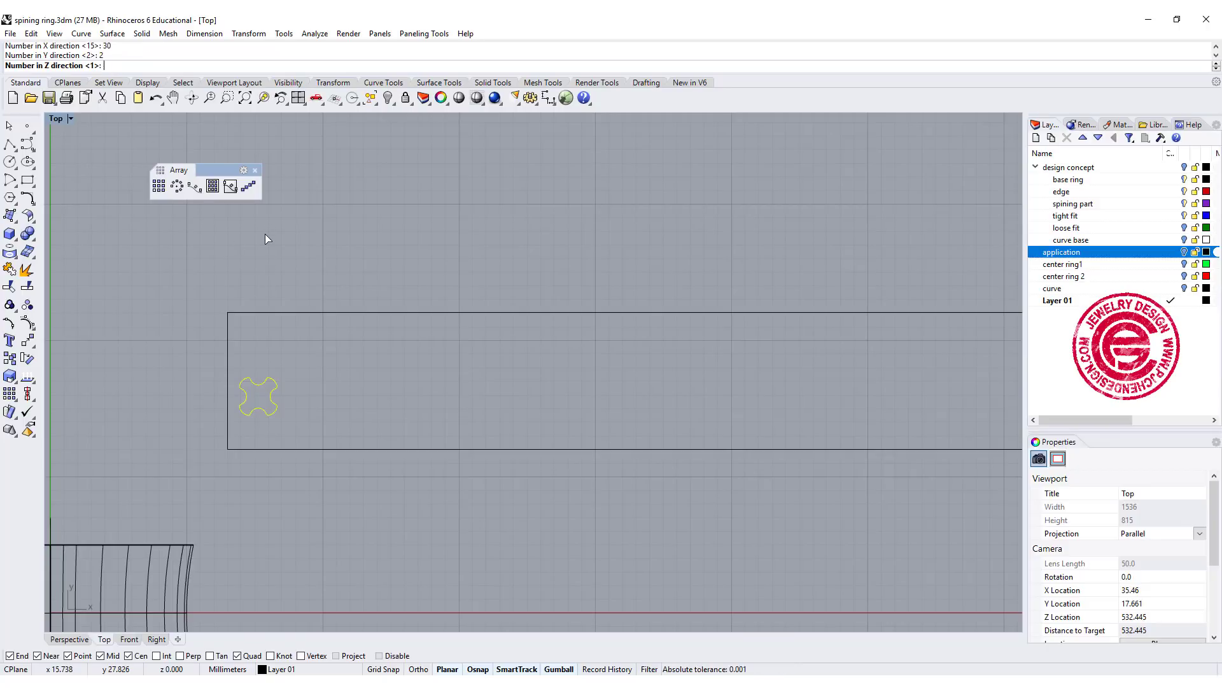
pyautogui.press('Return')
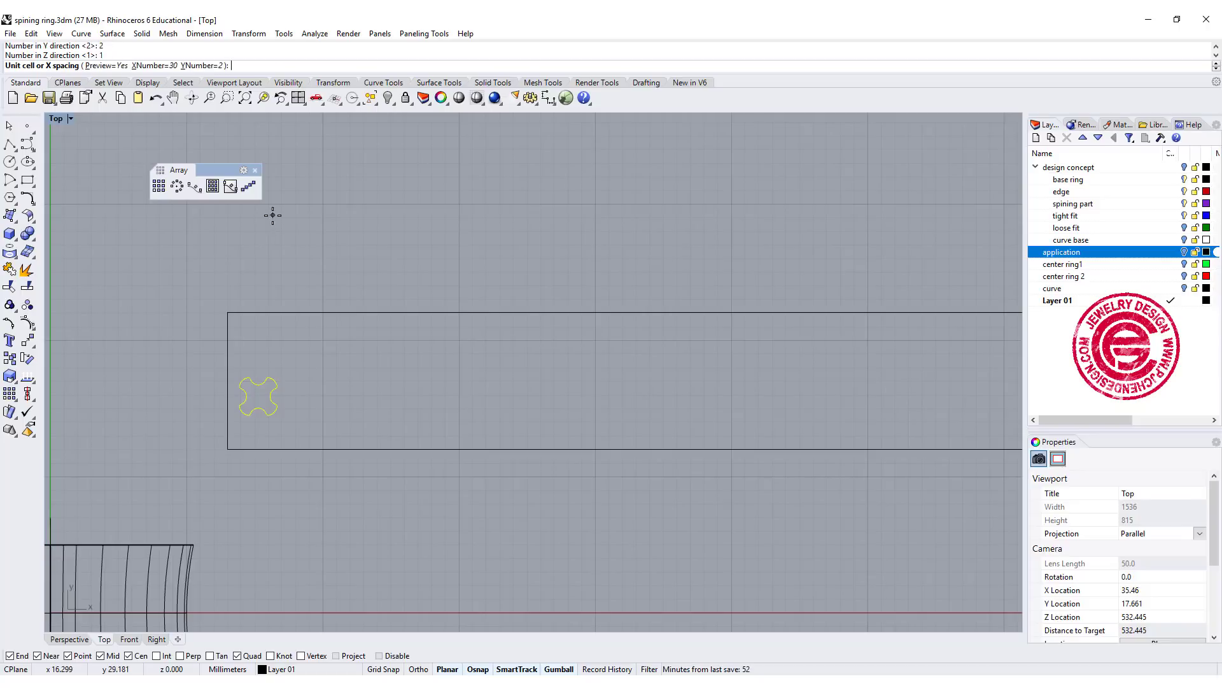
pyautogui.press('Return')
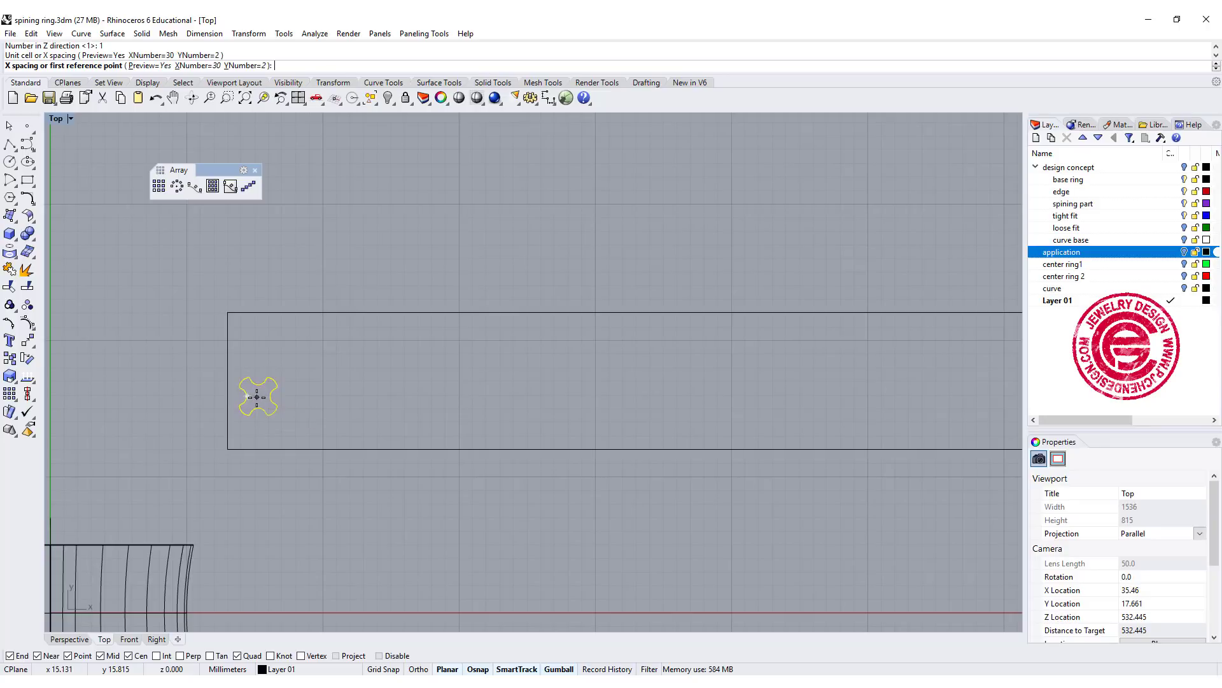
# Pick the array's X and Y spacing from the cross shape's points and accept it
pyautogui.click(258, 395)
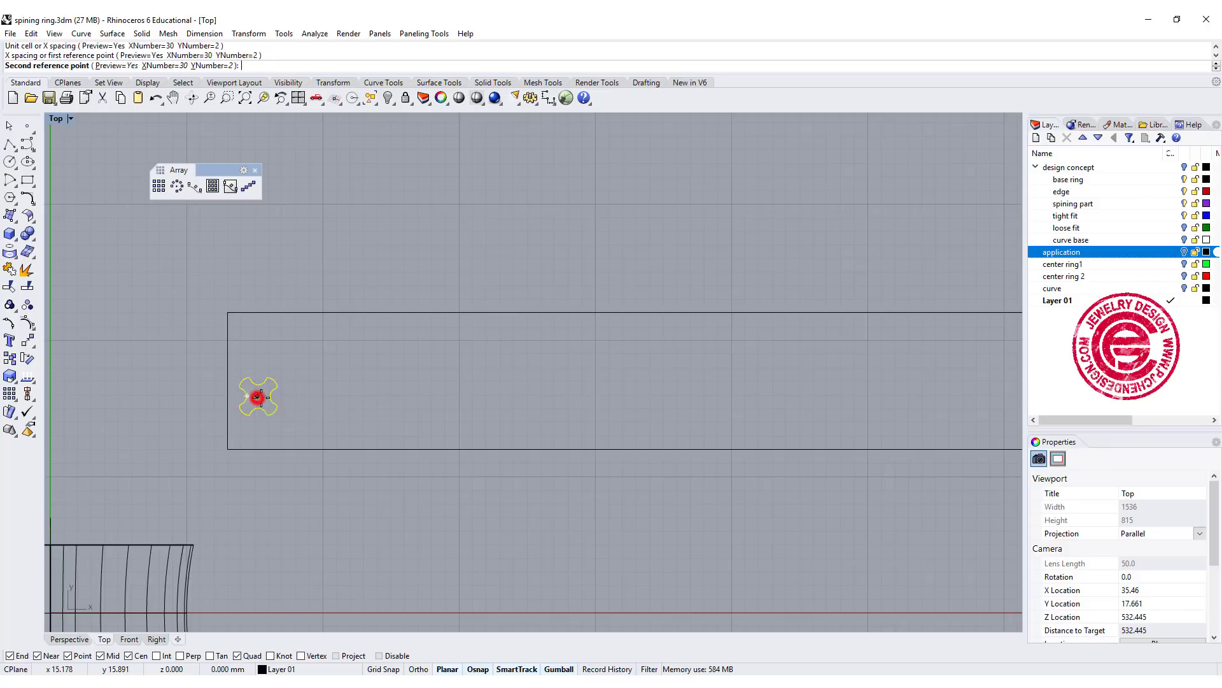
pyautogui.click(306, 393)
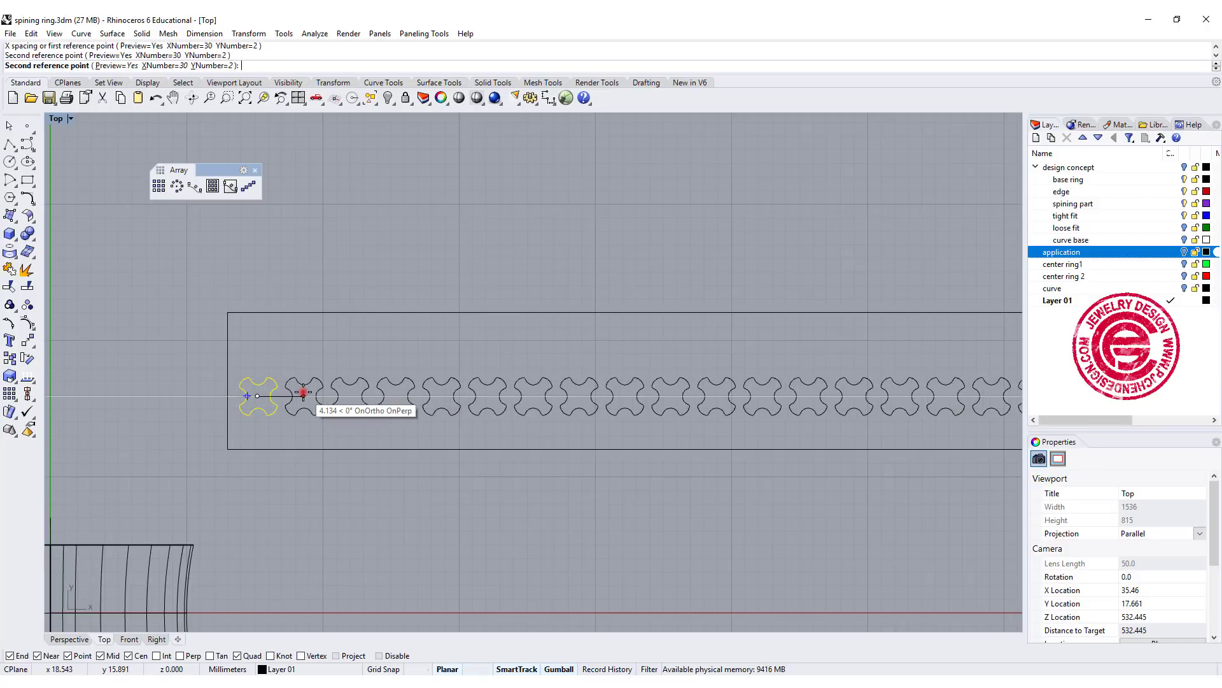
pyautogui.click(257, 395)
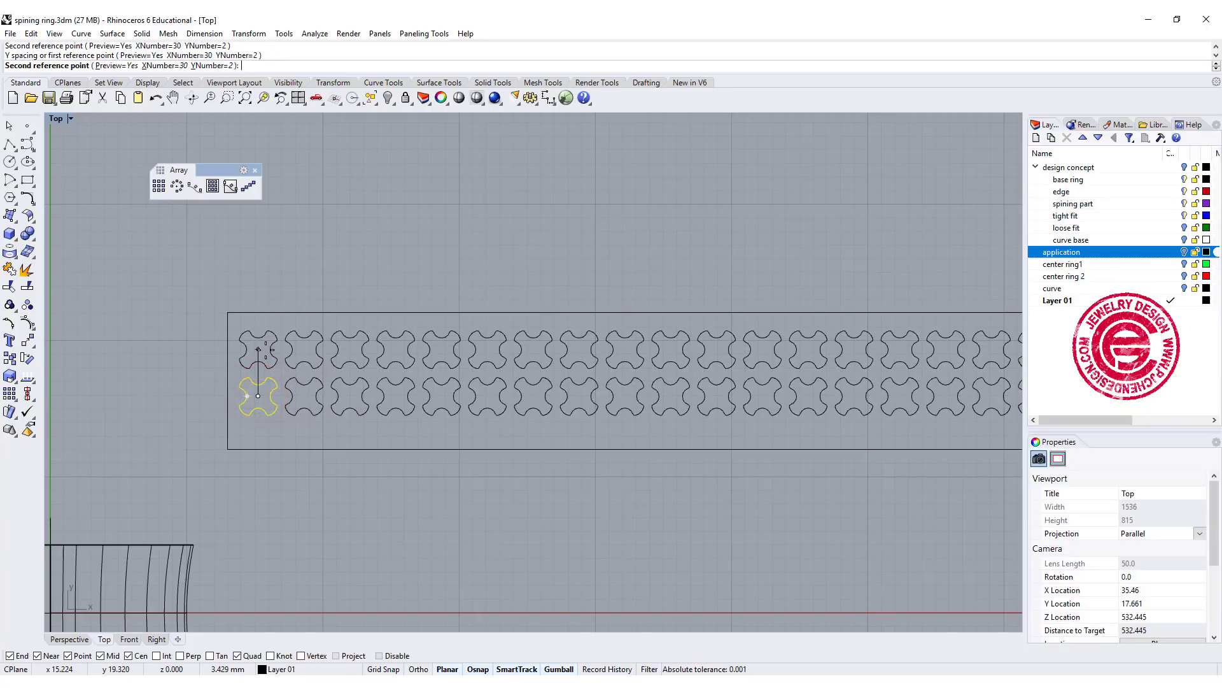
pyautogui.click(265, 351)
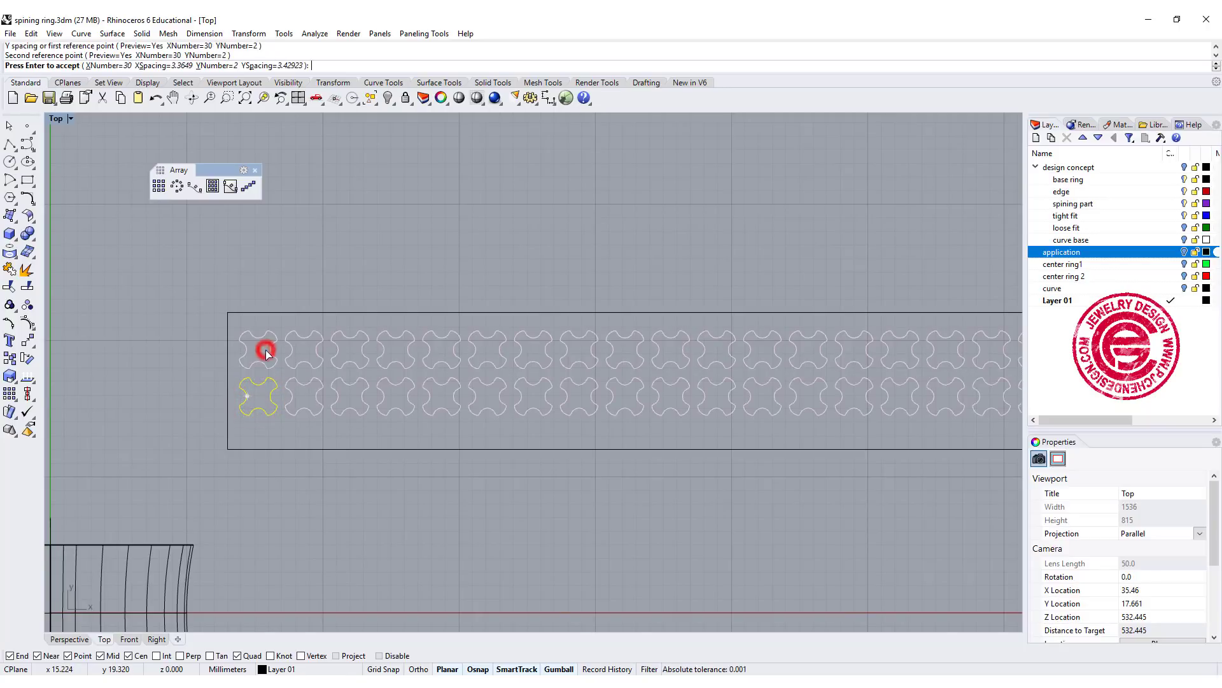
pyautogui.scroll(-3, 468, 368)
pyautogui.rightClick(646, 439)
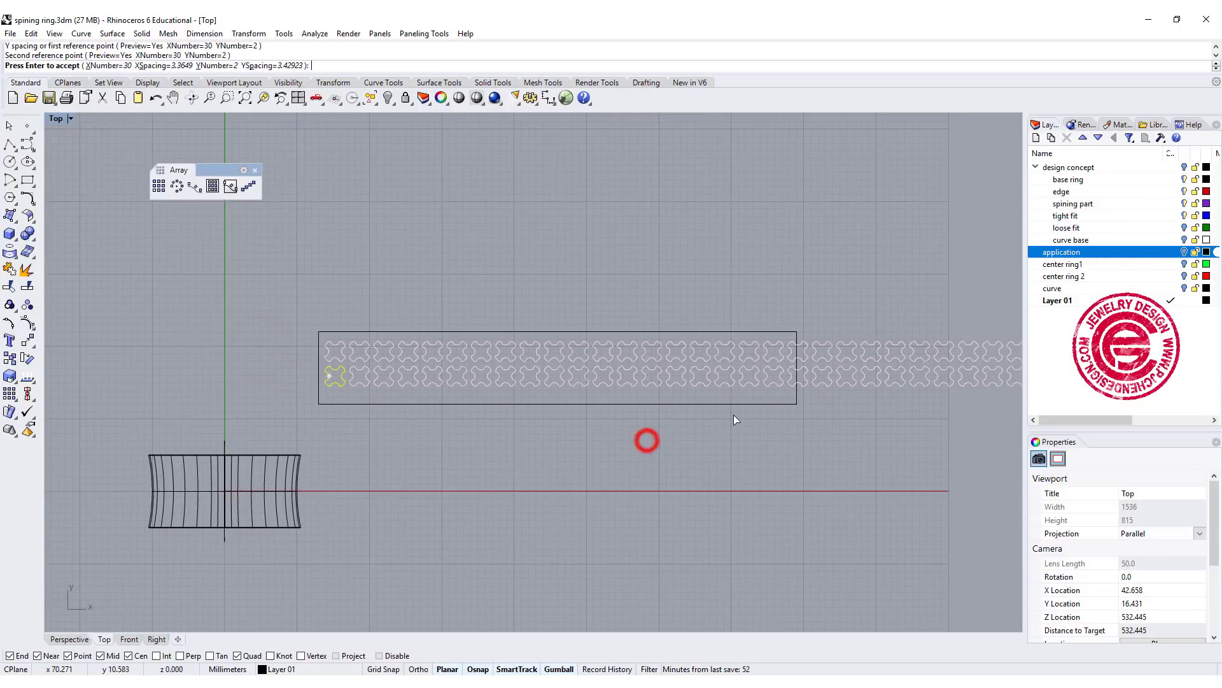
pyautogui.scroll(-1, 847, 429)
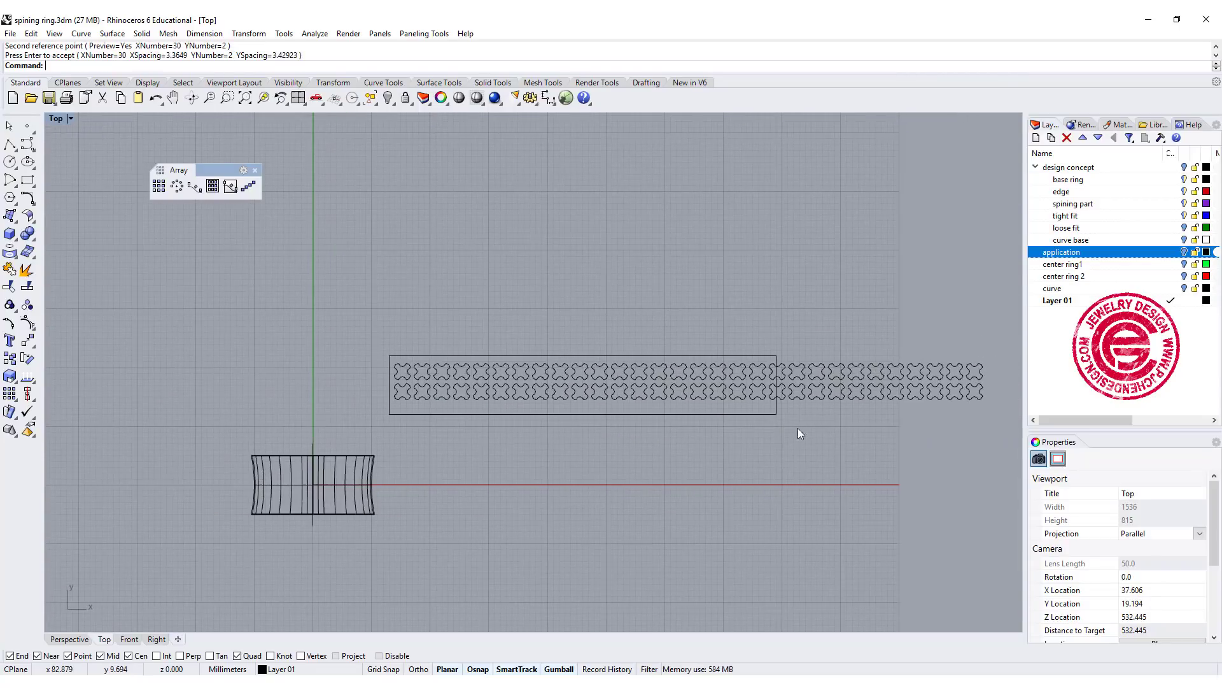
# Delete the surplus right-end copies and window-select the remaining 44 cutout curves
pyautogui.moveTo(566, 425); pyautogui.dragTo(499, 425, button='right')
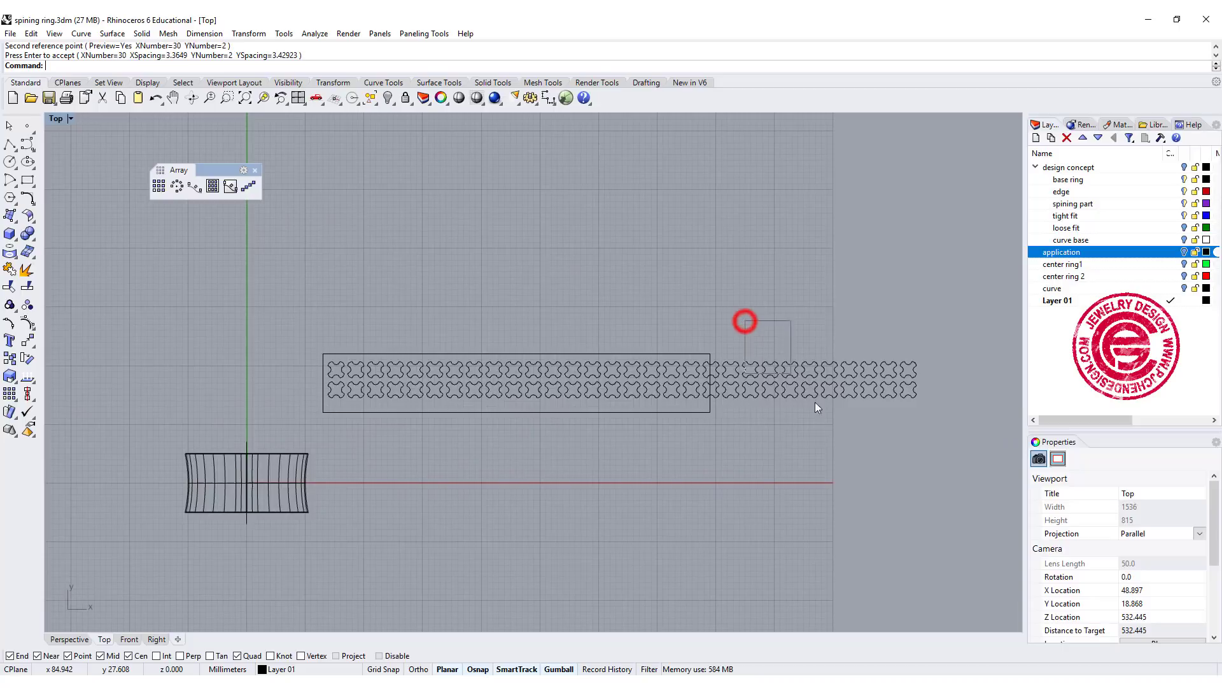
pyautogui.moveTo(746, 322); pyautogui.dragTo(960, 451)
pyautogui.press('Delete')
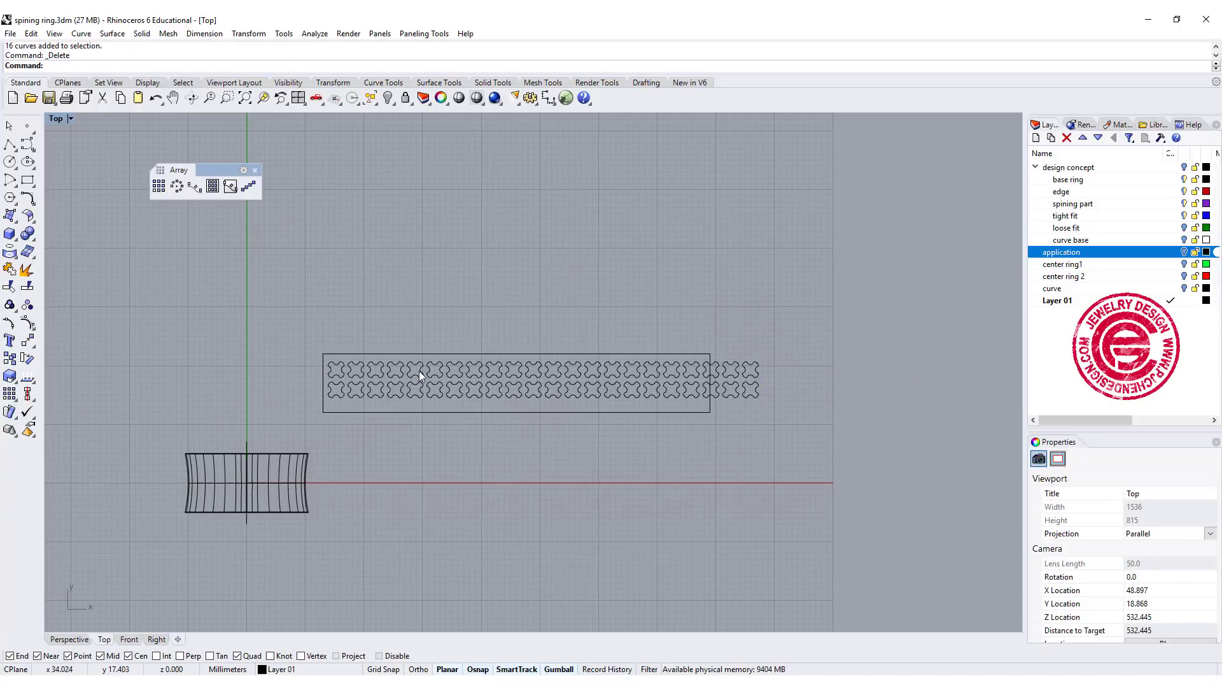
pyautogui.moveTo(284, 320); pyautogui.dragTo(792, 403)
pyautogui.moveTo(573, 363); pyautogui.dragTo(580, 323, button='right')
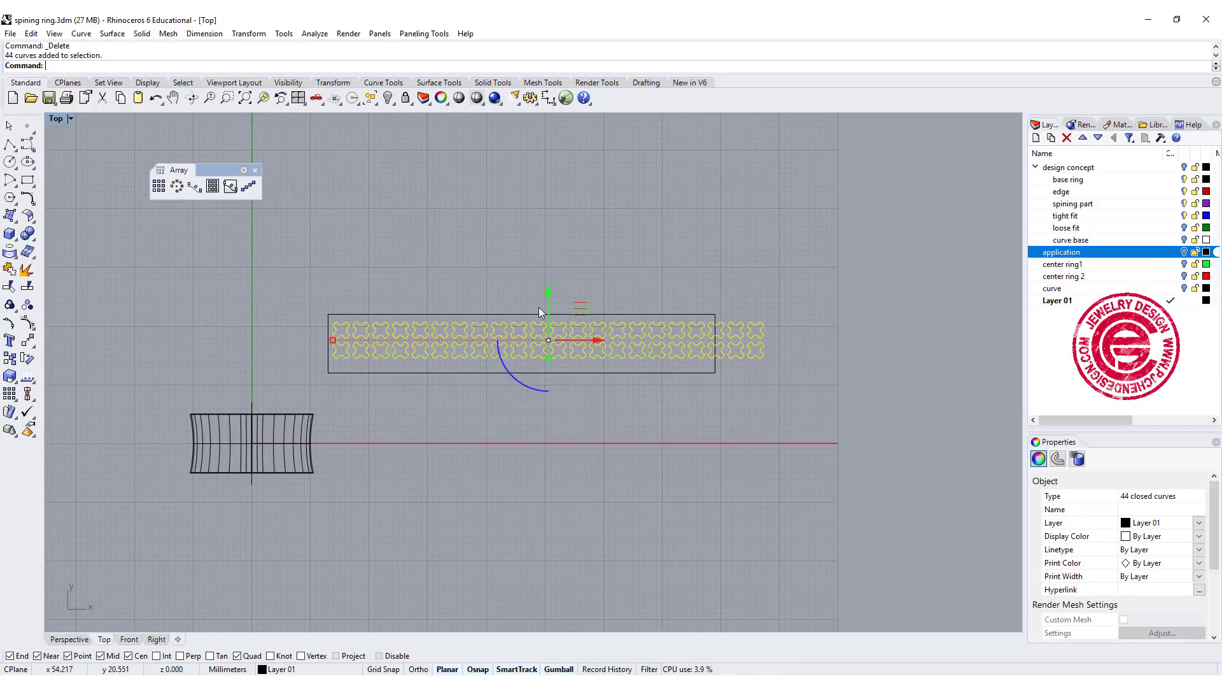
pyautogui.doubleClick(55, 120)
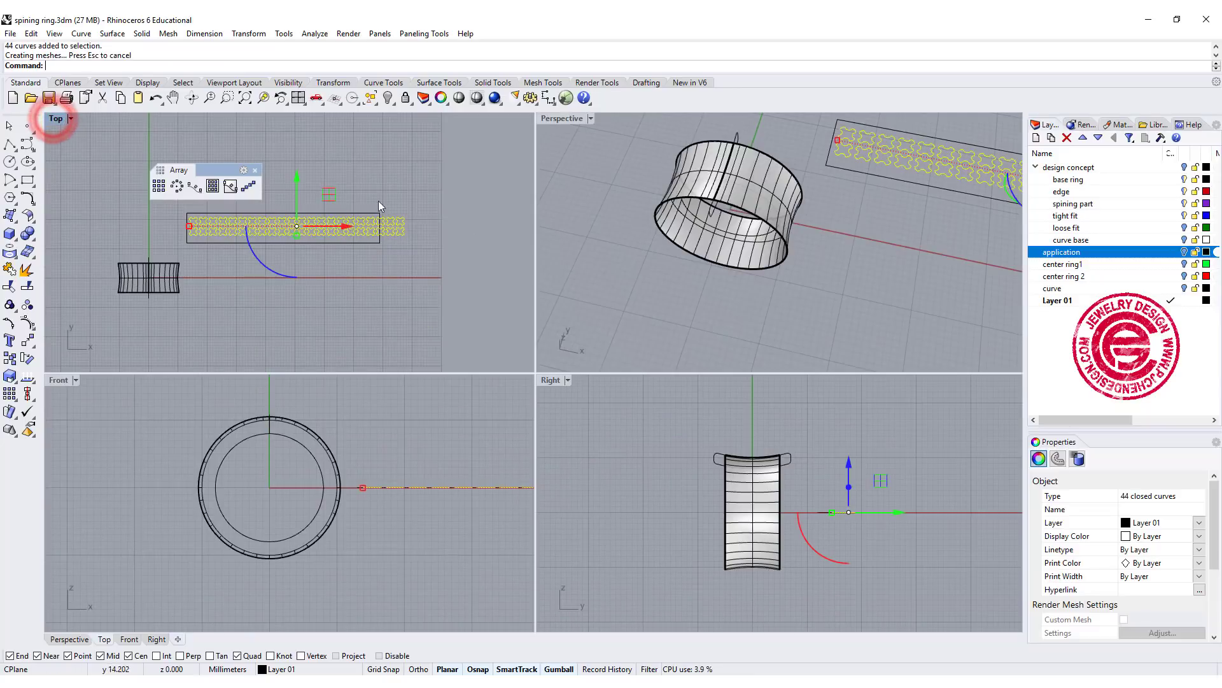
pyautogui.doubleClick(55, 120)
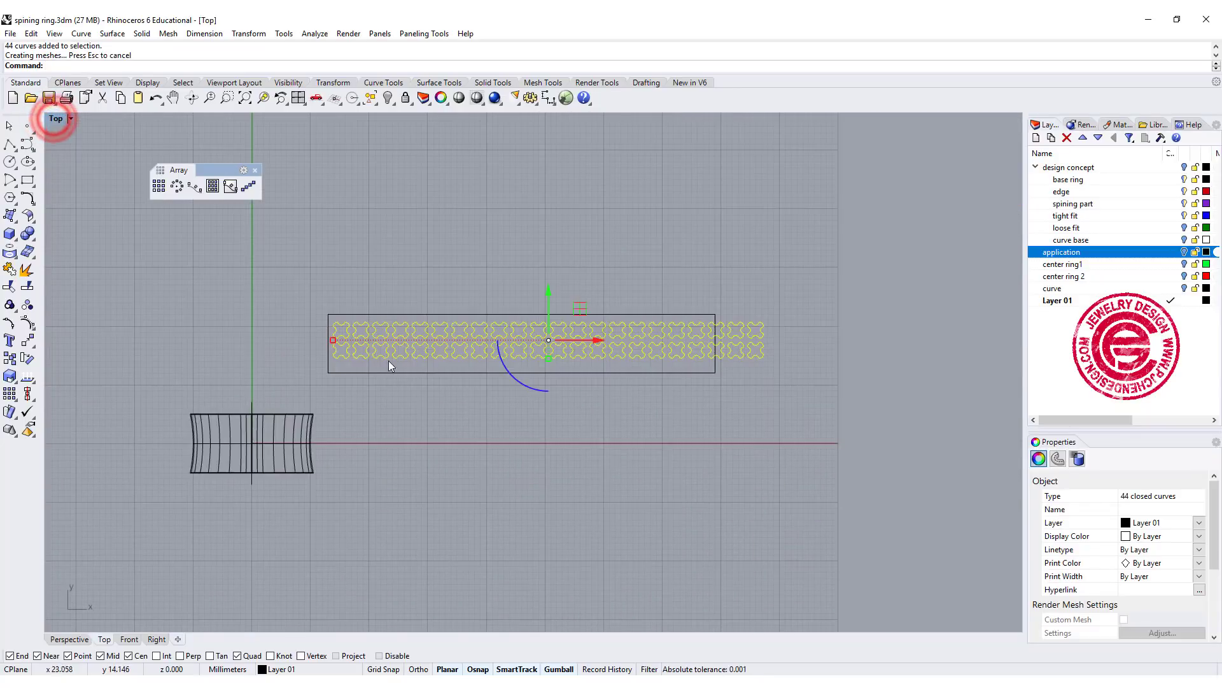
pyautogui.scroll(3, 382, 353)
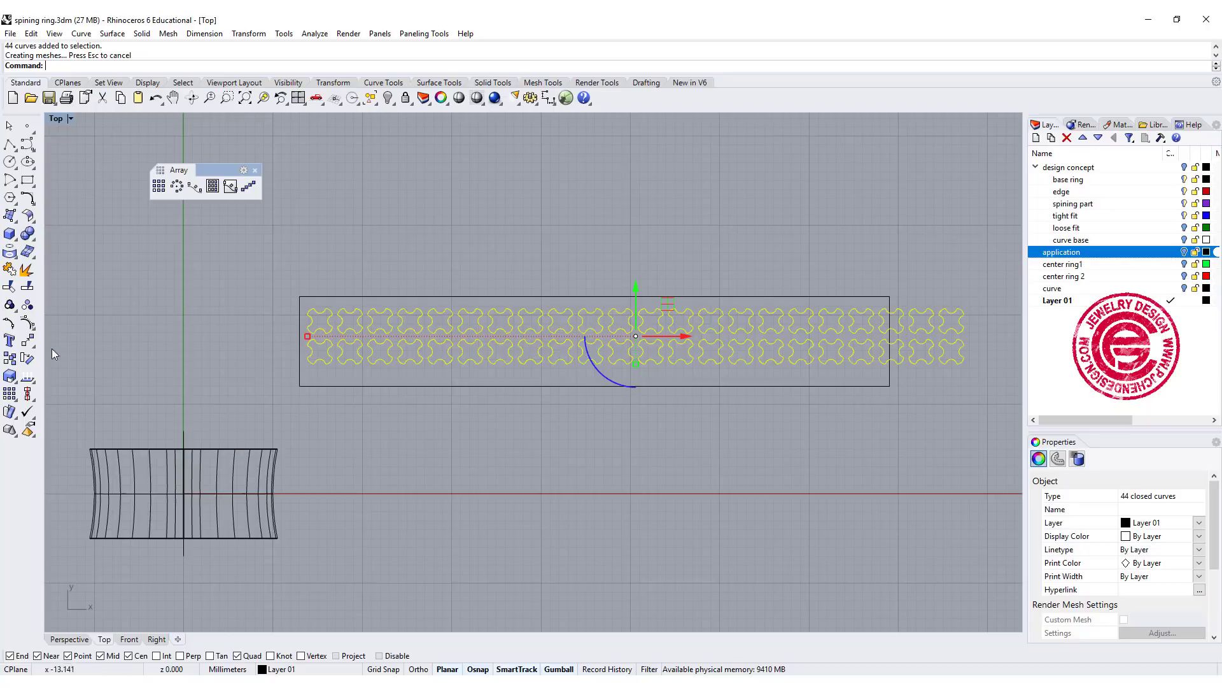
# Group the 44 cutout curves and select the group together with the strip rectangle
pyautogui.click(19, 312)
pyautogui.click(618, 459)
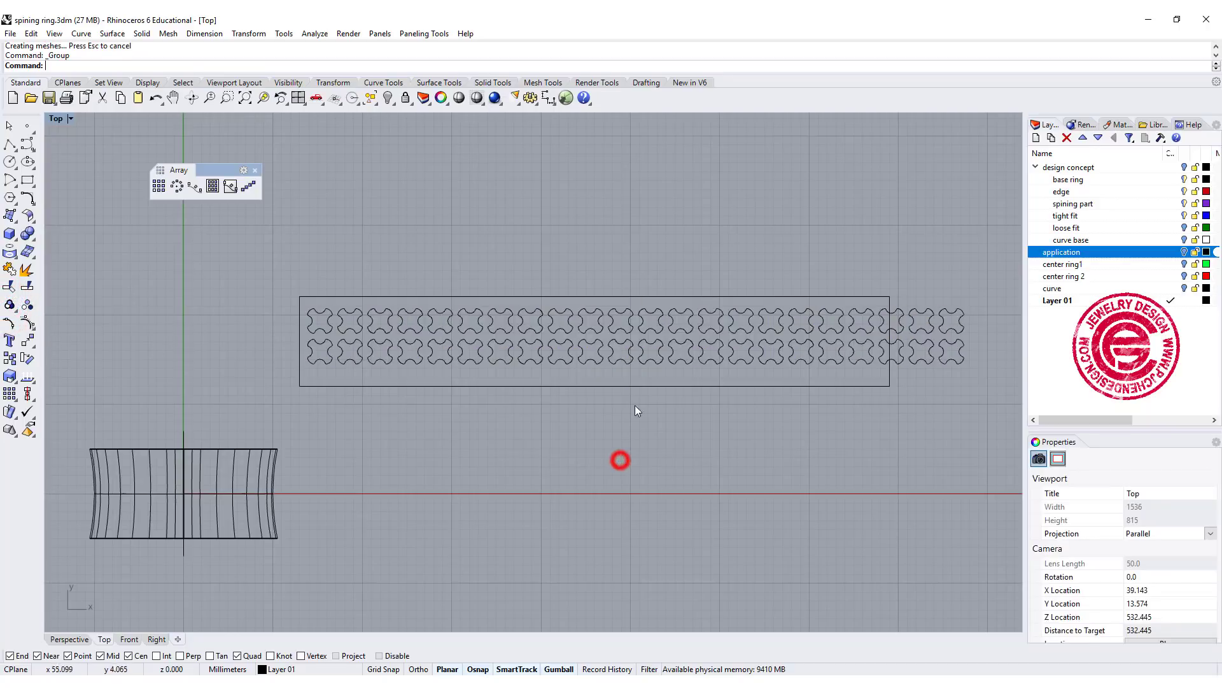
pyautogui.click(581, 354)
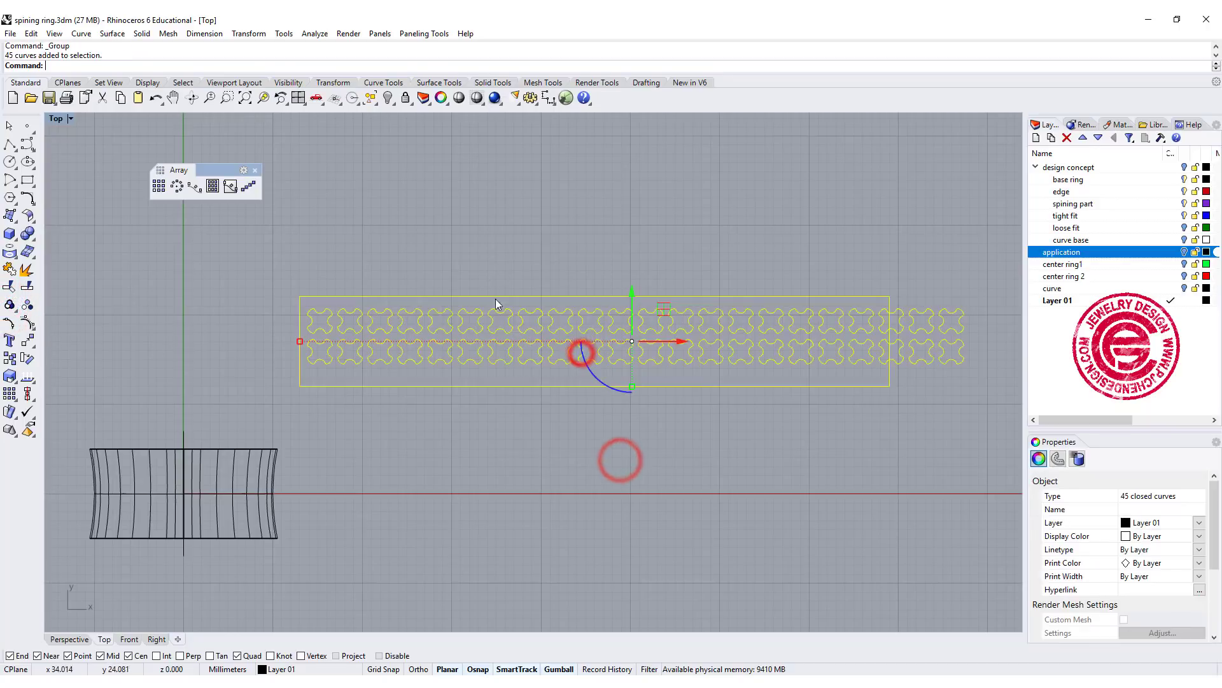
# Centre the cutout group on the strip rectangle with Align Concentric
pyautogui.click(34, 404)
pyautogui.moveTo(57, 393); pyautogui.dragTo(396, 172)
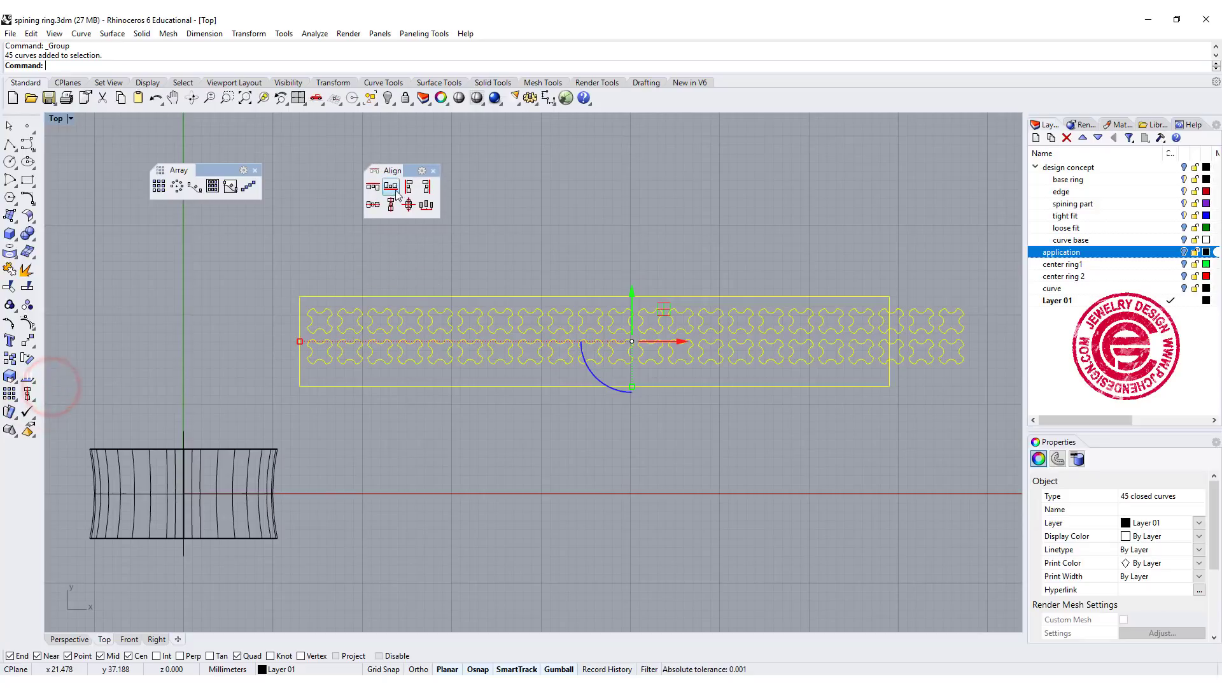
pyautogui.click(409, 204)
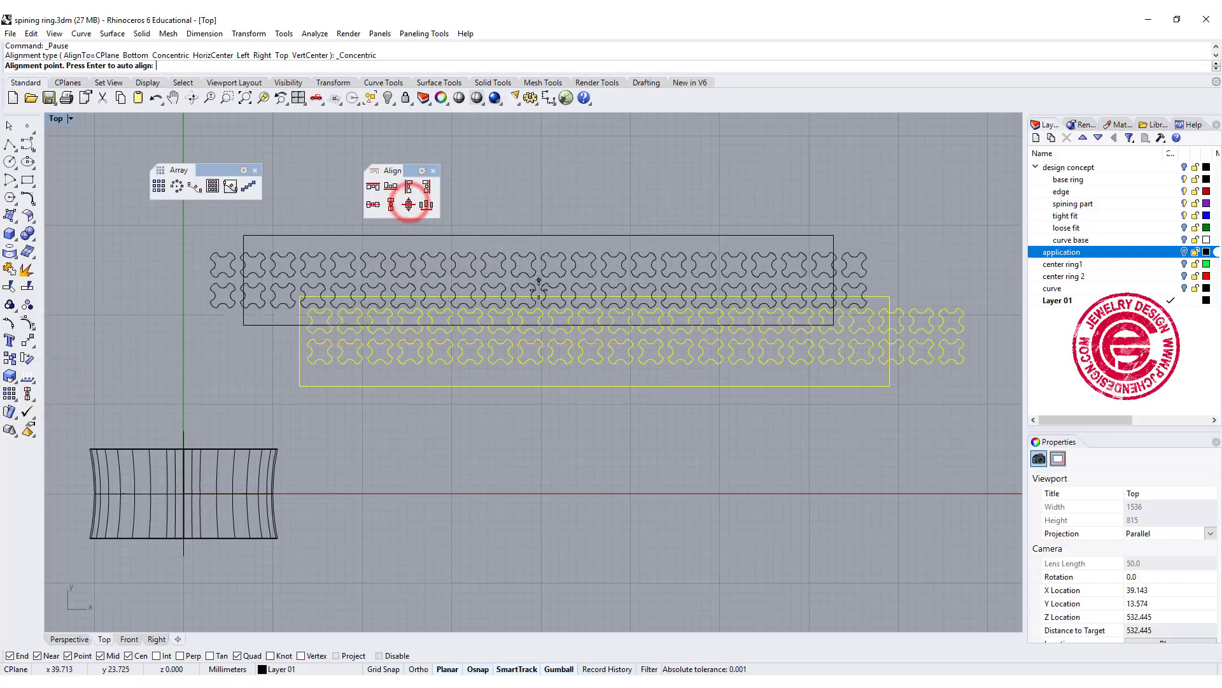
pyautogui.press('Return')
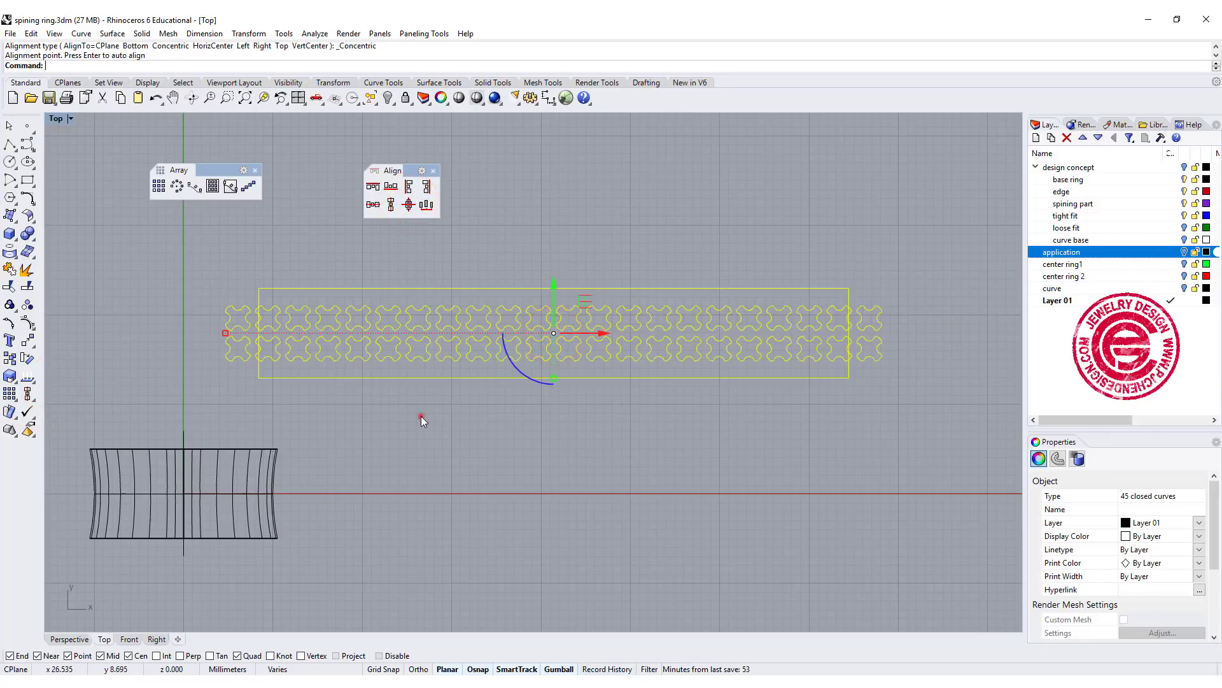
pyautogui.click(421, 415)
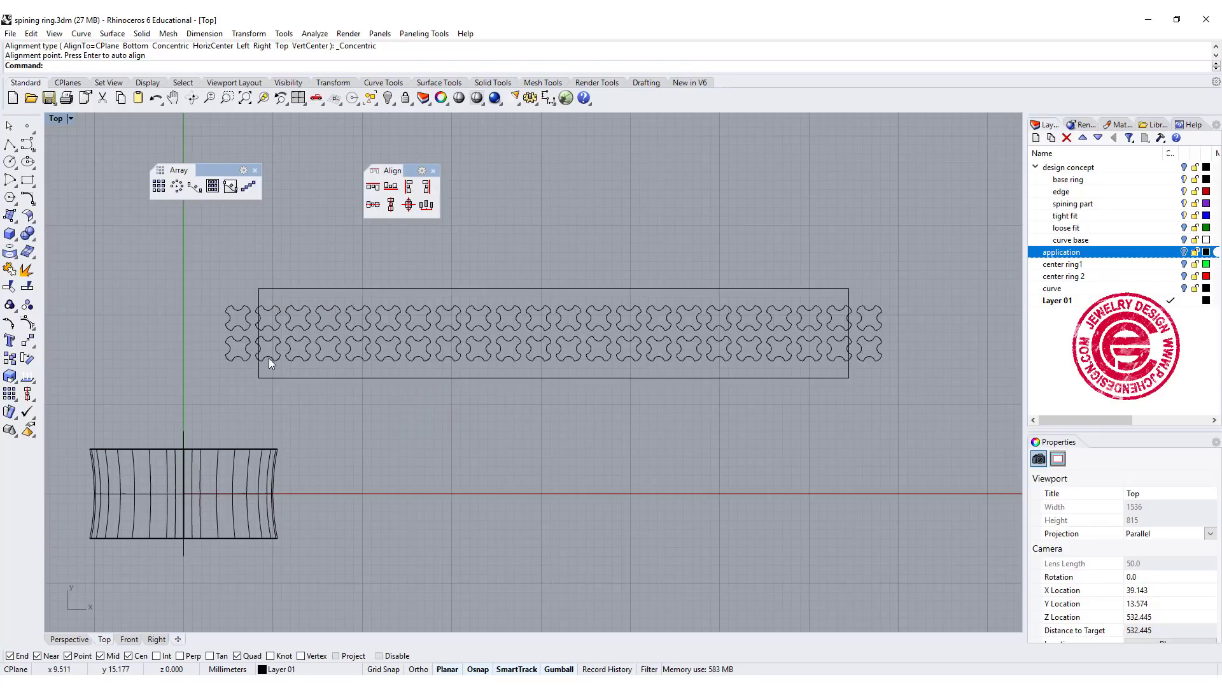
pyautogui.click(871, 355)
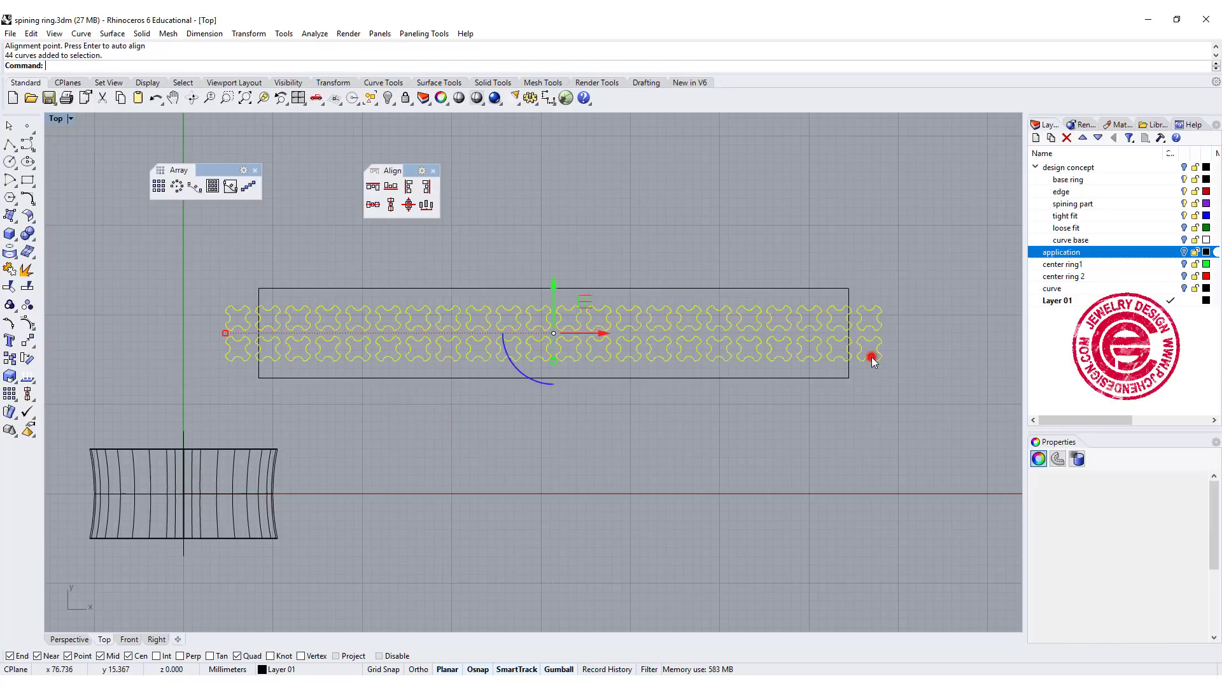
# Delete the two overhanging cutout shapes at each end of the strip
pyautogui.press('Escape')
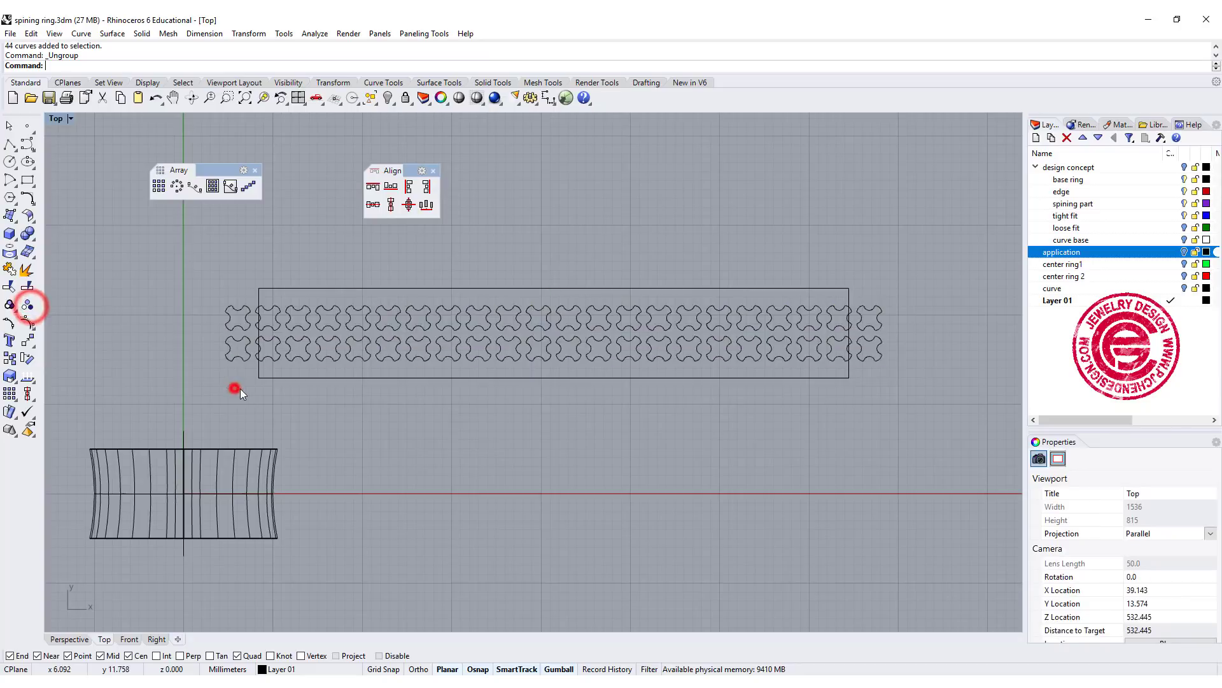
pyautogui.moveTo(216, 392); pyautogui.dragTo(244, 305)
pyautogui.press('Delete')
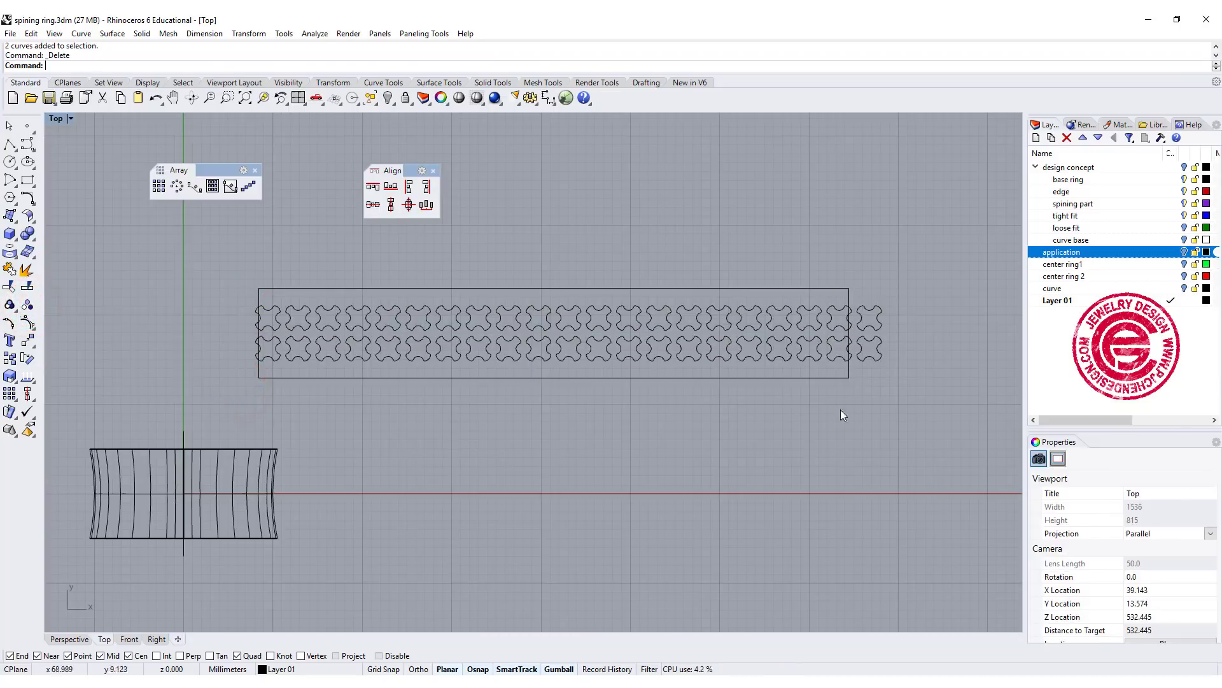
pyautogui.moveTo(900, 382); pyautogui.dragTo(869, 295)
pyautogui.press('Delete')
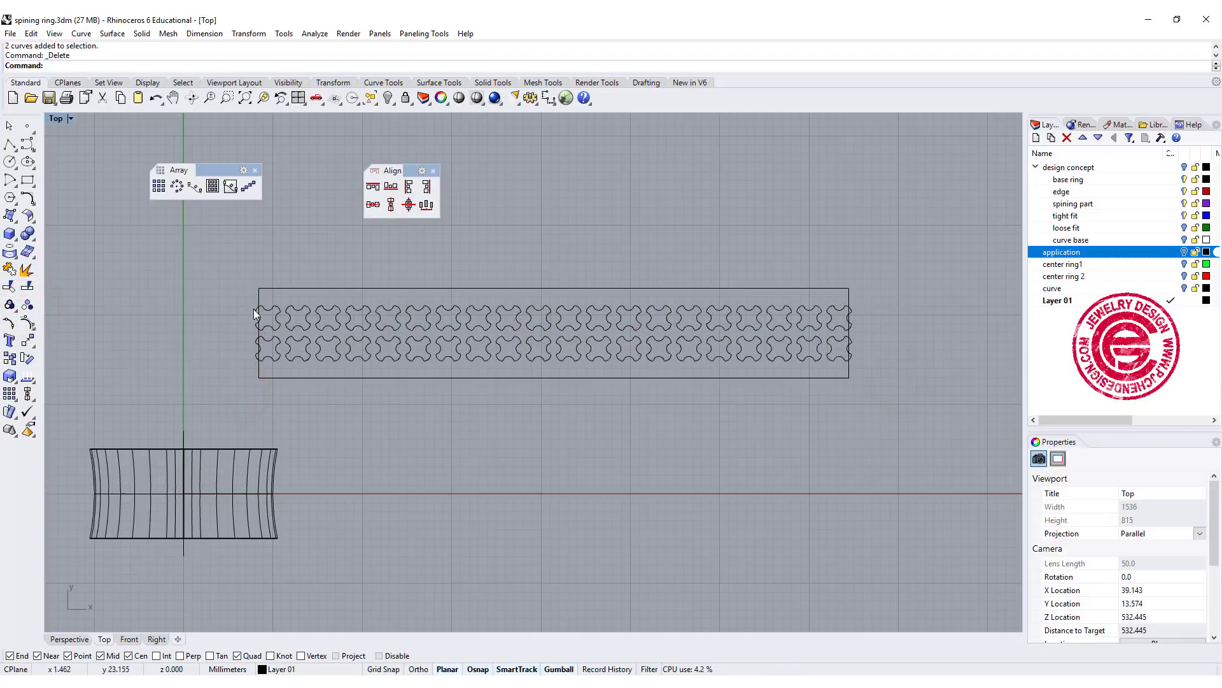
# Nudge the strip rectangle slightly left with the gumball
pyautogui.click(439, 379)
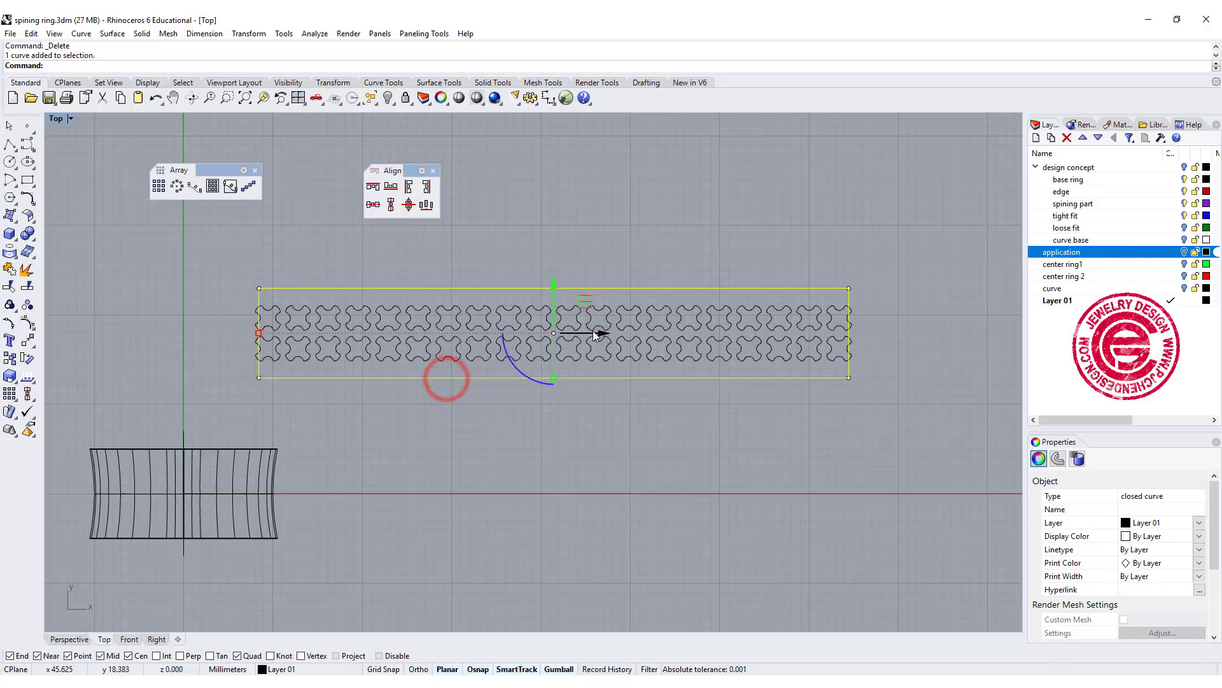
pyautogui.moveTo(601, 331); pyautogui.dragTo(593, 332)
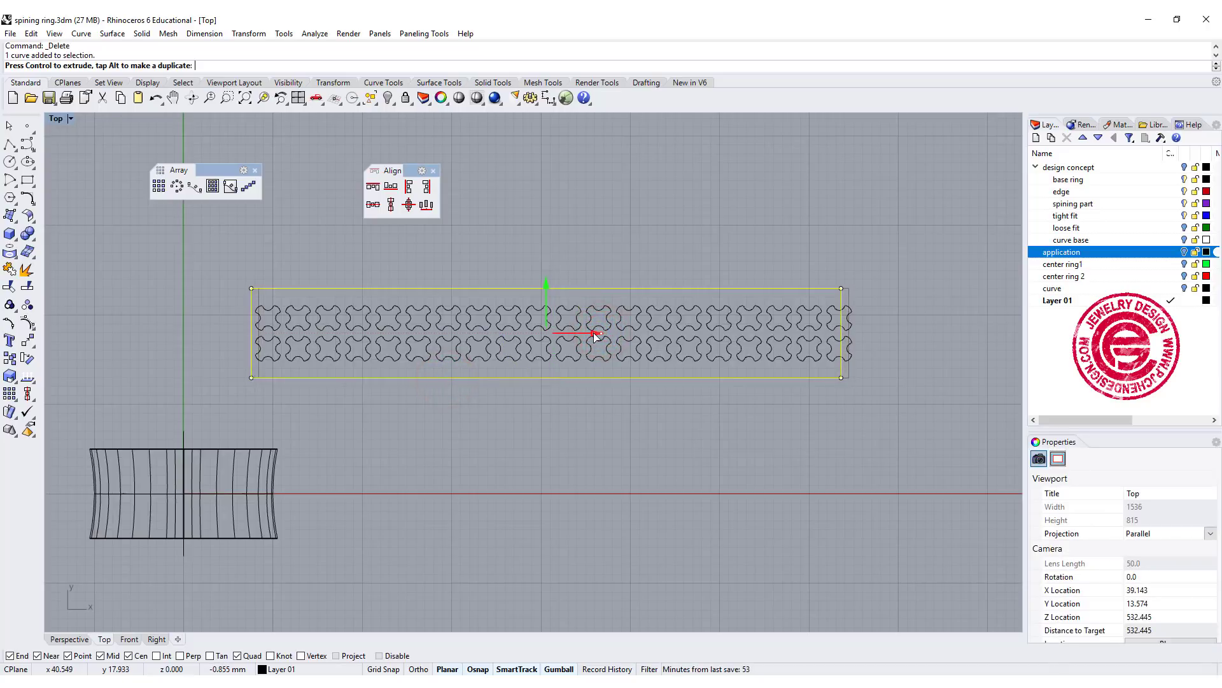
pyautogui.scroll(3, 391, 304)
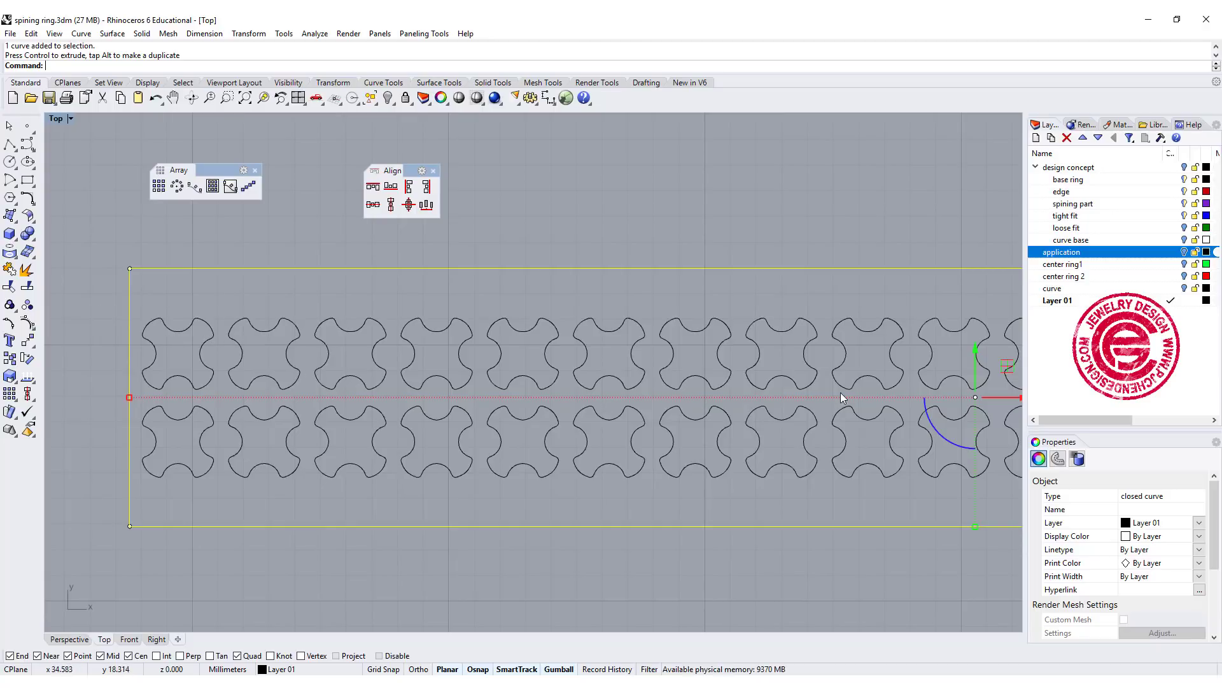
pyautogui.moveTo(831, 394); pyautogui.dragTo(732, 405, button='right')
pyautogui.scroll(-1, 726, 406)
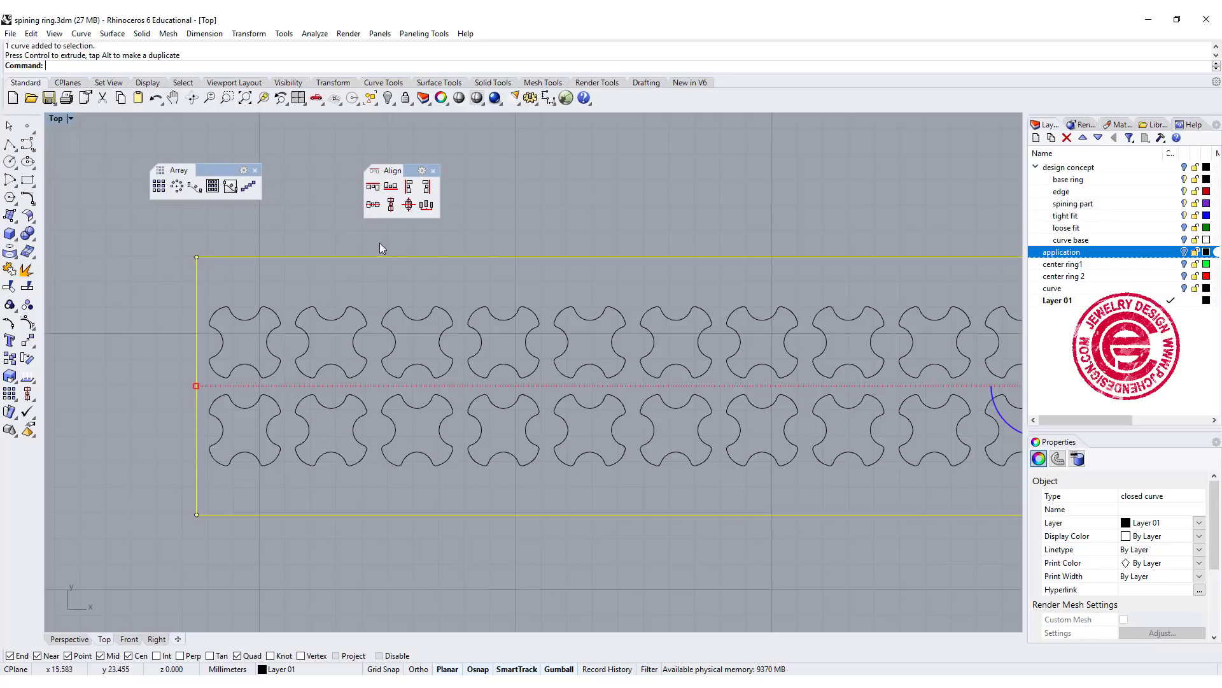
# Measure the 0.58 gap between two crosses with a linear dimension
pyautogui.press('Escape')
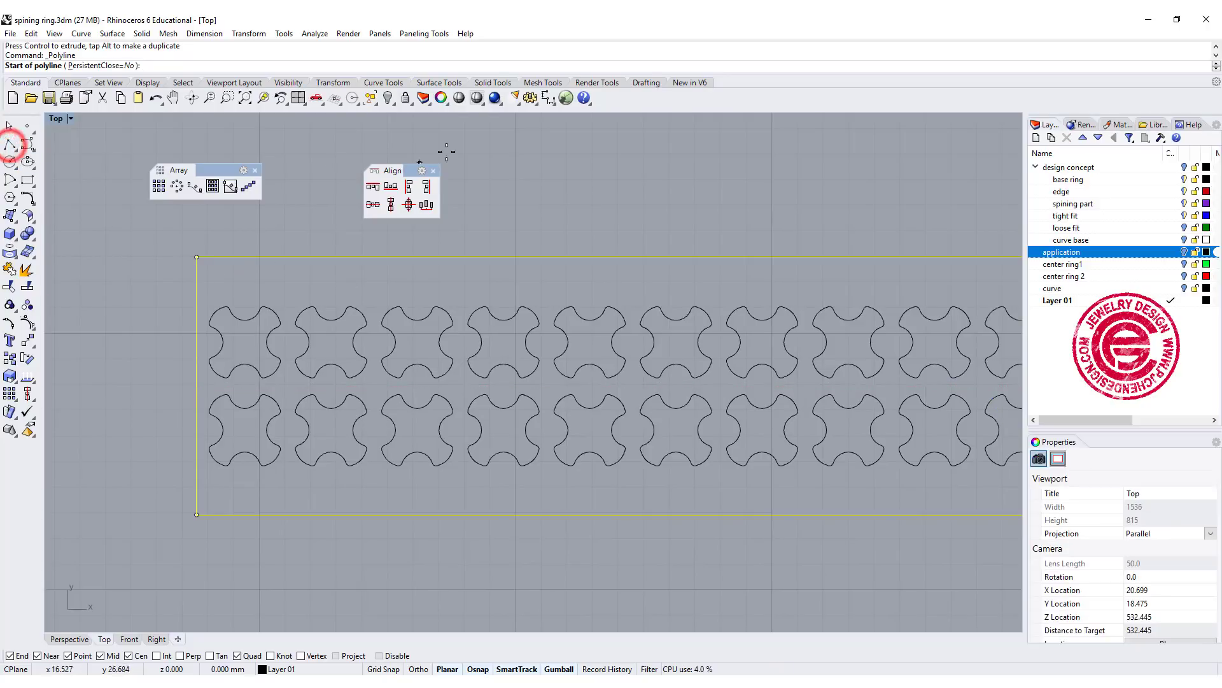
pyautogui.click(552, 98)
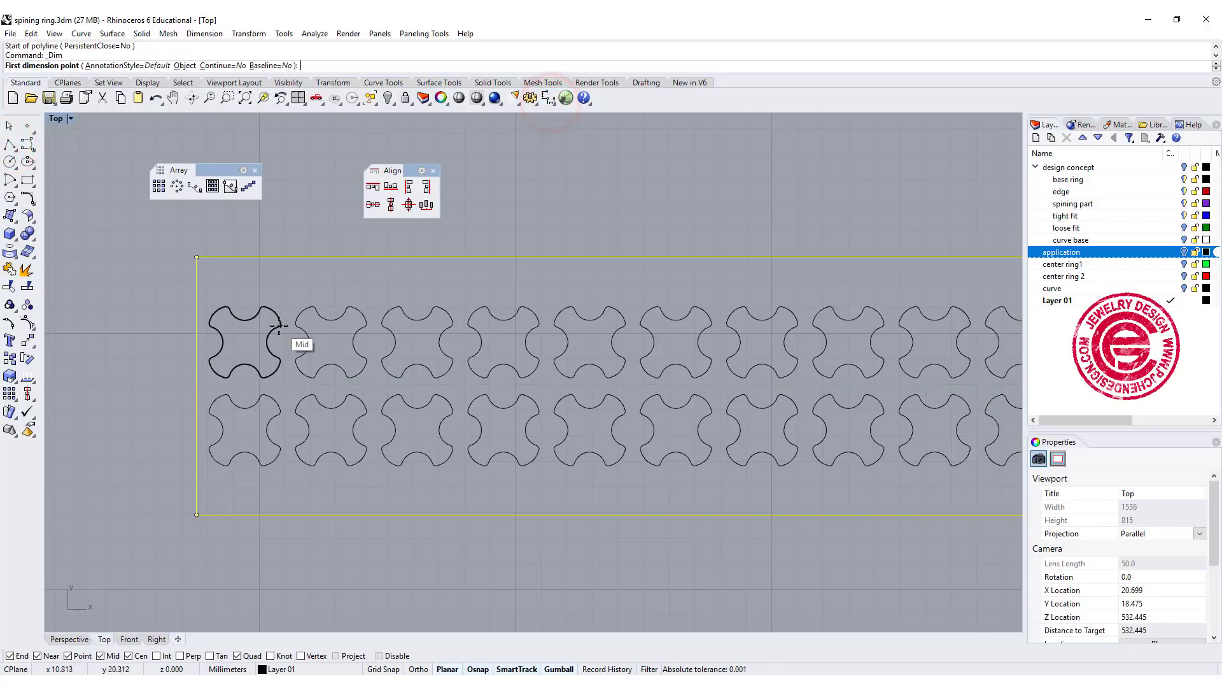
pyautogui.scroll(6, 280, 327)
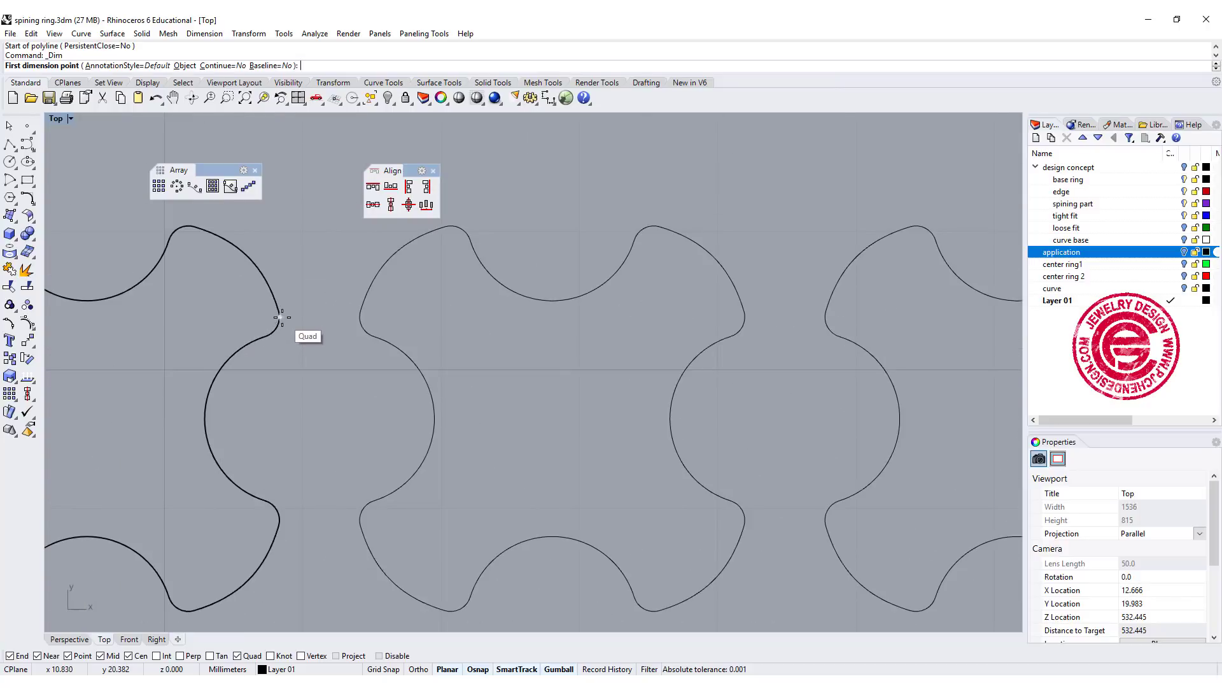
pyautogui.click(283, 317)
pyautogui.click(373, 333)
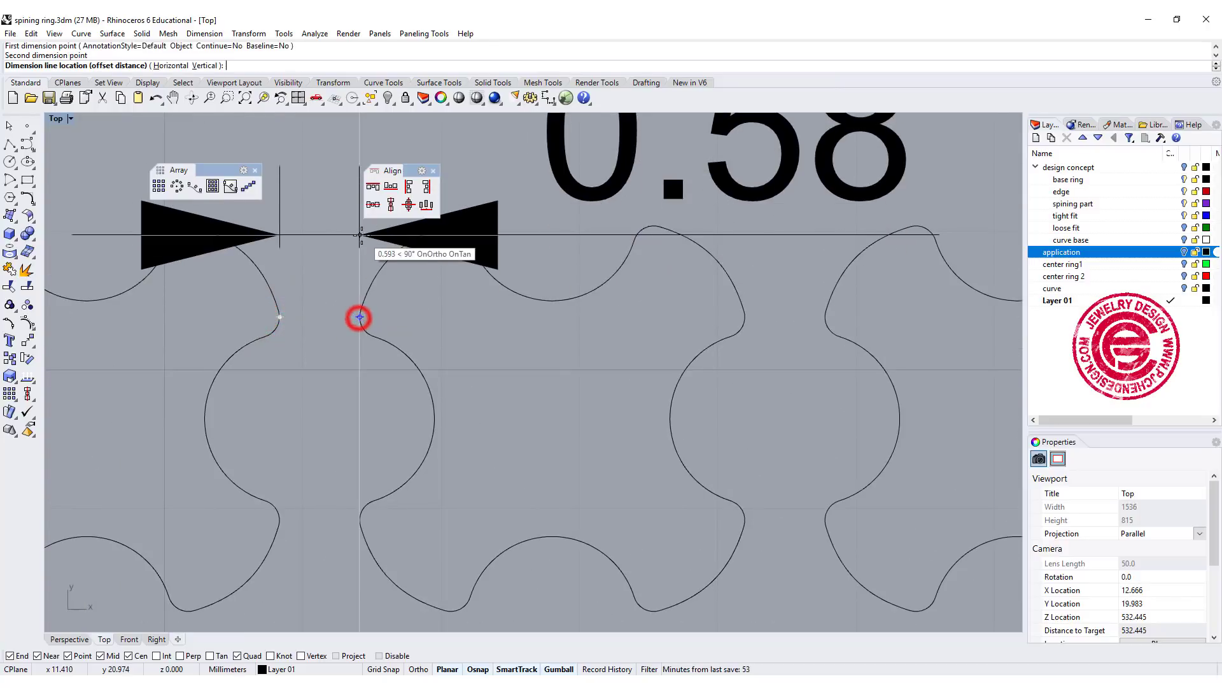
pyautogui.scroll(-4, 359, 315)
pyautogui.scroll(-1, 361, 290)
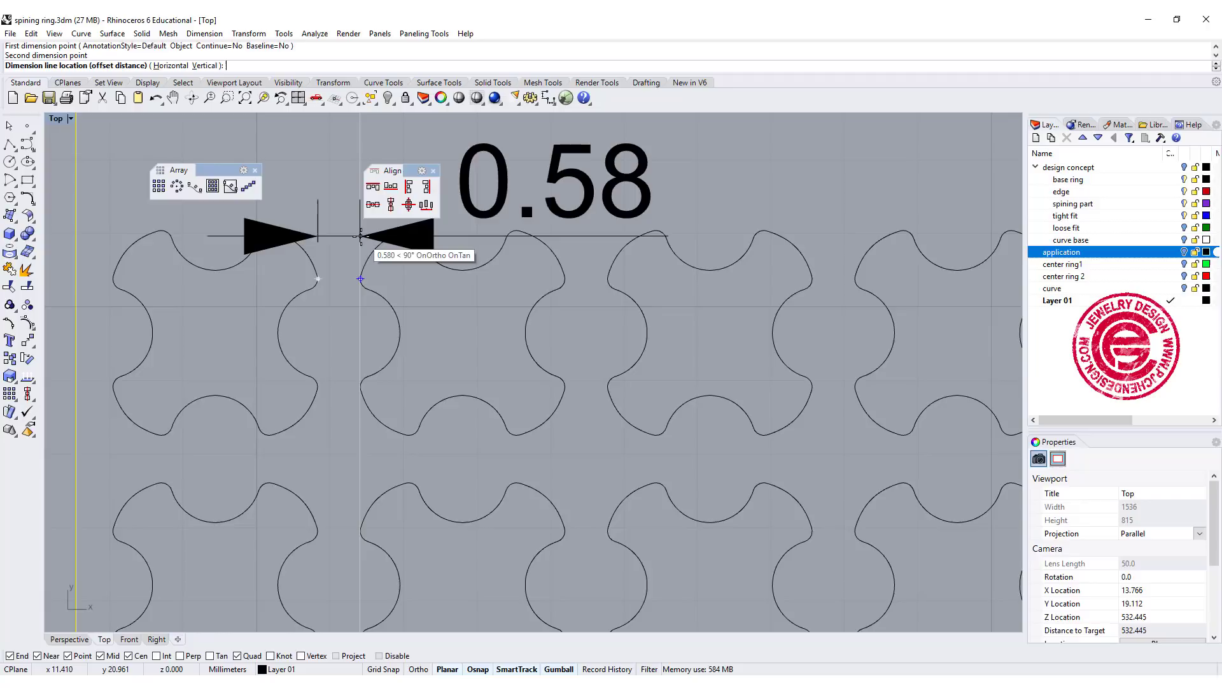
pyautogui.press('Escape')
# Draw a half-gap (0.58/2) helper polyline from the first cross's side point
pyautogui.click(358, 296)
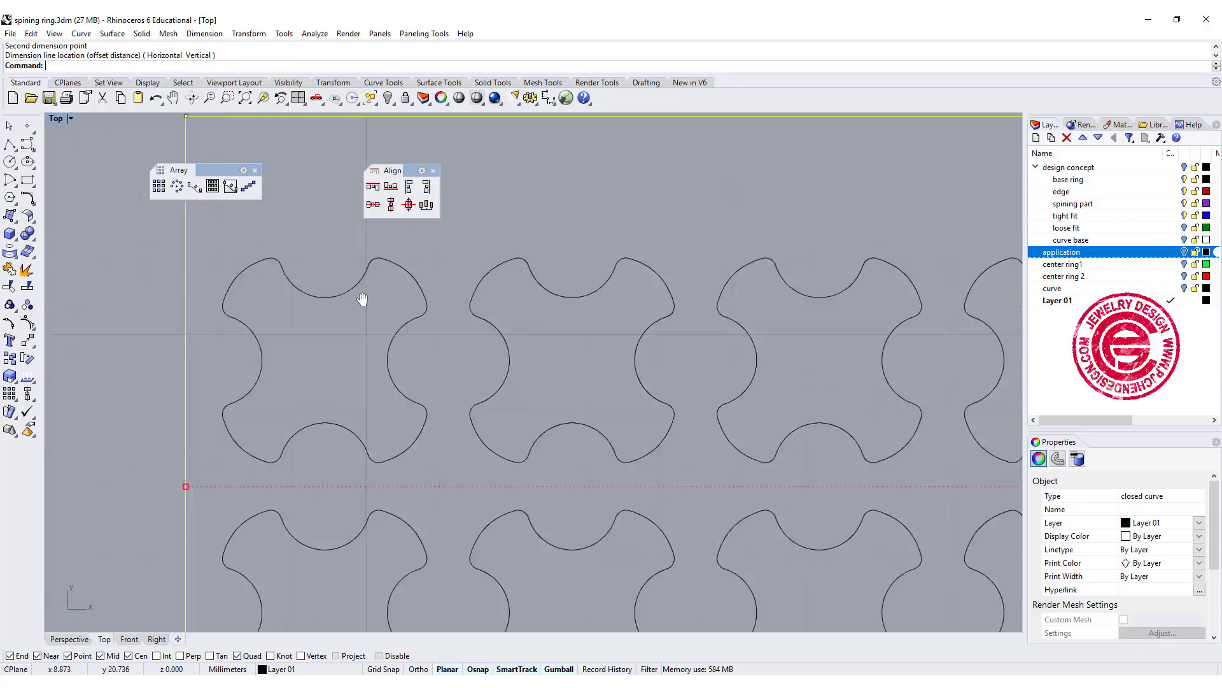
pyautogui.click(9, 143)
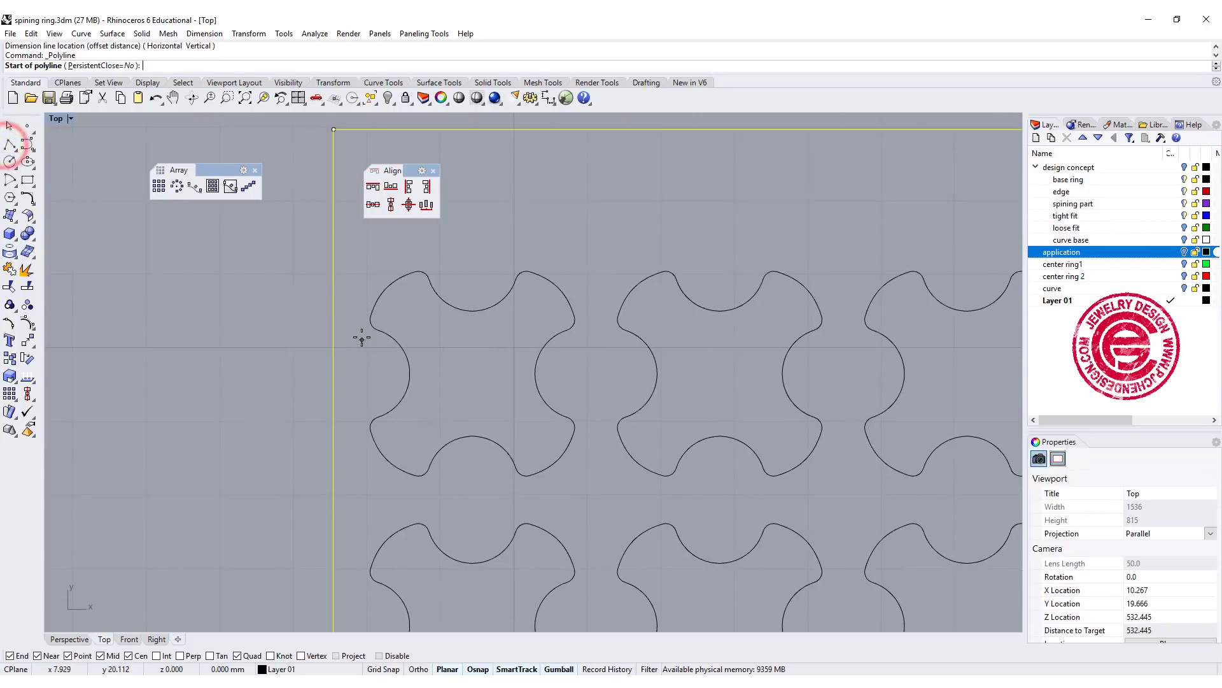
pyautogui.click(372, 319)
pyautogui.write('0.58/2')
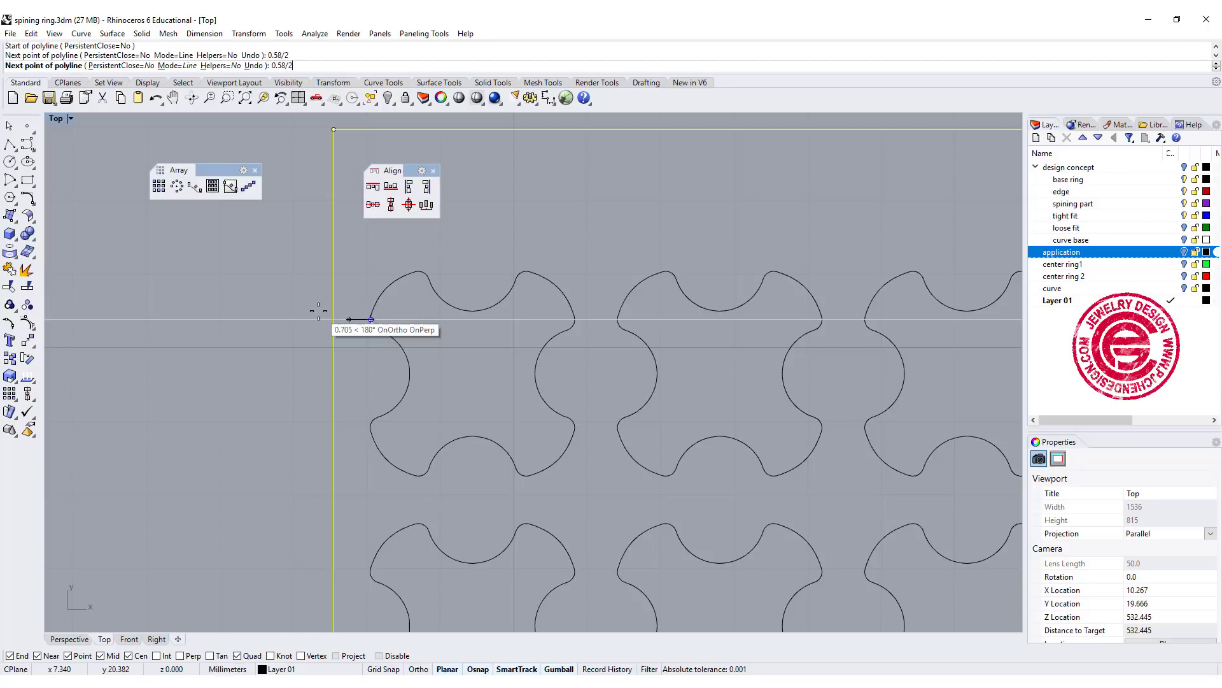
pyautogui.click(319, 320)
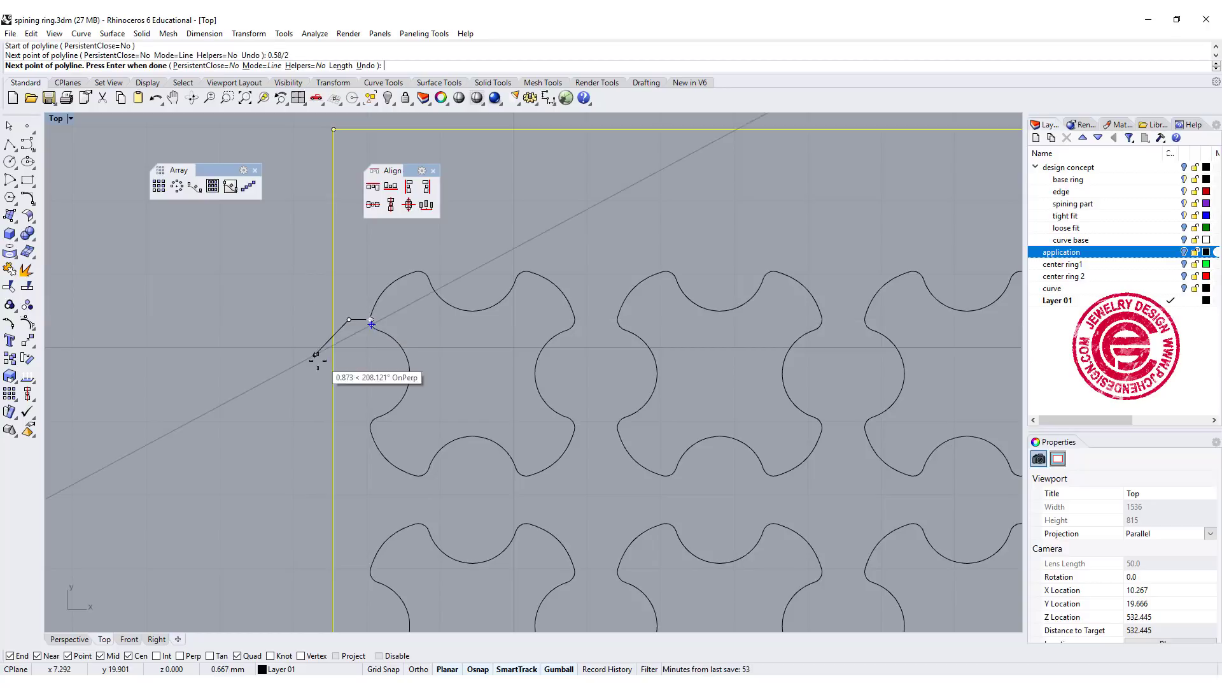
pyautogui.scroll(3, 345, 336)
pyautogui.press('Return')
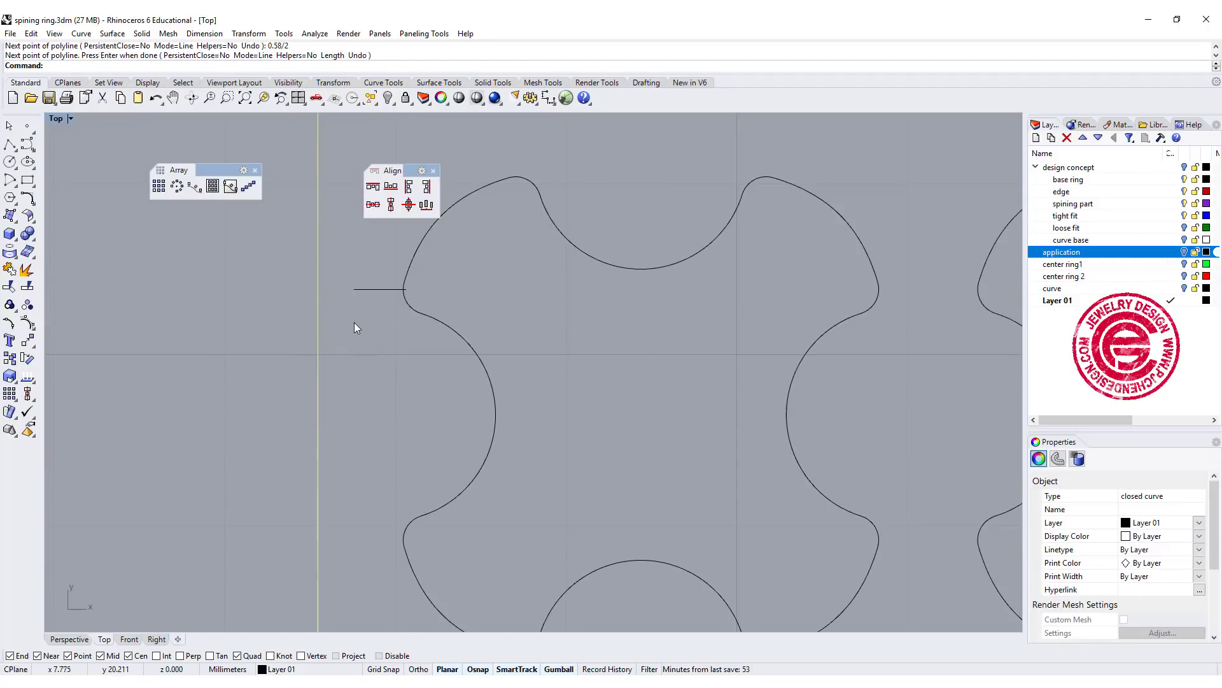
# Move the strip's left edge to the helper line's end; select the two rightmost crosses
pyautogui.click(317, 333)
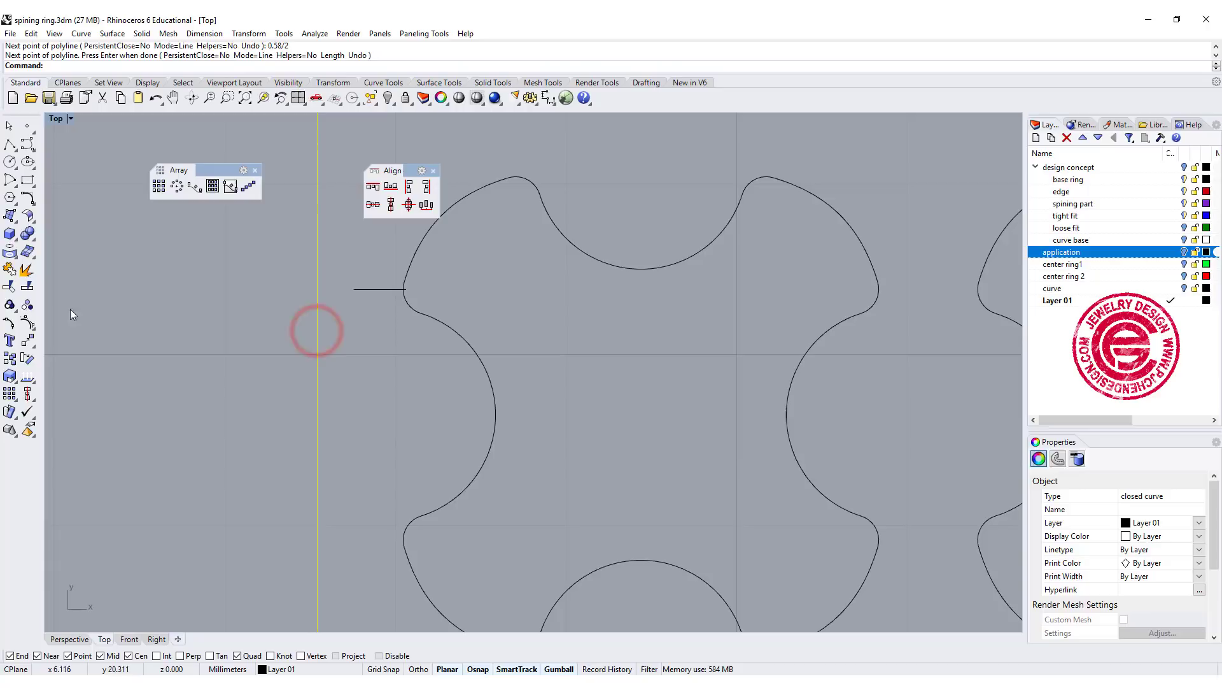
pyautogui.click(26, 339)
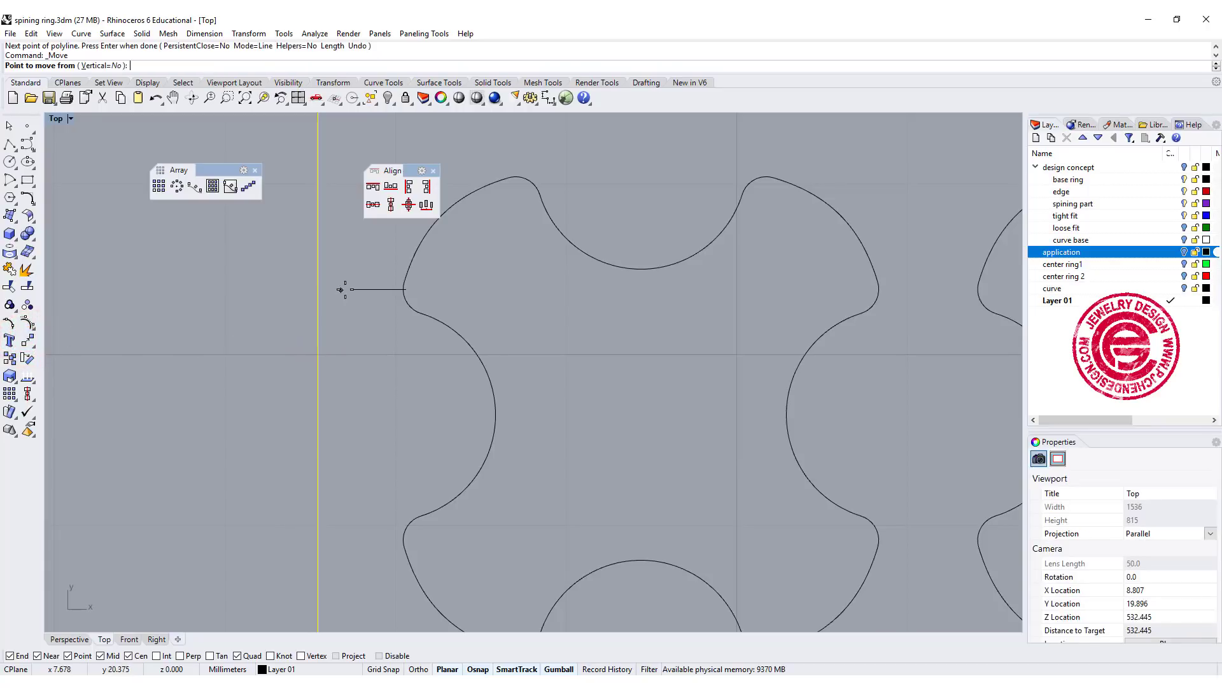
pyautogui.click(319, 286)
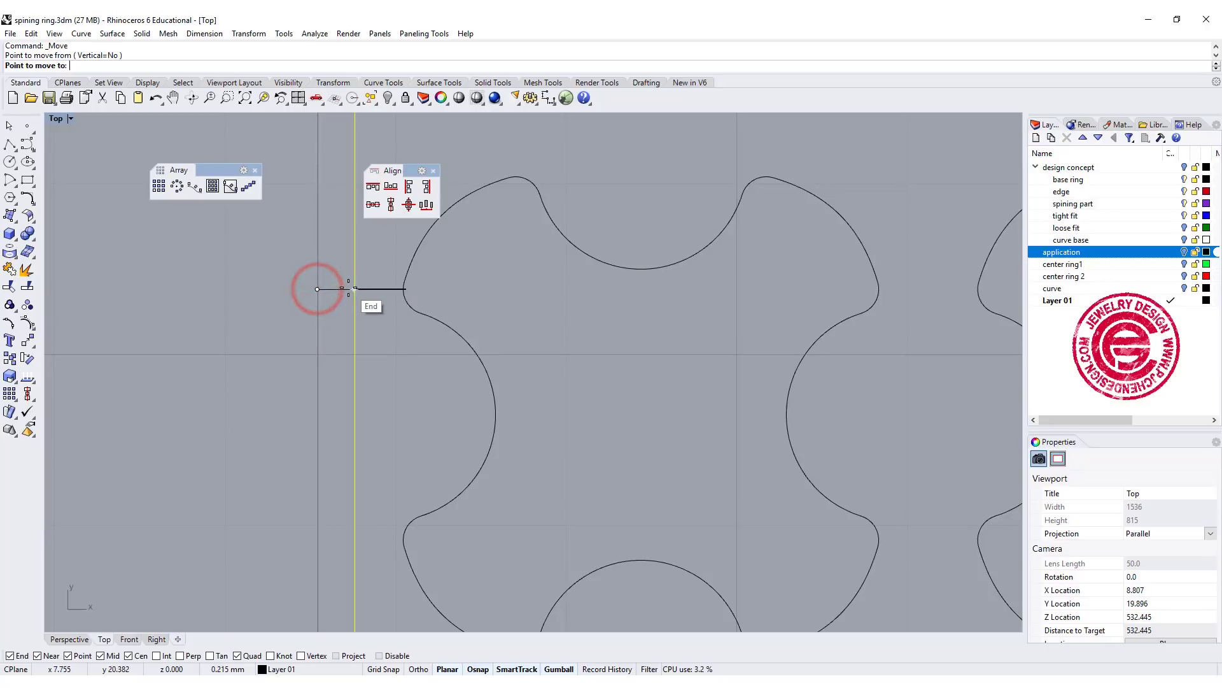
pyautogui.click(349, 287)
pyautogui.scroll(-3, 398, 359)
pyautogui.click(392, 261)
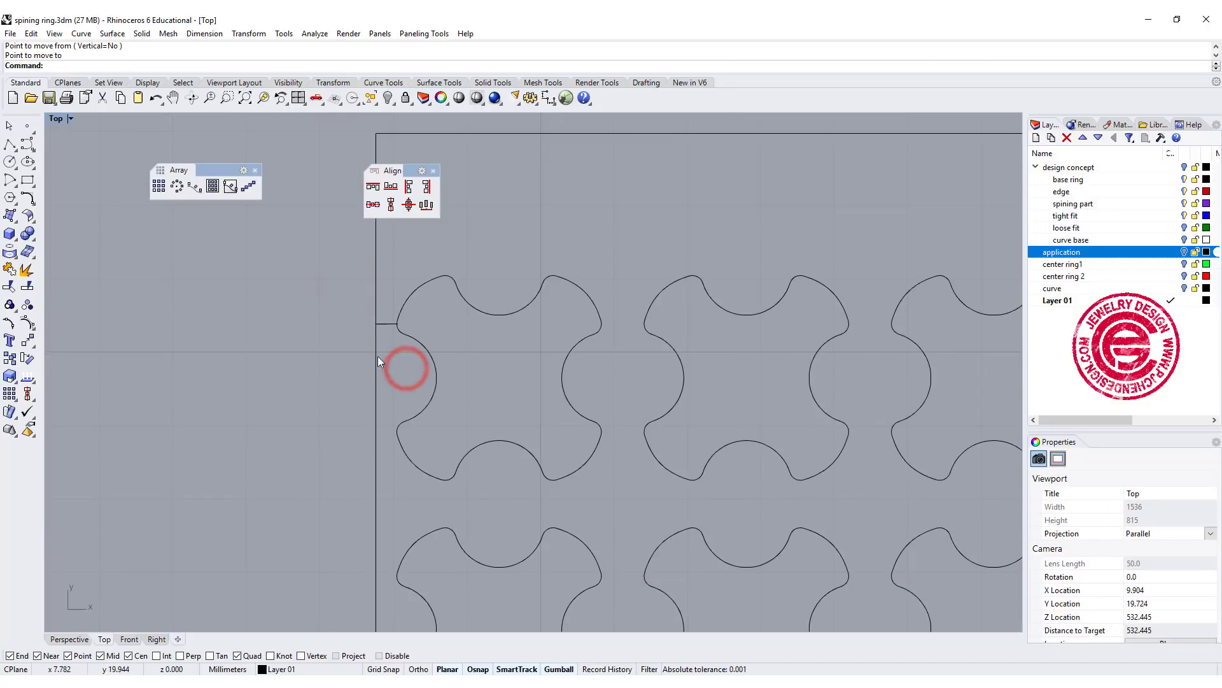
pyautogui.scroll(-2, 376, 357)
pyautogui.scroll(-2, 626, 384)
pyautogui.scroll(-2, 669, 383)
pyautogui.scroll(-1, 759, 382)
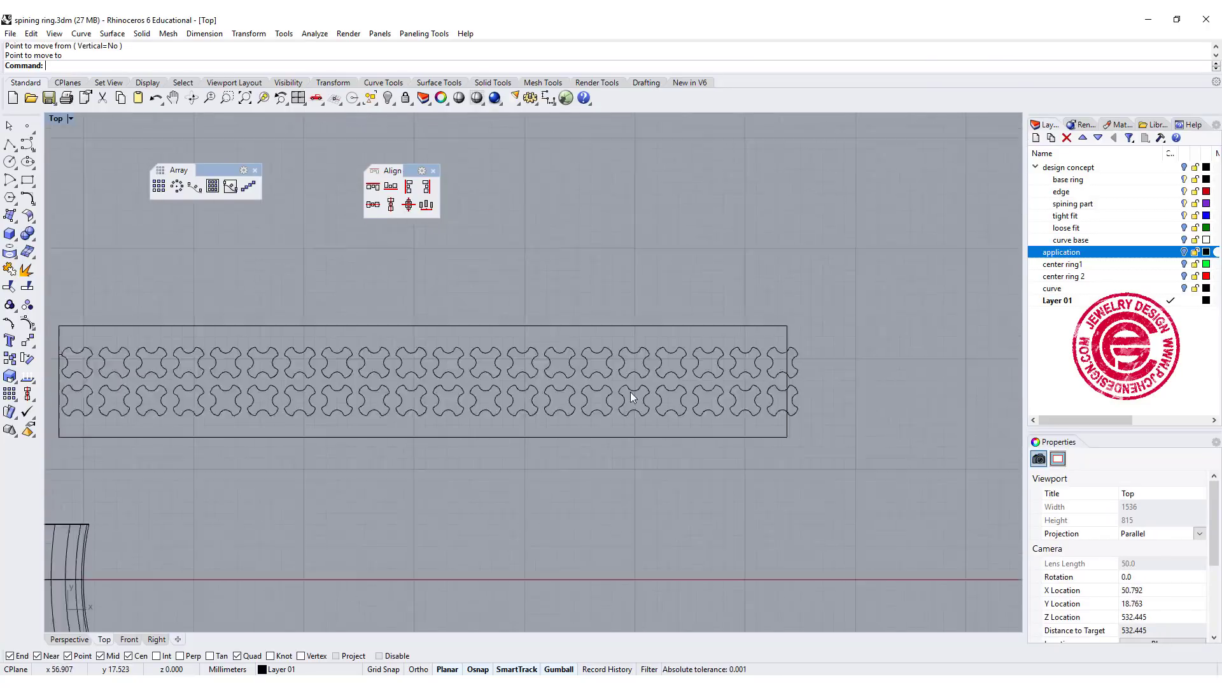
pyautogui.scroll(5, 635, 382)
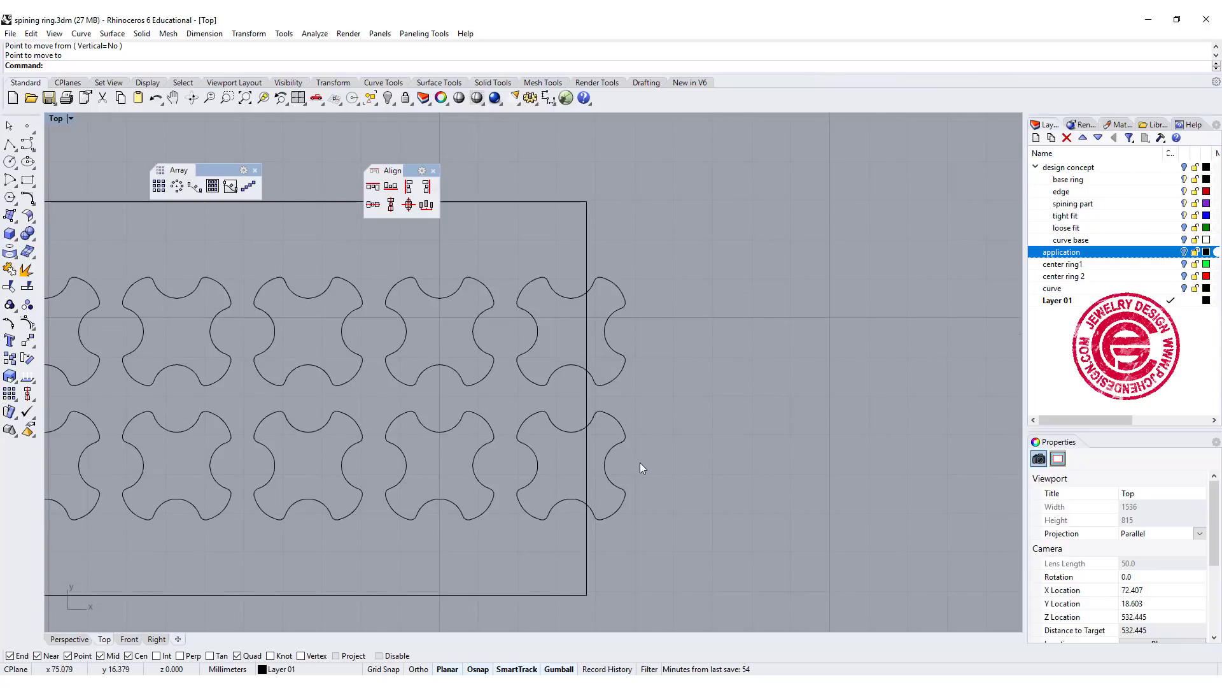
pyautogui.click(617, 450)
pyautogui.keyDown('shift'); pyautogui.click(617, 366); pyautogui.keyUp('shift')
# Delete the two rightmost crosses and undo a trial drag of the border's right edge
pyautogui.press('Delete')
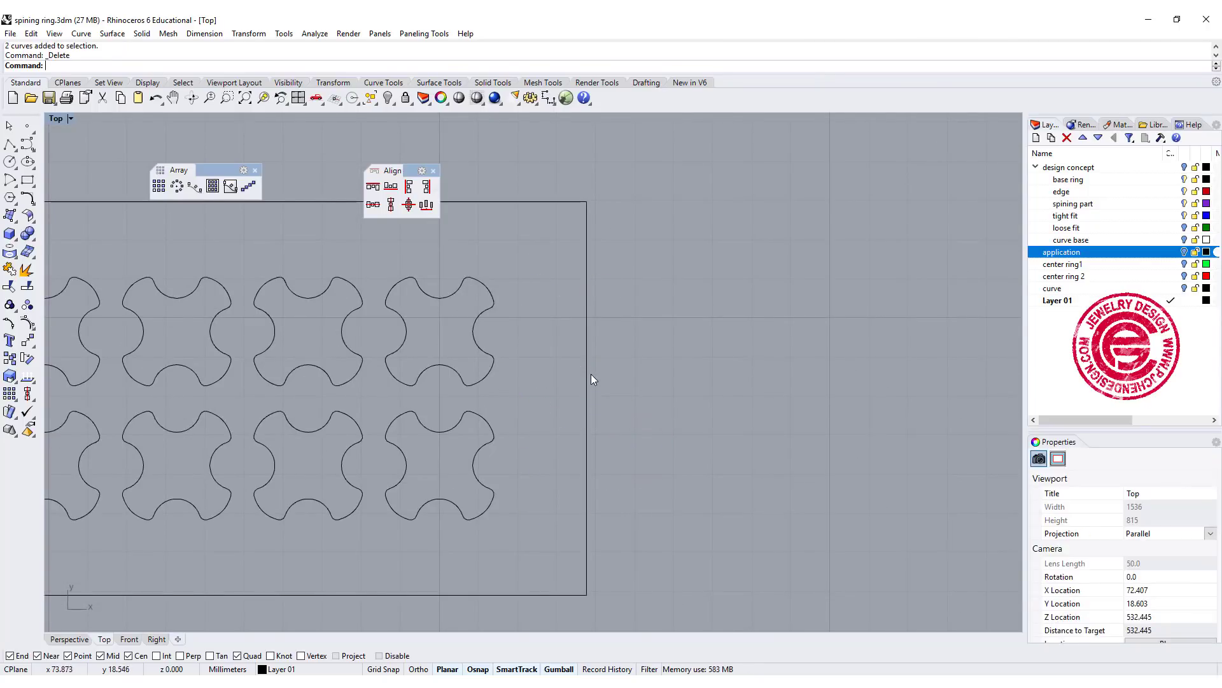
pyautogui.click(588, 372)
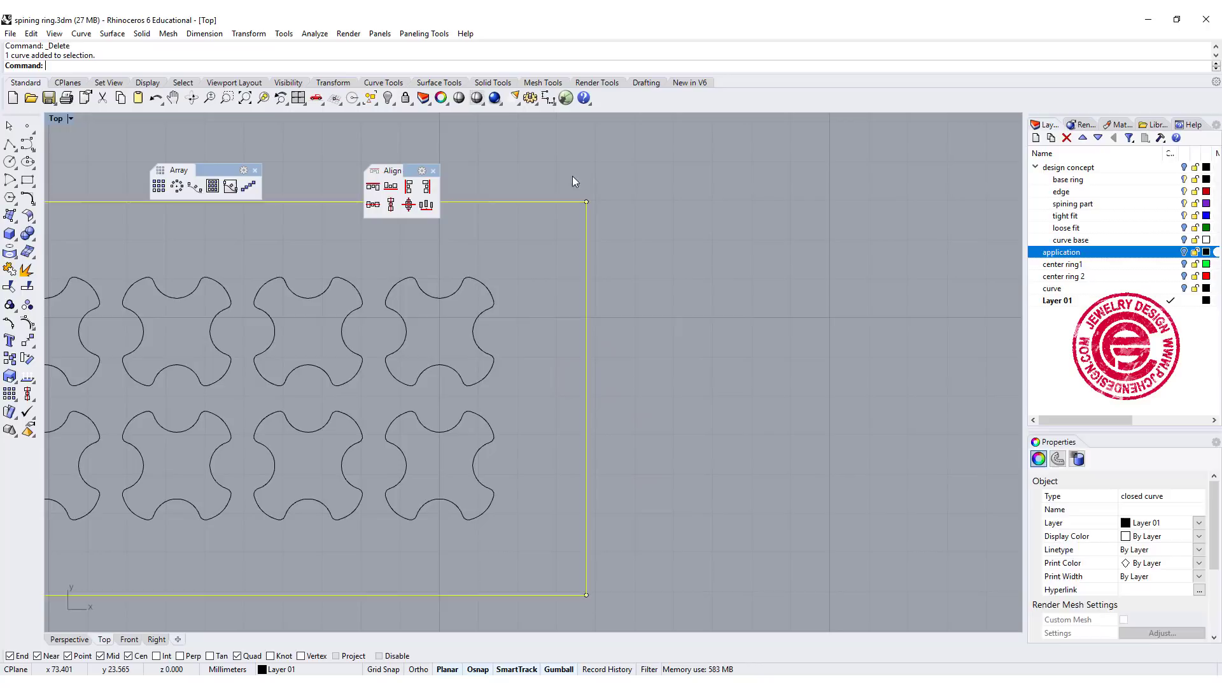
pyautogui.moveTo(681, 631); pyautogui.dragTo(539, 153)
pyautogui.moveTo(637, 389)
pyautogui.mouseDown()
pyautogui.moveTo(602, 389)
pyautogui.moveTo(644, 387)
pyautogui.mouseUp()
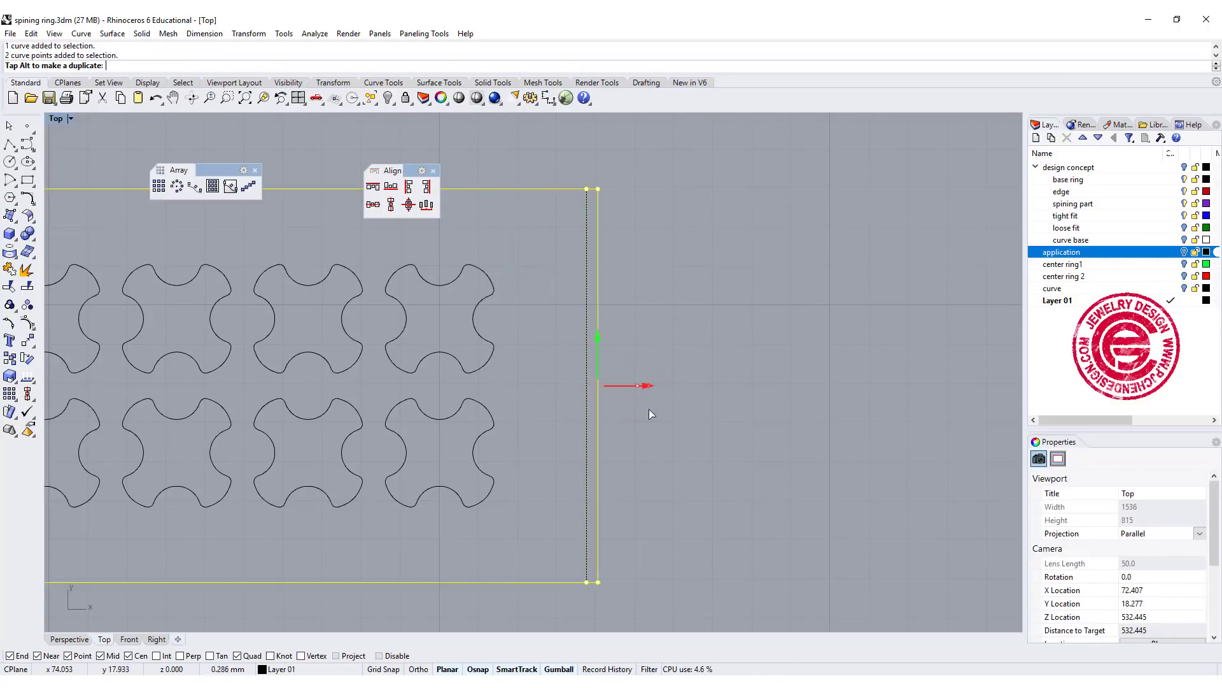
pyautogui.hotkey('ctrl', 'z')
pyautogui.hotkey('ctrl', 'z')
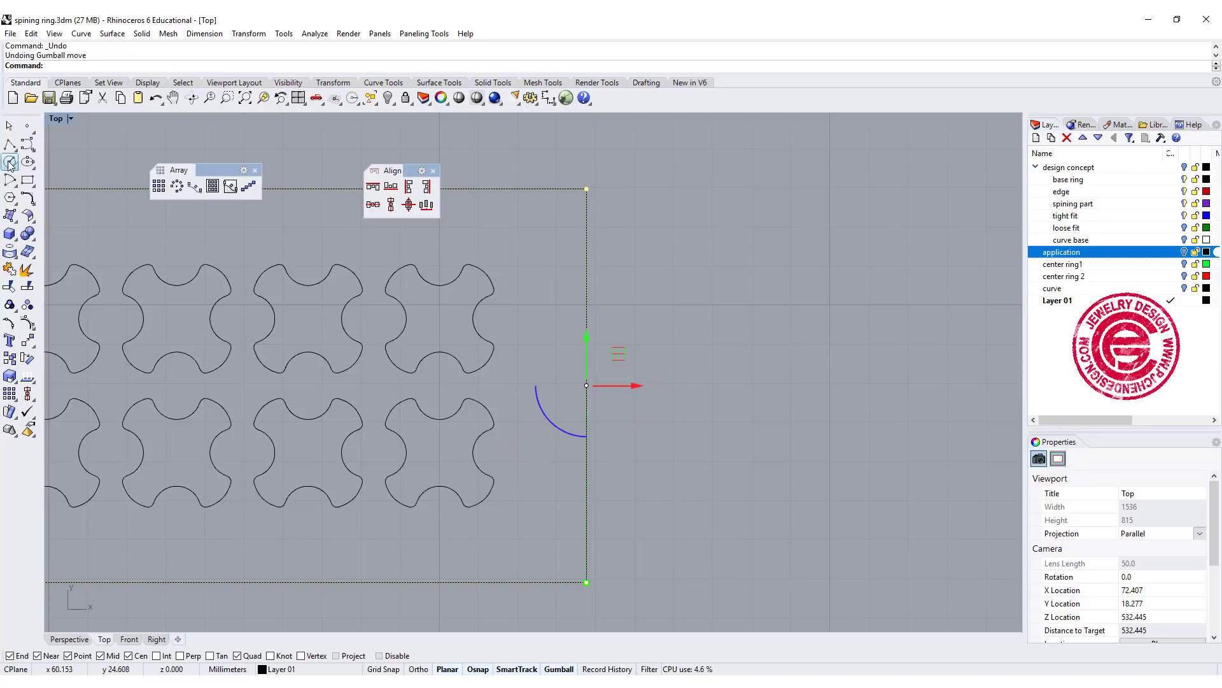
# Draw a half-gap helper polyline from the last cross's quad point
pyautogui.click(10, 163)
pyautogui.scroll(2, 499, 296)
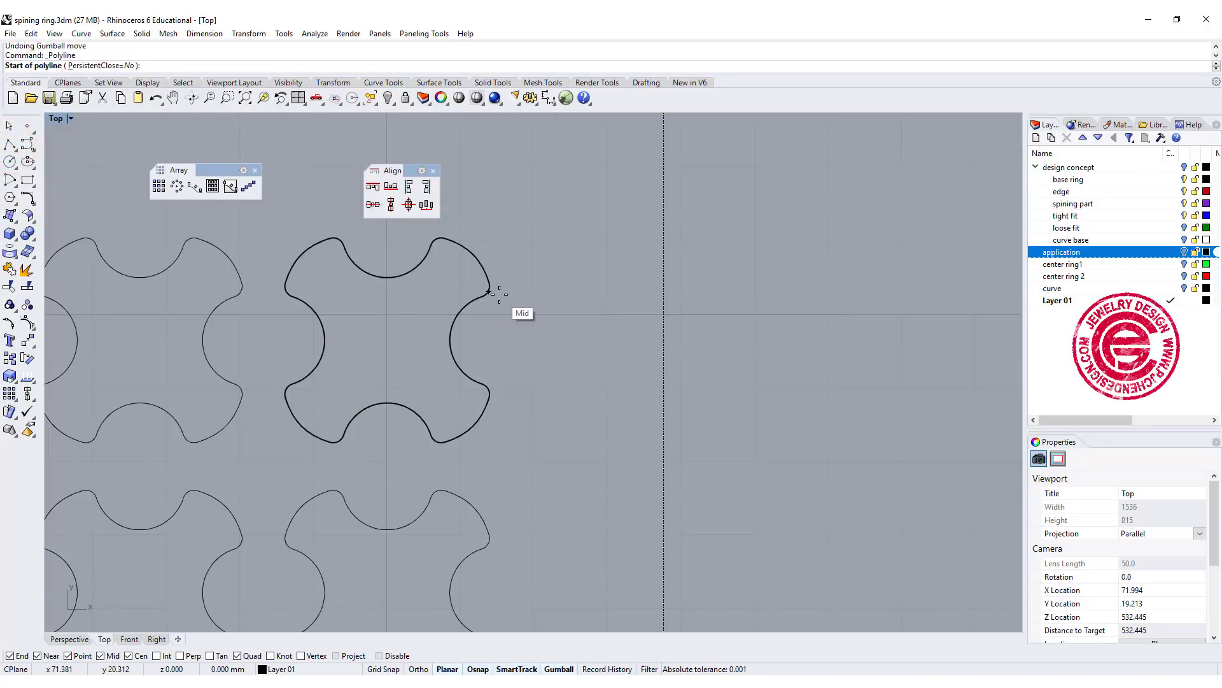
pyautogui.click(493, 287)
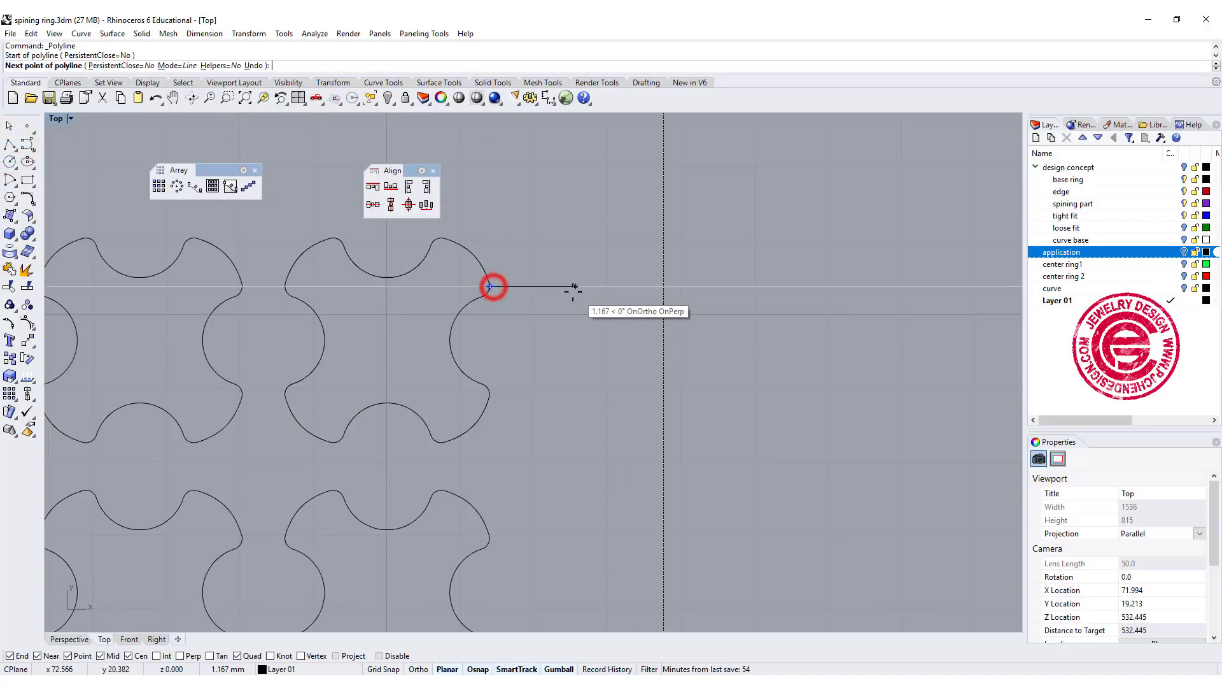
pyautogui.write('0.')
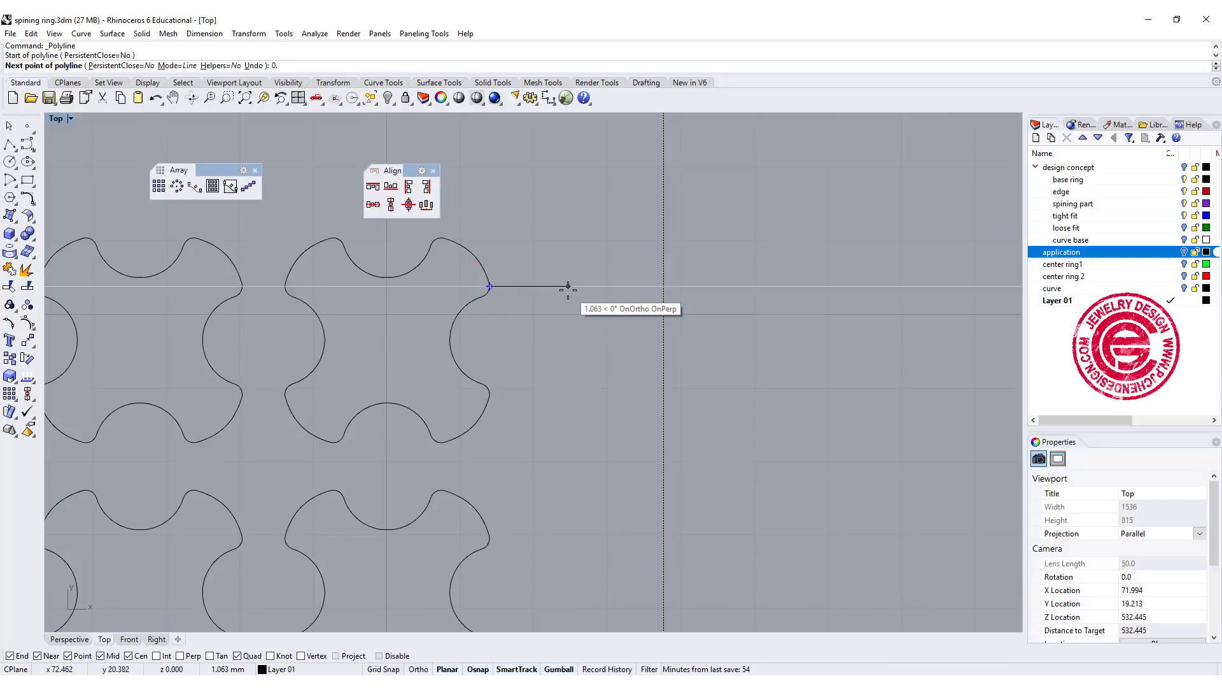
pyautogui.write('58/')
pyautogui.write('2')
pyautogui.press('Return')
pyautogui.press('Return')
pyautogui.scroll(-1, 527, 311)
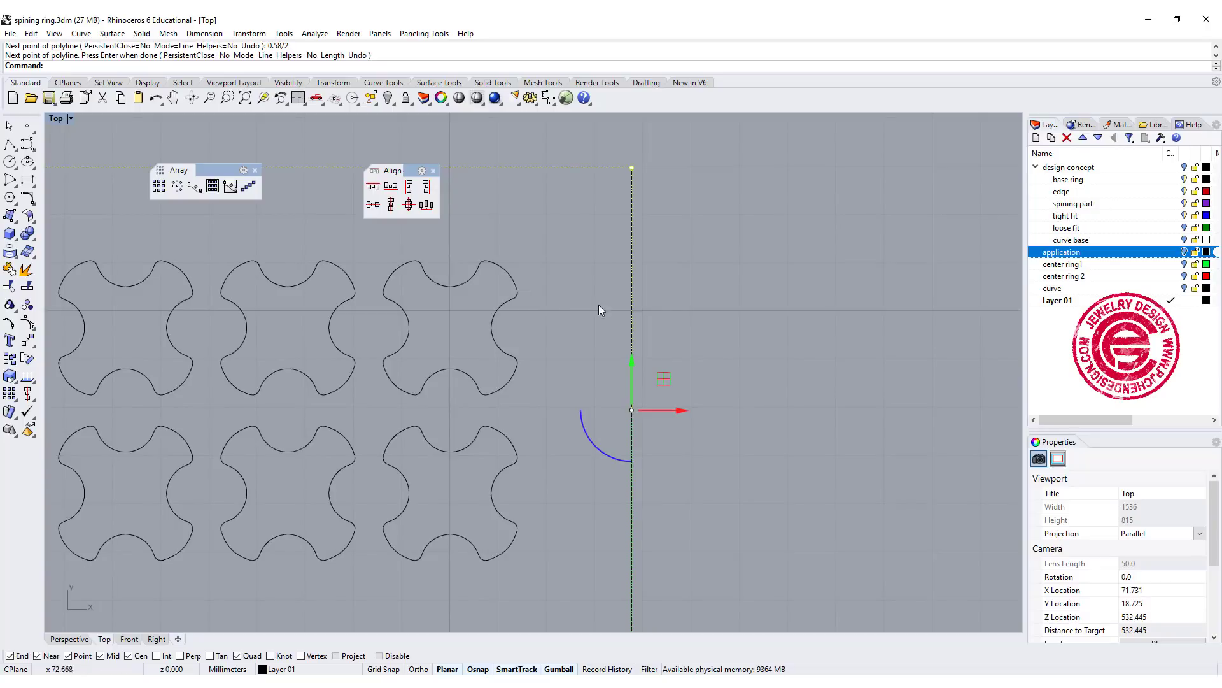
# Move the border's right-edge control points to the helper line's end
pyautogui.moveTo(599, 304); pyautogui.dragTo(599, 233, button='right')
pyautogui.press('m')
pyautogui.press('Return')
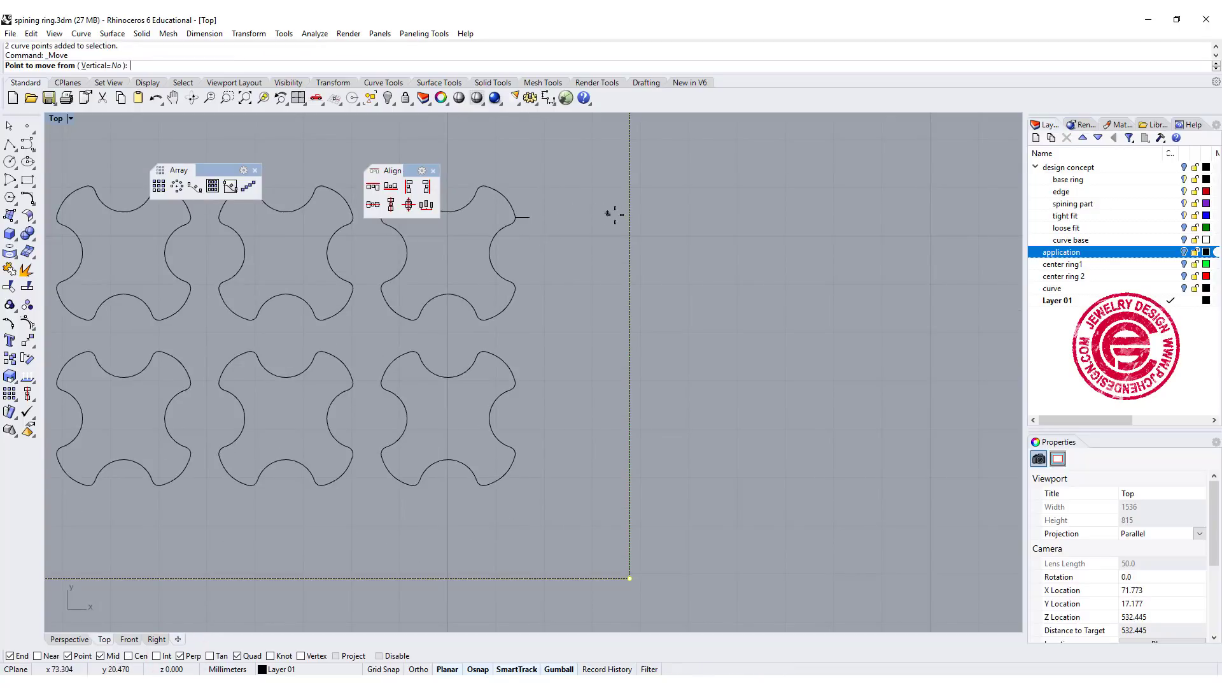
pyautogui.click(532, 218)
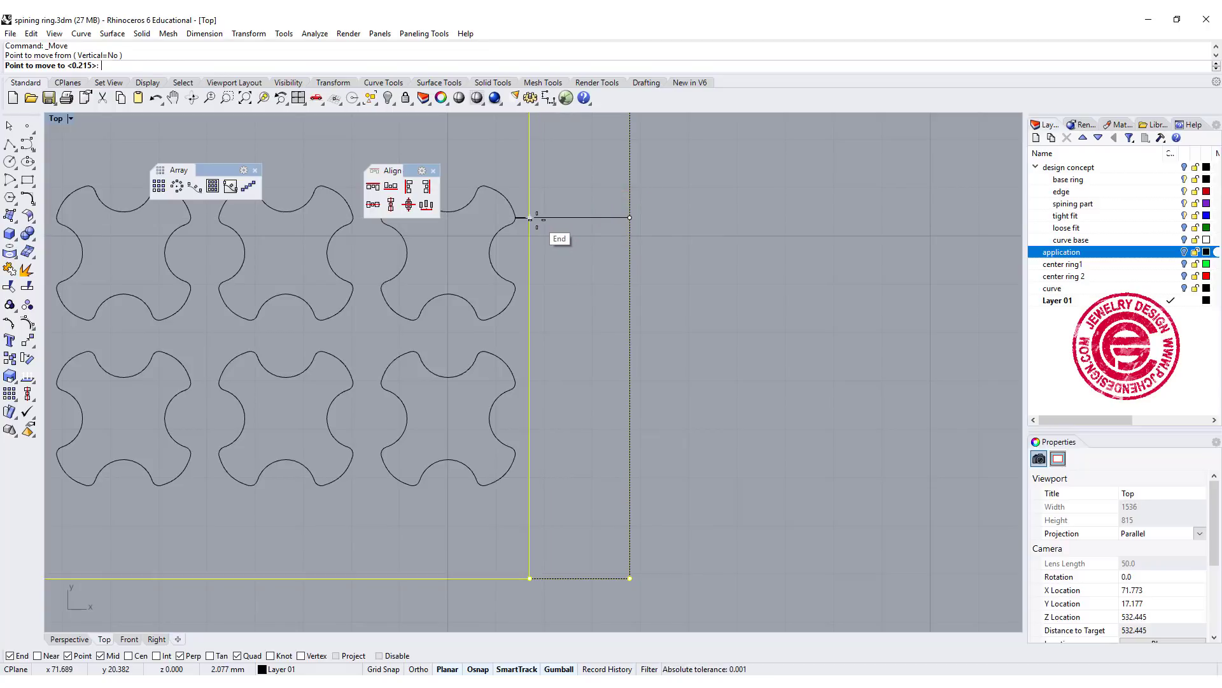
pyautogui.click(537, 221)
pyautogui.scroll(-2, 681, 287)
pyautogui.scroll(-2, 681, 308)
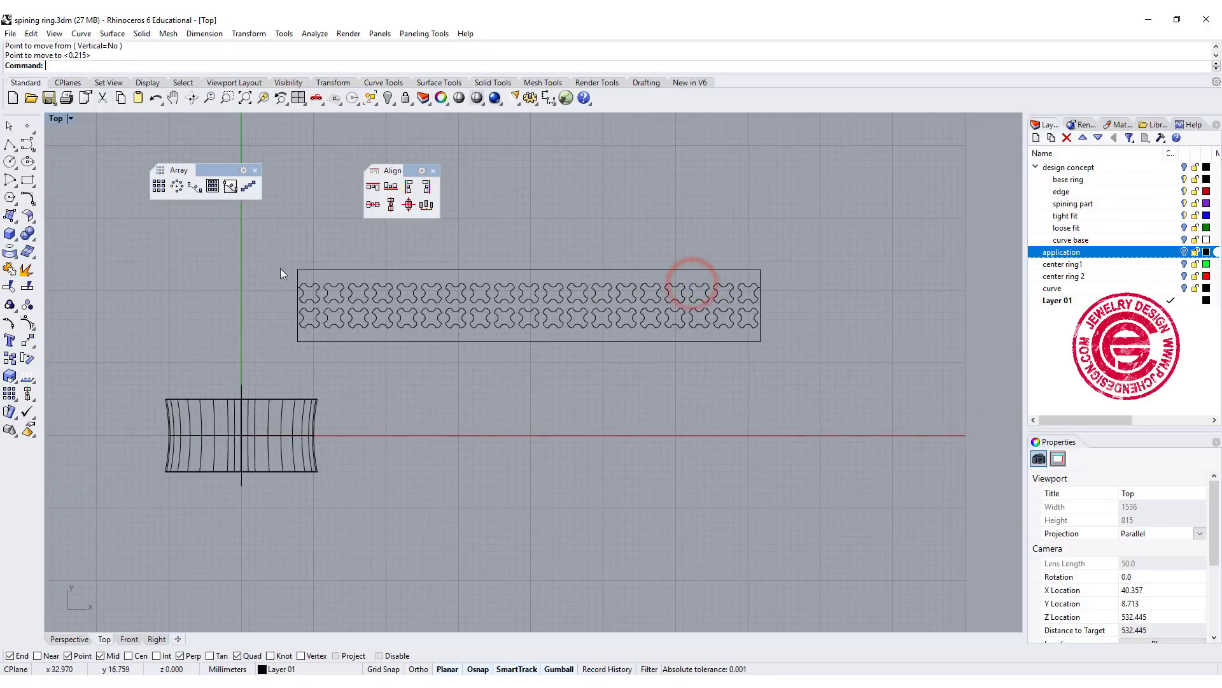
pyautogui.scroll(-1, 287, 272)
pyautogui.scroll(1, 771, 325)
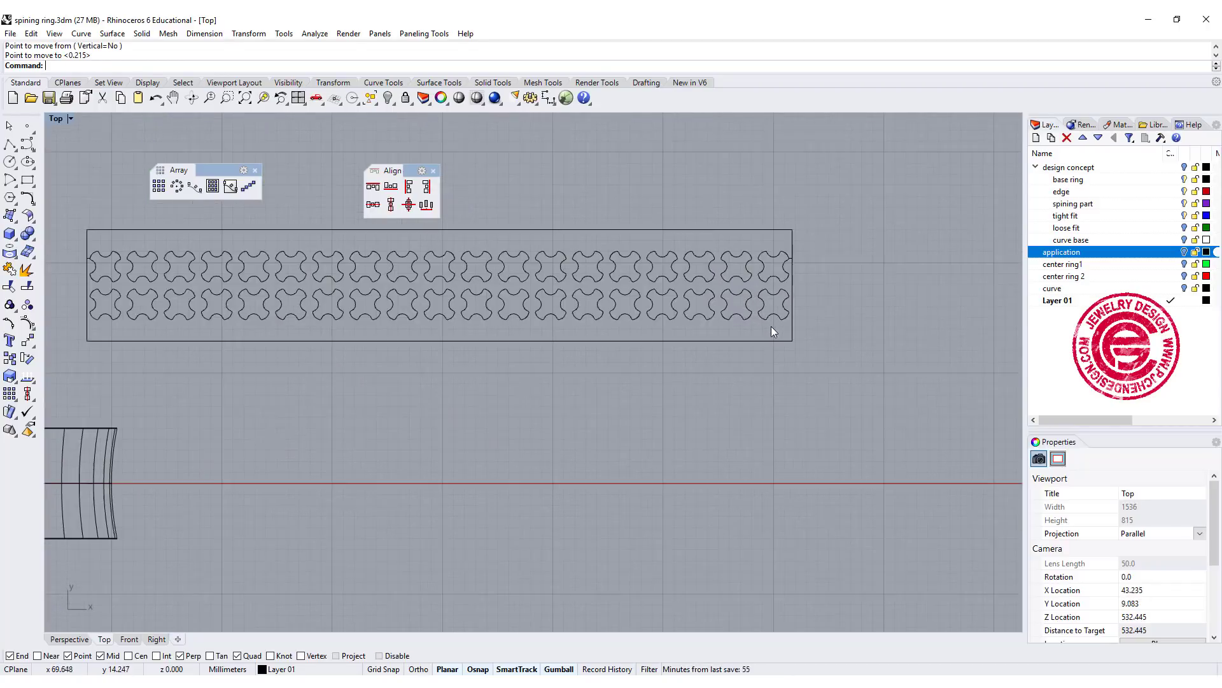
pyautogui.scroll(1, 770, 326)
pyautogui.moveTo(716, 327); pyautogui.dragTo(723, 341, button='right')
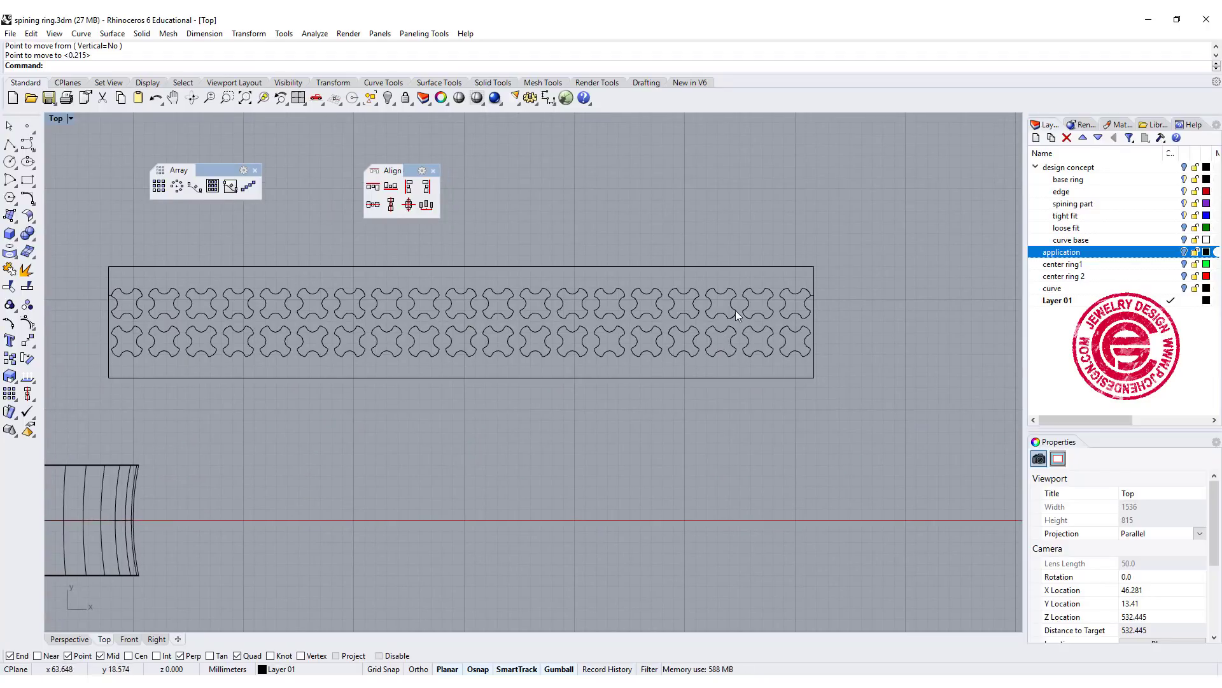
pyautogui.click(516, 316)
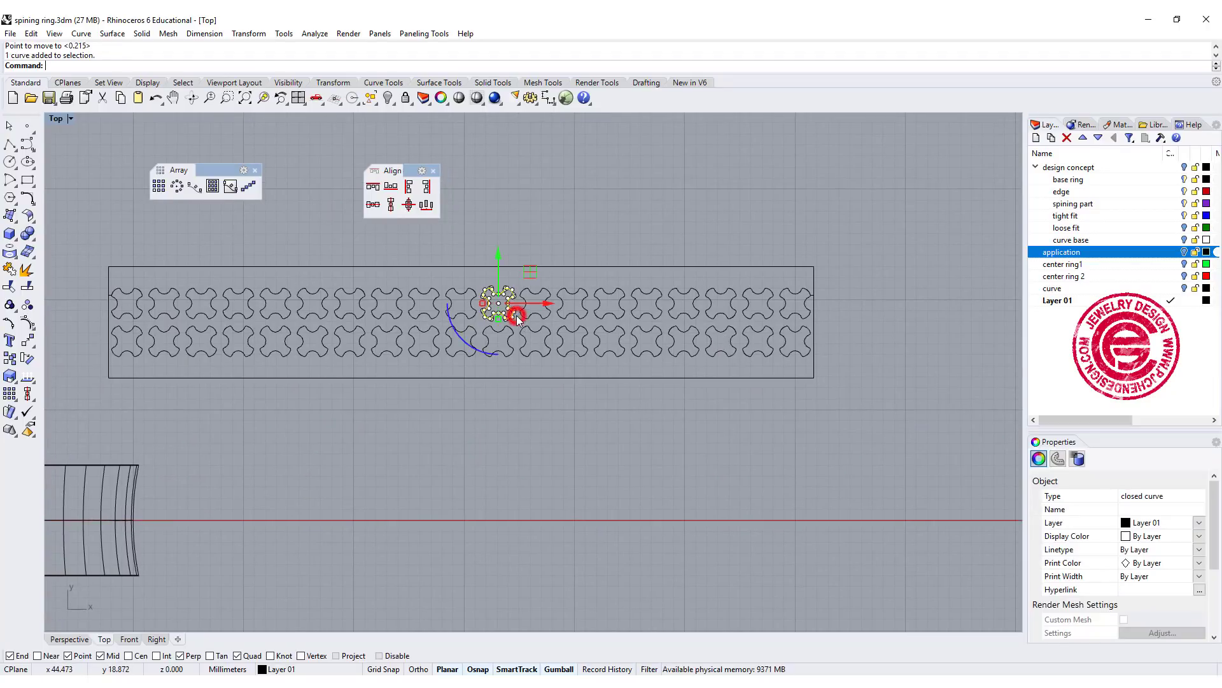
pyautogui.click(561, 406)
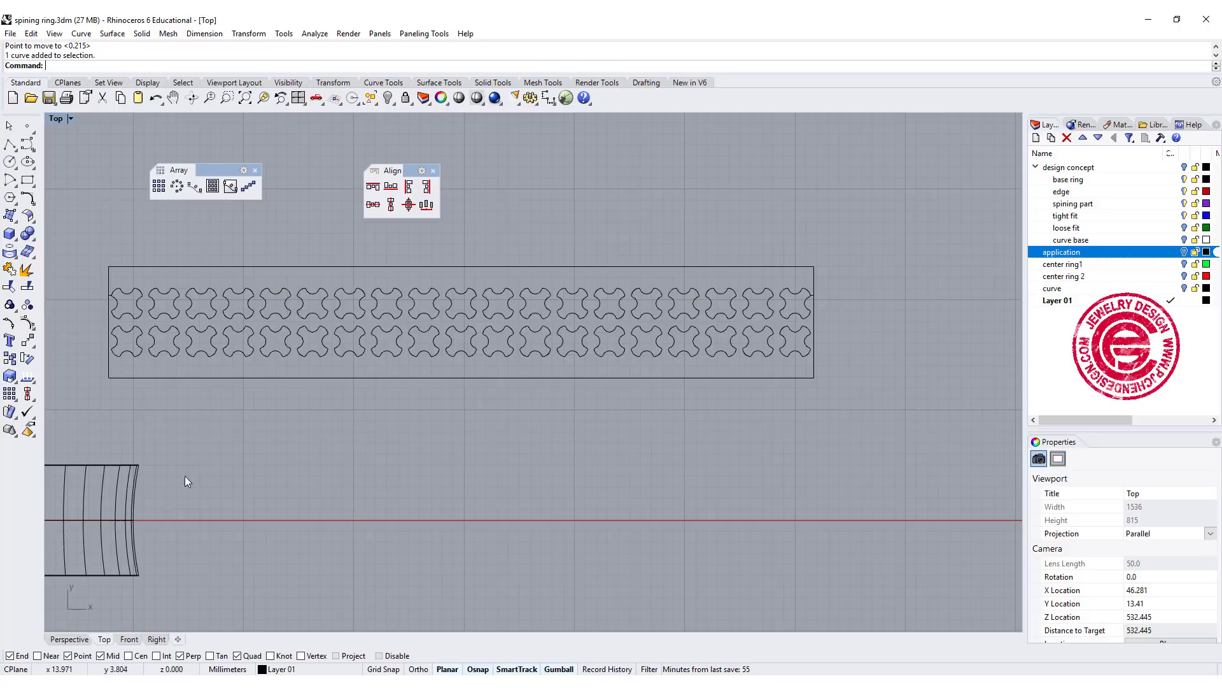
pyautogui.scroll(2, 107, 292)
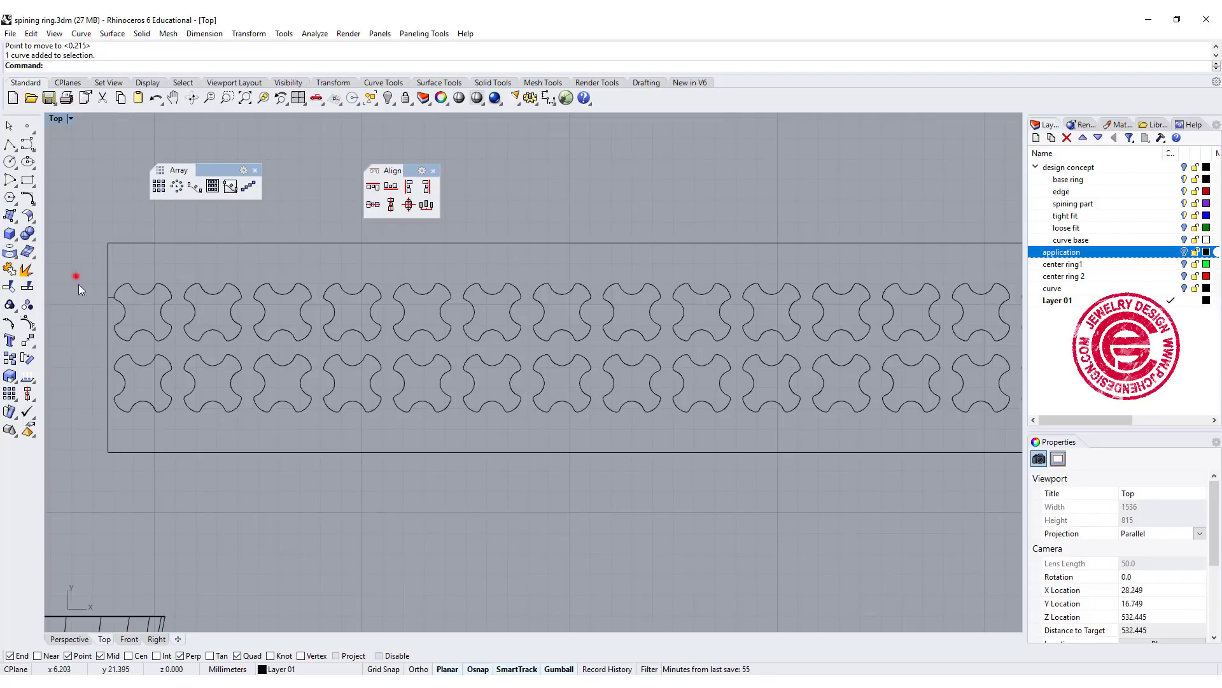
# Delete the stacked duplicate cross curve at the strip's left end using the Selection Menu
pyautogui.click(169, 313)
pyautogui.press('Escape')
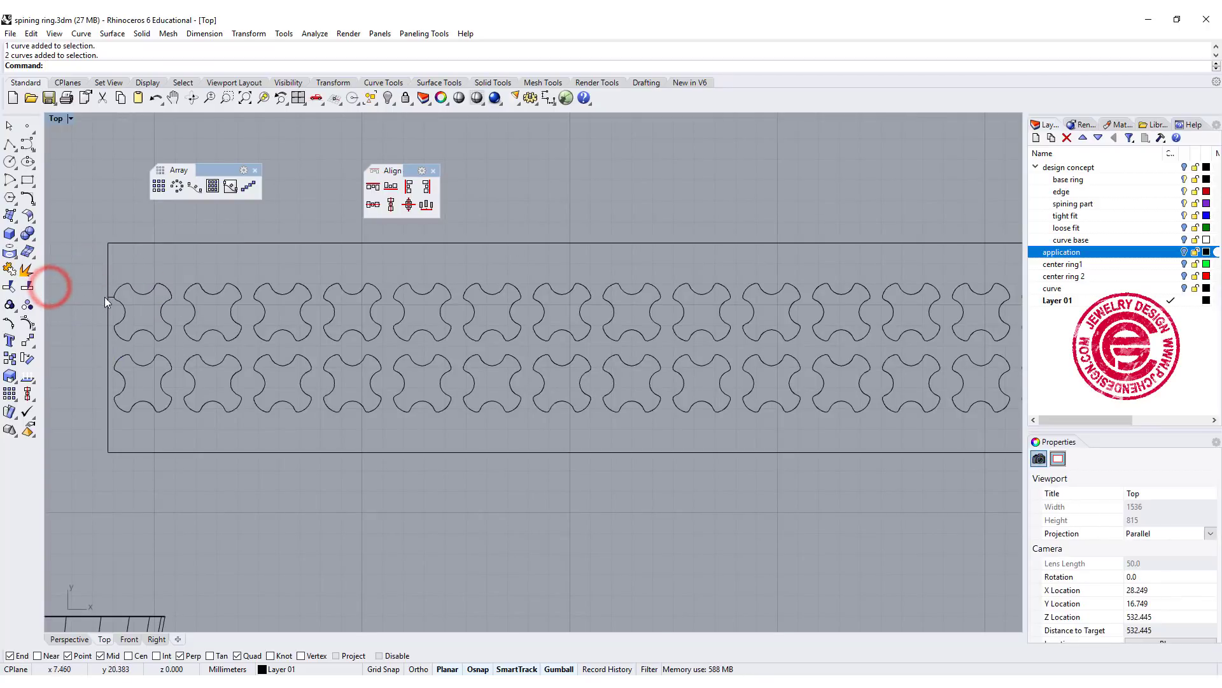
pyautogui.click(110, 297)
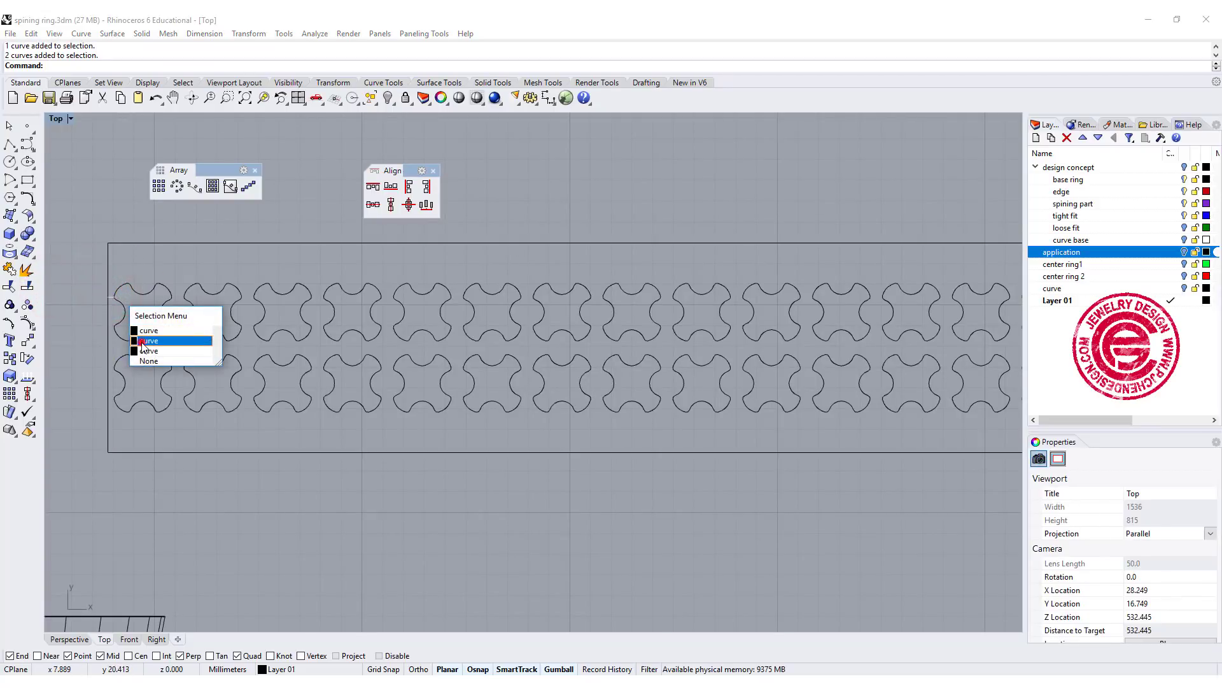
pyautogui.click(148, 341)
pyautogui.press('Delete')
pyautogui.scroll(1, 839, 260)
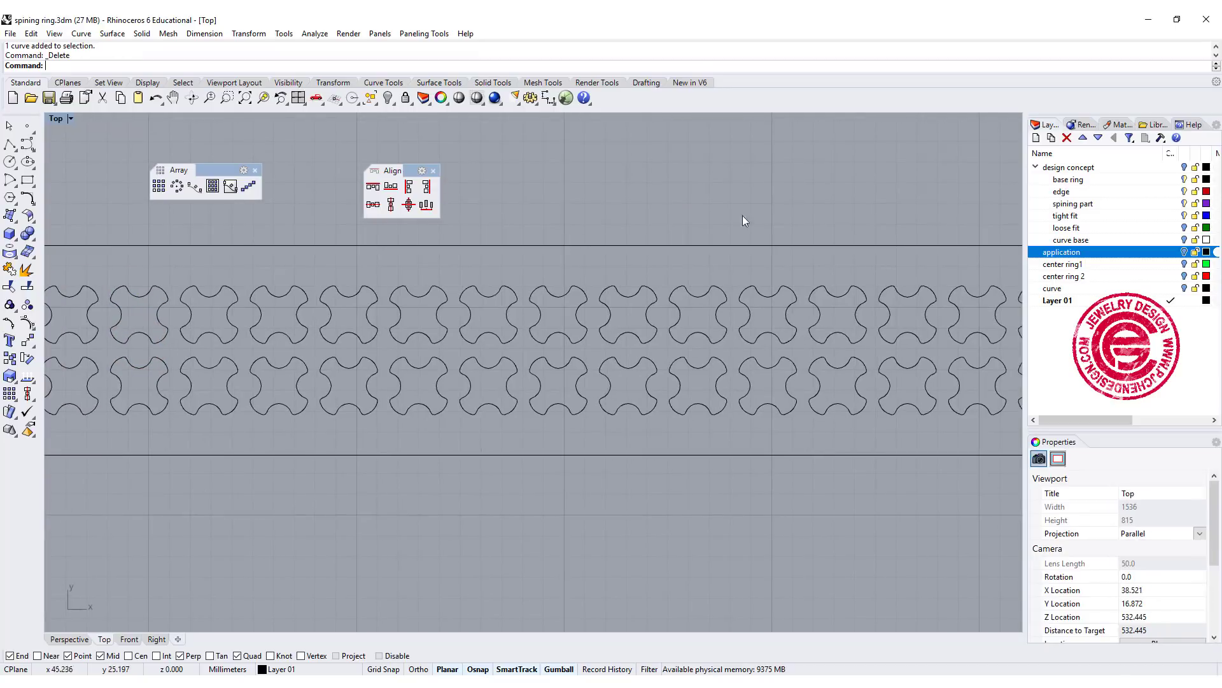
pyautogui.scroll(-1, 872, 283)
pyautogui.scroll(2, 860, 305)
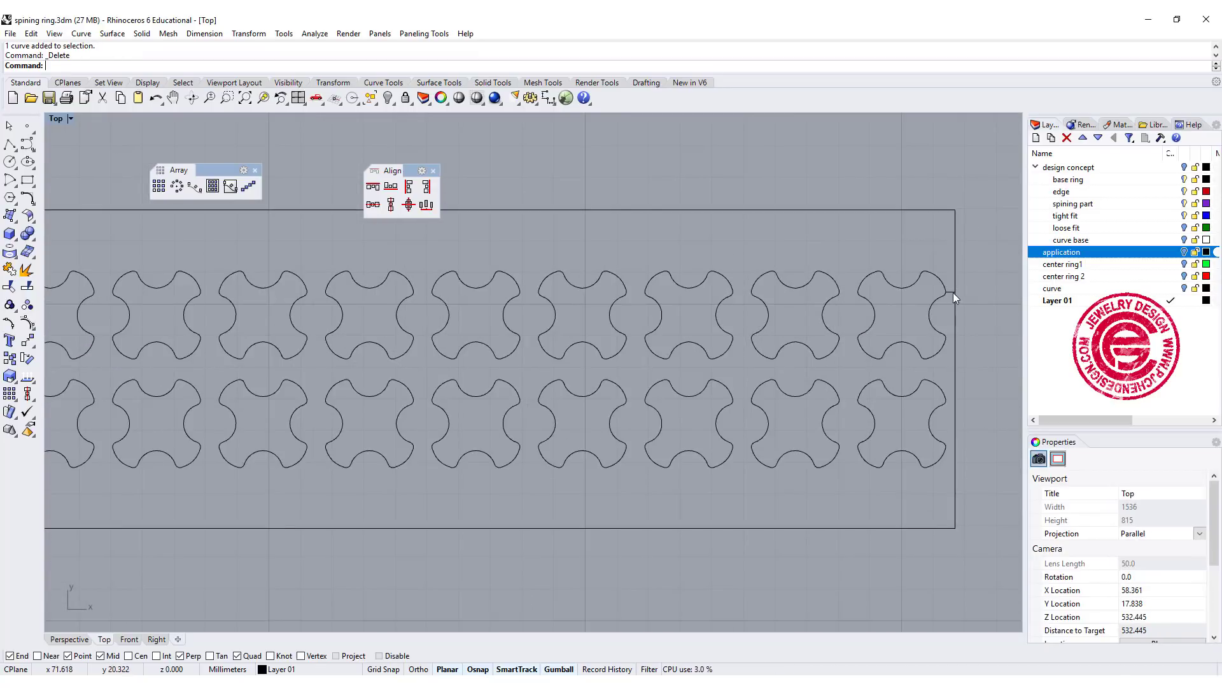
pyautogui.click(953, 293)
pyautogui.press('Escape')
pyautogui.scroll(-4, 677, 325)
pyautogui.scroll(1, 468, 306)
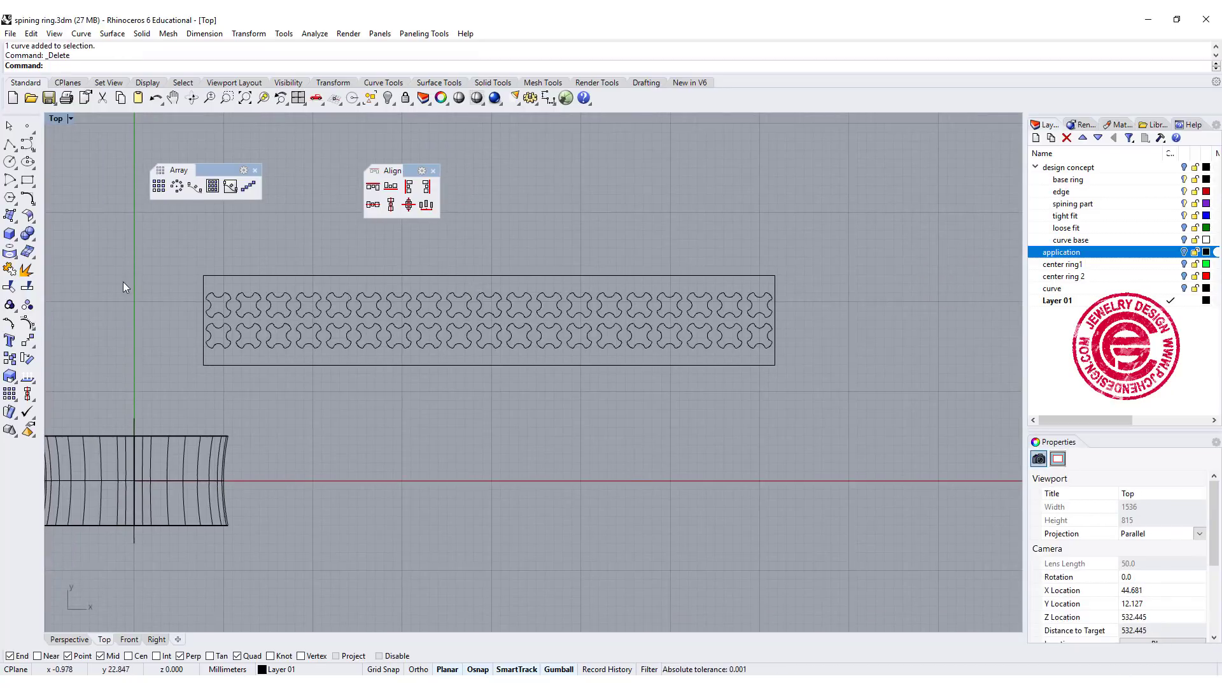
# In the maximized Right view, extrude the 38 cross curves 0.6 to both sides
pyautogui.moveTo(134, 279); pyautogui.dragTo(841, 374)
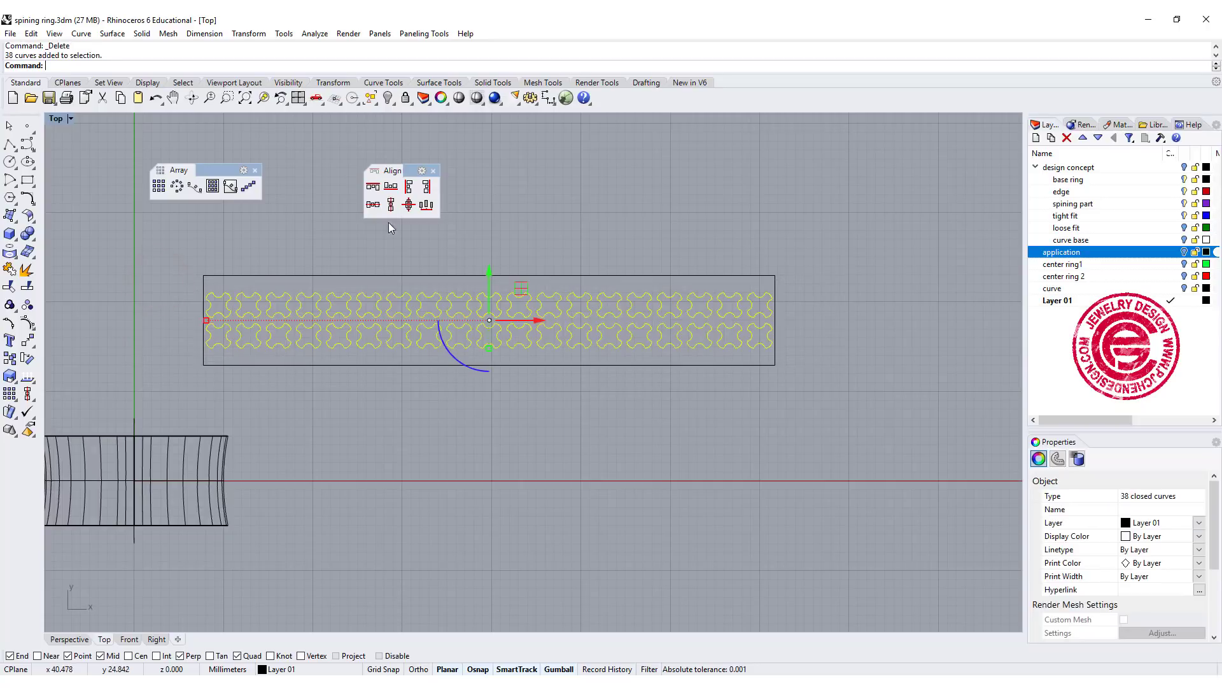
pyautogui.doubleClick(56, 119)
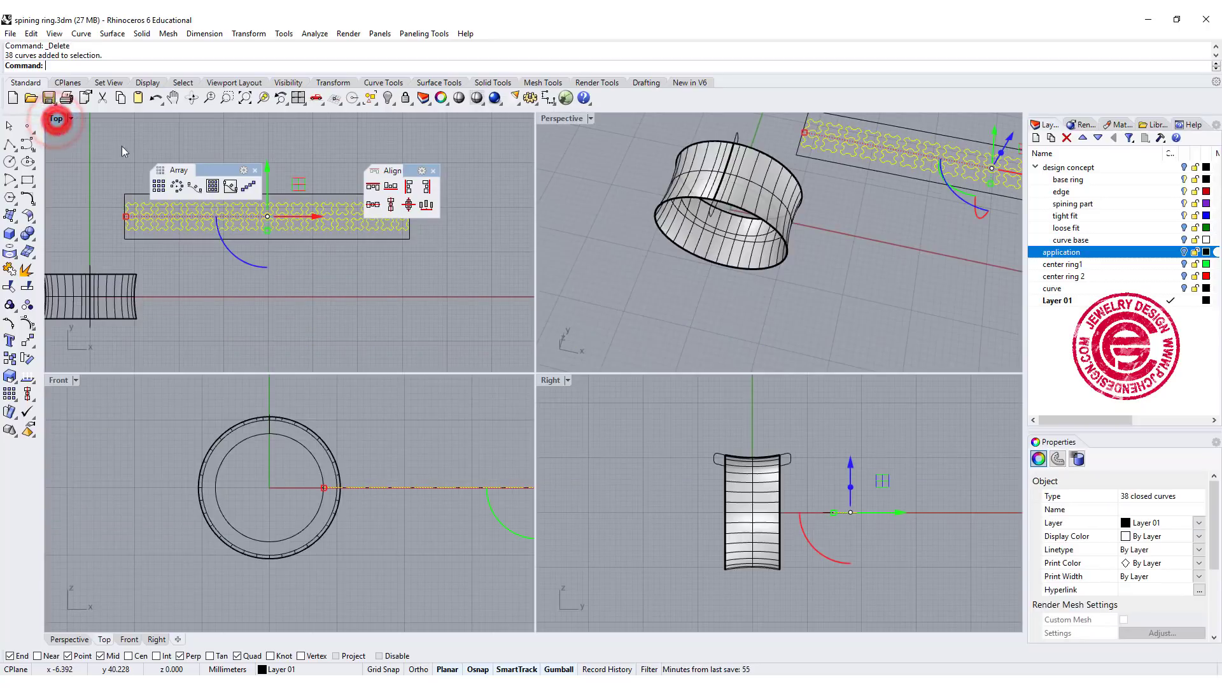
pyautogui.doubleClick(549, 380)
pyautogui.scroll(-2, 549, 375)
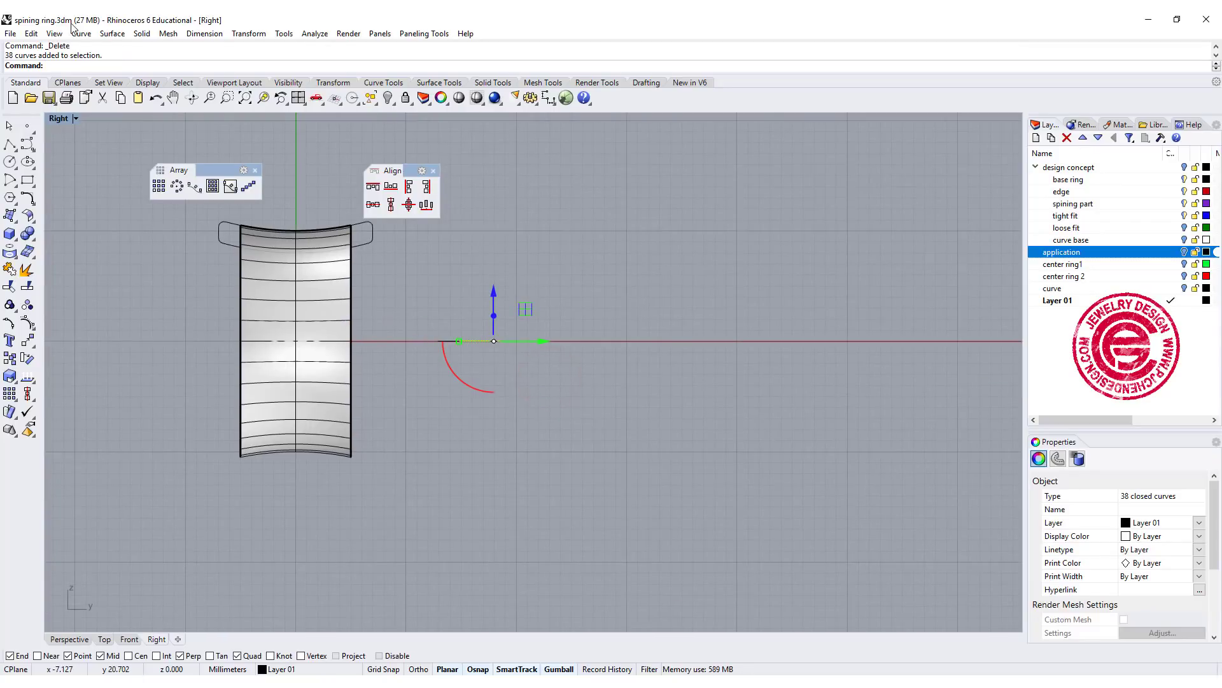
pyautogui.click(142, 33)
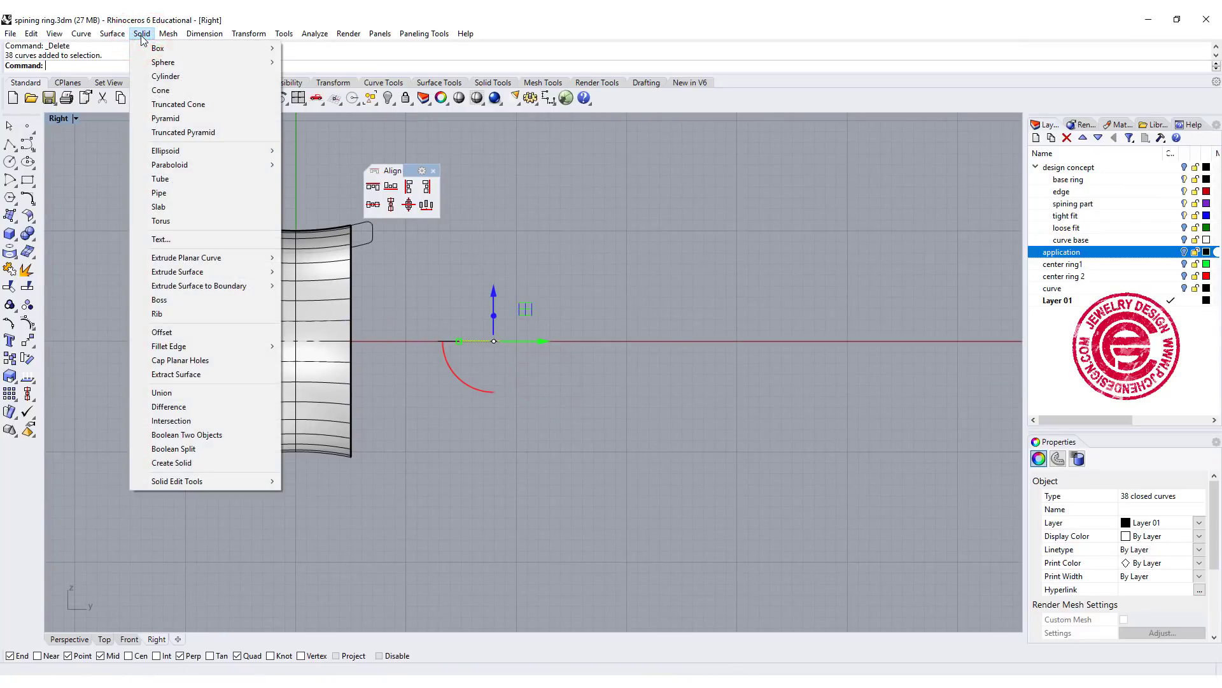
pyautogui.moveTo(187, 258)
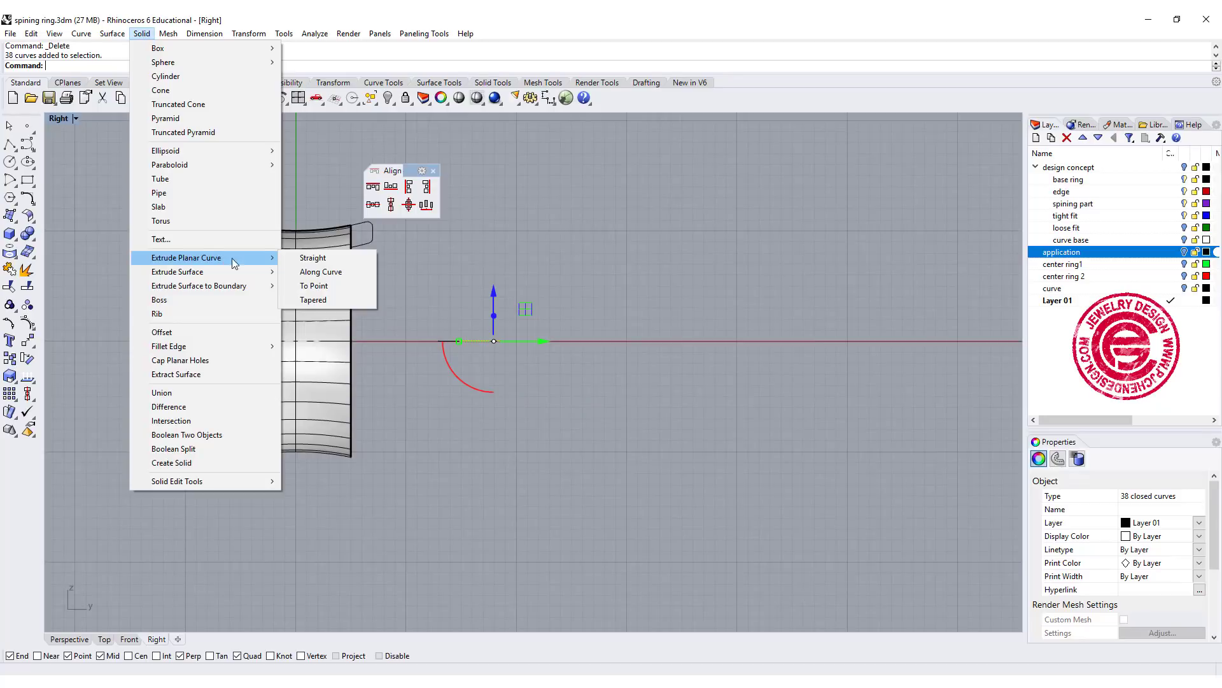
pyautogui.click(312, 257)
pyautogui.click(513, 340)
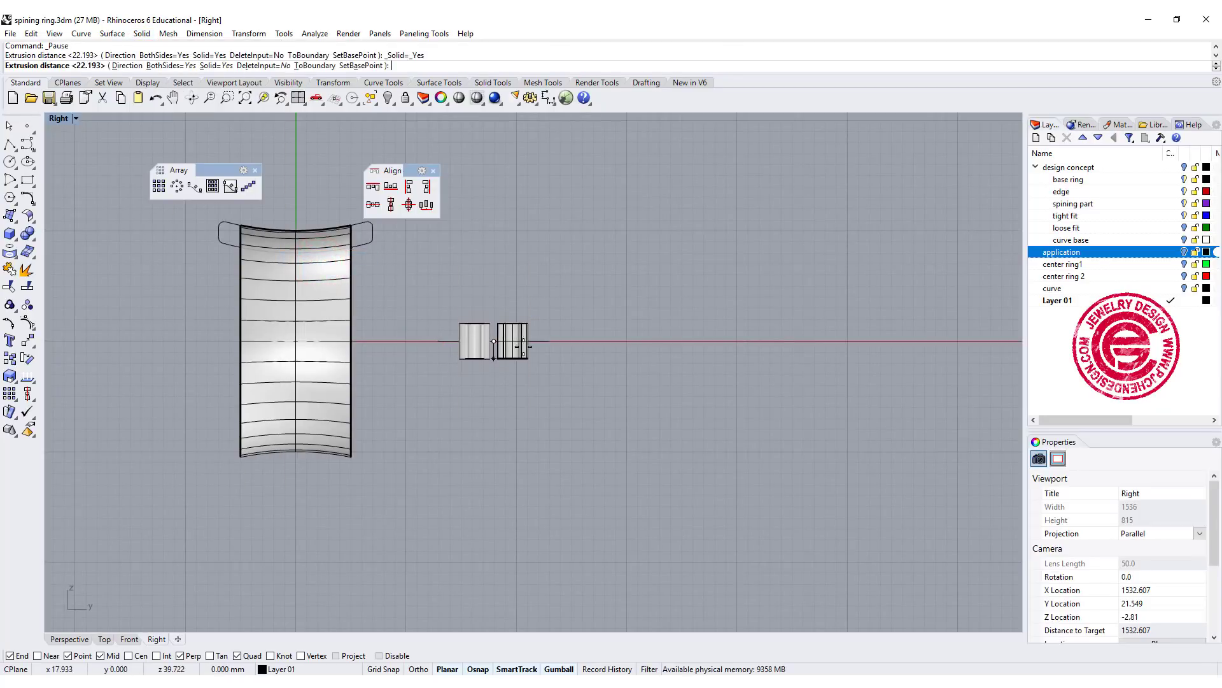
pyautogui.scroll(3, 516, 342)
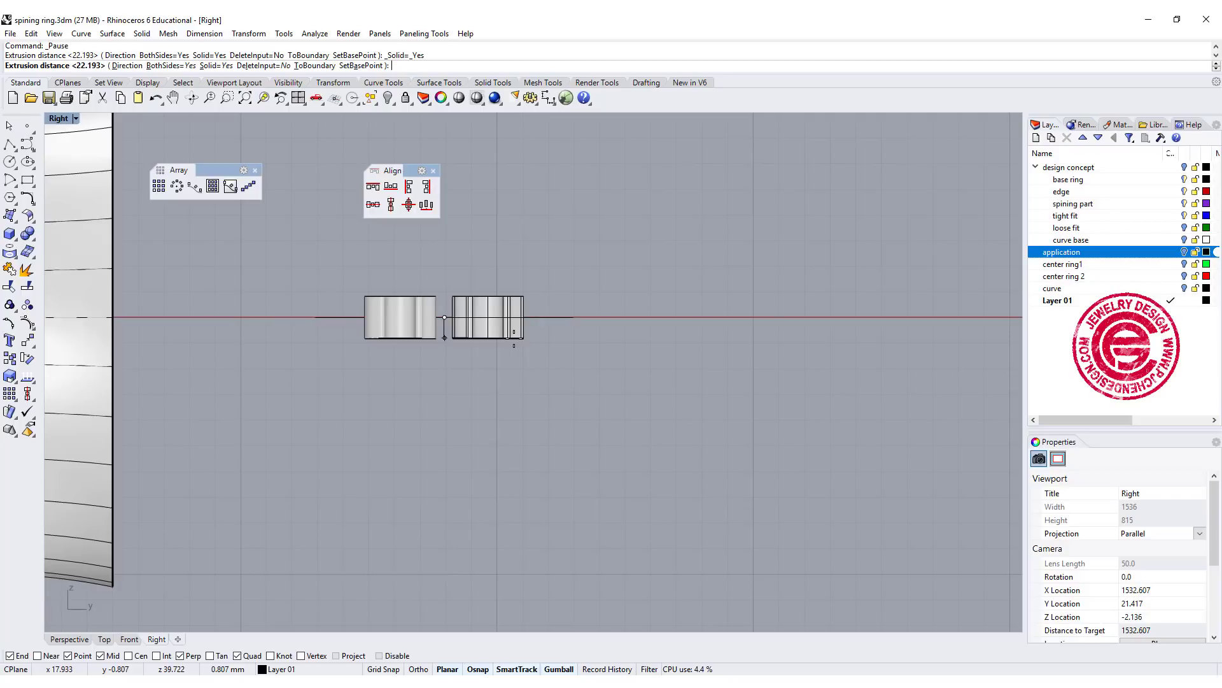
pyautogui.write('0.6')
pyautogui.press('Return')
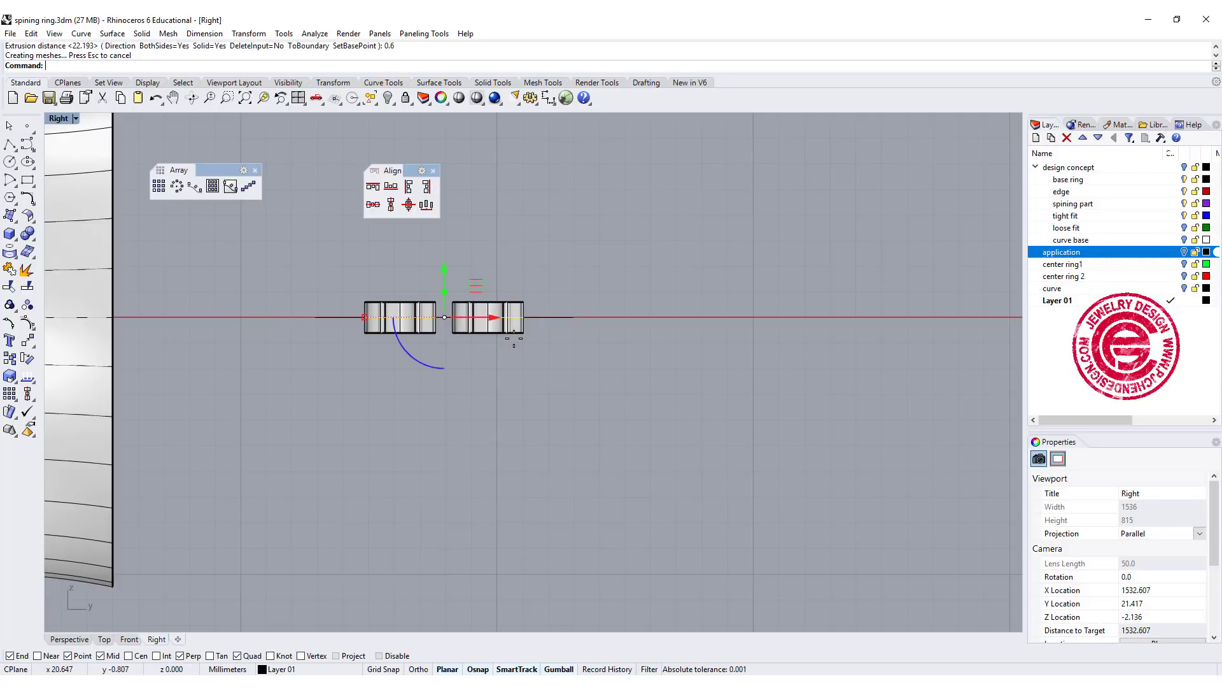
pyautogui.click(535, 333)
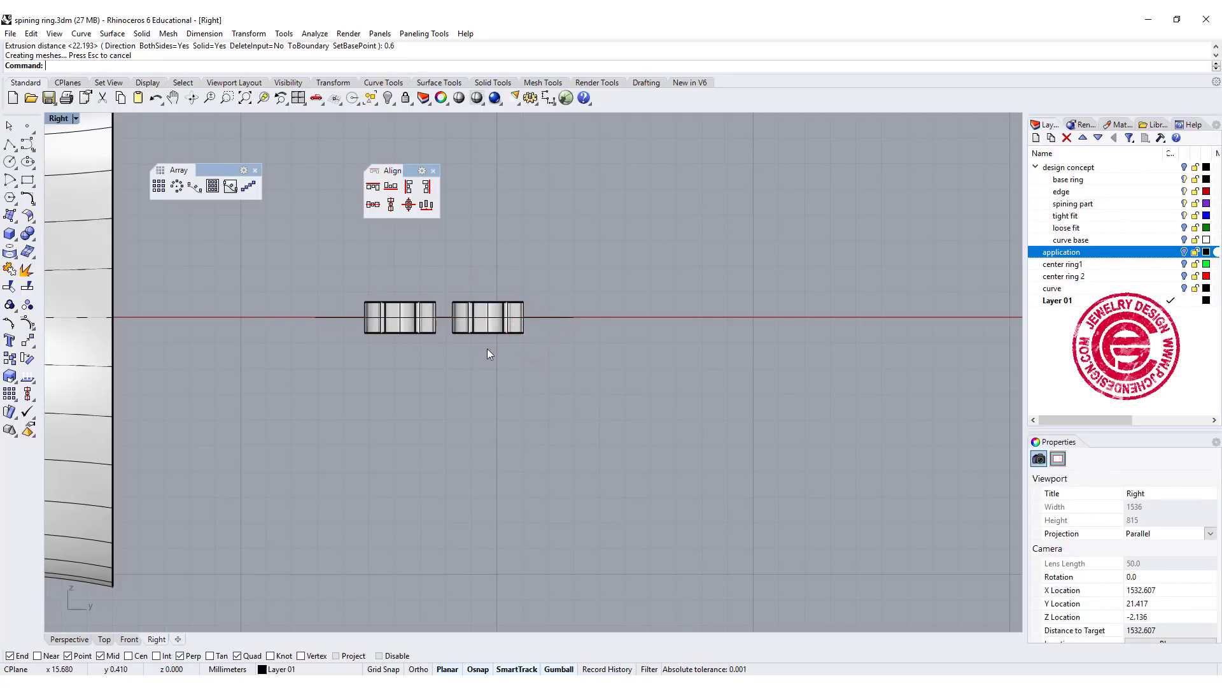
pyautogui.scroll(-2, 470, 310)
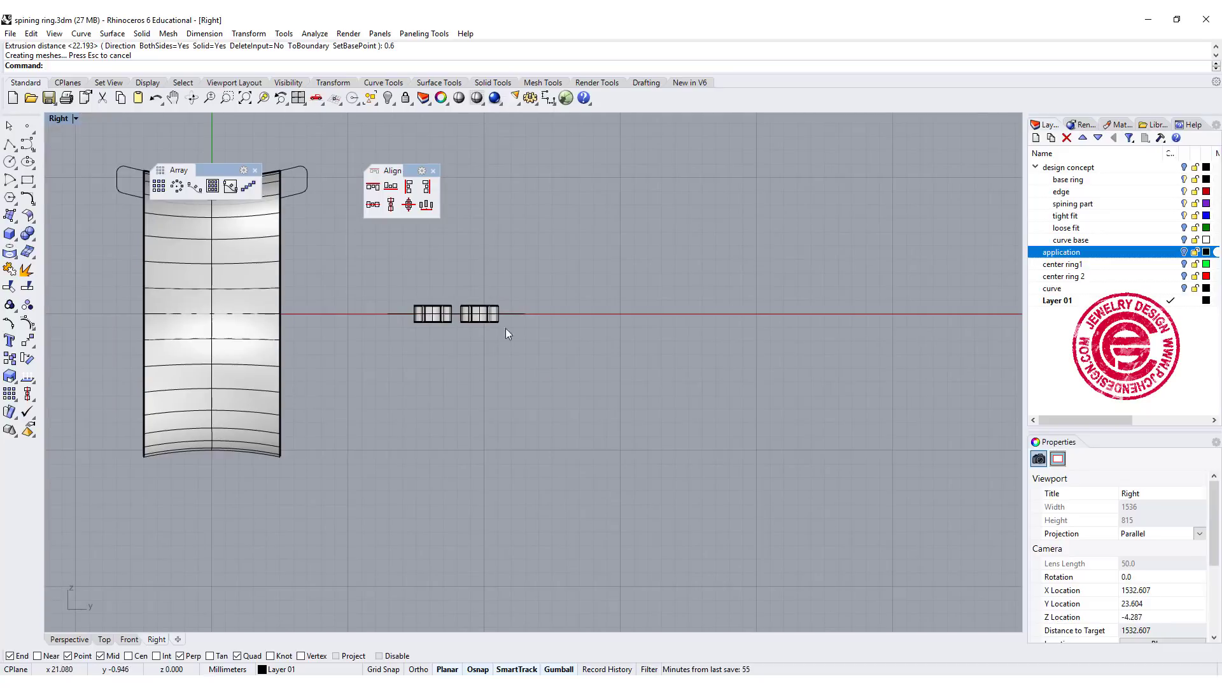
pyautogui.scroll(-2, 535, 344)
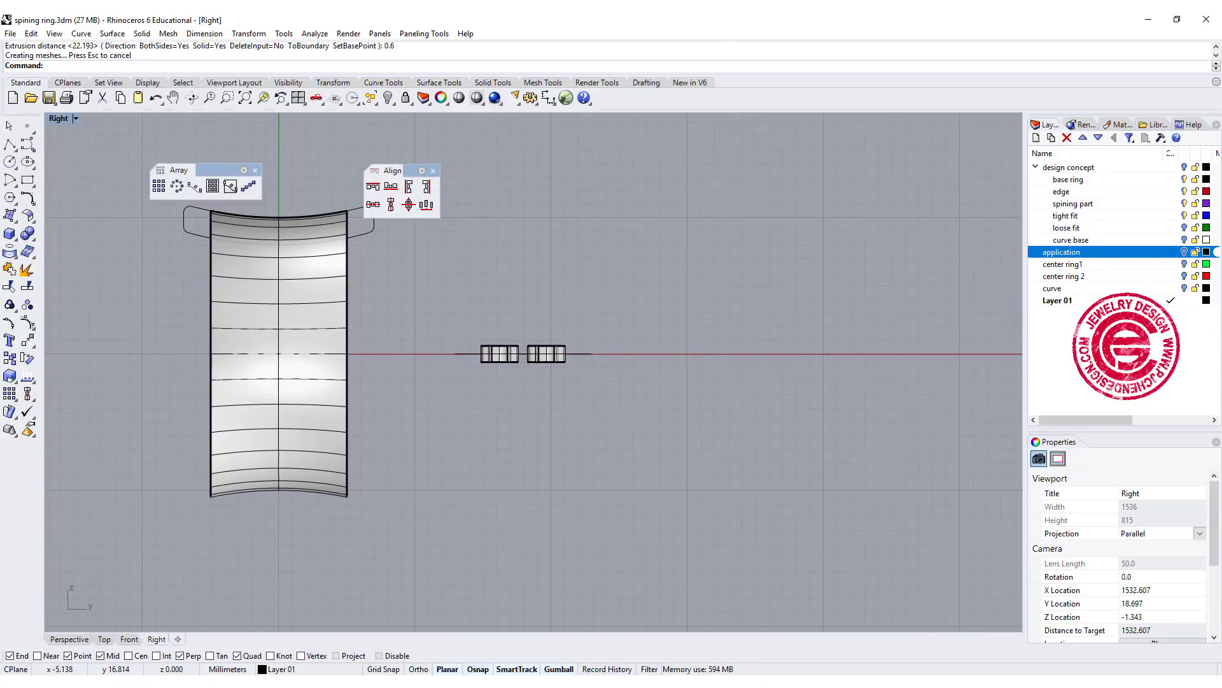
# Close the Align and Array toolbars and maximize the Top viewport
pyautogui.doubleClick(57, 119)
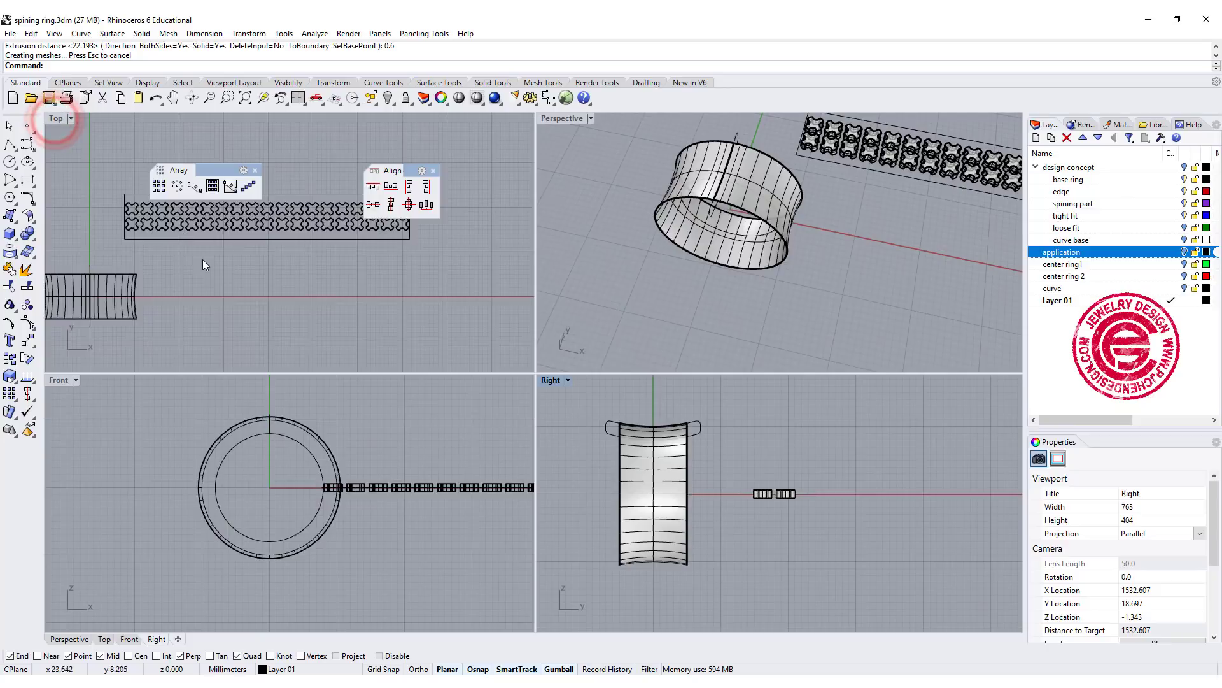
pyautogui.scroll(2, 203, 258)
pyautogui.click(438, 170)
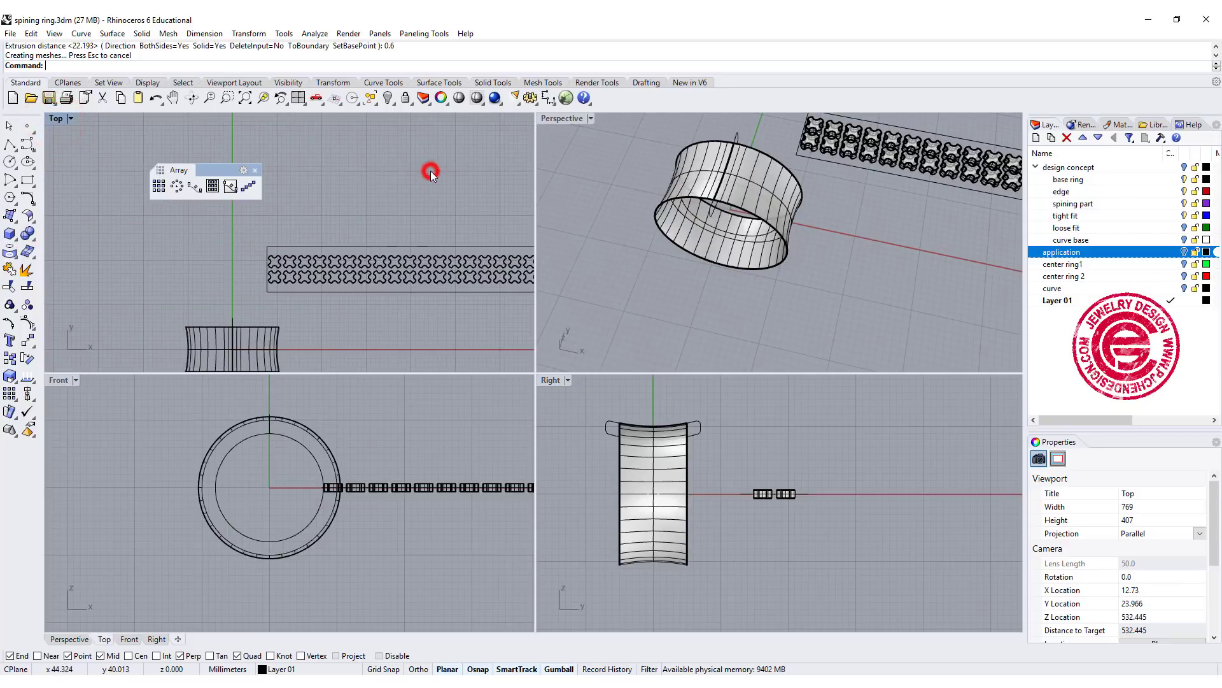
pyautogui.click(254, 170)
pyautogui.scroll(-2, 253, 172)
pyautogui.doubleClick(57, 119)
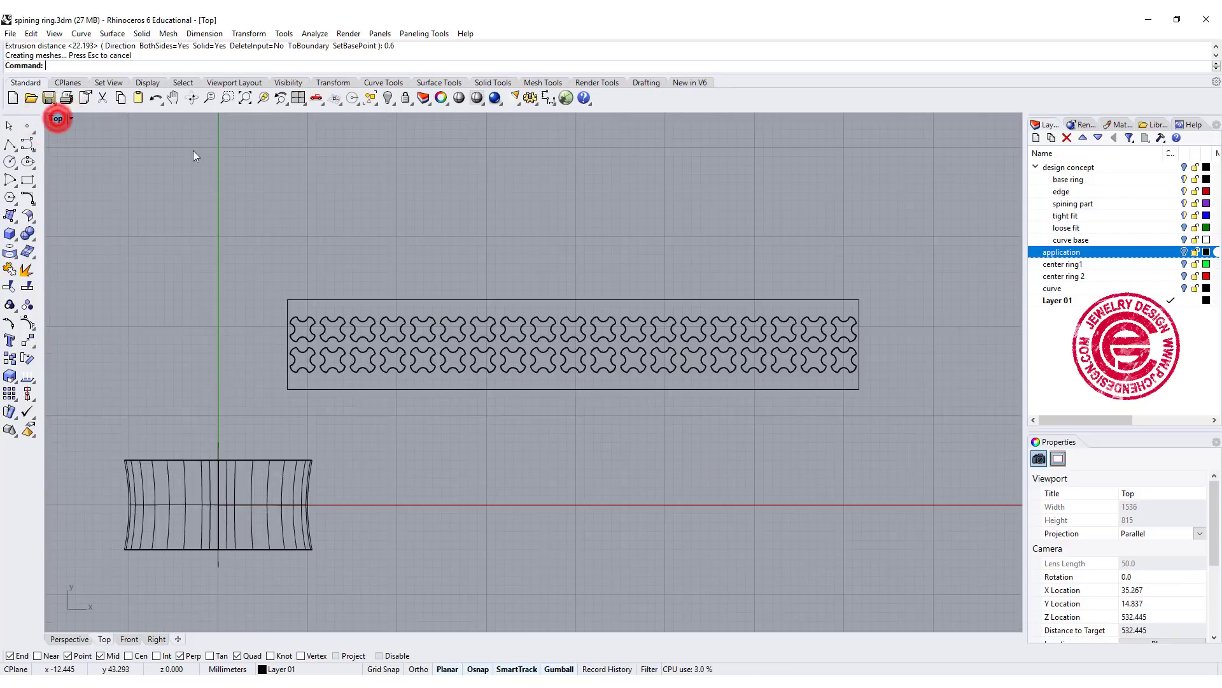
pyautogui.scroll(1, 506, 257)
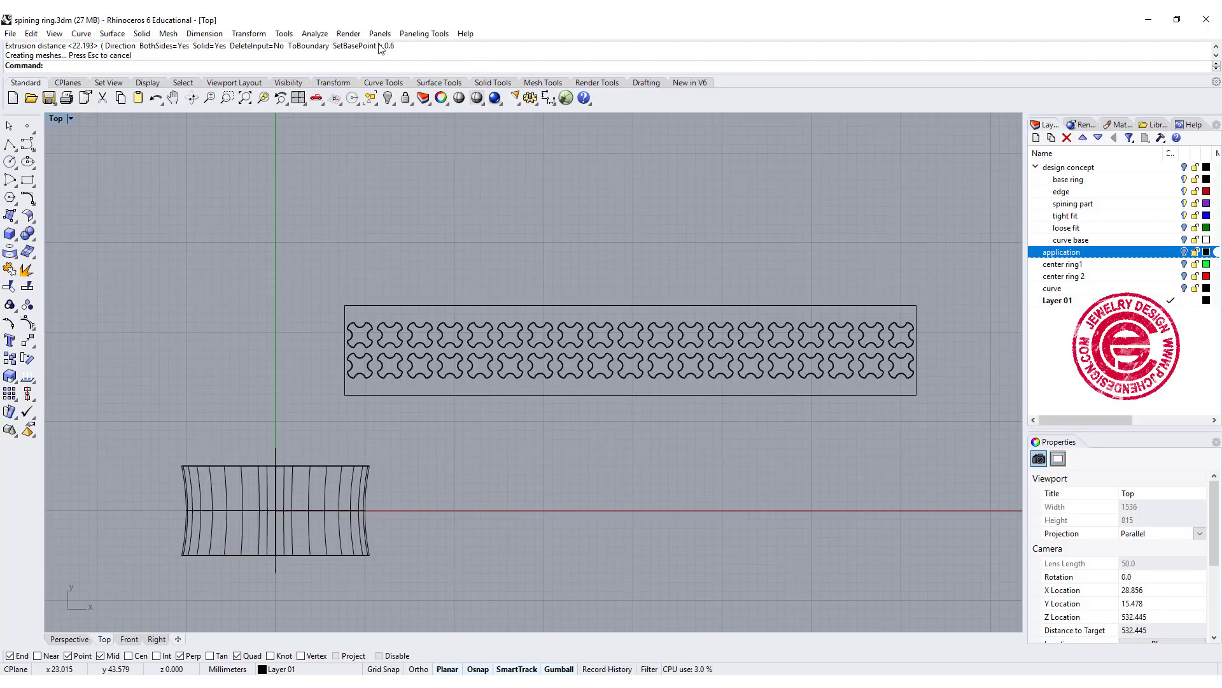
pyautogui.click(12, 217)
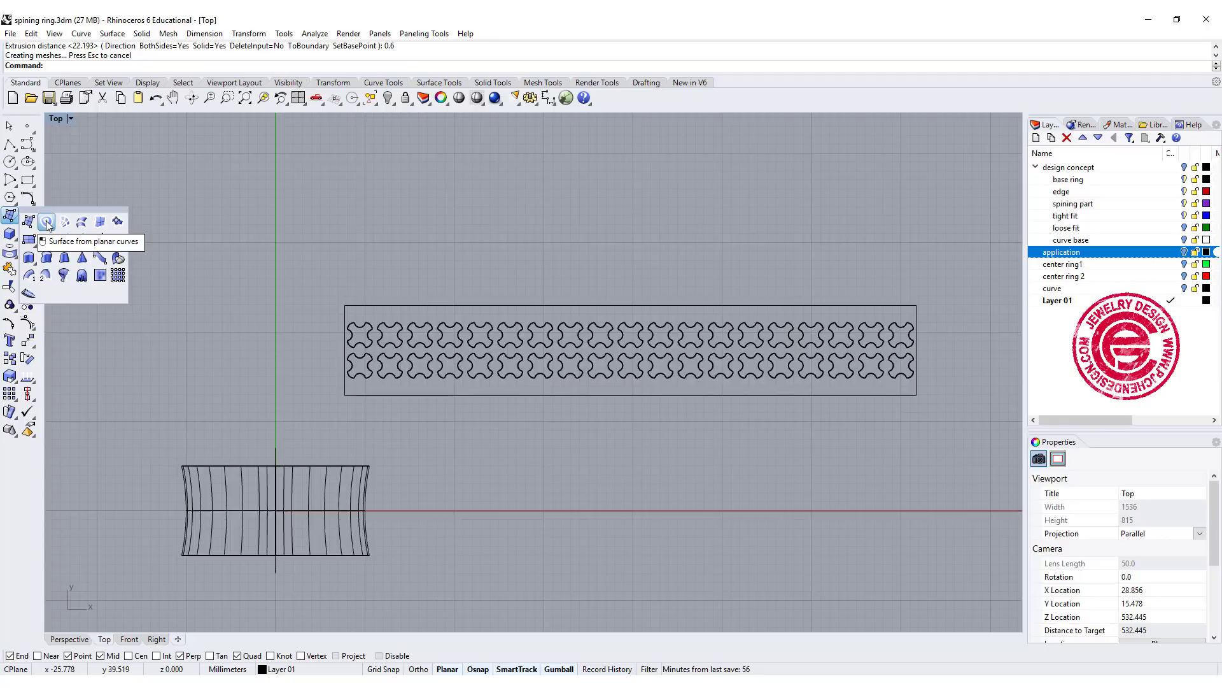
# Make a planar surface from the strip rectangle and maximize the Perspective view
pyautogui.click(45, 223)
pyautogui.click(372, 305)
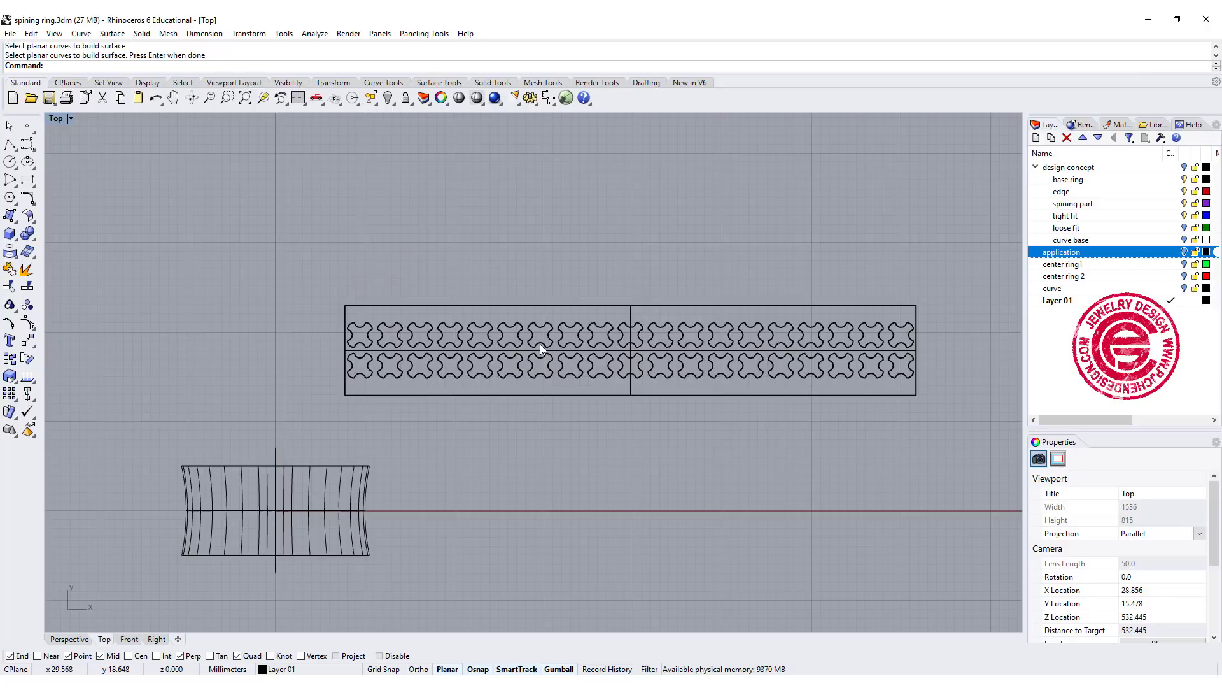
pyautogui.doubleClick(56, 119)
pyautogui.doubleClick(566, 118)
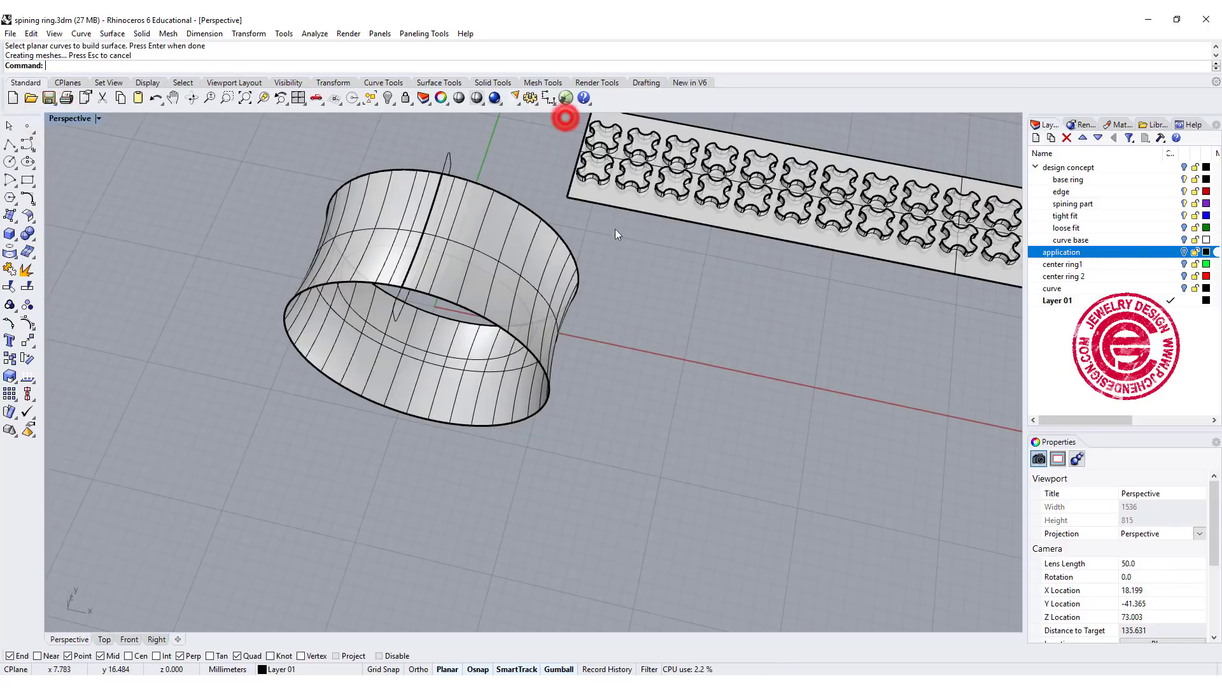
pyautogui.scroll(2, 615, 228)
pyautogui.scroll(3, 626, 305)
# Orbit and pan the Perspective view to inspect the cutters, strip and ring
pyautogui.moveTo(626, 302); pyautogui.dragTo(632, 266, button='right')
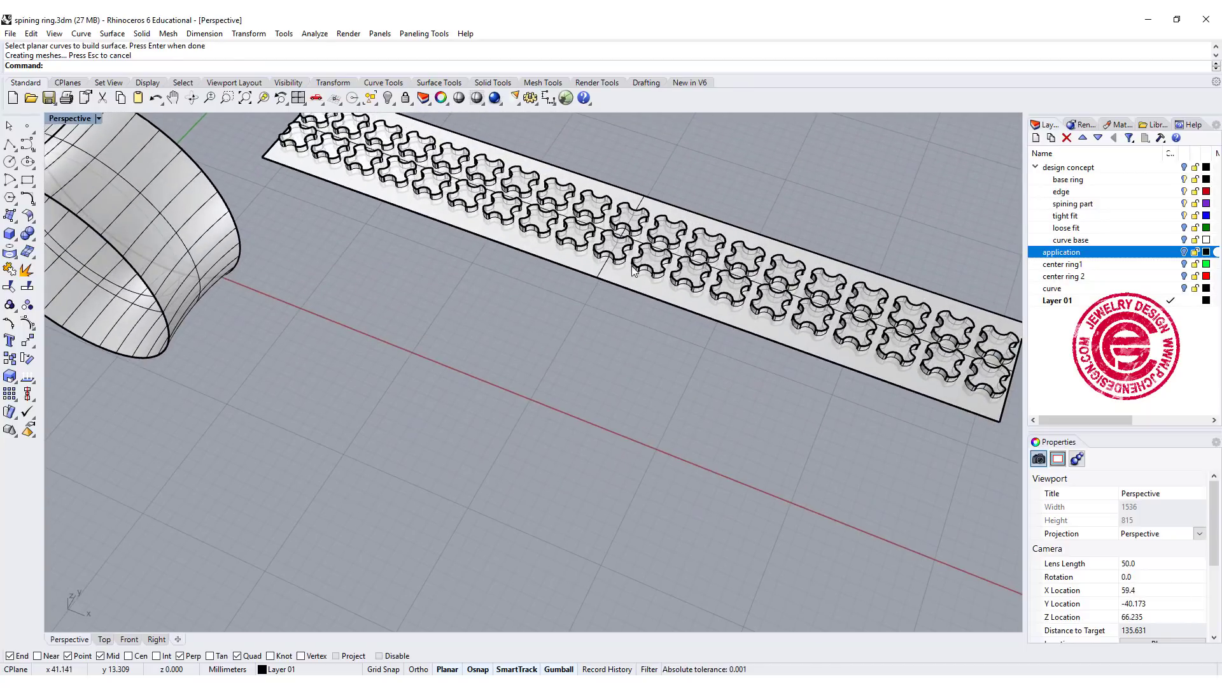
pyautogui.click(664, 237)
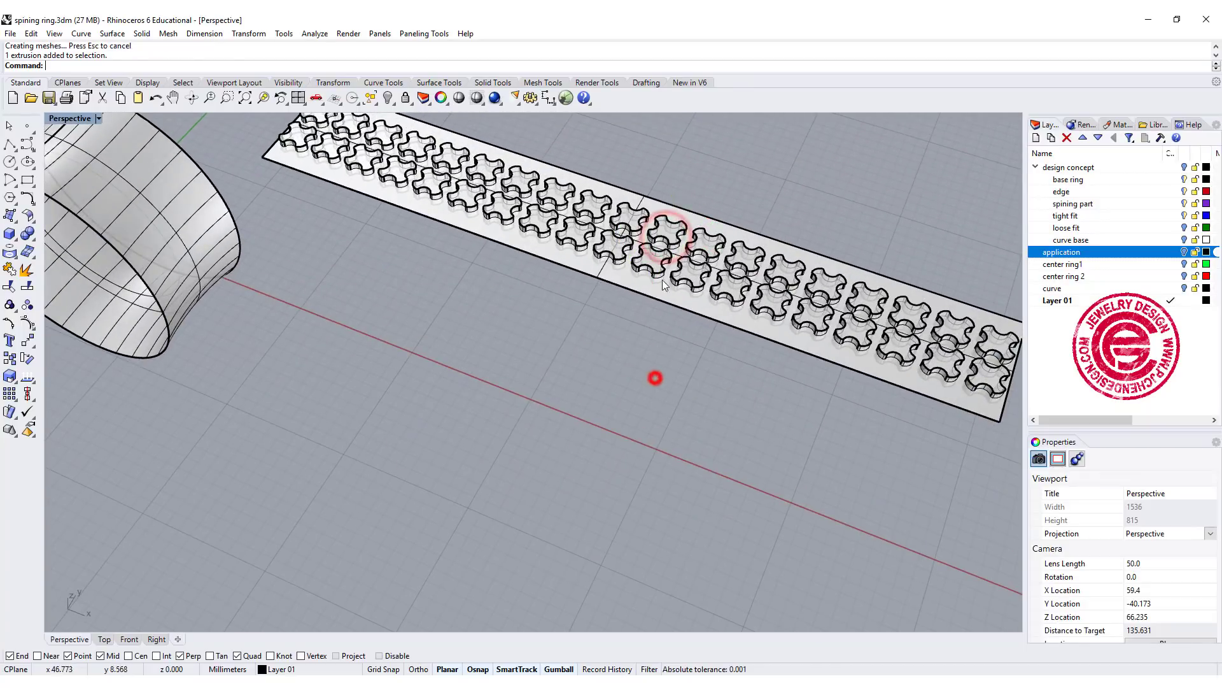
pyautogui.click(656, 378)
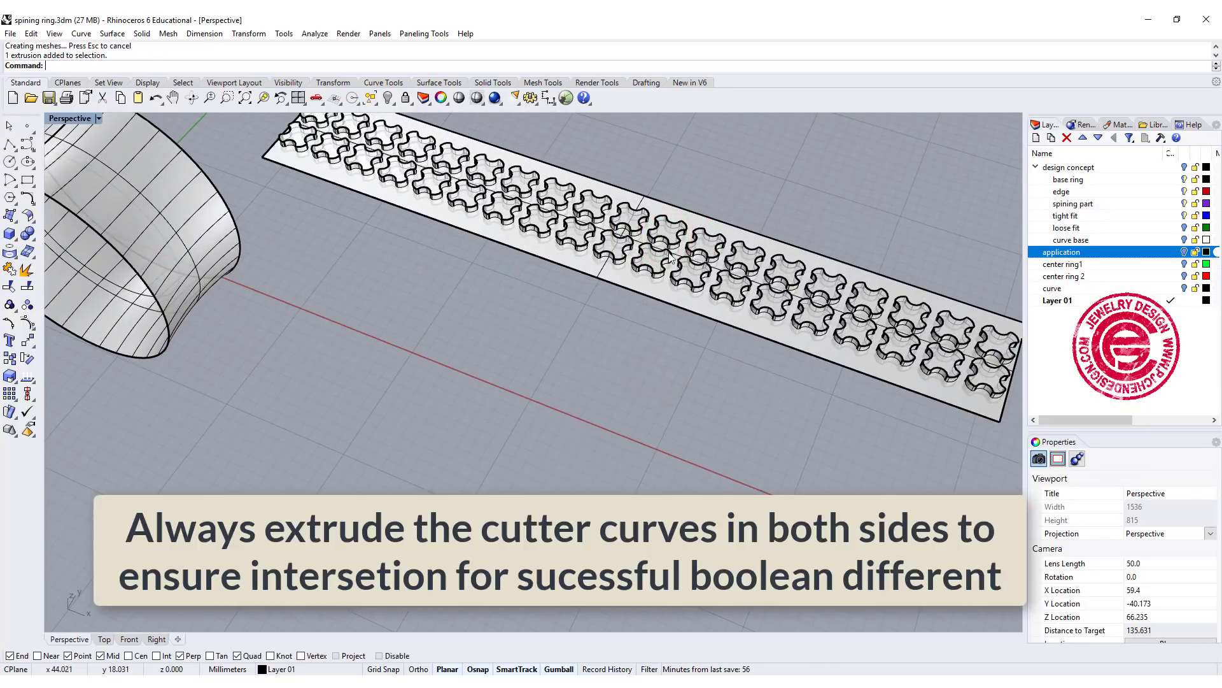
pyautogui.click(179, 197)
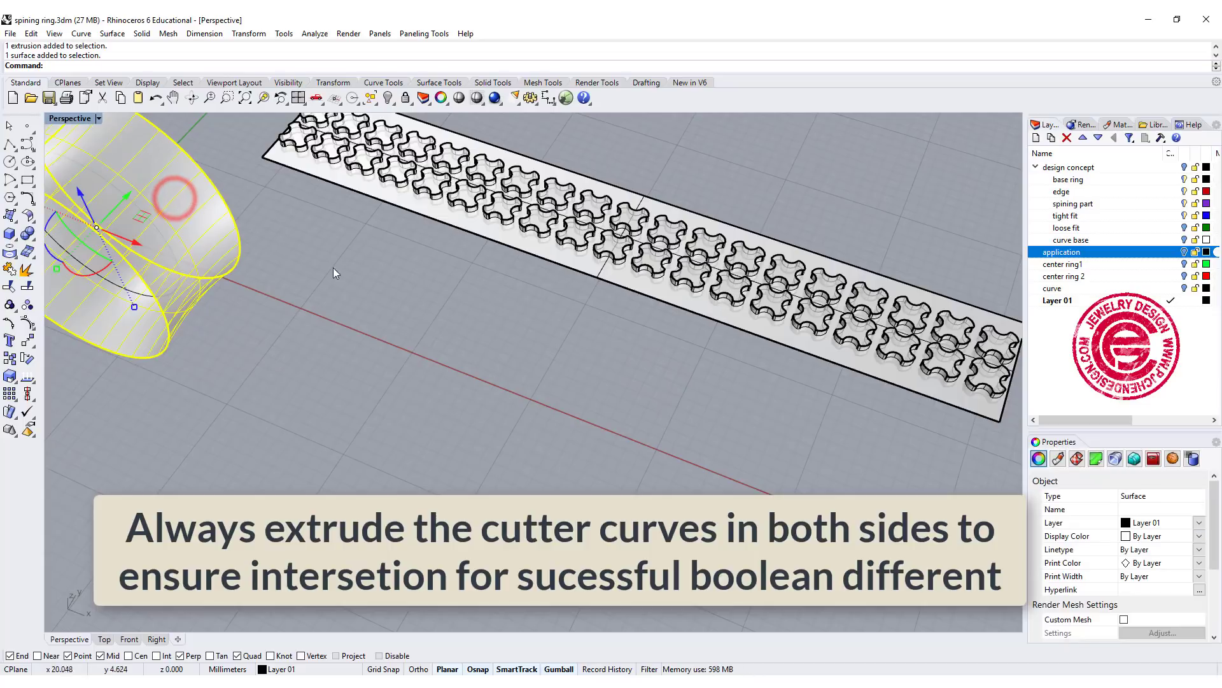
pyautogui.click(391, 316)
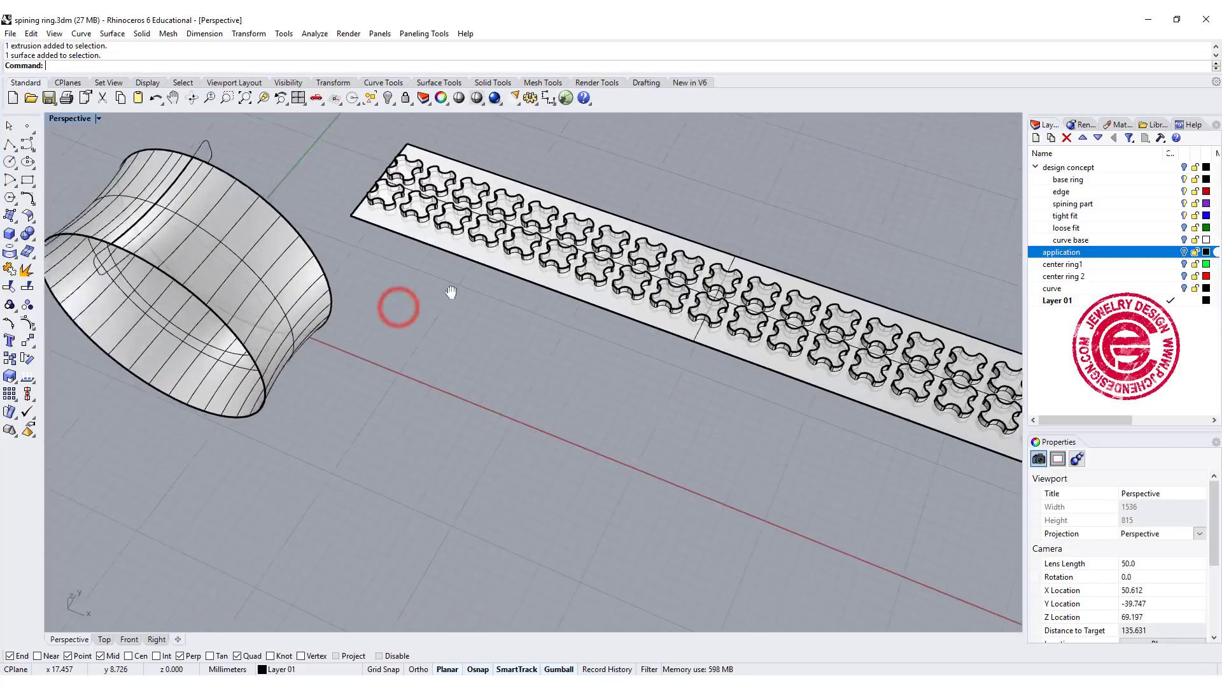
pyautogui.moveTo(402, 312); pyautogui.dragTo(462, 307, button='right')
pyautogui.scroll(-3, 437, 329)
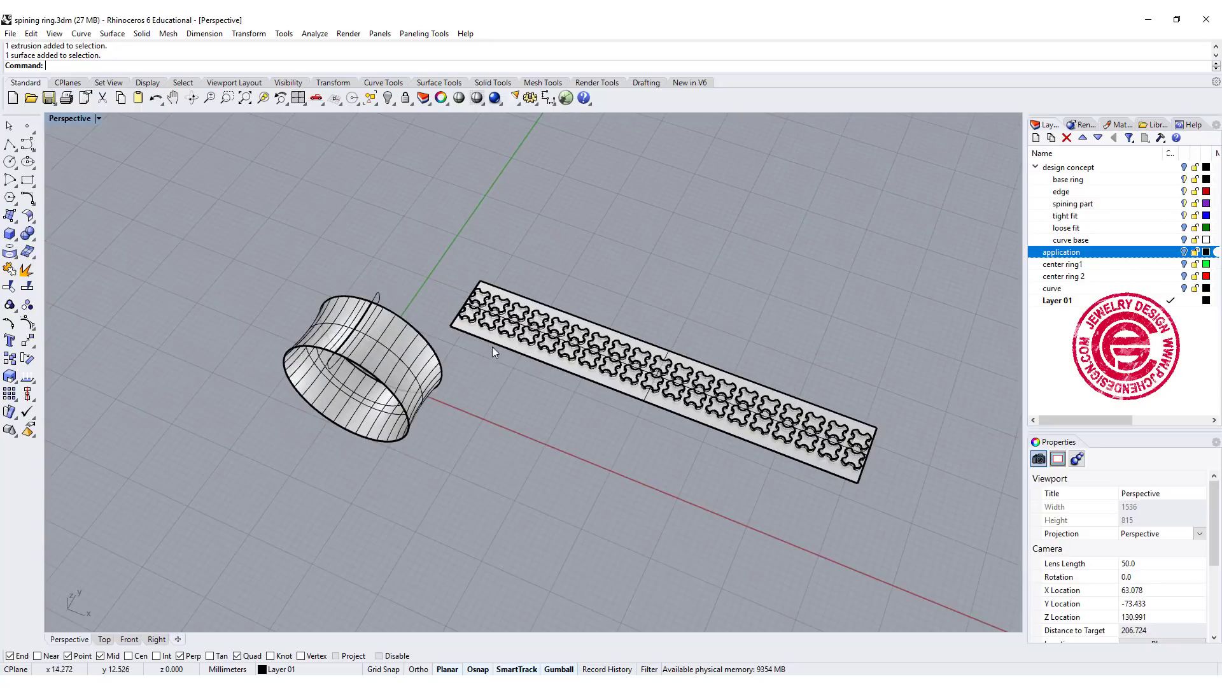
pyautogui.keyDown('shift'); pyautogui.moveTo(492, 347); pyautogui.dragTo(434, 292, button='right'); pyautogui.keyUp('shift')
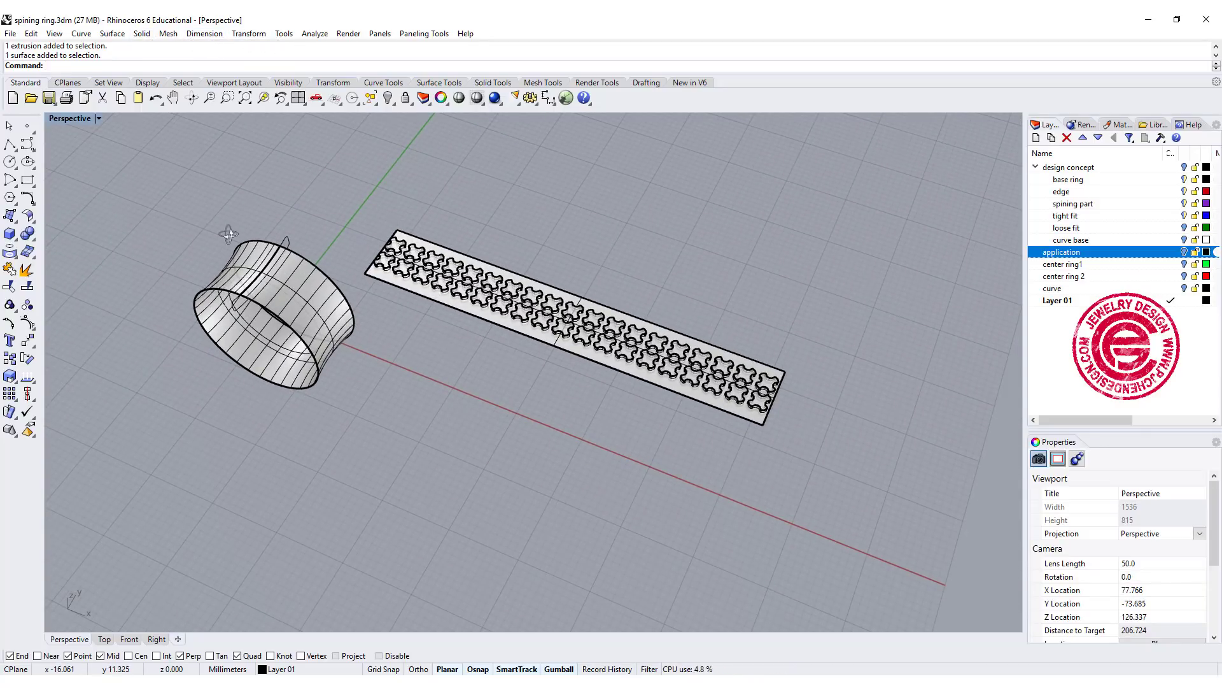
# FlowAlongSrf the cross cutters from the flat strip's corner onto the ring surface
pyautogui.keyDown('shift'); pyautogui.moveTo(227, 233); pyautogui.dragTo(228, 267, button='right'); pyautogui.keyUp('shift')
pyautogui.click(248, 34)
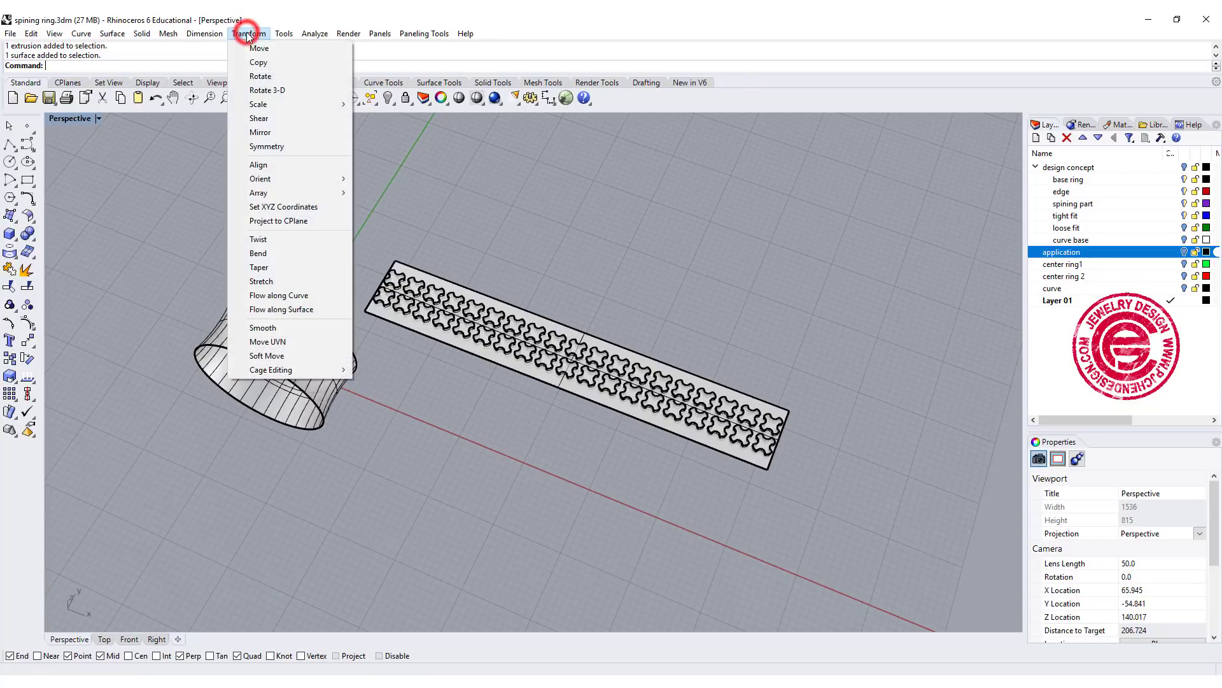
pyautogui.click(282, 310)
pyautogui.moveTo(347, 211)
pyautogui.mouseDown()
pyautogui.moveTo(784, 457)
pyautogui.moveTo(787, 477)
pyautogui.mouseUp()
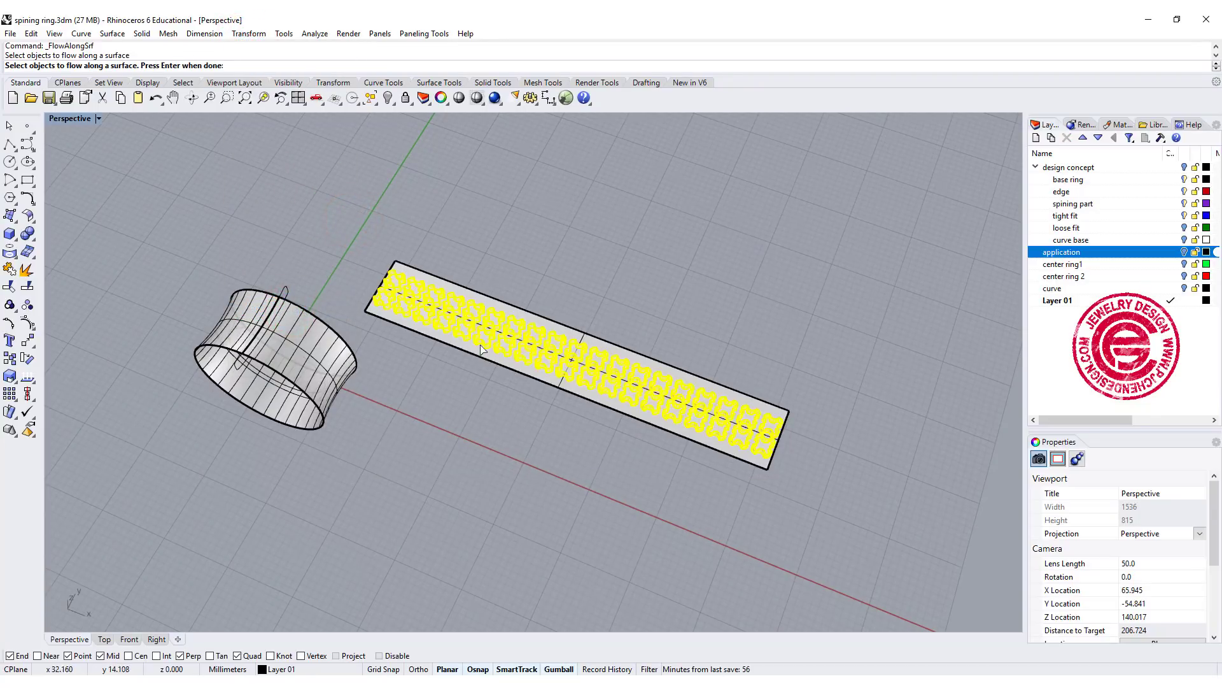
pyautogui.press('Return')
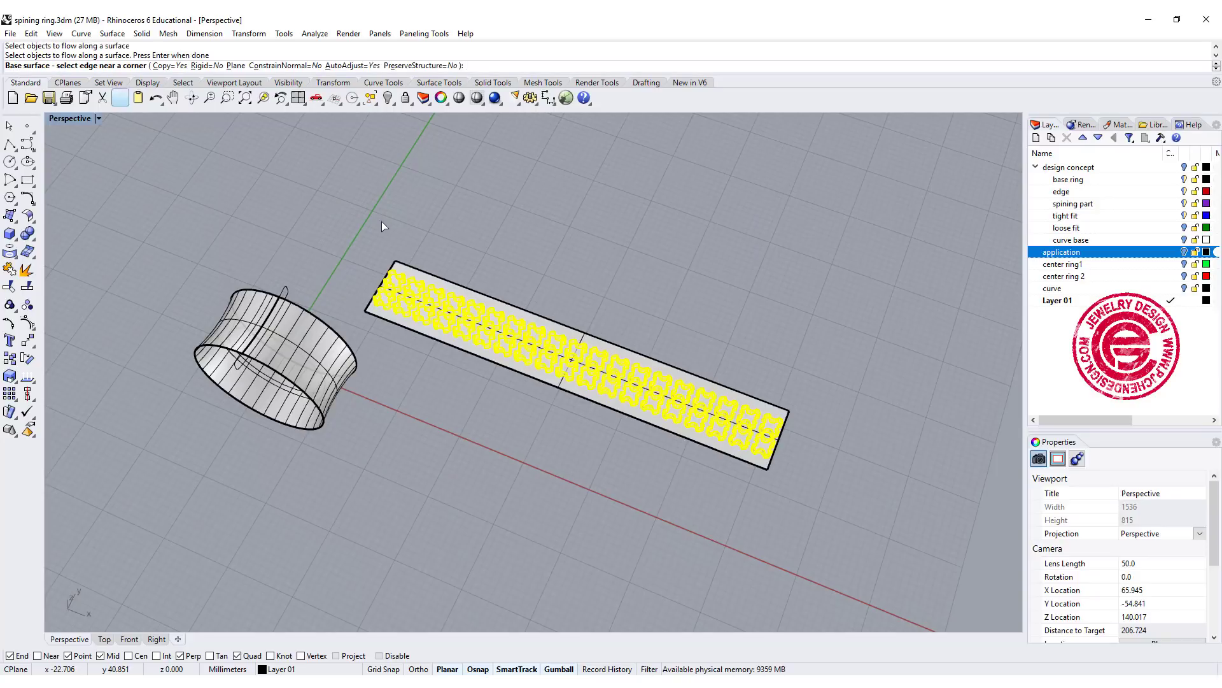
pyautogui.scroll(4, 391, 265)
pyautogui.click(402, 272)
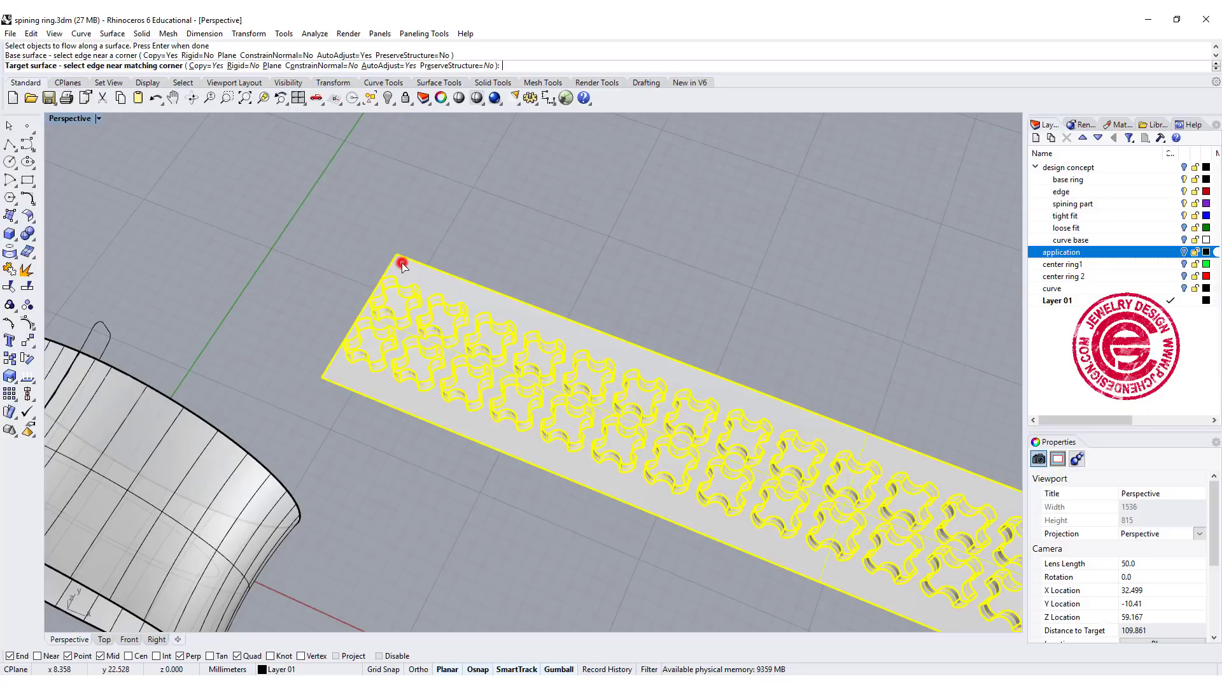
pyautogui.scroll(-3, 353, 296)
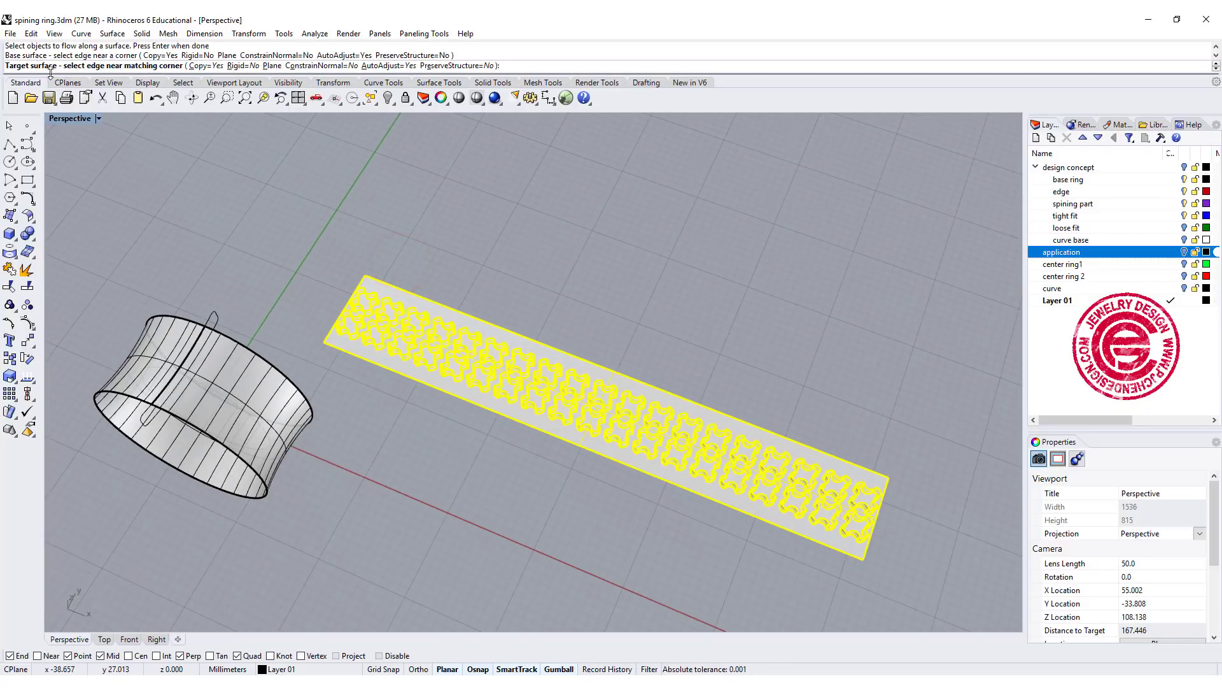
pyautogui.scroll(2, 203, 349)
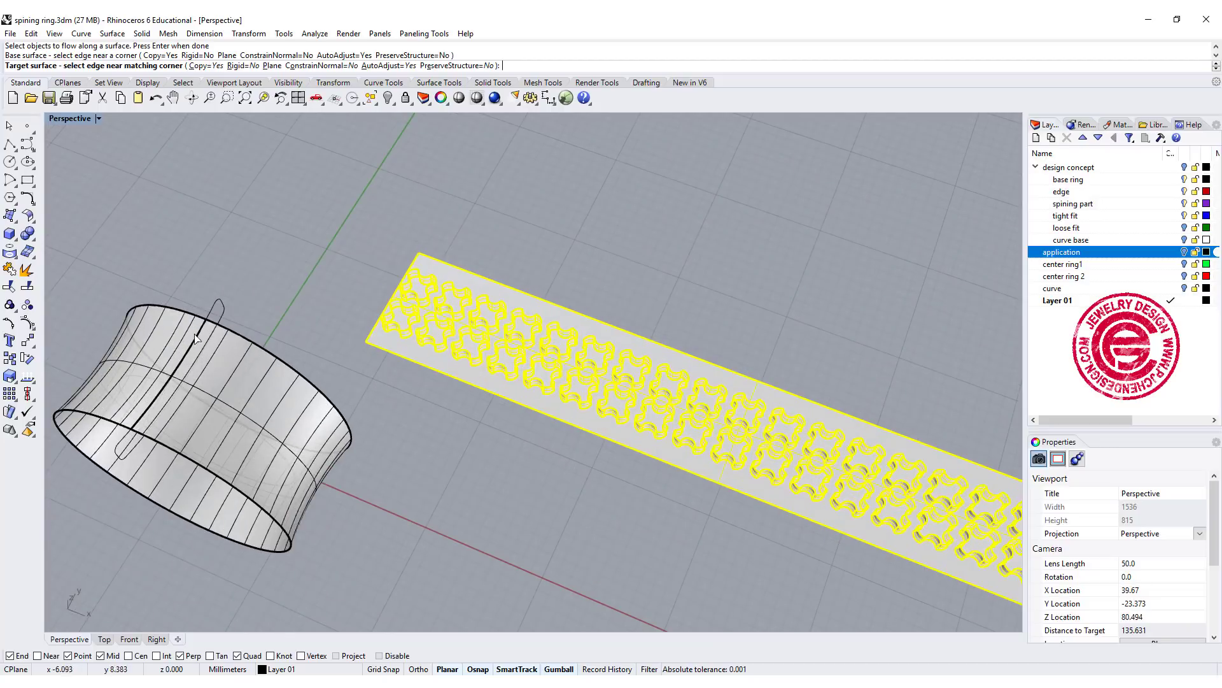
pyautogui.click(210, 336)
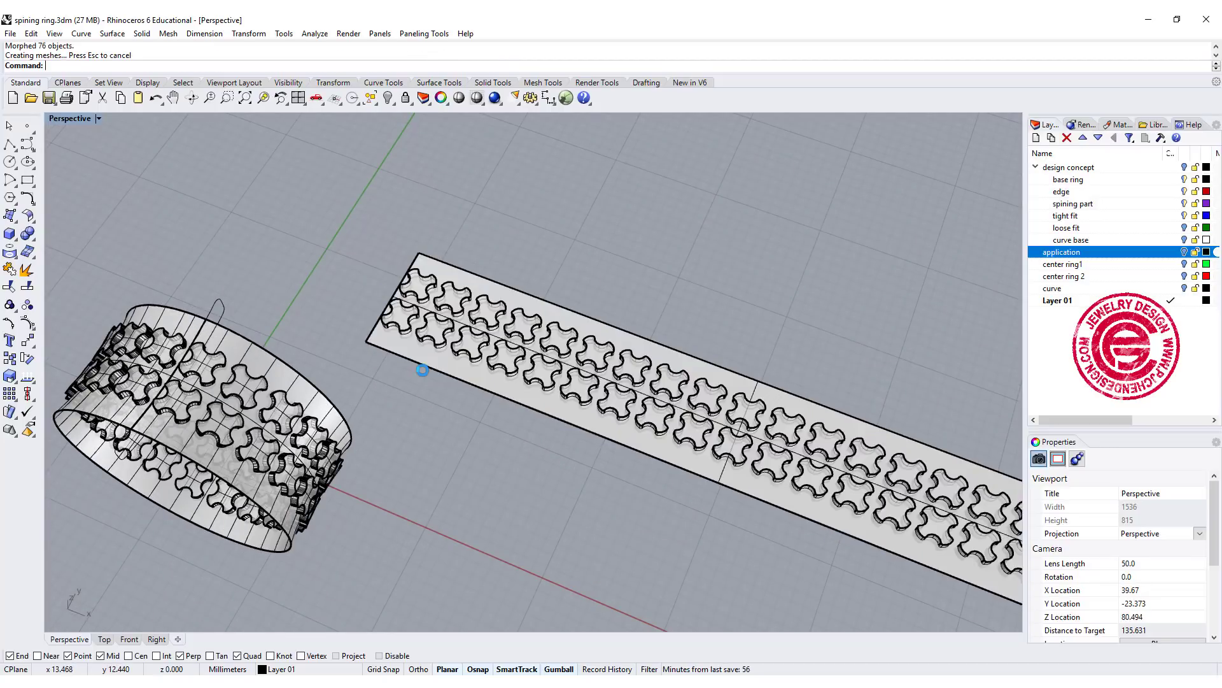
pyautogui.moveTo(421, 432); pyautogui.dragTo(504, 422, button='right')
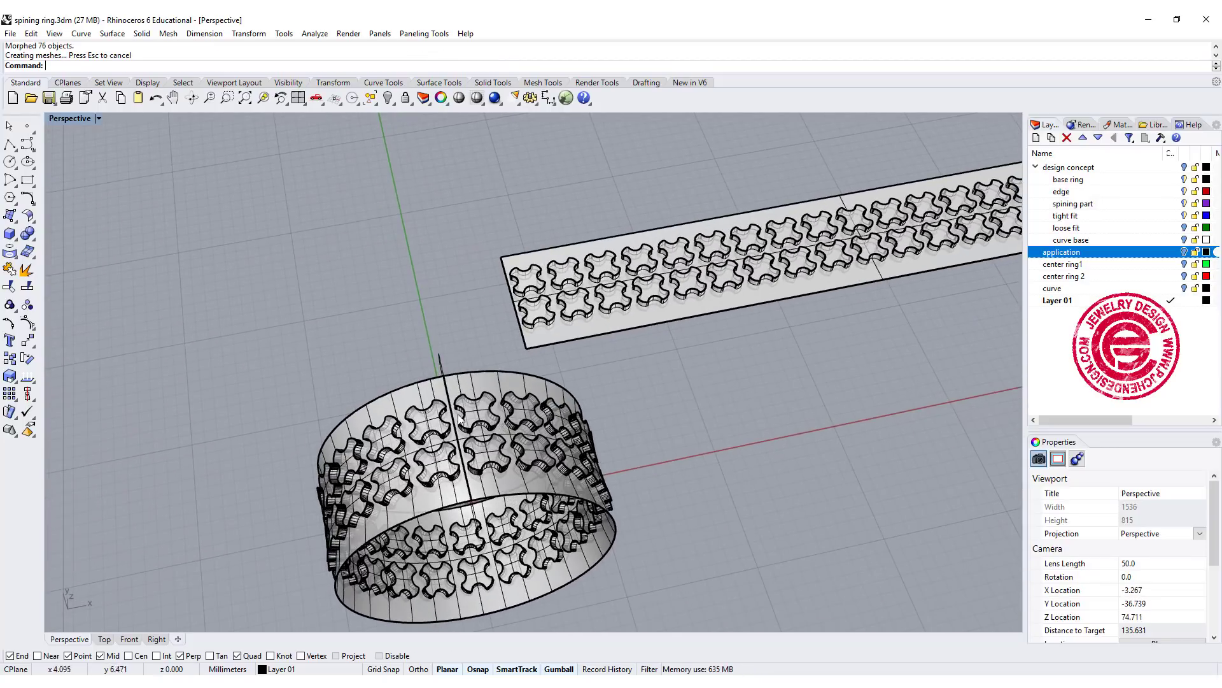
pyautogui.scroll(3, 458, 418)
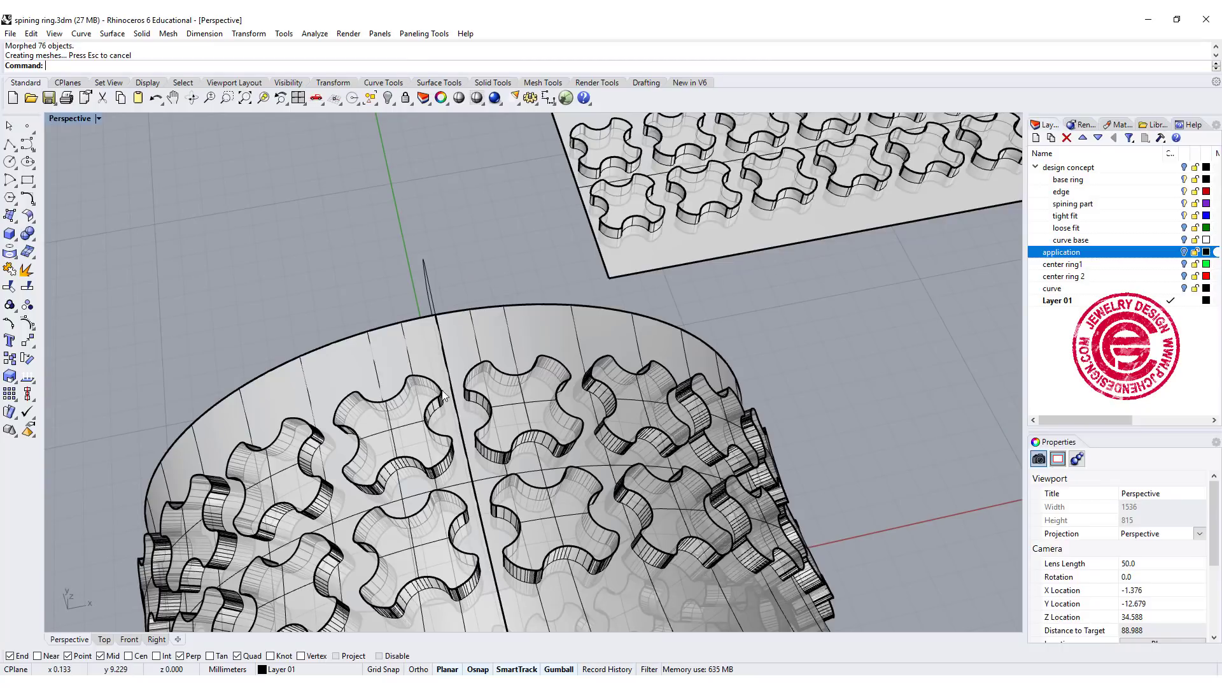
# Inspect the overlapping wrapped cutter pieces and orbit to view ring and strip
pyautogui.click(480, 391)
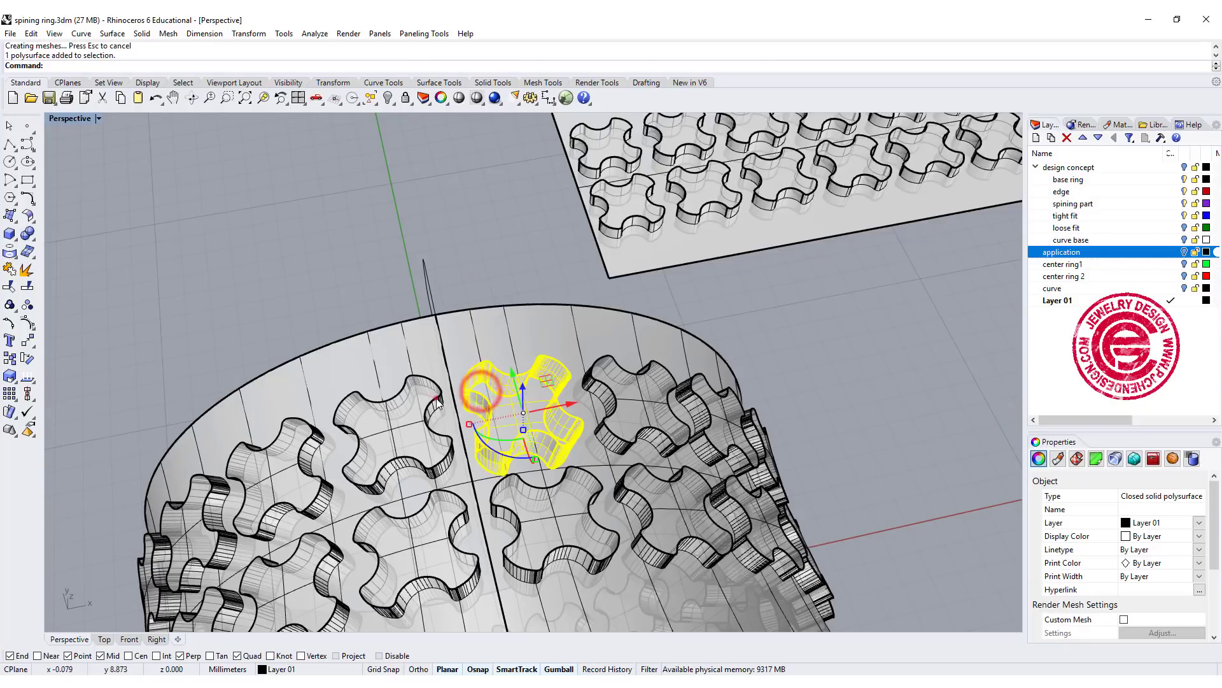
pyautogui.keyDown('shift'); pyautogui.click(435, 401); pyautogui.keyUp('shift')
pyautogui.click(542, 278)
pyautogui.click(561, 391)
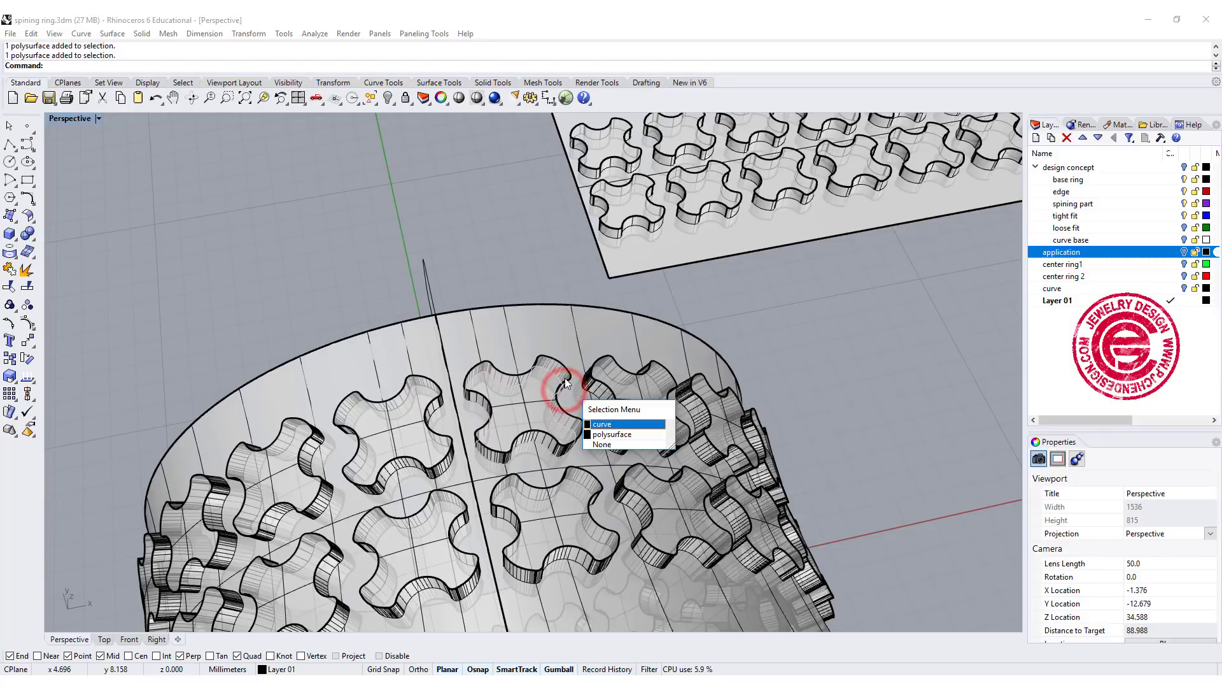
pyautogui.click(568, 378)
pyautogui.click(558, 291)
pyautogui.scroll(-3, 558, 278)
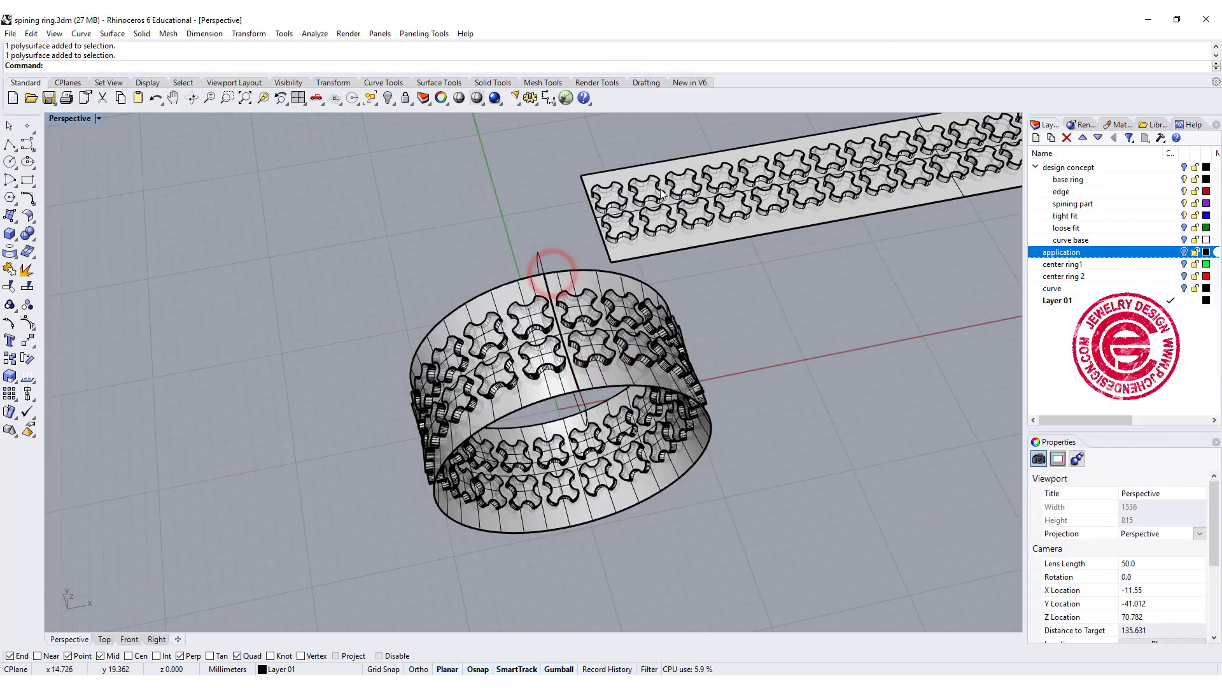
pyautogui.scroll(3, 602, 189)
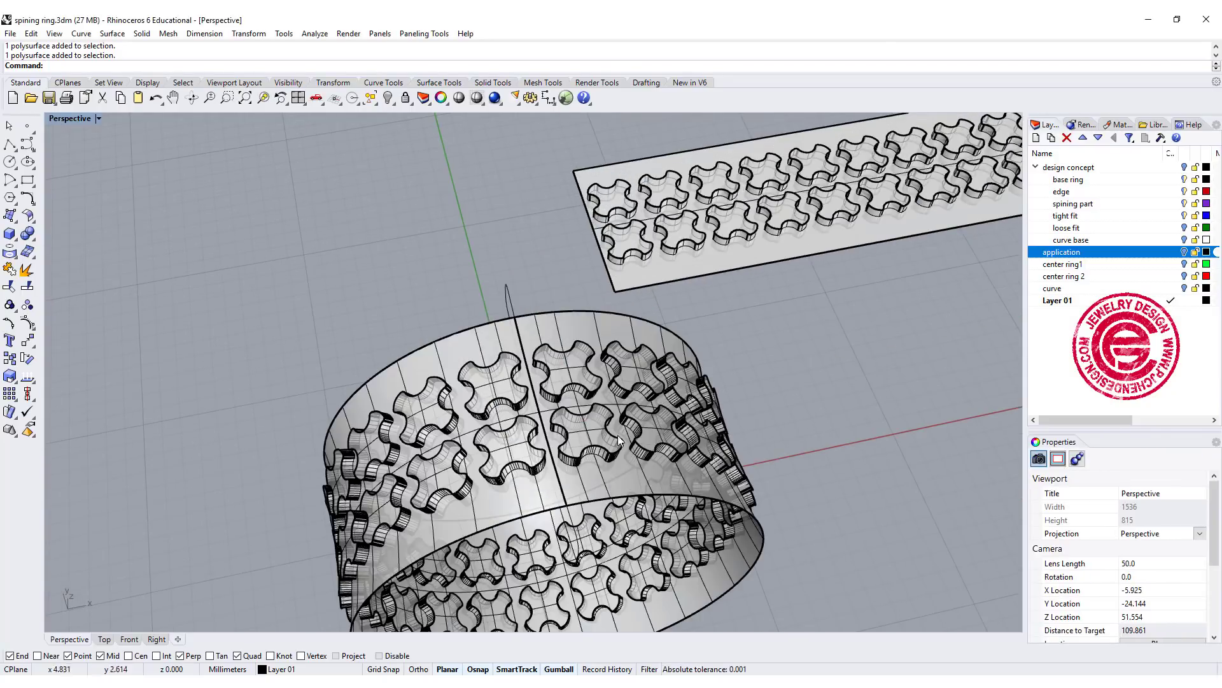
pyautogui.scroll(-4, 618, 439)
pyautogui.moveTo(593, 411); pyautogui.dragTo(534, 402, button='right')
pyautogui.scroll(2, 554, 399)
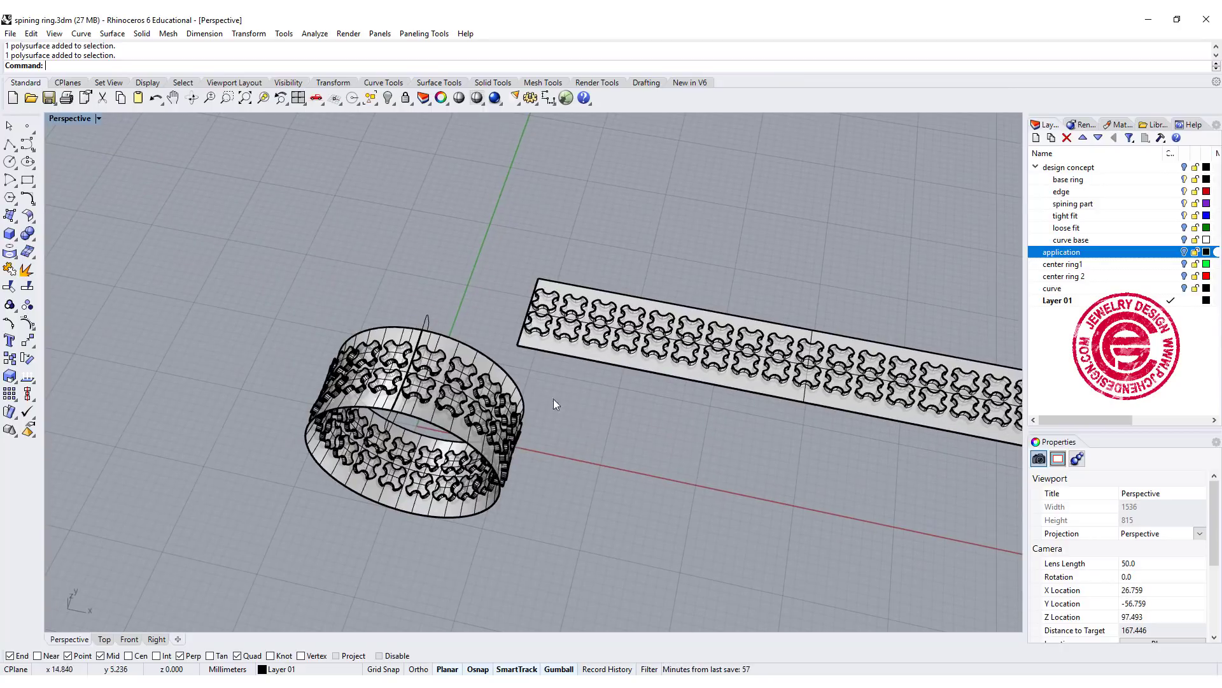
# Delete the ring's thin cylinder surface and unhide the solid ring band
pyautogui.click(475, 356)
pyautogui.press('Delete')
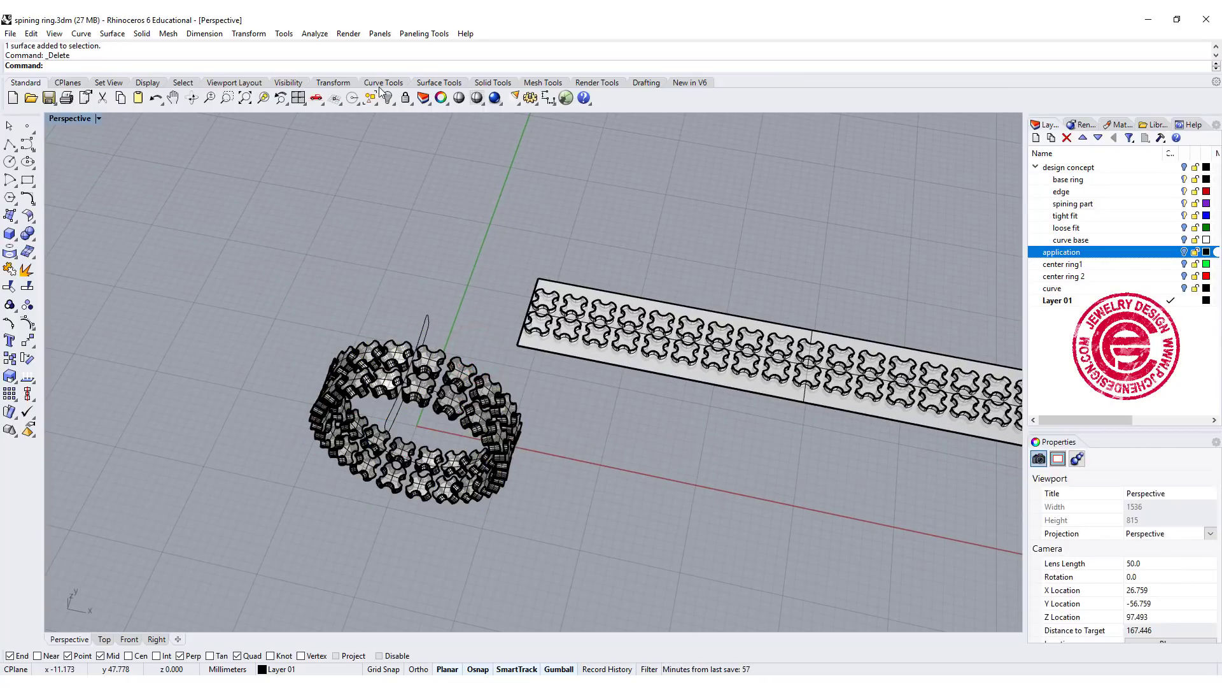
pyautogui.click(388, 97)
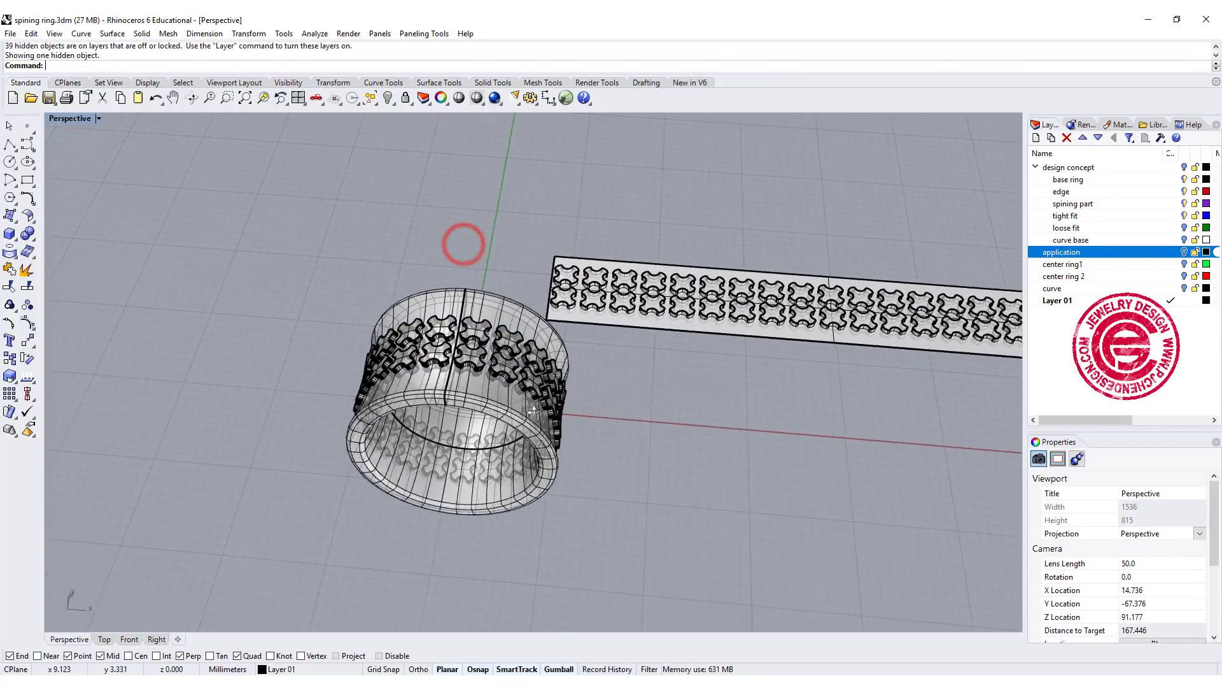
# Boolean-difference all wrapped cutters from the solid ring band, then inspect the pierced ring
pyautogui.moveTo(532, 411); pyautogui.dragTo(480, 406, button='right')
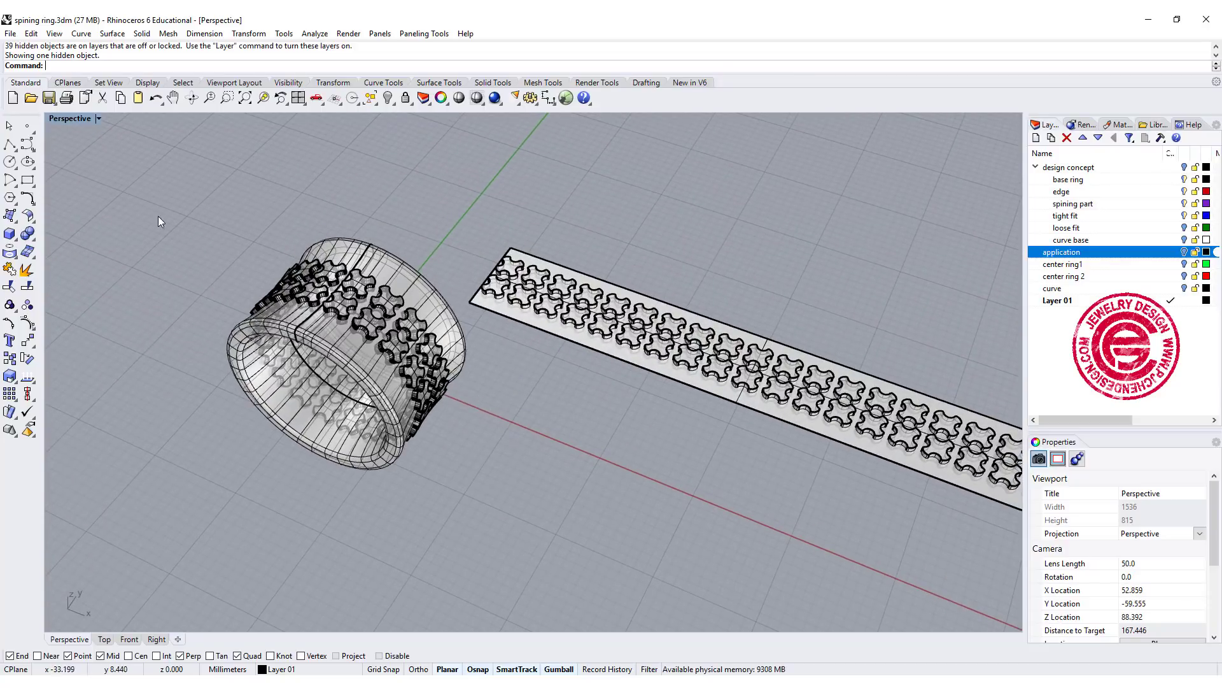
pyautogui.click(29, 234)
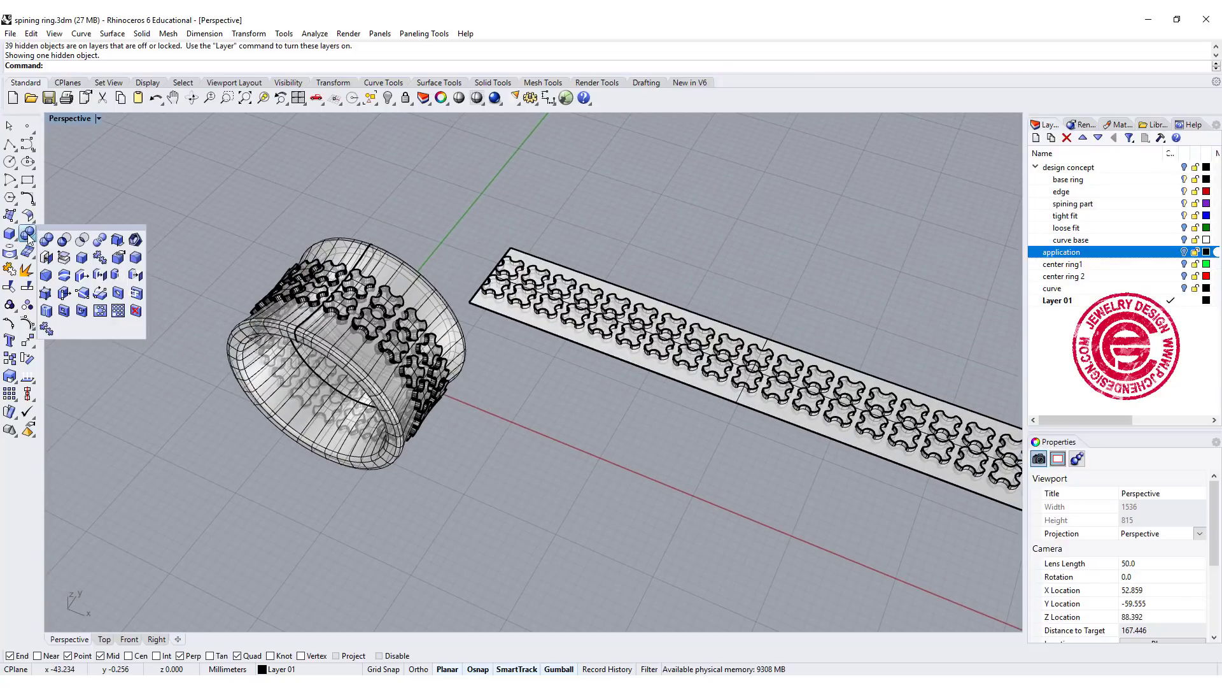
pyautogui.click(63, 240)
pyautogui.click(241, 329)
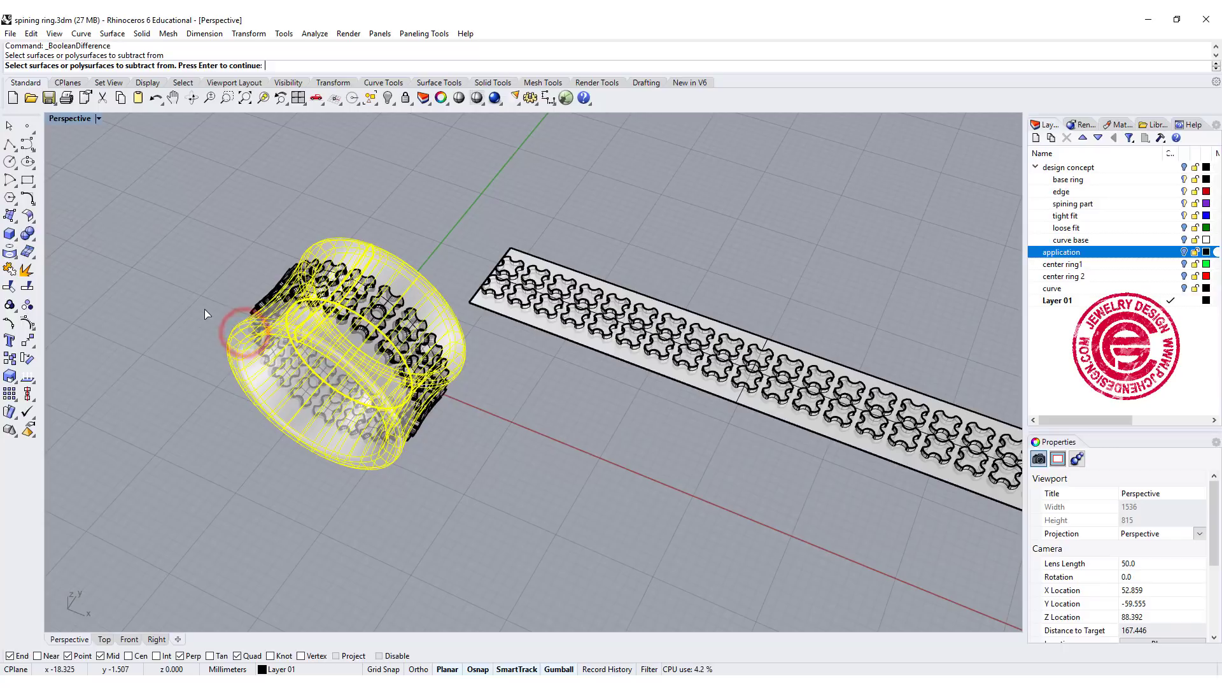
pyautogui.press('Return')
pyautogui.moveTo(178, 233); pyautogui.dragTo(512, 496)
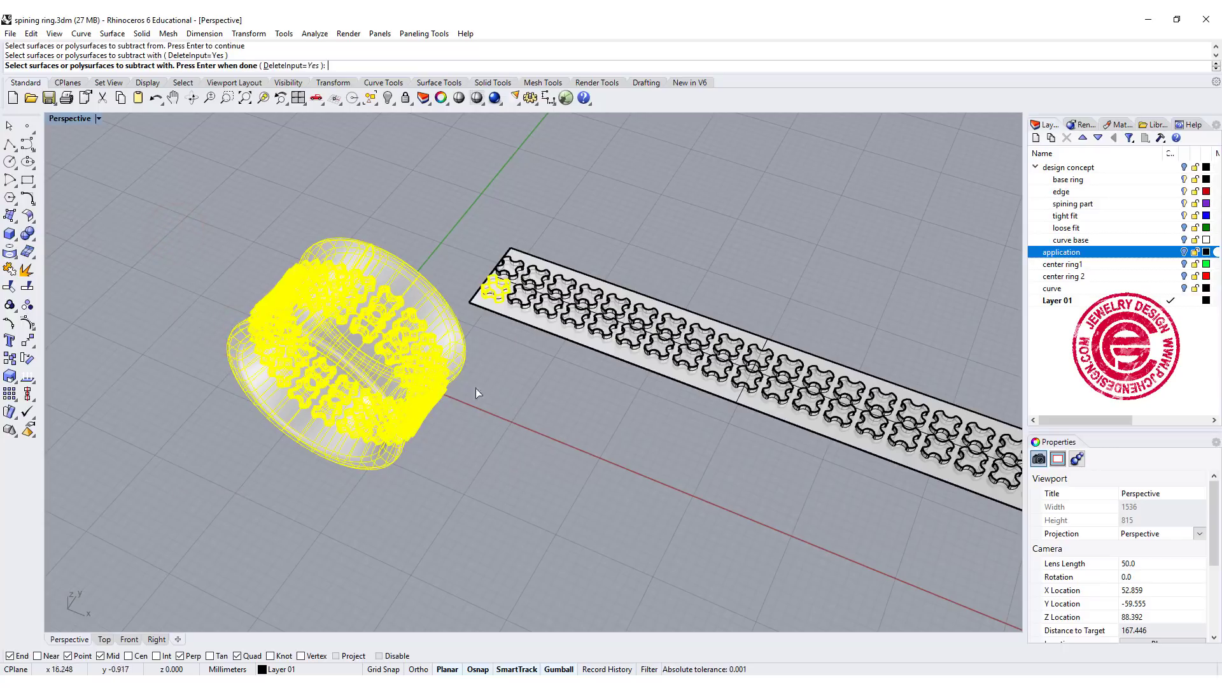
pyautogui.press('Return')
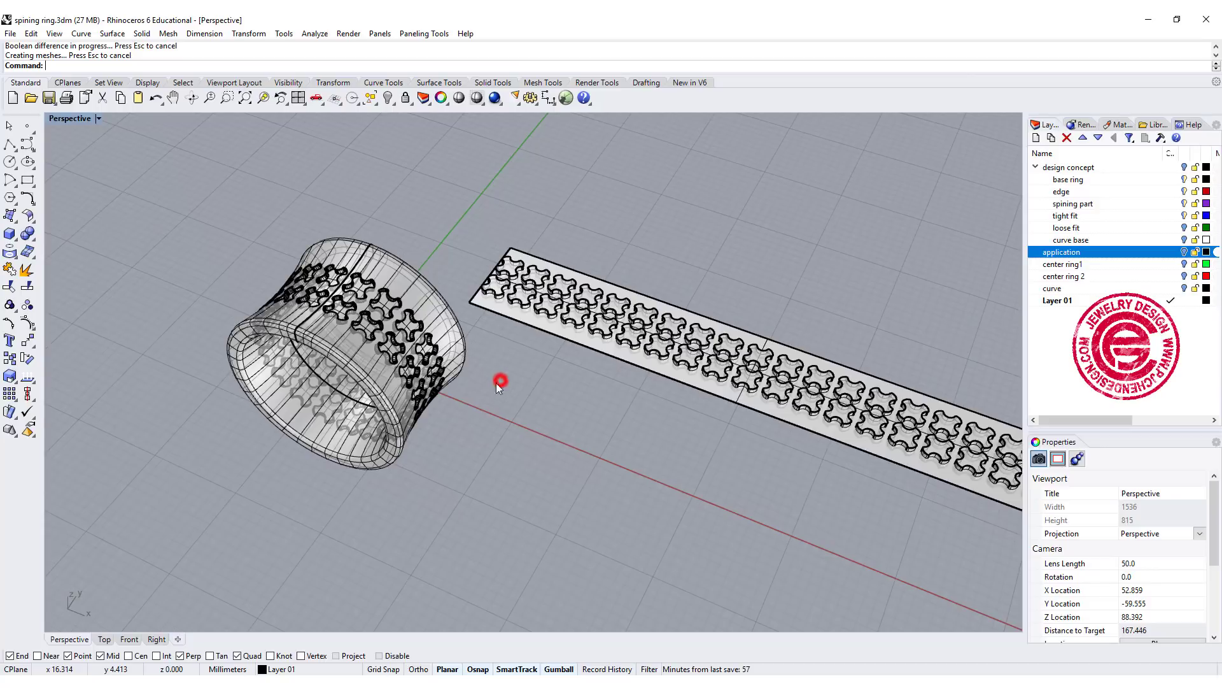
pyautogui.moveTo(495, 383); pyautogui.dragTo(489, 410, button='right')
pyautogui.scroll(2, 489, 410)
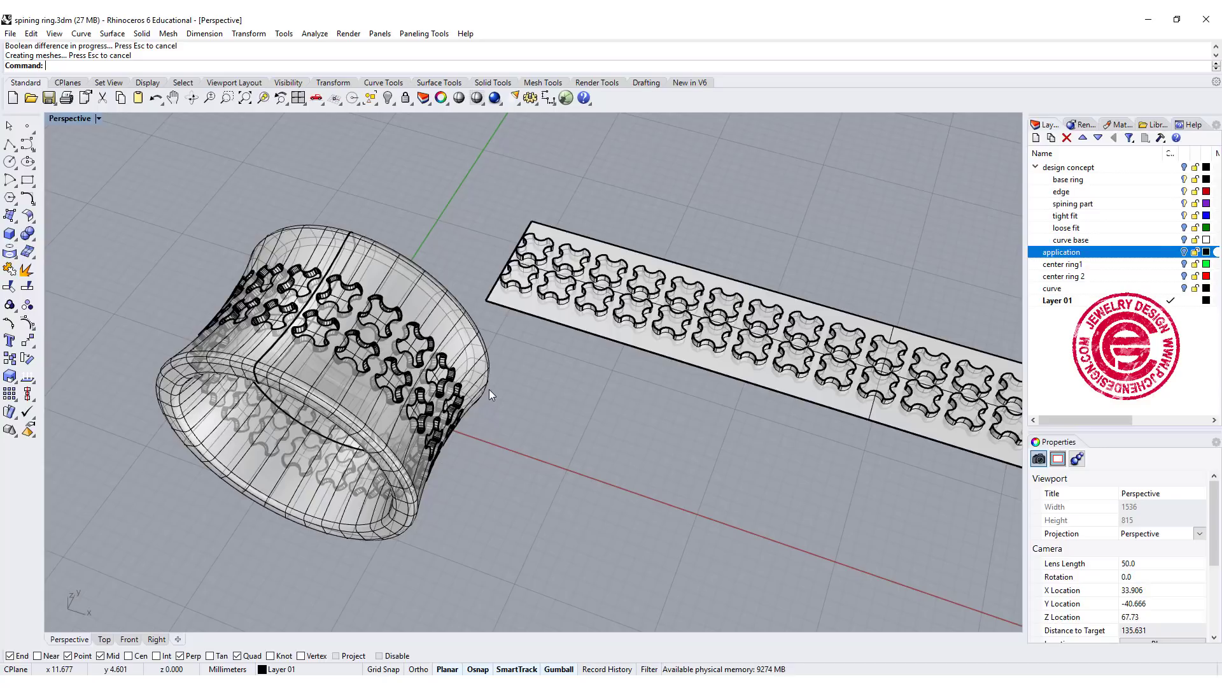
pyautogui.click(468, 358)
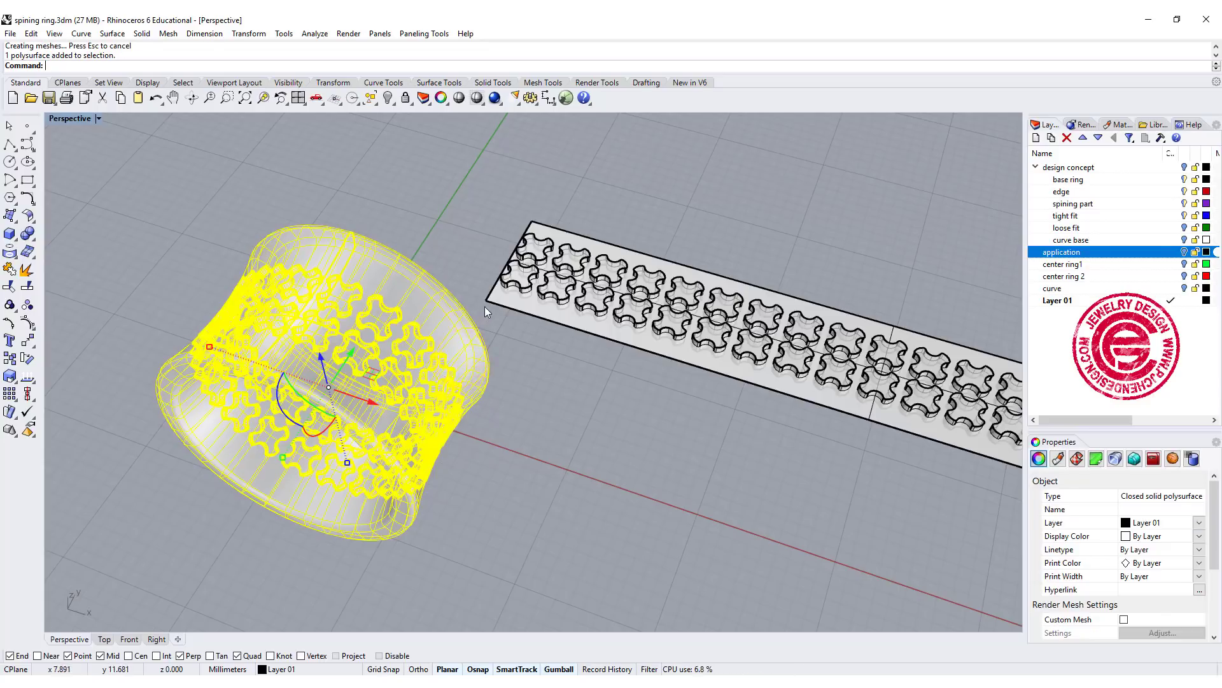
# Pick among the overlapping objects, clear the selection, and orbit around the ring and strip
pyautogui.click(513, 359)
pyautogui.click(540, 391)
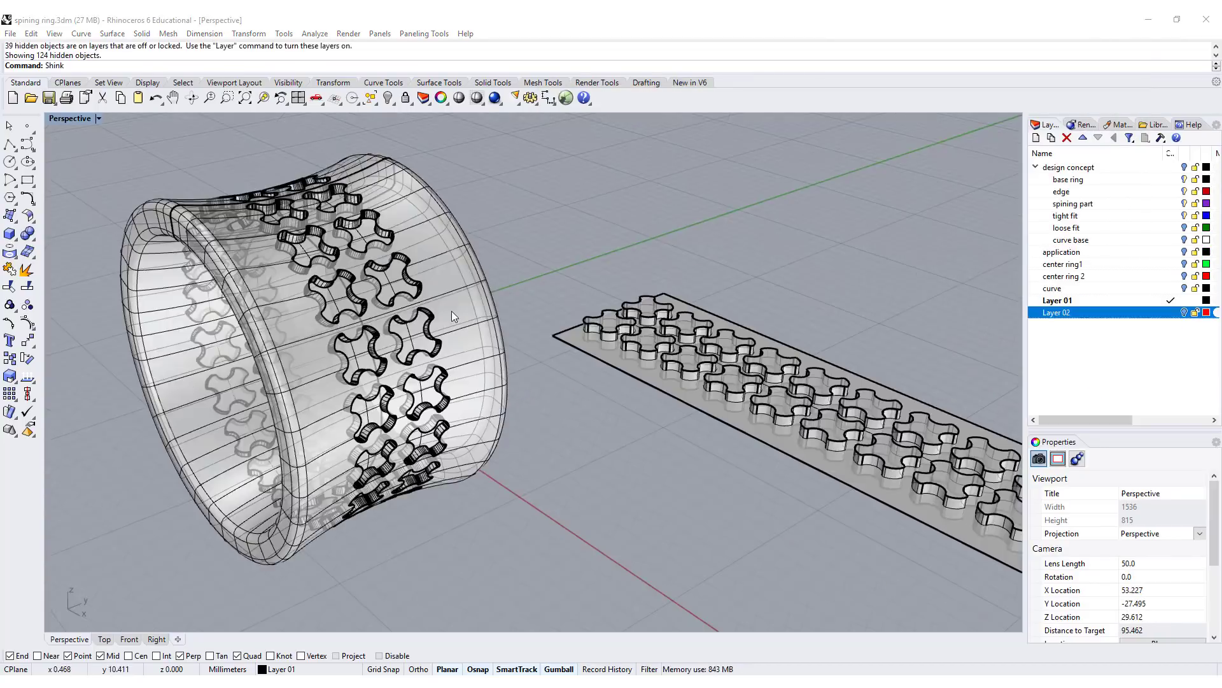
pyautogui.moveTo(531, 428)
pyautogui.mouseDown(button='right')
pyautogui.moveTo(570, 423)
pyautogui.moveTo(425, 454)
pyautogui.moveTo(485, 471)
pyautogui.moveTo(537, 451)
pyautogui.moveTo(478, 343)
pyautogui.mouseUp(button='right')
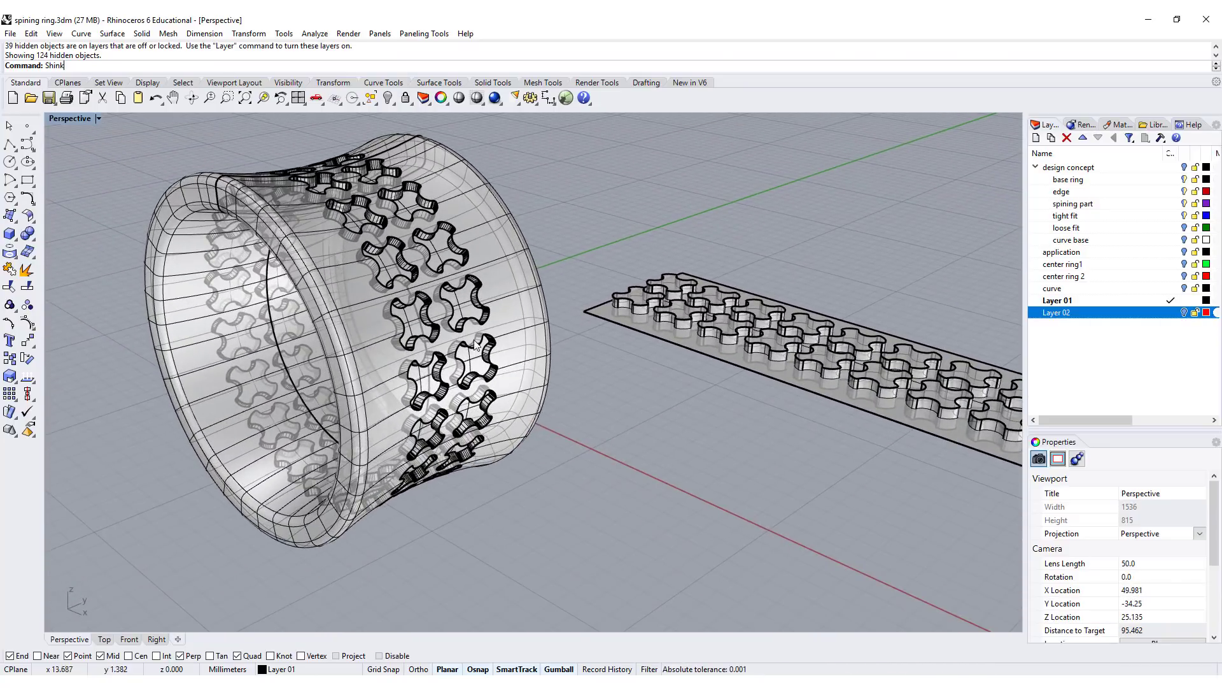